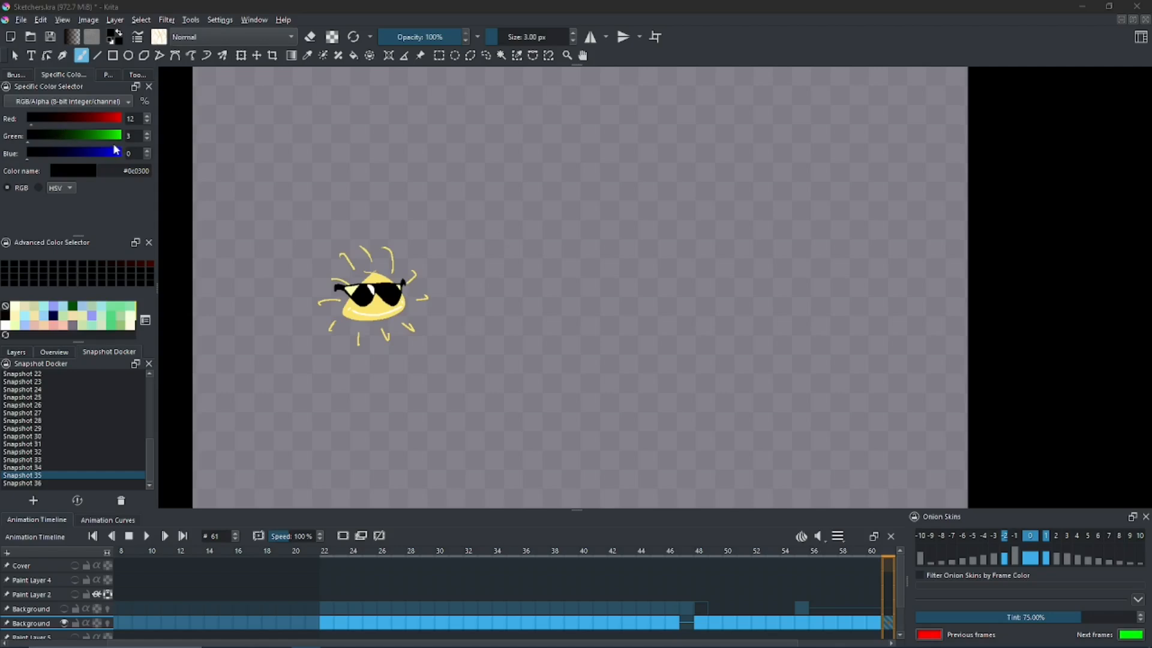
# - Set the brush colour to a blue with red 81, green 194 and blue 237
pyautogui.moveTo(527, 308); pyautogui.dragTo(501, 416)
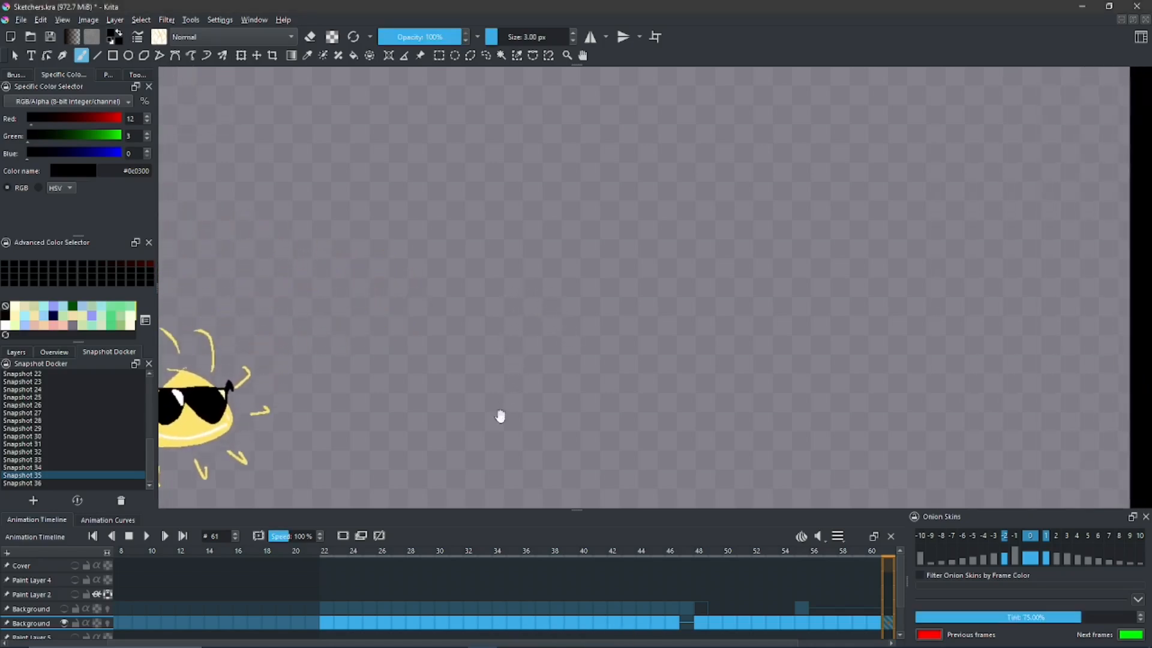
pyautogui.moveTo(538, 354); pyautogui.dragTo(433, 432)
pyautogui.moveTo(274, 200); pyautogui.dragTo(298, 191)
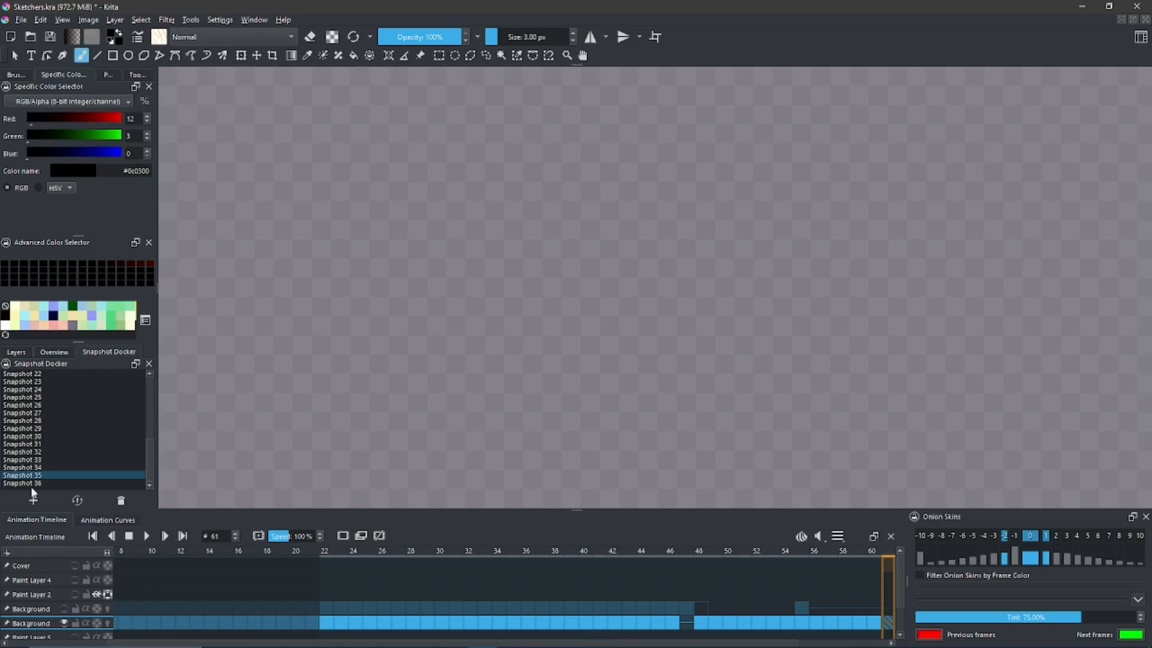
pyautogui.click(95, 118)
pyautogui.click(96, 135)
pyautogui.click(105, 154)
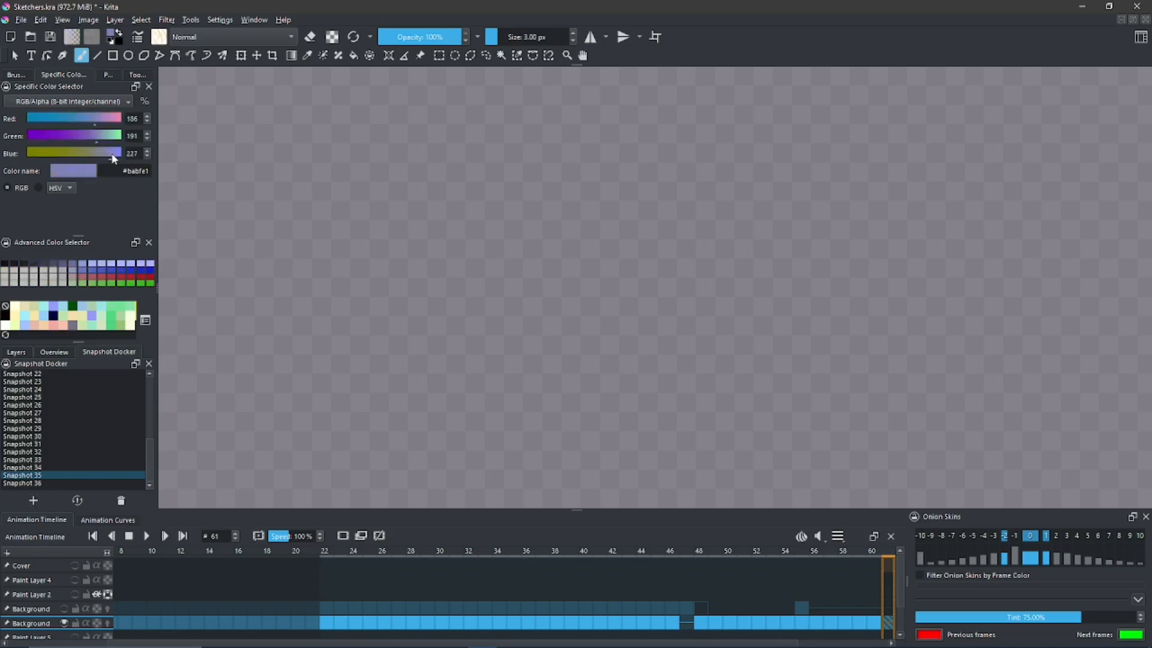
pyautogui.click(56, 118)
pyautogui.click(105, 137)
pyautogui.moveTo(117, 153); pyautogui.dragTo(100, 141)
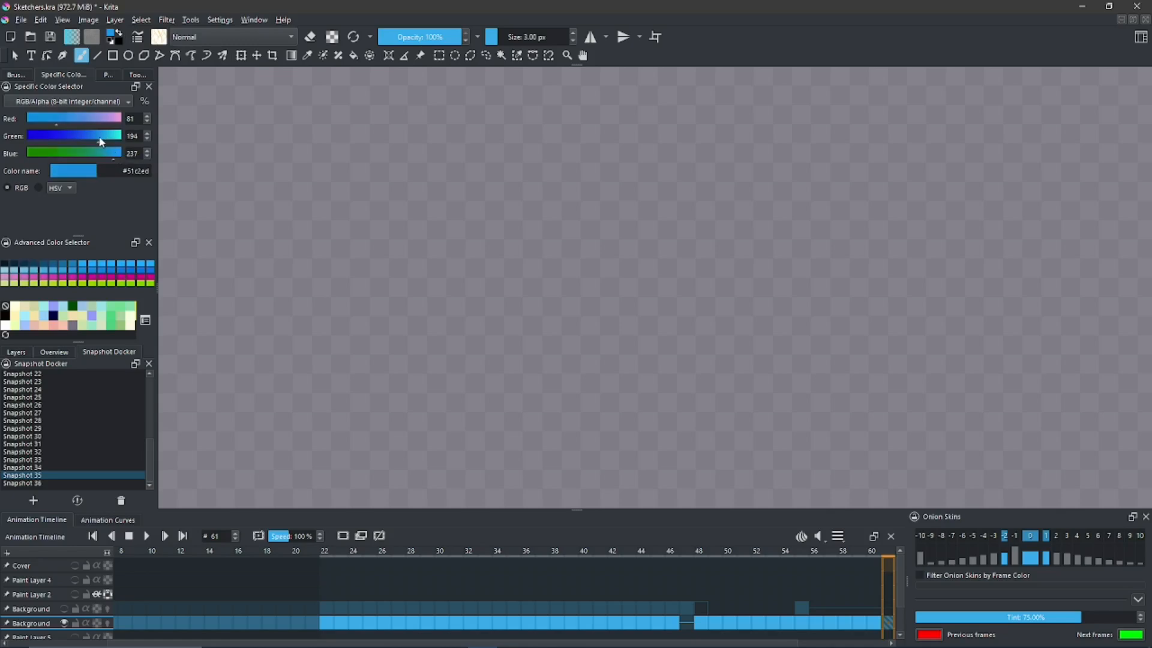
# - Try a short arc on the empty canvas, undo it, and lighten the brush colour to #51d8f3
pyautogui.moveTo(565, 237)
pyautogui.mouseDown()
pyautogui.moveTo(570, 274)
pyautogui.moveTo(563, 254)
pyautogui.mouseUp()
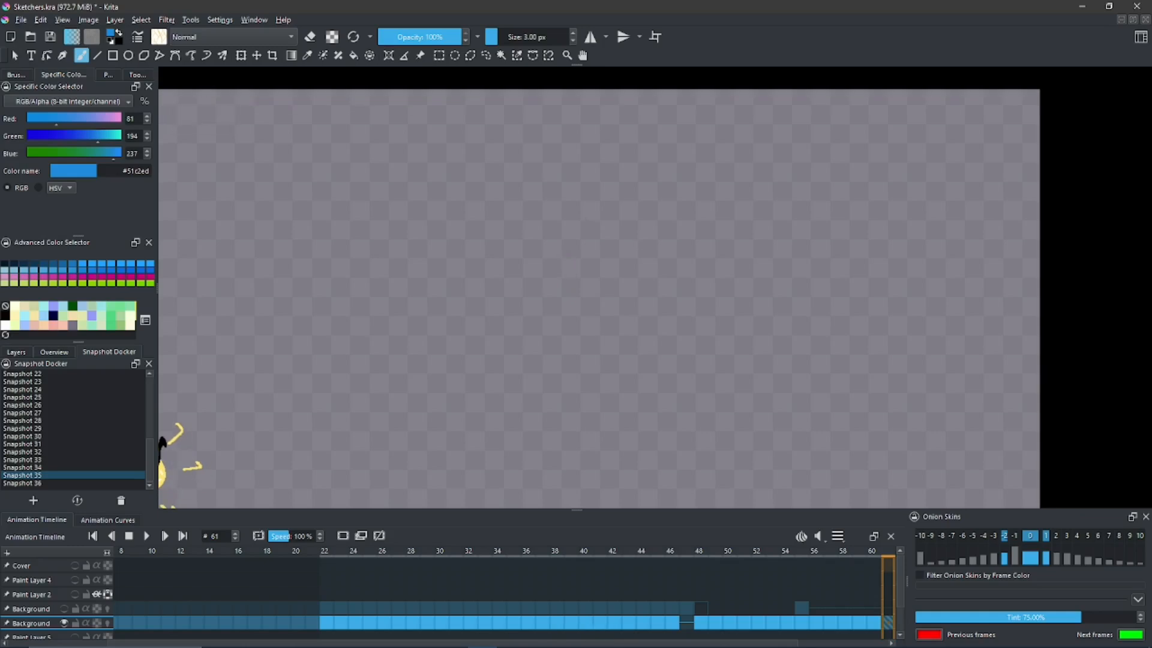
pyautogui.moveTo(625, 240); pyautogui.dragTo(666, 264)
pyautogui.hotkey('ctrl', 'z')
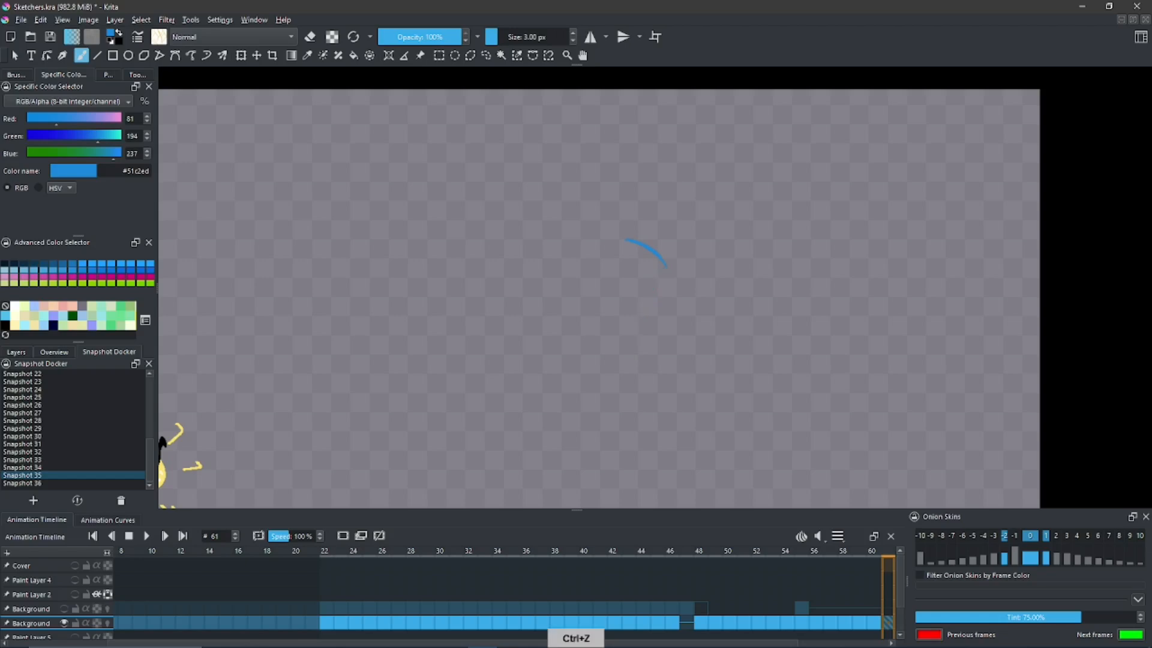
pyautogui.click(109, 140)
pyautogui.click(117, 154)
# - Sketch a closed blue outline of a curved body with a rounded top and two pointed legs
pyautogui.press('e')
pyautogui.press('b')
pyautogui.moveTo(666, 264); pyautogui.dragTo(638, 340)
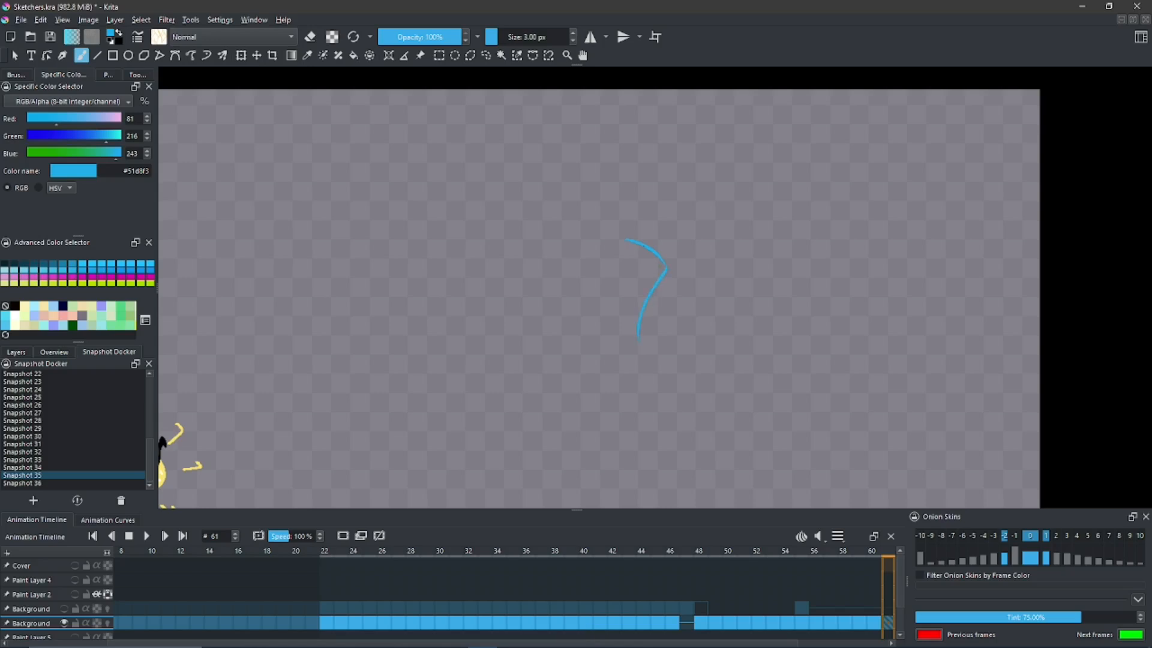
pyautogui.moveTo(625, 241); pyautogui.dragTo(592, 334)
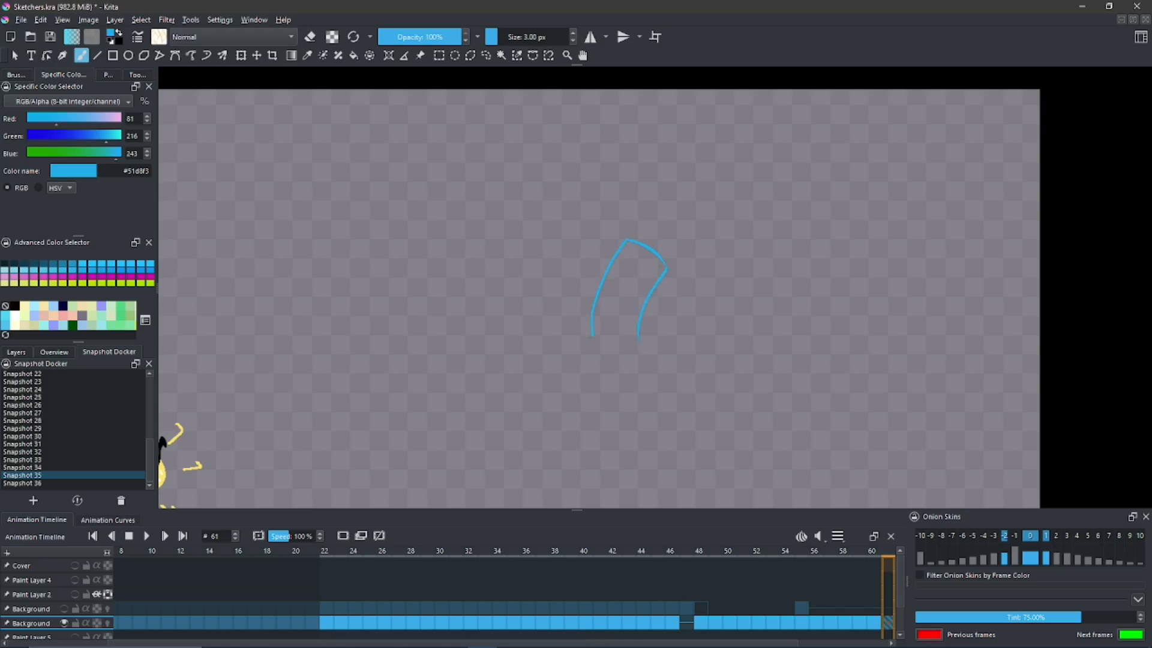
pyautogui.hotkey('ctrl', 'z')
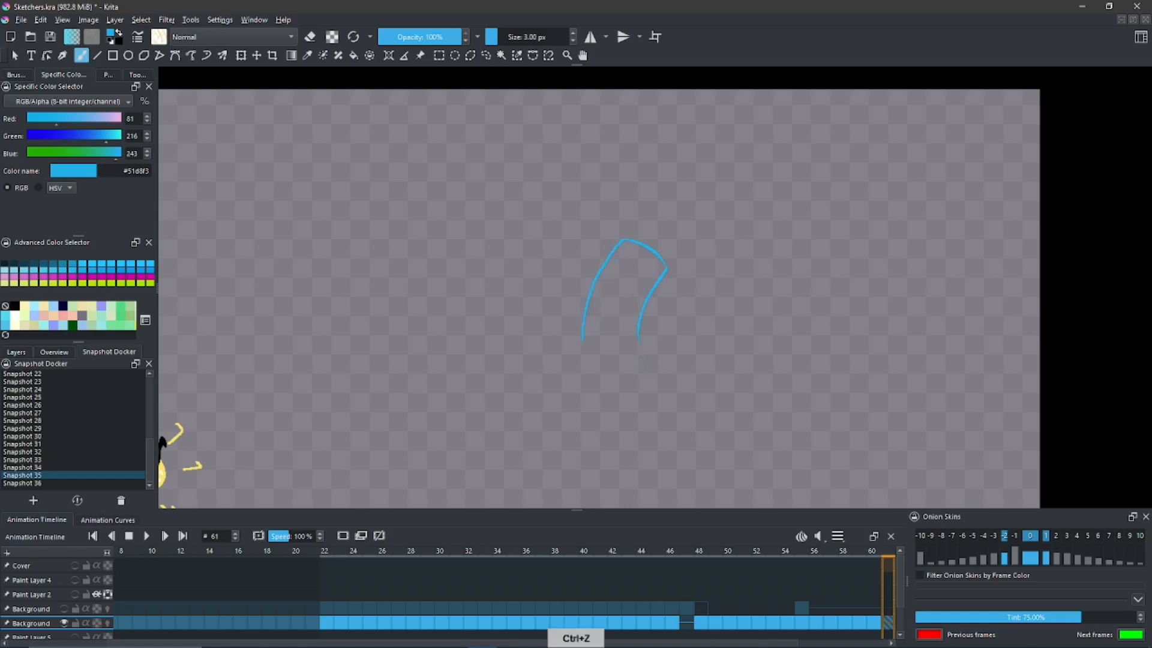
pyautogui.moveTo(638, 340); pyautogui.dragTo(651, 378)
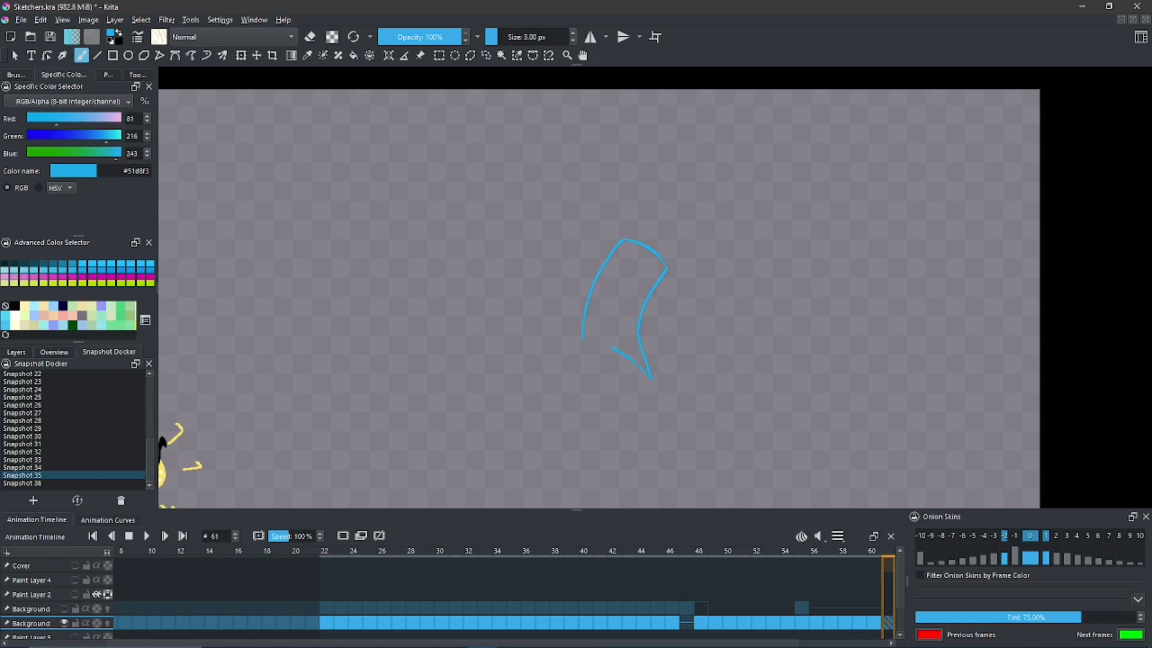
pyautogui.hotkey('ctrl', 'z')
pyautogui.moveTo(647, 372)
pyautogui.mouseDown()
pyautogui.moveTo(624, 349)
pyautogui.moveTo(582, 378)
pyautogui.mouseUp()
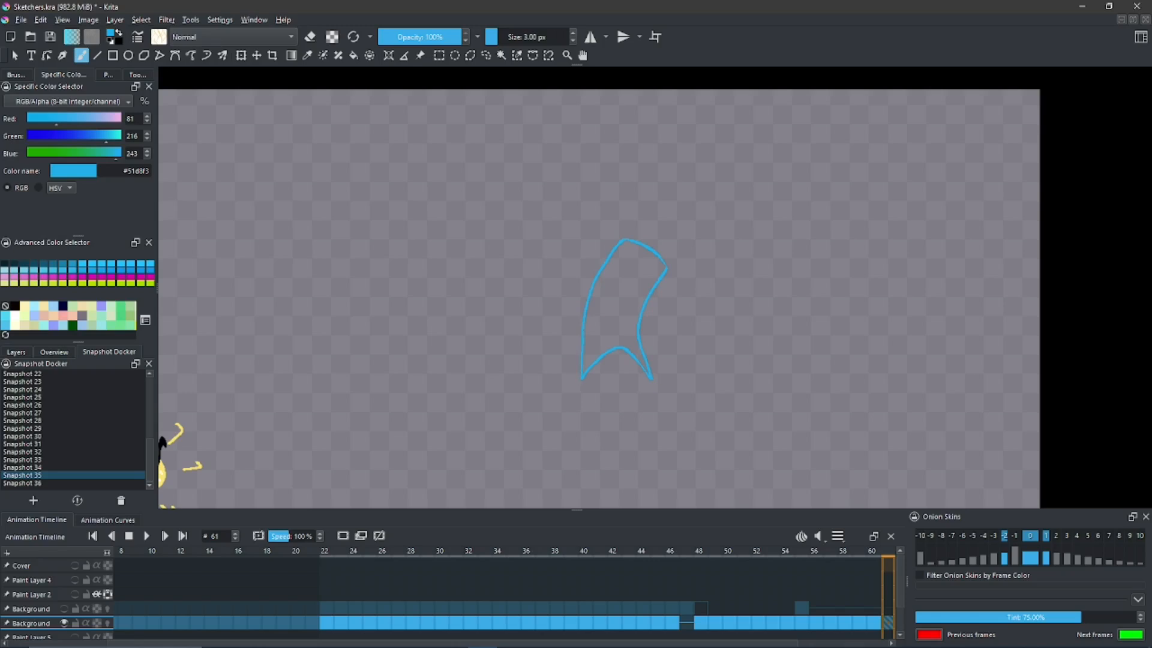
# - Fill the body outline with the same blue
pyautogui.press('f')
pyautogui.click(623, 324)
pyautogui.press('b')
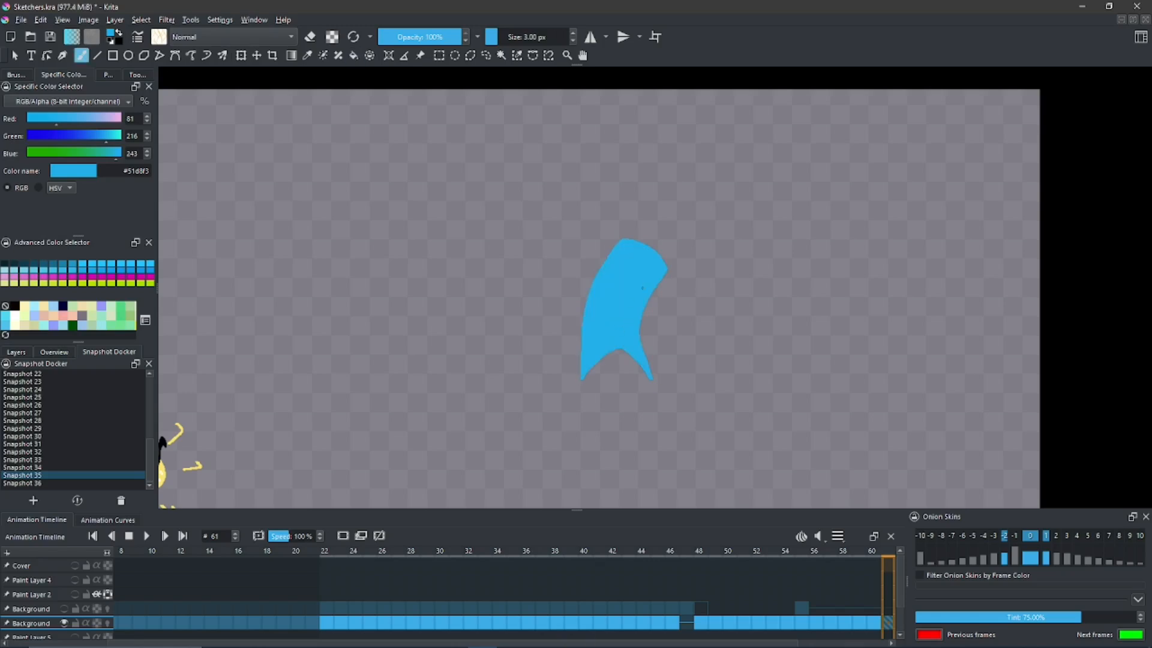
# - Draw and fill a raised blue arm with a rounded hand on the body's left side, and save a snapshot
pyautogui.moveTo(636, 309); pyautogui.dragTo(646, 287)
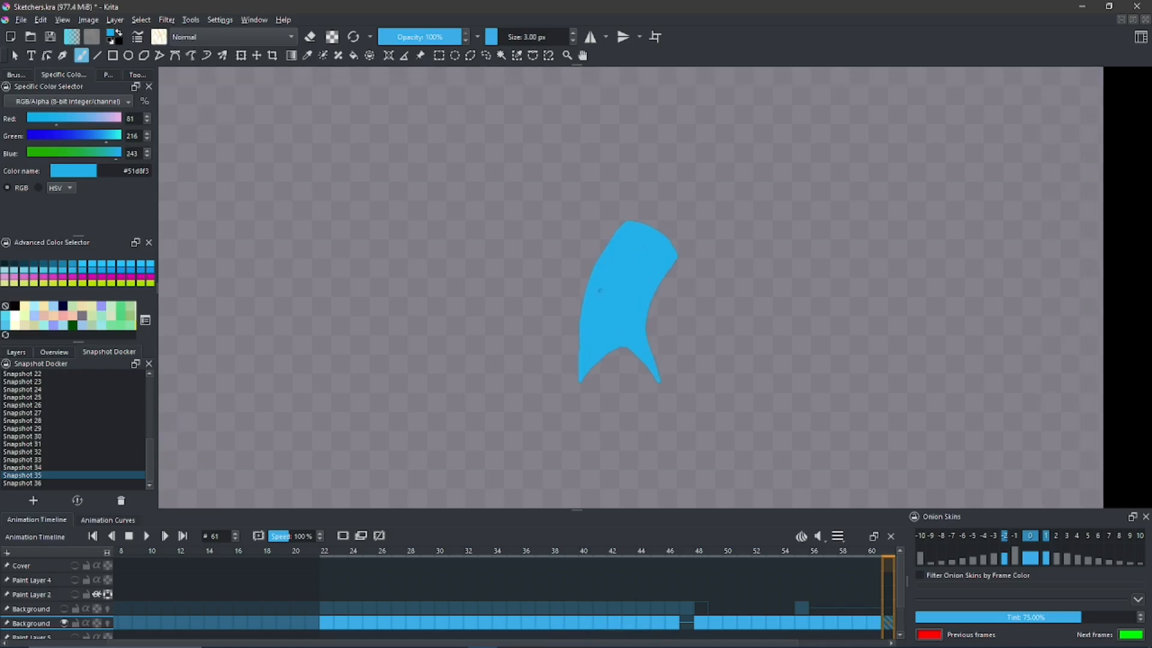
pyautogui.hotkey('ctrl', 'z')
pyautogui.moveTo(587, 284); pyautogui.dragTo(574, 227)
pyautogui.moveTo(596, 276)
pyautogui.mouseDown()
pyautogui.moveTo(581, 230)
pyautogui.moveTo(592, 211)
pyautogui.moveTo(569, 210)
pyautogui.mouseUp()
pyautogui.press('f')
pyautogui.click(584, 223)
pyautogui.press('b')
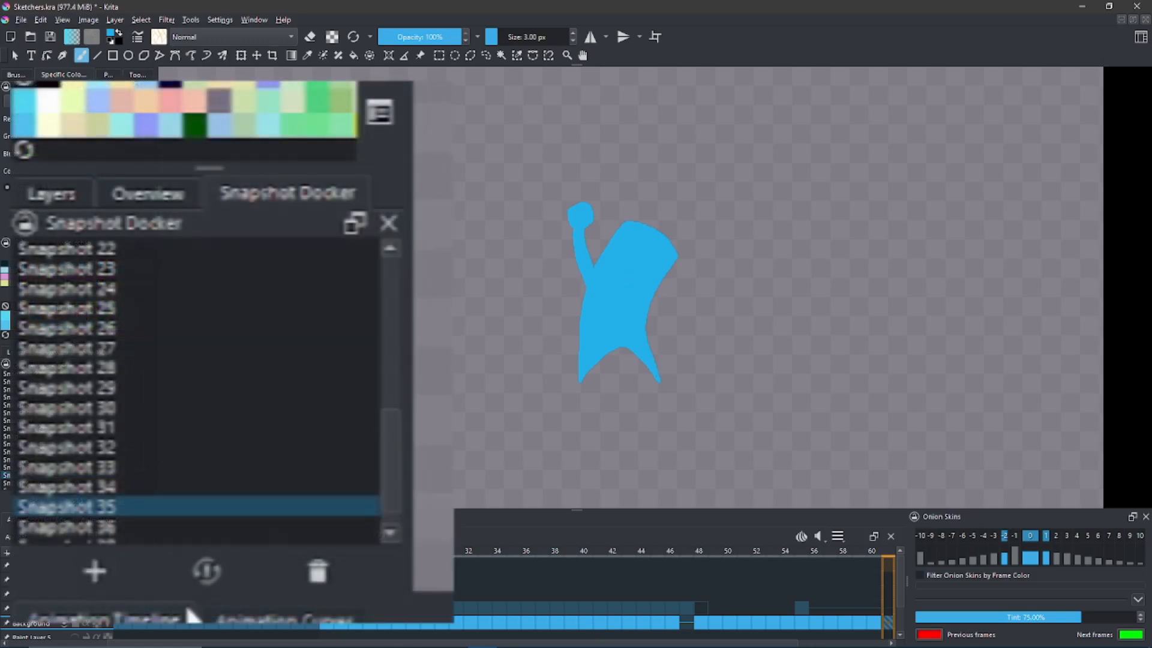
pyautogui.click(369, 505)
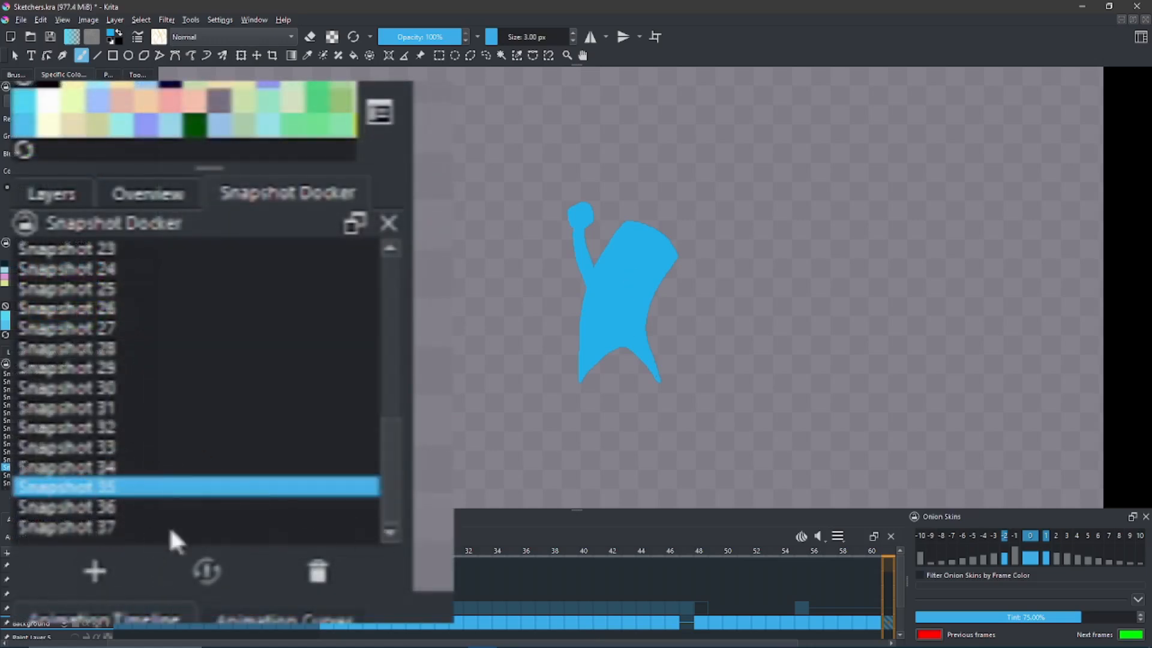
# - Draw a second raised arm and hand beside the first, fill it blue, and save another snapshot
pyautogui.moveTo(627, 271)
pyautogui.mouseDown()
pyautogui.moveTo(628, 294)
pyautogui.moveTo(628, 263)
pyautogui.mouseUp()
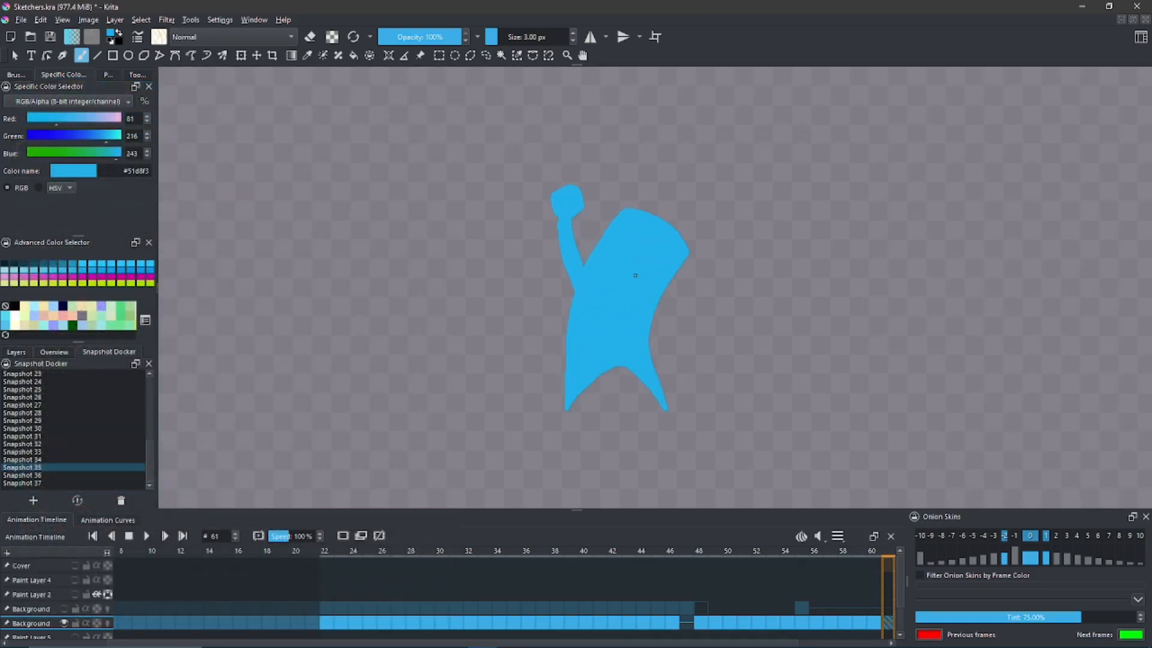
pyautogui.moveTo(615, 218)
pyautogui.mouseDown()
pyautogui.moveTo(609, 185)
pyautogui.moveTo(592, 178)
pyautogui.moveTo(582, 191)
pyautogui.moveTo(606, 229)
pyautogui.mouseUp()
pyautogui.hotkey('ctrl', 'z')
pyautogui.press('f')
pyautogui.click(600, 199)
pyautogui.press('b')
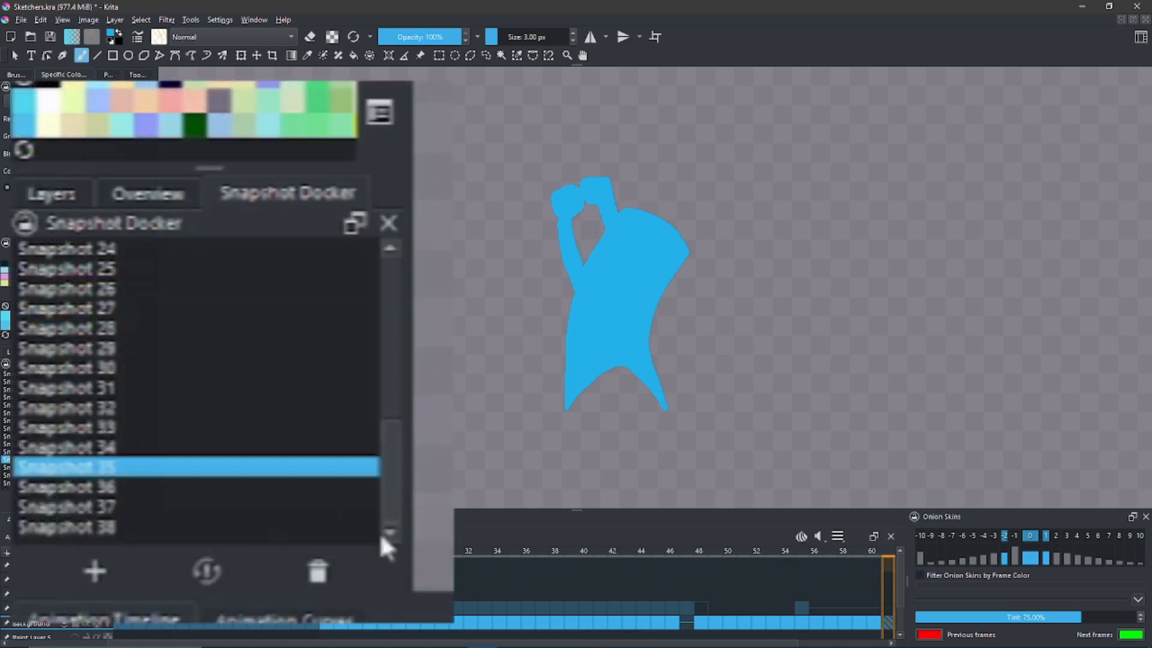
# - Compare the one-armed and two-armed figures by switching between Snapshot 37 and Snapshot 38, finishing on Snapshot 38
pyautogui.click(106, 506)
pyautogui.click(206, 571)
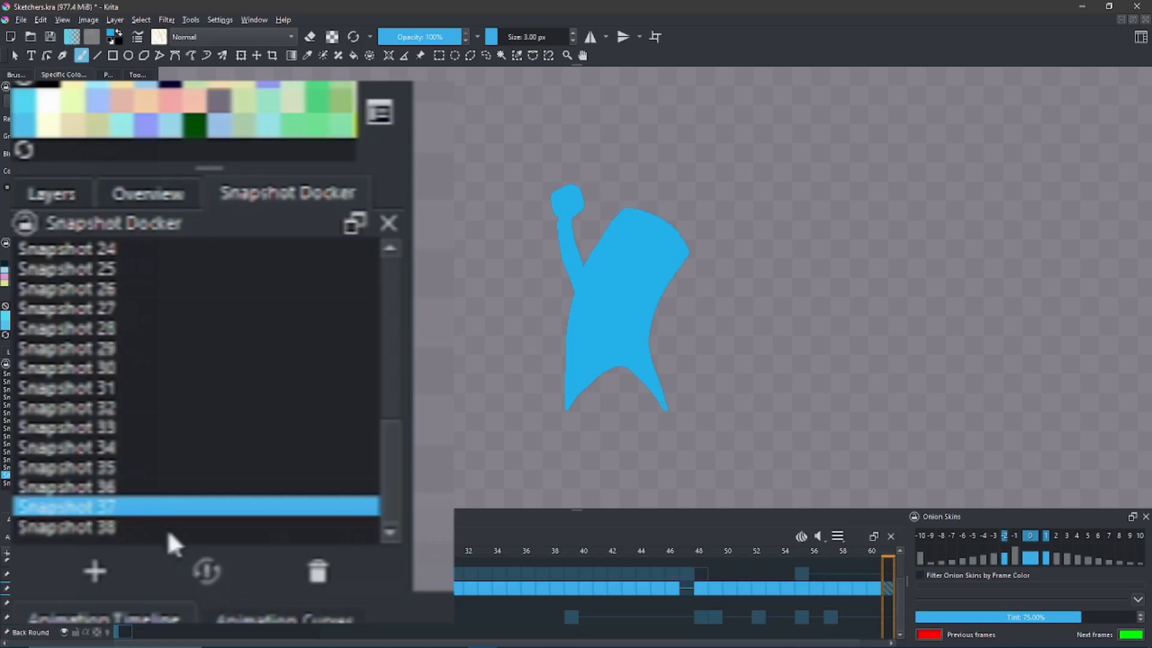
pyautogui.click(133, 530)
pyautogui.click(201, 569)
pyautogui.click(121, 504)
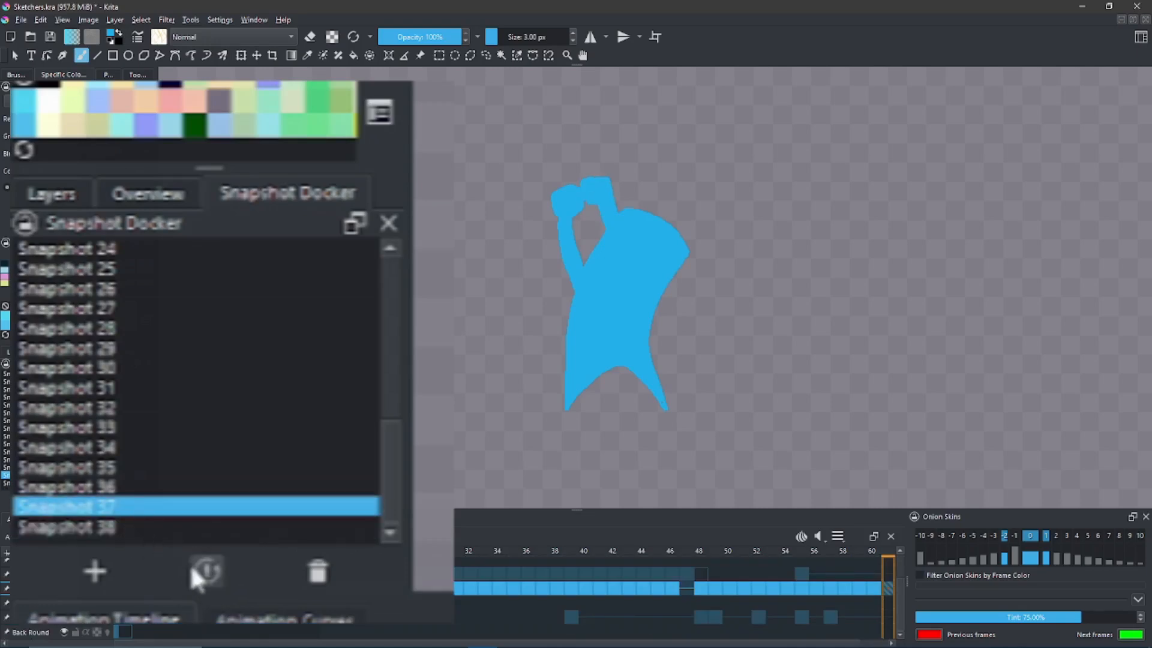
pyautogui.click(206, 567)
pyautogui.click(159, 526)
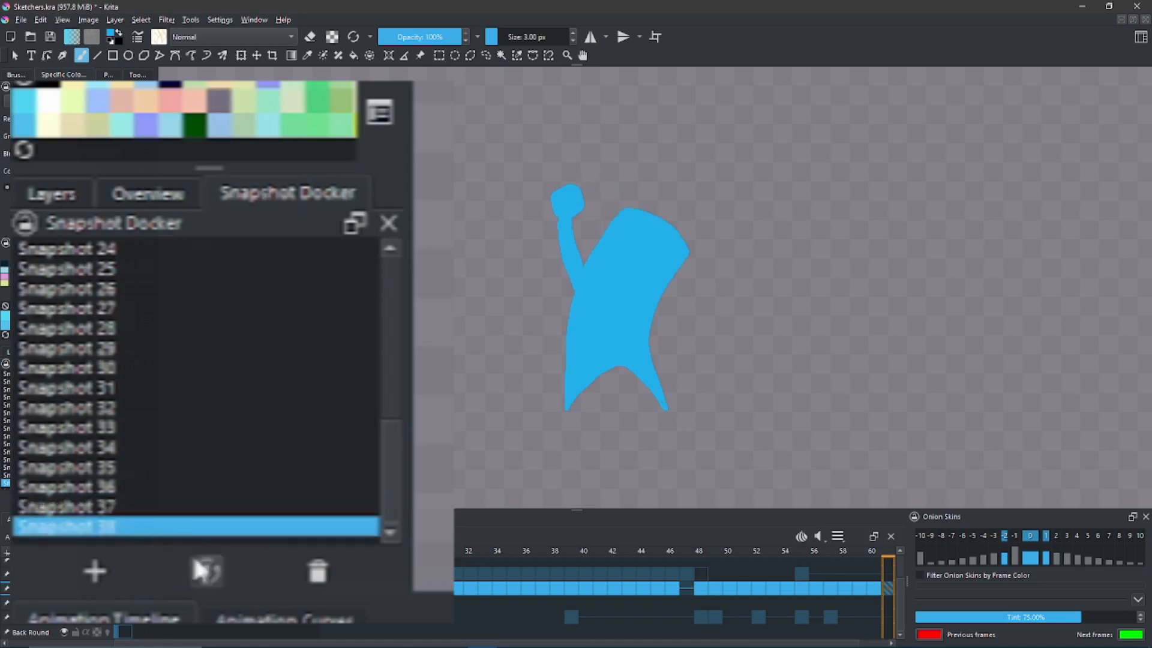
pyautogui.click(223, 575)
# - Set the brush colour to the light grey #c6ccd4
pyautogui.press('space')
pyautogui.moveTo(626, 257); pyautogui.dragTo(600, 308)
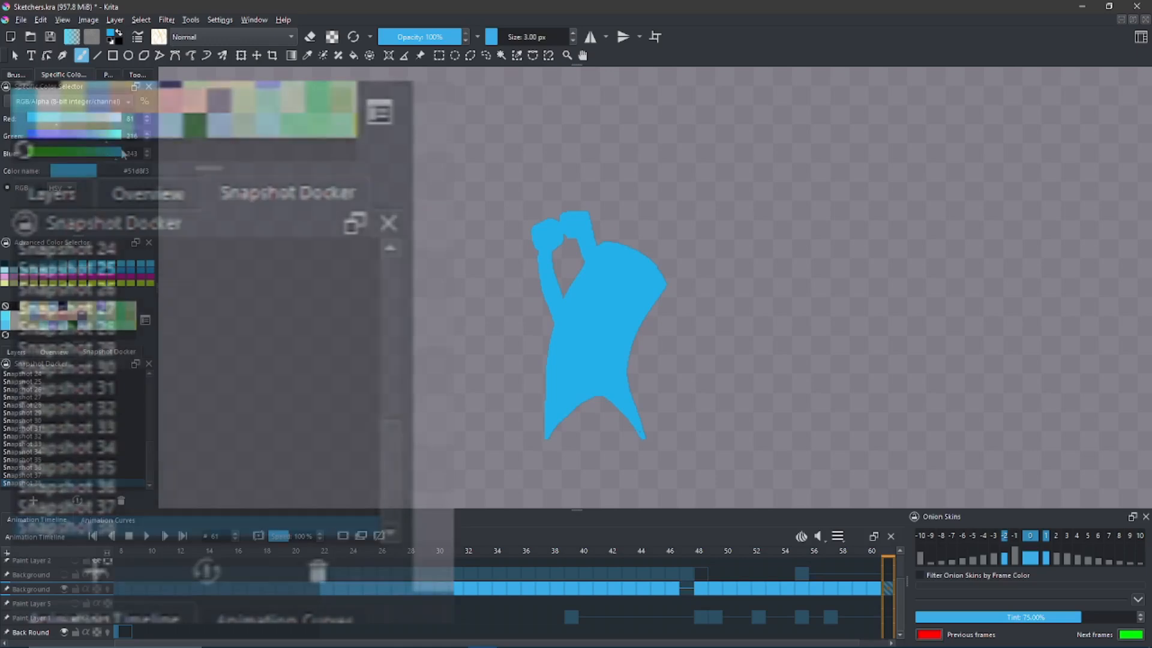
pyautogui.click(100, 118)
pyautogui.click(101, 137)
pyautogui.click(109, 152)
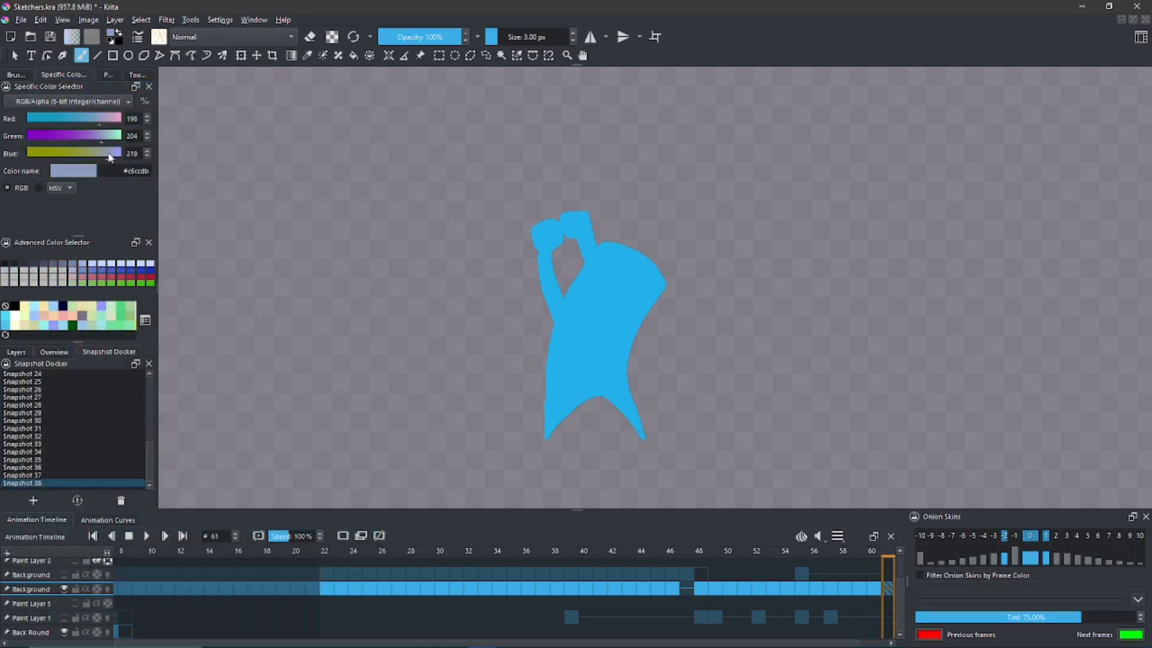
pyautogui.click(105, 154)
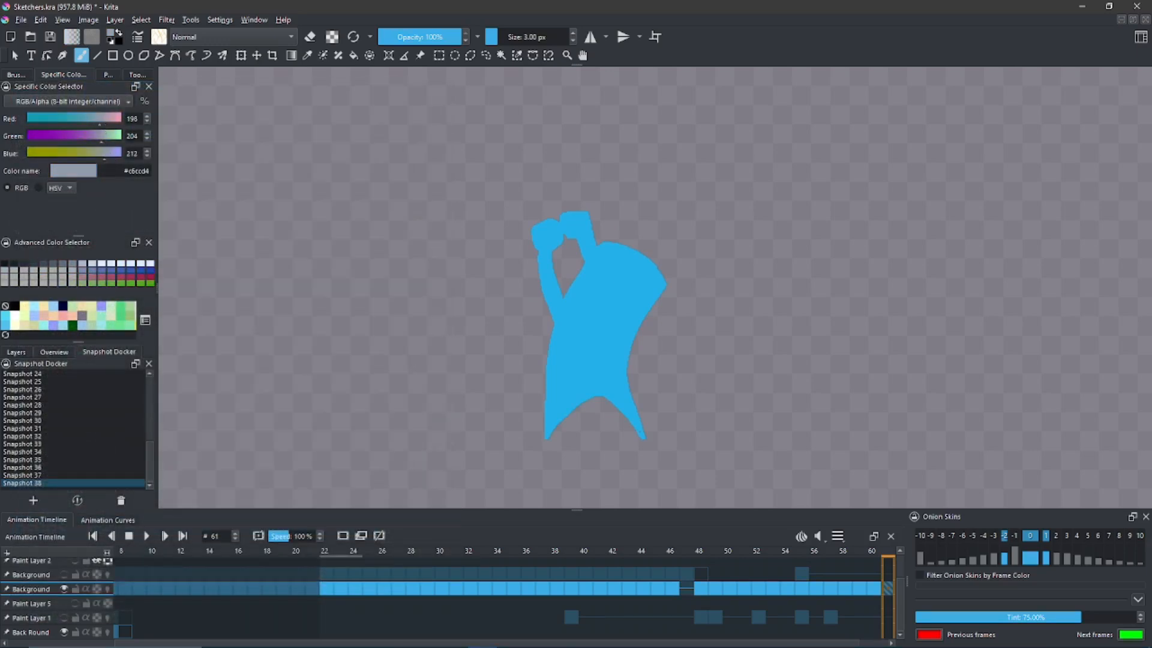
# - Paint a grey club shaft extending rightward from the raised hands and through the gap between them
pyautogui.moveTo(532, 240); pyautogui.dragTo(483, 276)
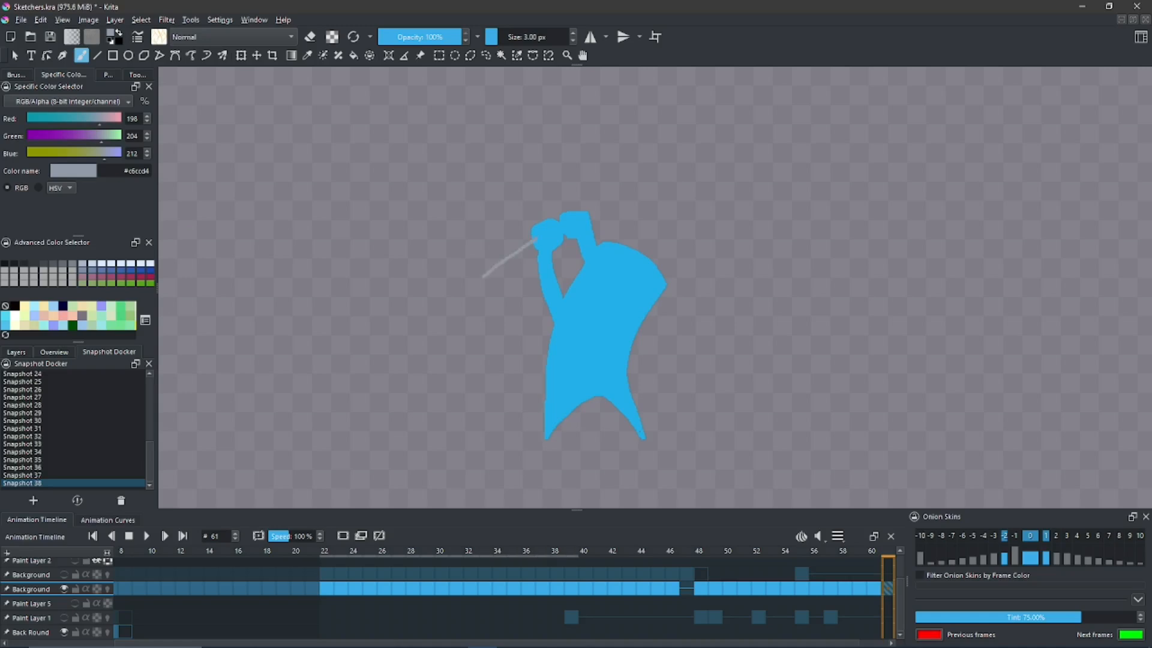
pyautogui.hotkey('ctrl', 'z')
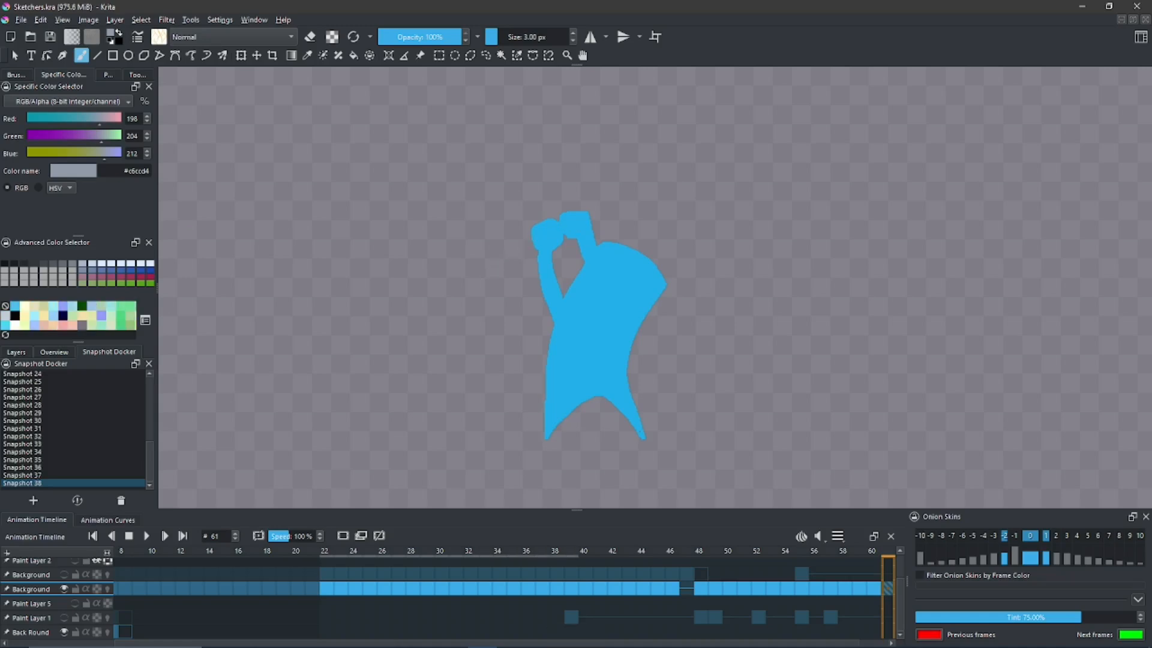
pyautogui.moveTo(589, 221); pyautogui.dragTo(665, 209)
pyautogui.moveTo(594, 223); pyautogui.dragTo(673, 211)
pyautogui.hotkey('ctrl', 'z')
pyautogui.press('b')
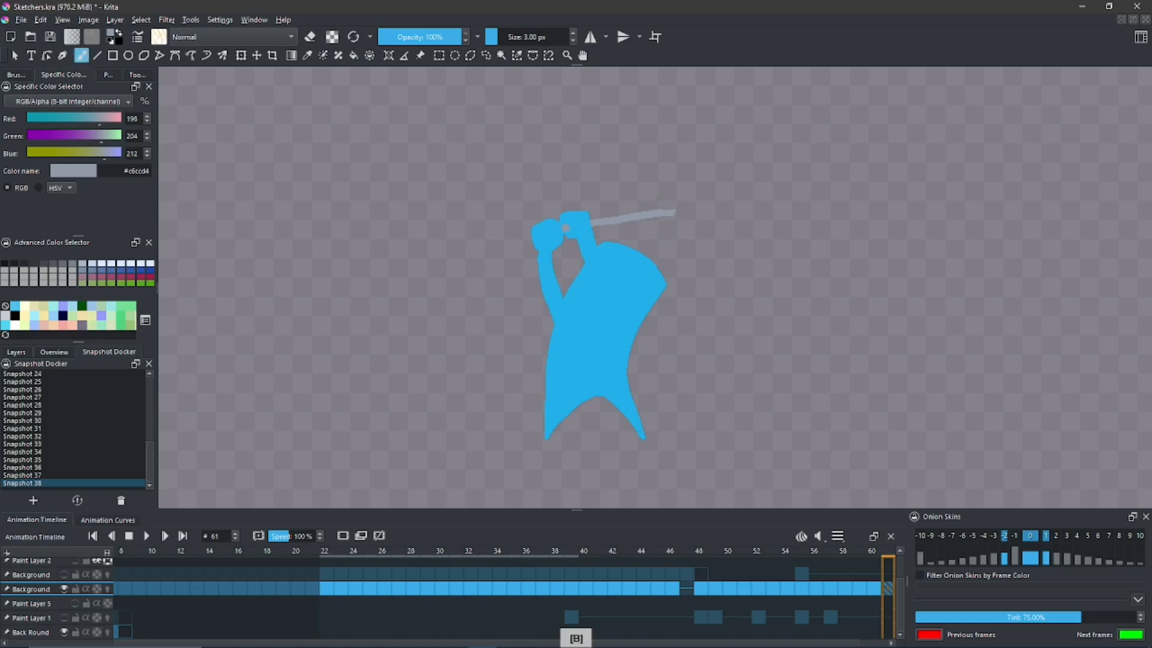
# - Extend the shaft past the left hand, add a grey club head, and outline the grip in #867d83
pyautogui.moveTo(540, 238); pyautogui.dragTo(519, 250)
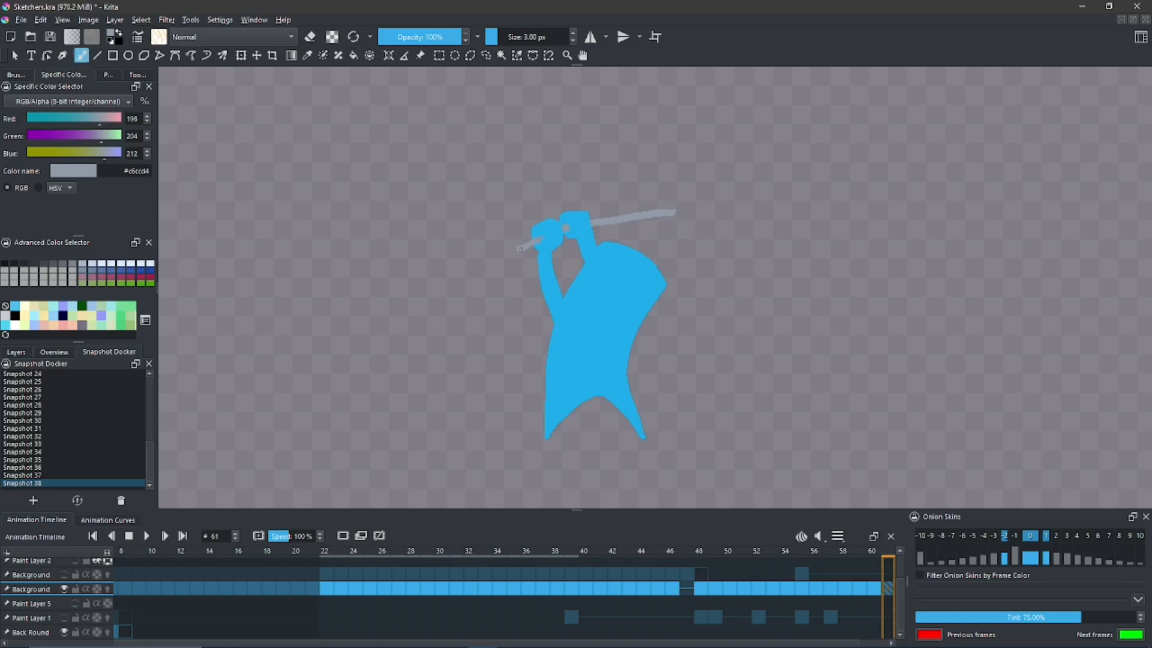
pyautogui.hotkey('ctrl', 'z')
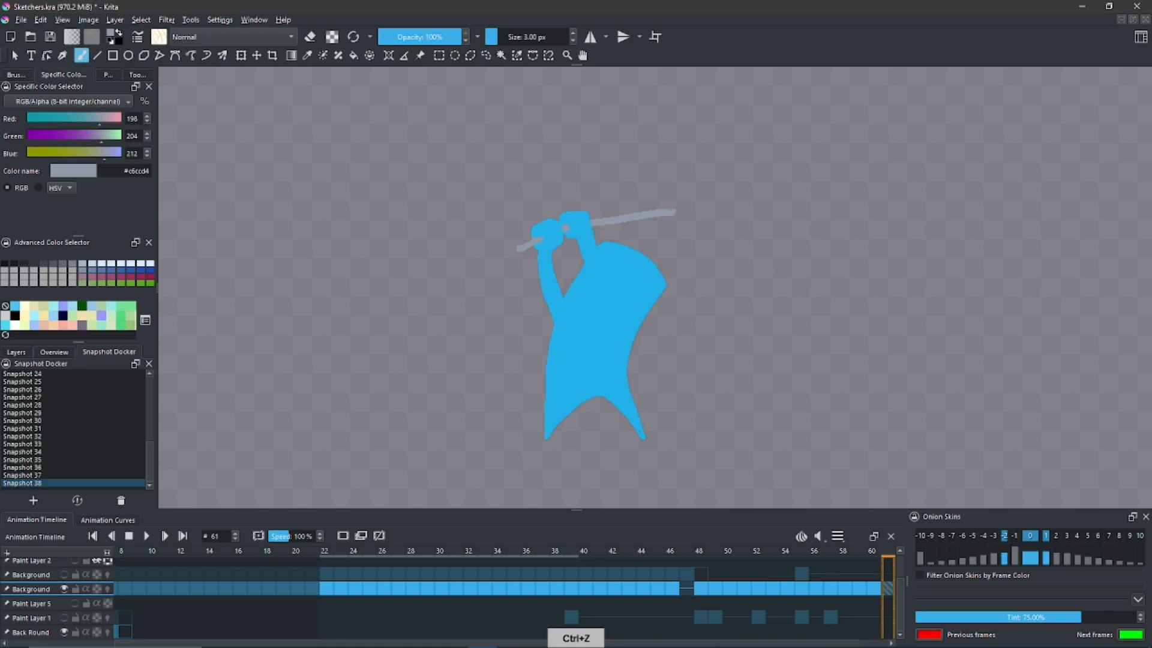
pyautogui.hotkey('ctrl', 'z')
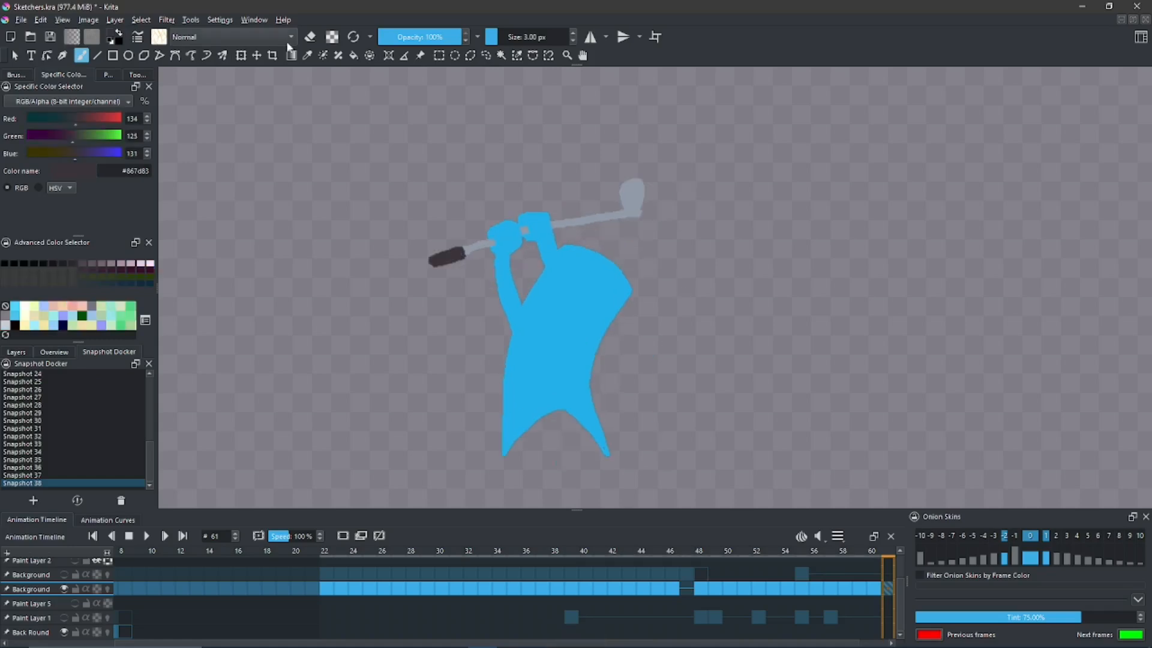
# - Fill the club's grip with the dark #867d83 colour and save the drawing as a new snapshot
pyautogui.press('e')
pyautogui.click(312, 37)
pyautogui.moveTo(449, 326); pyautogui.dragTo(438, 315)
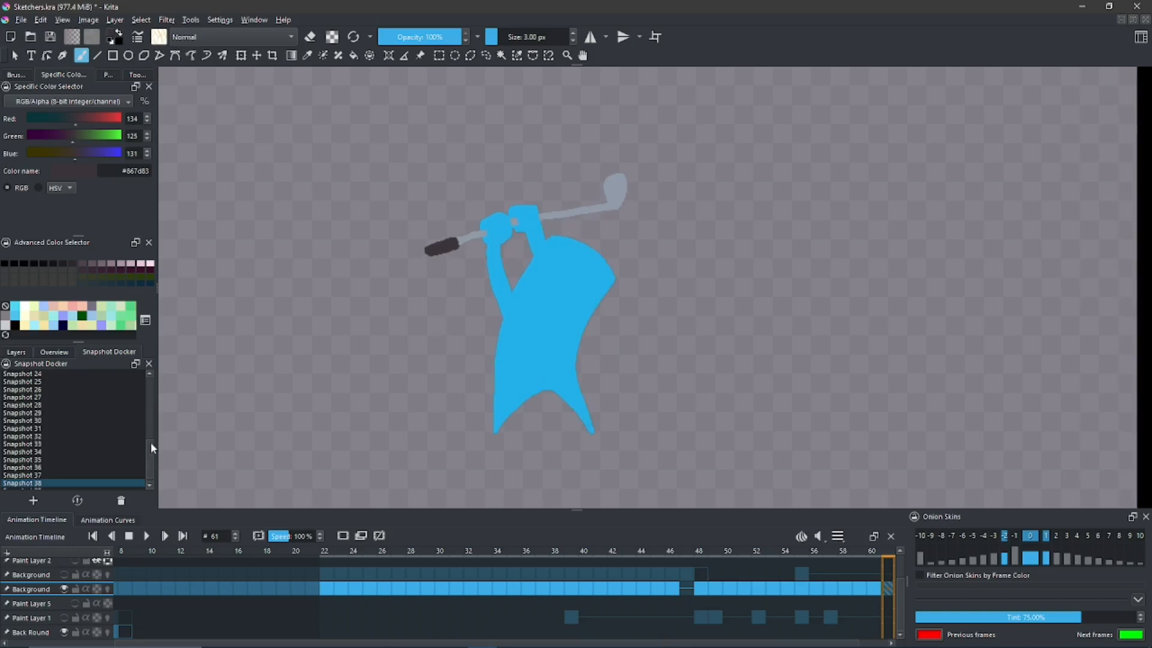
pyautogui.moveTo(150, 451); pyautogui.dragTo(150, 458)
# - Pick up the body's blue and try erasing a gap between the second arm and the body
pyautogui.moveTo(459, 277); pyautogui.dragTo(469, 253)
pyautogui.keyDown('ctrl'); pyautogui.click(536, 210); pyautogui.keyUp('ctrl')
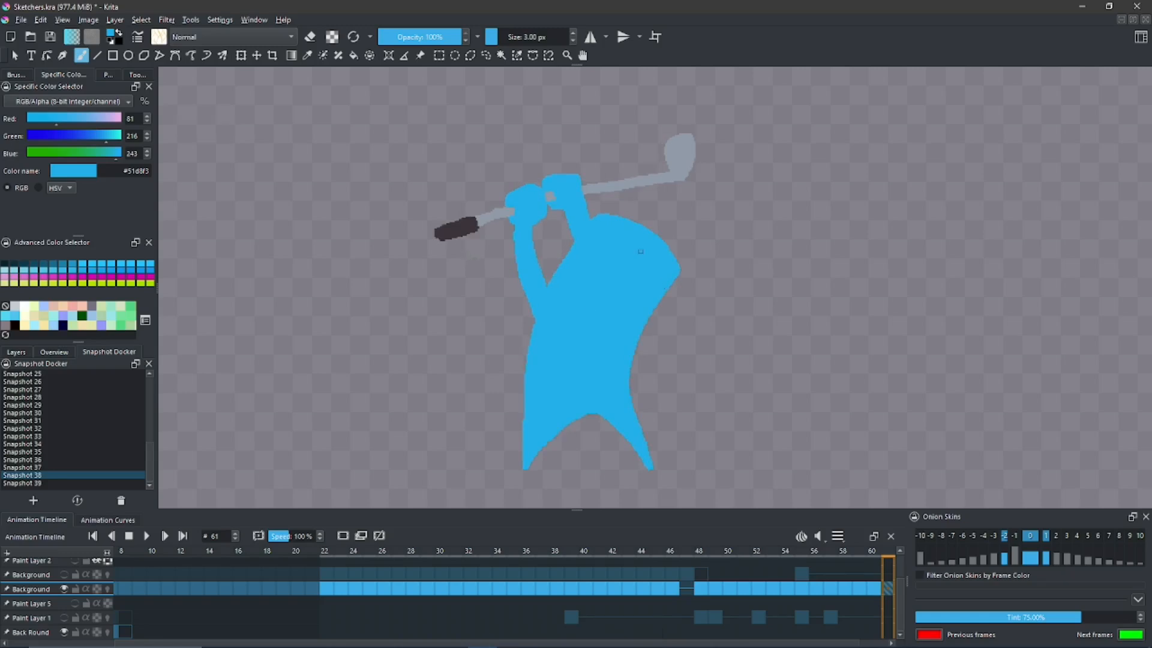
pyautogui.press('e')
pyautogui.moveTo(563, 241)
pyautogui.mouseDown()
pyautogui.moveTo(563, 217)
pyautogui.moveTo(580, 234)
pyautogui.moveTo(595, 211)
pyautogui.mouseUp()
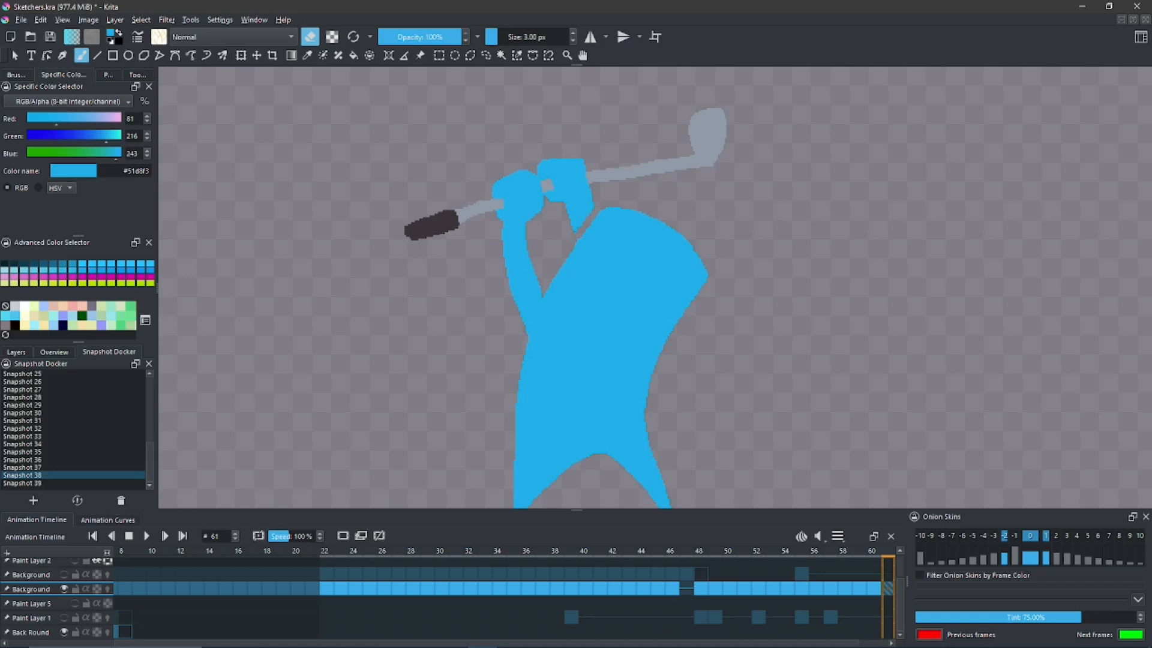
pyautogui.hotkey('ctrl', 'z')
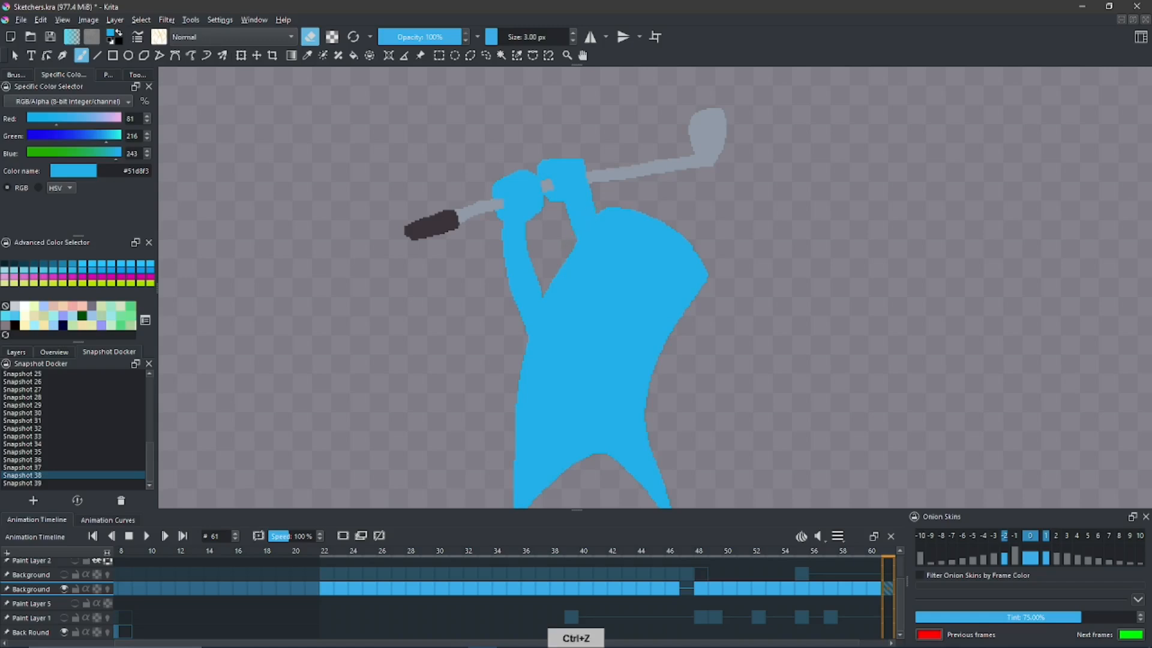
pyautogui.moveTo(563, 239)
pyautogui.mouseDown()
pyautogui.moveTo(572, 295)
pyautogui.moveTo(570, 240)
pyautogui.mouseUp()
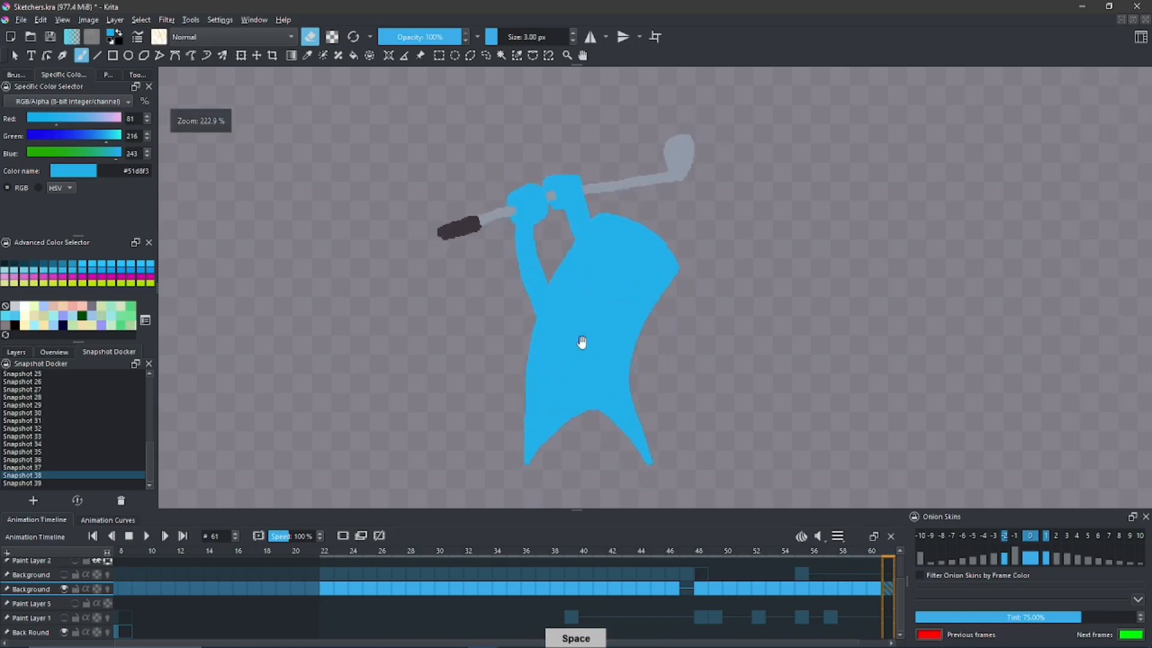
pyautogui.press('space')
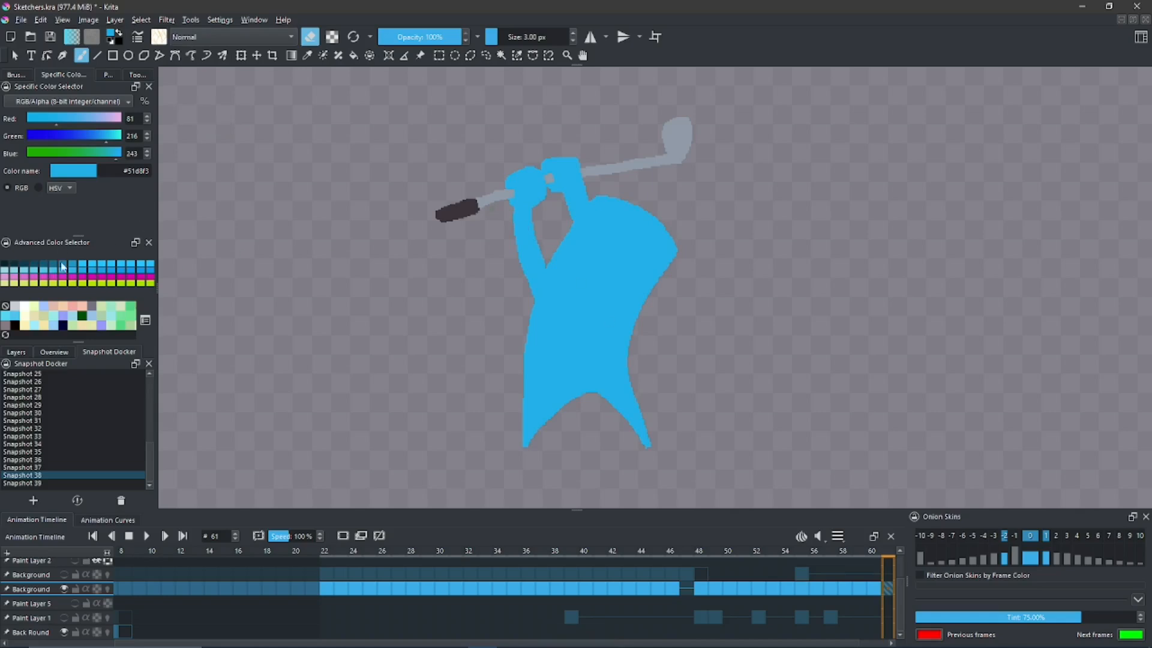
# - Paint a curved beak on the head and two feet under the legs in orange #f0d181
pyautogui.click(106, 120)
pyautogui.moveTo(541, 227); pyautogui.dragTo(613, 248)
pyautogui.hotkey('ctrl', 'z')
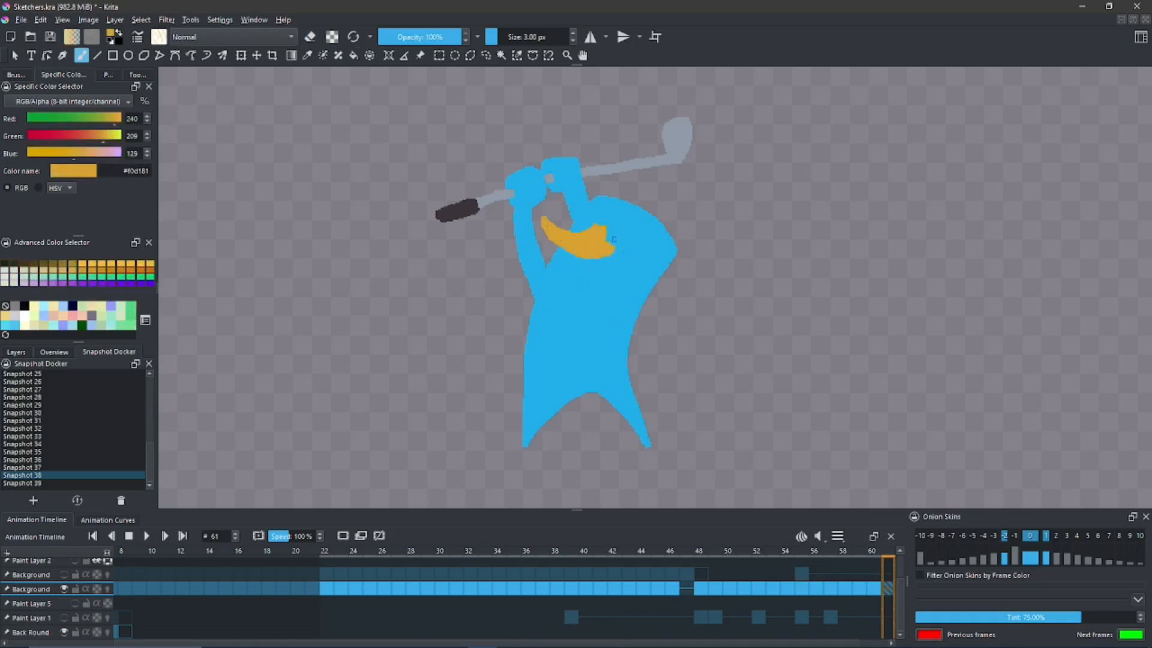
pyautogui.moveTo(619, 458); pyautogui.dragTo(669, 459)
pyautogui.moveTo(525, 447); pyautogui.dragTo(486, 454)
# - Paint an orange tail with red crosshatching behind the body and a small body-blue tuft at the back of the head
pyautogui.moveTo(633, 330); pyautogui.dragTo(632, 387)
pyautogui.moveTo(629, 355); pyautogui.dragTo(663, 358)
pyautogui.hotkey('ctrl', 'z')
pyautogui.moveTo(679, 300); pyautogui.dragTo(705, 330)
pyautogui.keyDown('ctrl'); pyautogui.click(654, 246); pyautogui.keyUp('ctrl')
pyautogui.moveTo(677, 243); pyautogui.dragTo(688, 225)
# - Draw dark blue #5179f3 contour lines along both edges of the raised arm where it crosses the head and body
pyautogui.click(72, 316)
pyautogui.moveTo(608, 229)
pyautogui.mouseDown()
pyautogui.moveTo(633, 240)
pyautogui.moveTo(598, 312)
pyautogui.mouseUp()
pyautogui.hotkey('ctrl', 'z')
pyautogui.moveTo(609, 254); pyautogui.dragTo(624, 290)
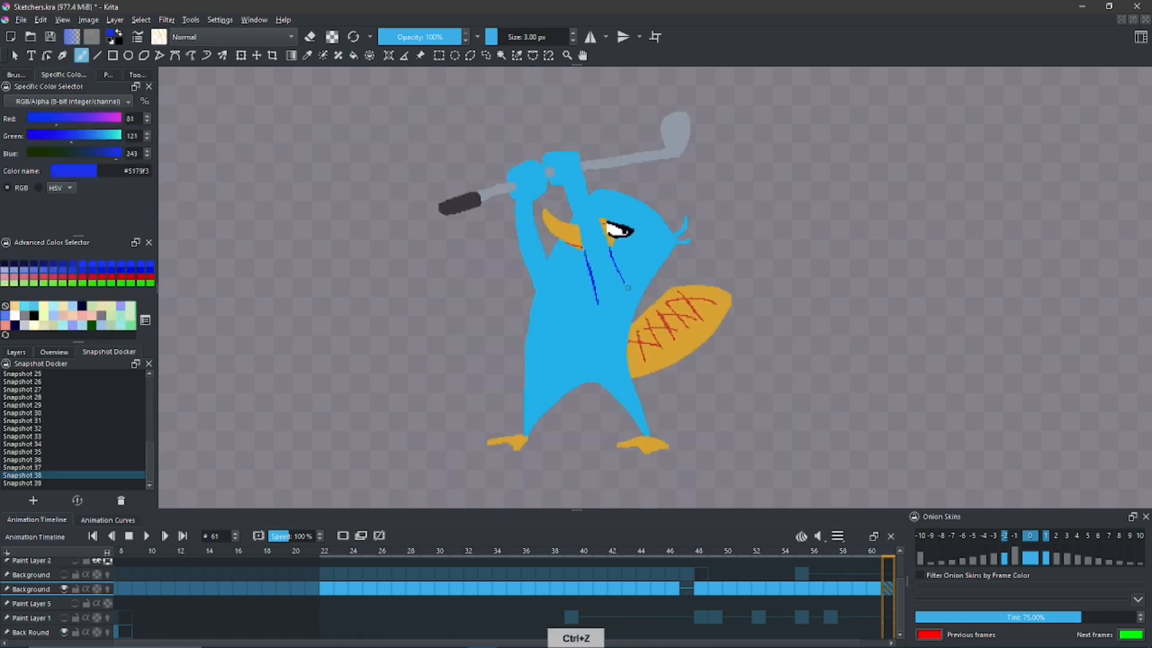
# - Draw dark blue finger lines on the gripping hands and add pale #e6eded highlight strokes to the club head
pyautogui.scroll(1, 528, 240)
pyautogui.moveTo(533, 207); pyautogui.dragTo(517, 224)
pyautogui.moveTo(544, 204); pyautogui.dragTo(536, 234)
pyautogui.moveTo(564, 208); pyautogui.dragTo(574, 219)
pyautogui.scroll(-1, 565, 240)
pyautogui.click(120, 306)
pyautogui.moveTo(680, 131); pyautogui.dragTo(690, 147)
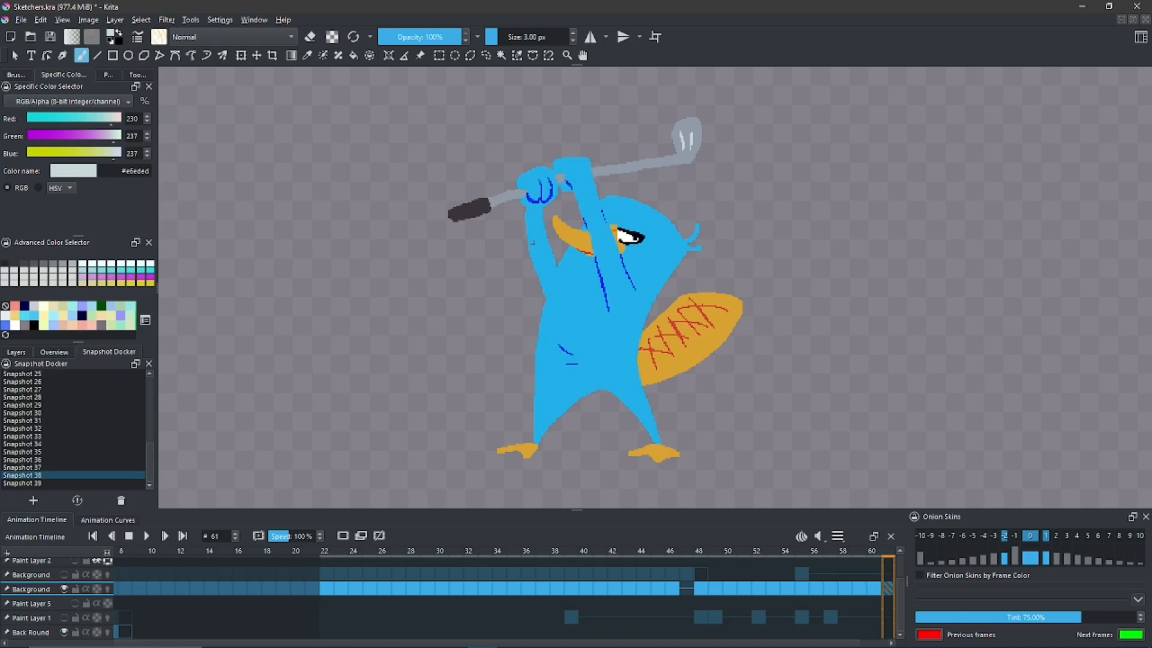
# - Paint a golf tee in #eeedf2 between the feet and a ball in #fbfaff on top of it
pyautogui.click(114, 119)
pyautogui.click(117, 154)
pyautogui.moveTo(563, 450); pyautogui.dragTo(562, 466)
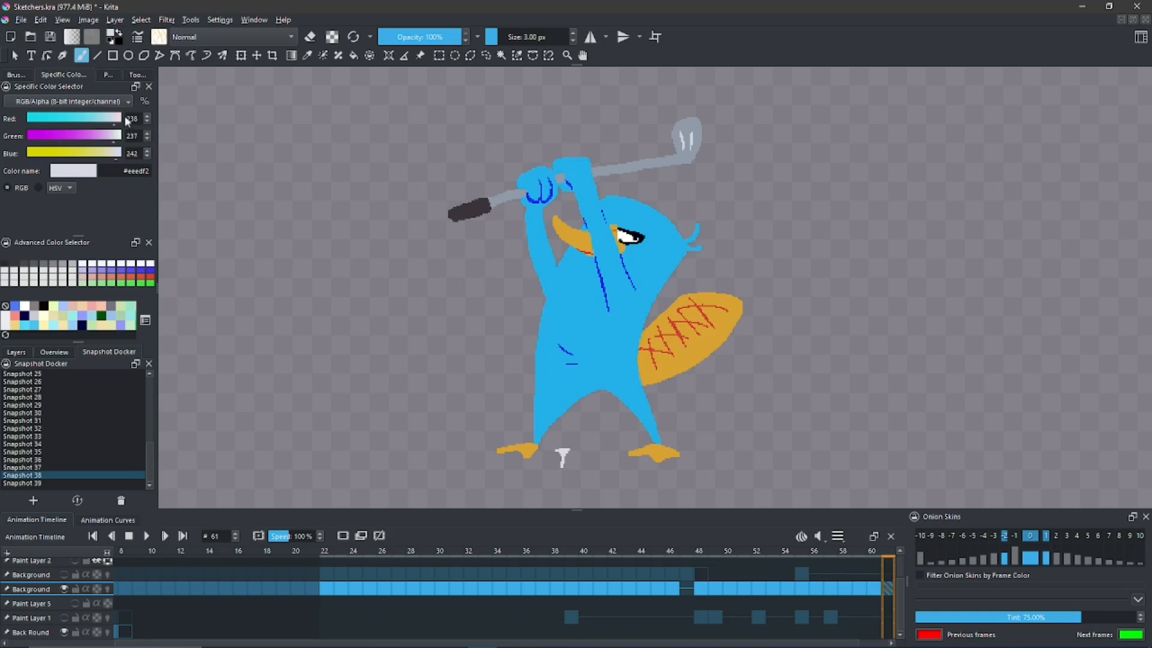
pyautogui.click(89, 270)
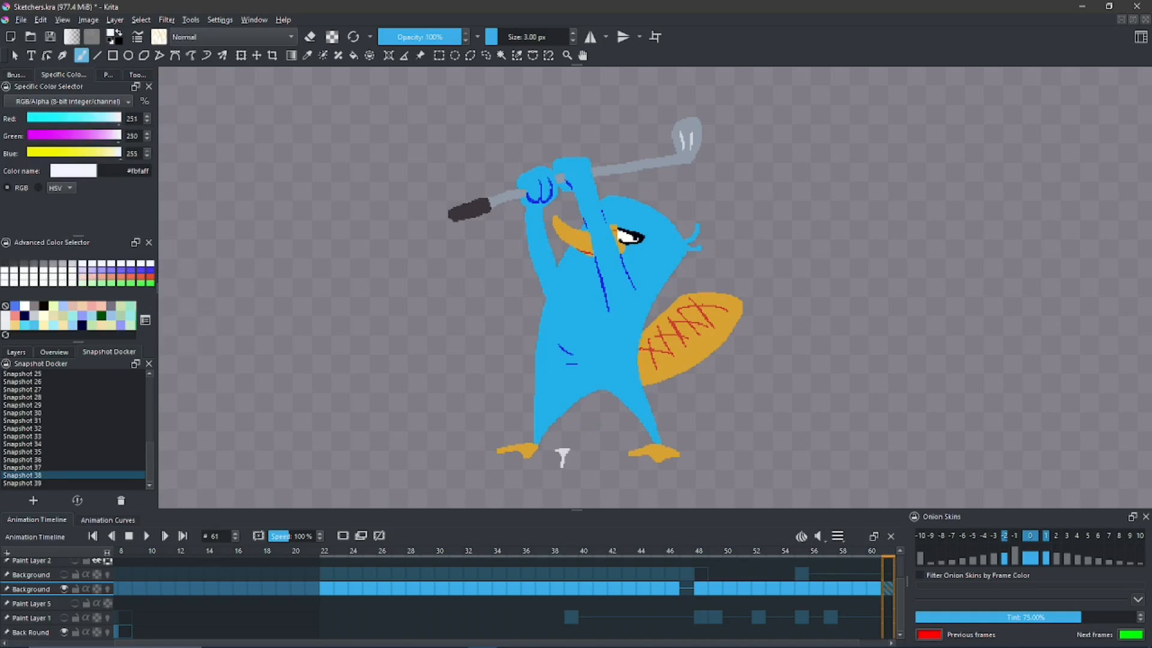
pyautogui.moveTo(567, 448)
pyautogui.mouseDown()
pyautogui.moveTo(563, 434)
pyautogui.moveTo(560, 447)
pyautogui.mouseUp()
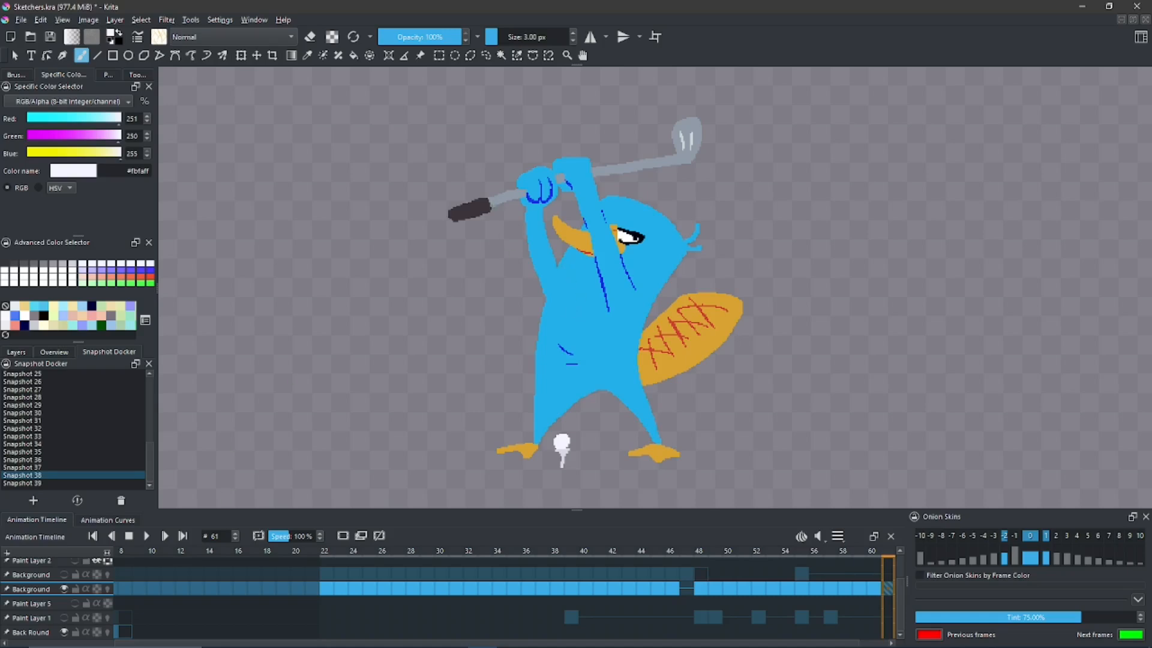
# - Save the drawing as a new snapshot and select Snapshot 40 in the list
pyautogui.click(101, 577)
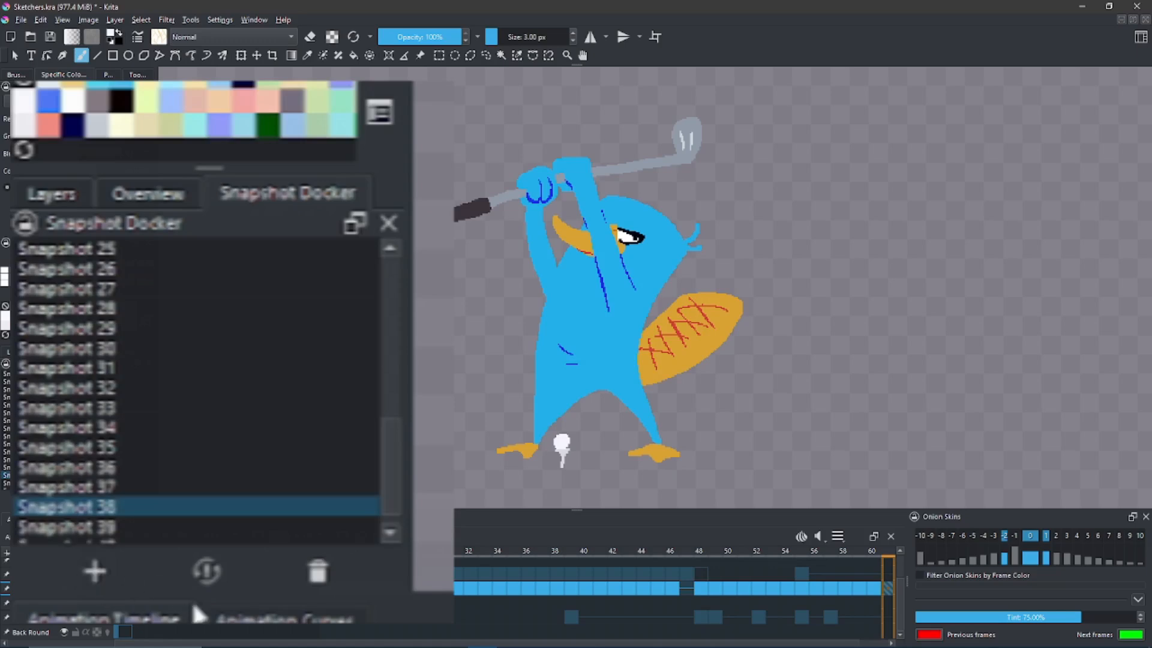
pyautogui.click(376, 451)
pyautogui.scroll(-1, 390, 494)
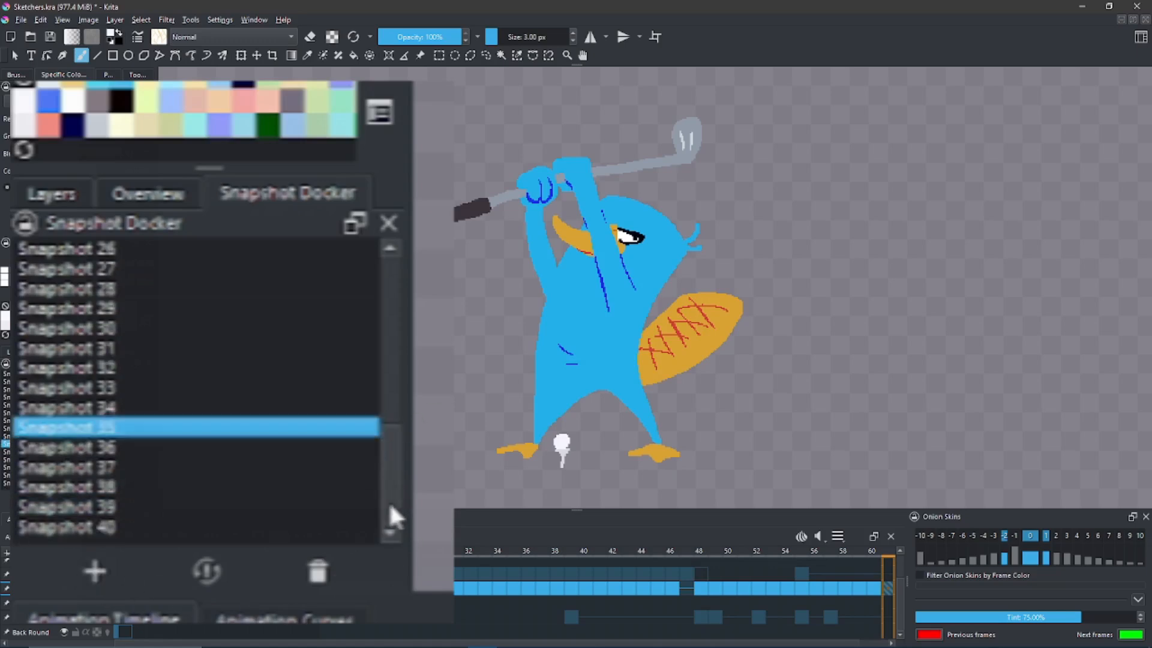
pyautogui.click(203, 532)
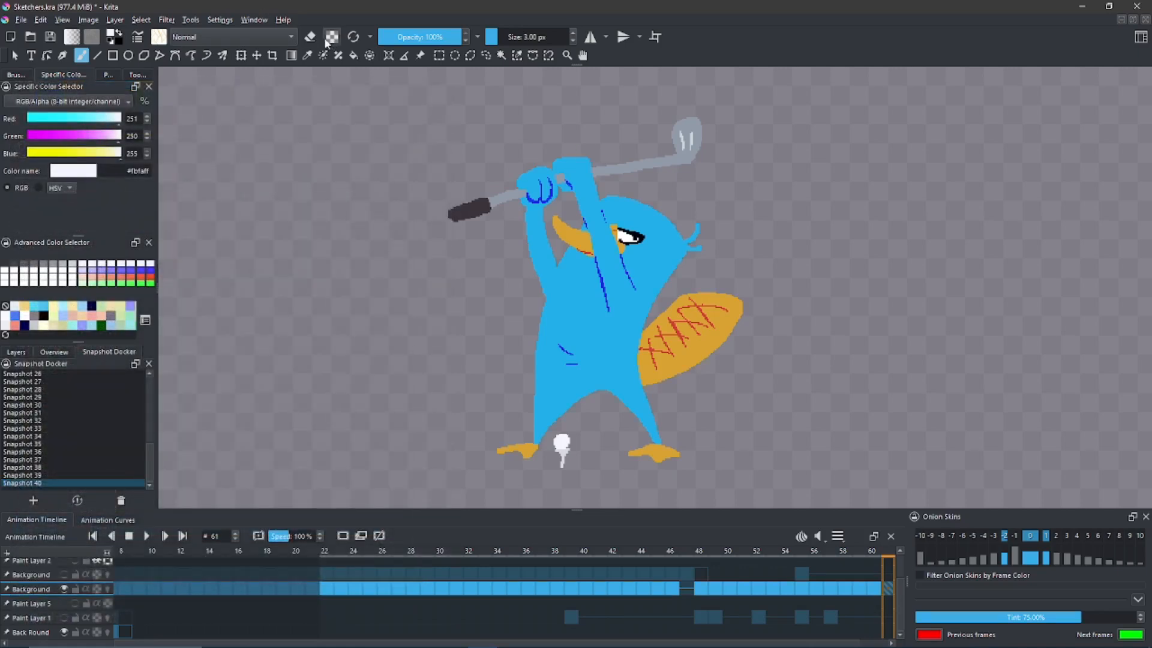
# - Erase a dividing line that cuts the arm in front of the face off from the head and the other hand
pyautogui.click(310, 37)
pyautogui.hotkey('ctrl', 'z')
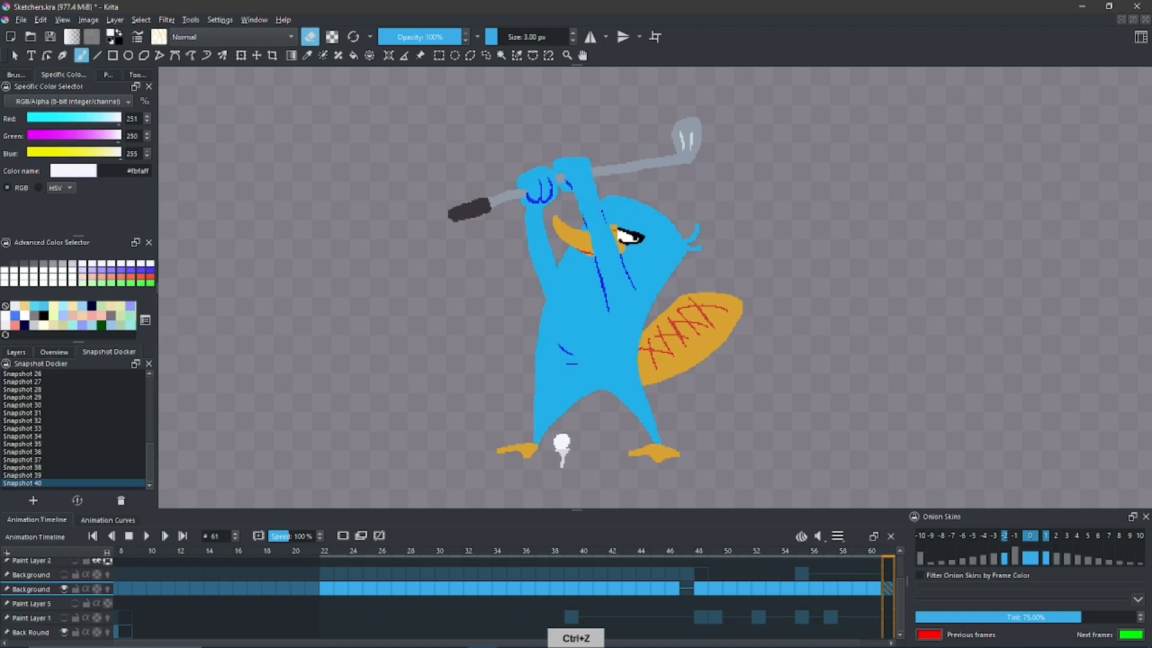
pyautogui.press('f')
pyautogui.click(571, 190)
pyautogui.hotkey('ctrl', 'z')
pyautogui.press('b')
pyautogui.moveTo(567, 199); pyautogui.dragTo(539, 122)
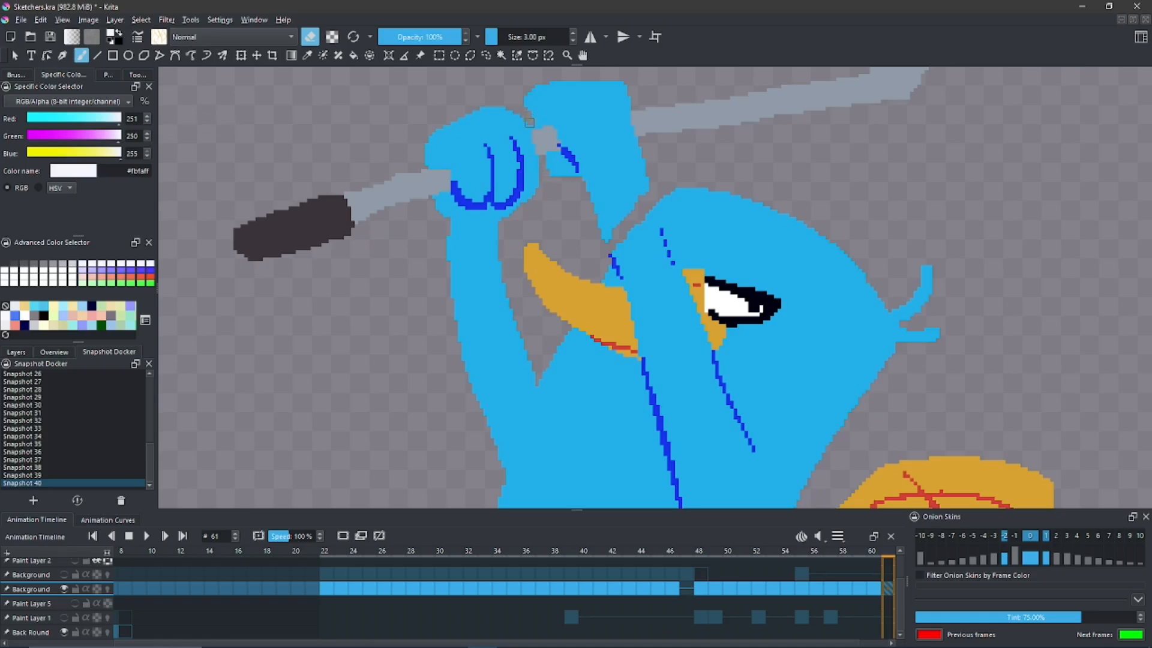
# - Erase the cut-off hand and forearm with the Fill tool and clean up the leftover hand line
pyautogui.press('f')
pyautogui.click(558, 112)
pyautogui.press('b')
pyautogui.press('f')
pyautogui.click(574, 160)
pyautogui.press('b')
pyautogui.moveTo(573, 168); pyautogui.dragTo(579, 179)
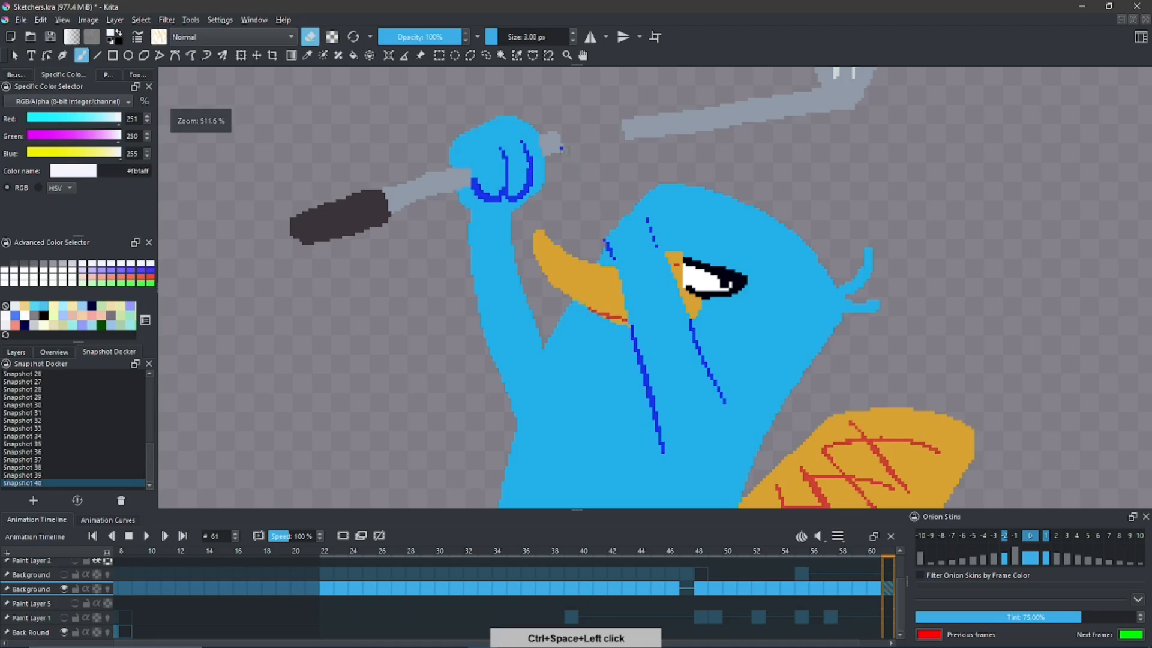
# - Cover the removed arm's remaining dark blue lines on the head and body with the body blue #51d8f3
pyautogui.keyDown('ctrl'); pyautogui.click(649, 237); pyautogui.keyUp('ctrl')
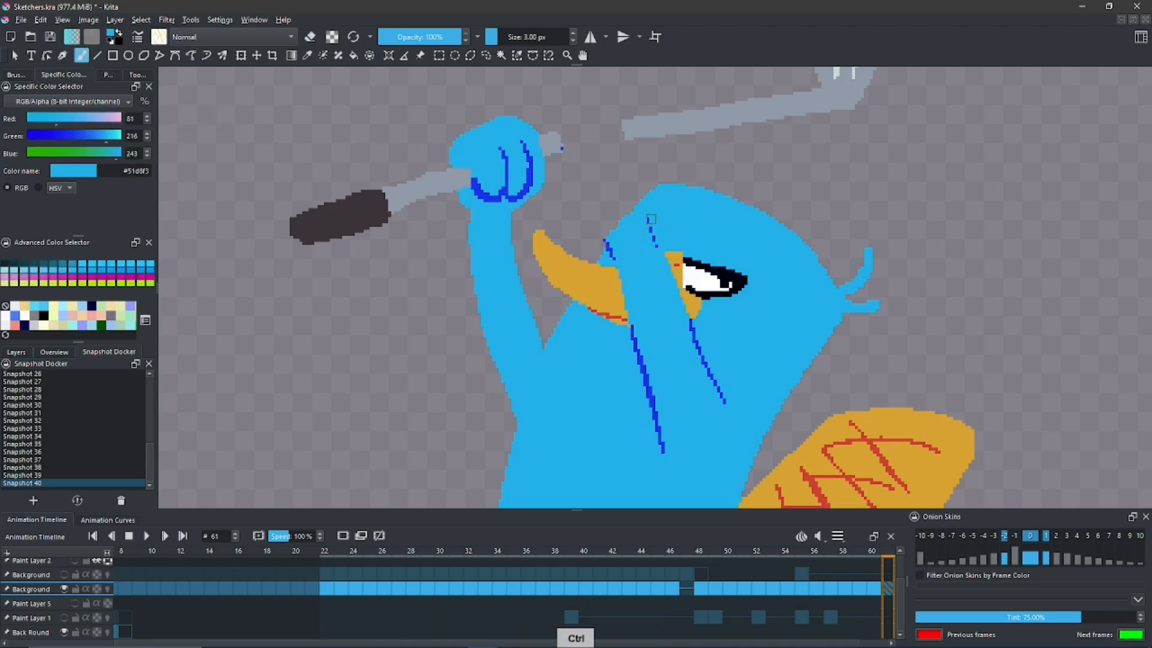
pyautogui.moveTo(650, 219); pyautogui.dragTo(656, 247)
pyautogui.press('f')
pyautogui.moveTo(691, 327)
pyautogui.mouseDown()
pyautogui.moveTo(727, 411)
pyautogui.moveTo(708, 404)
pyautogui.moveTo(667, 422)
pyautogui.moveTo(648, 373)
pyautogui.mouseUp()
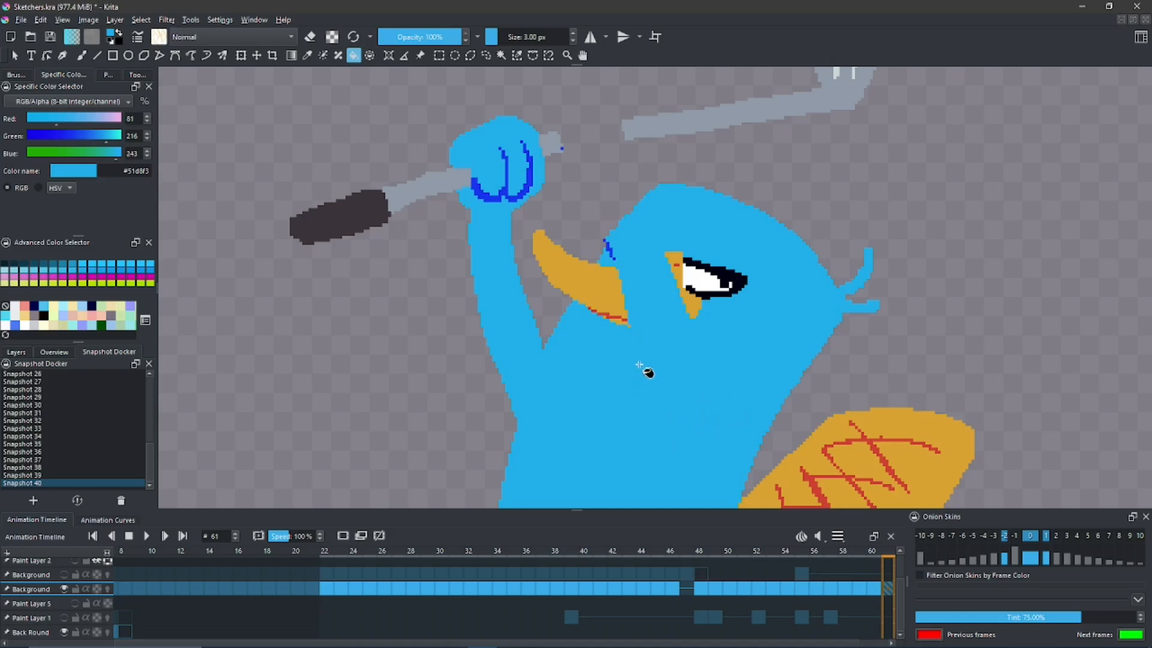
pyautogui.press('e')
pyautogui.moveTo(621, 259)
pyautogui.mouseDown()
pyautogui.moveTo(605, 243)
pyautogui.moveTo(624, 244)
pyautogui.moveTo(645, 317)
pyautogui.mouseUp()
pyautogui.press('b')
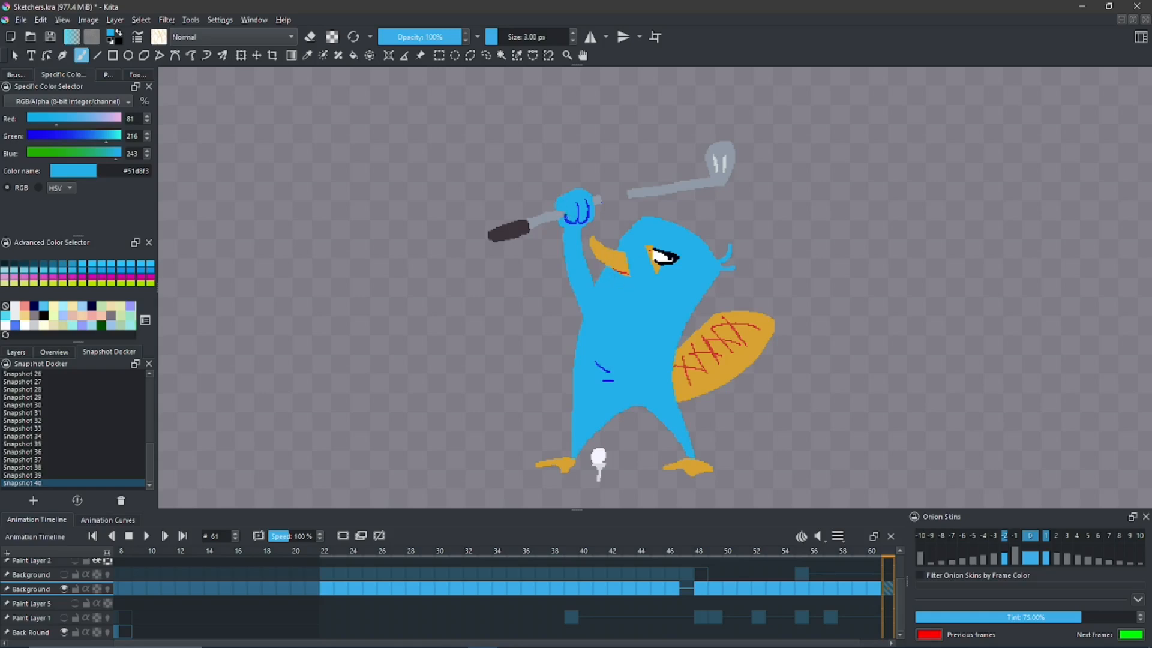
# - Paint a blue arm reaching across the chest to the club's grip and outline it with dark blue lines
pyautogui.moveTo(526, 216); pyautogui.dragTo(553, 203)
pyautogui.moveTo(557, 226)
pyautogui.mouseDown()
pyautogui.moveTo(567, 269)
pyautogui.moveTo(593, 284)
pyautogui.moveTo(635, 349)
pyautogui.mouseUp()
pyautogui.hotkey('ctrl', 'z')
pyautogui.press('e')
pyautogui.scroll(2, 601, 210)
pyautogui.keyDown('ctrl'); pyautogui.click(588, 211); pyautogui.keyUp('ctrl')
pyautogui.moveTo(599, 274); pyautogui.dragTo(654, 309)
pyautogui.scroll(1, 576, 240)
# - Extend the orange beak across the face and reconnect the grey club shaft to the hand
pyautogui.keyDown('ctrl'); pyautogui.click(576, 225); pyautogui.keyUp('ctrl')
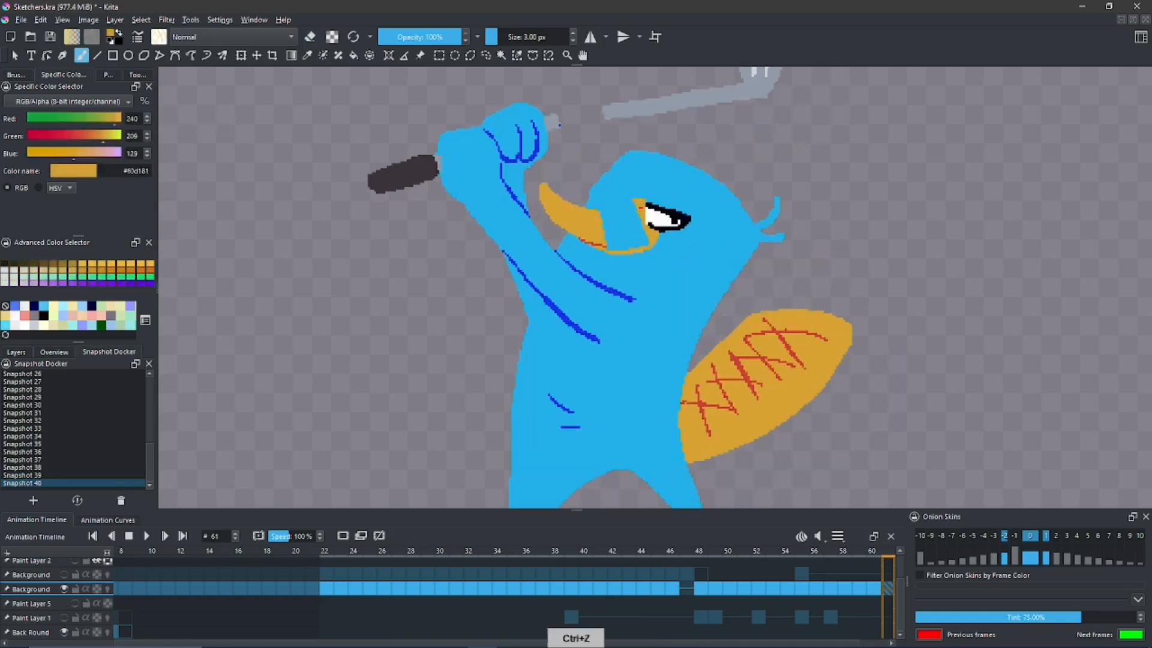
pyautogui.moveTo(606, 222); pyautogui.dragTo(648, 240)
pyautogui.keyDown('ctrl'); pyautogui.click(617, 116); pyautogui.keyUp('ctrl')
pyautogui.moveTo(562, 128); pyautogui.dragTo(608, 119)
pyautogui.moveTo(564, 208); pyautogui.dragTo(563, 270)
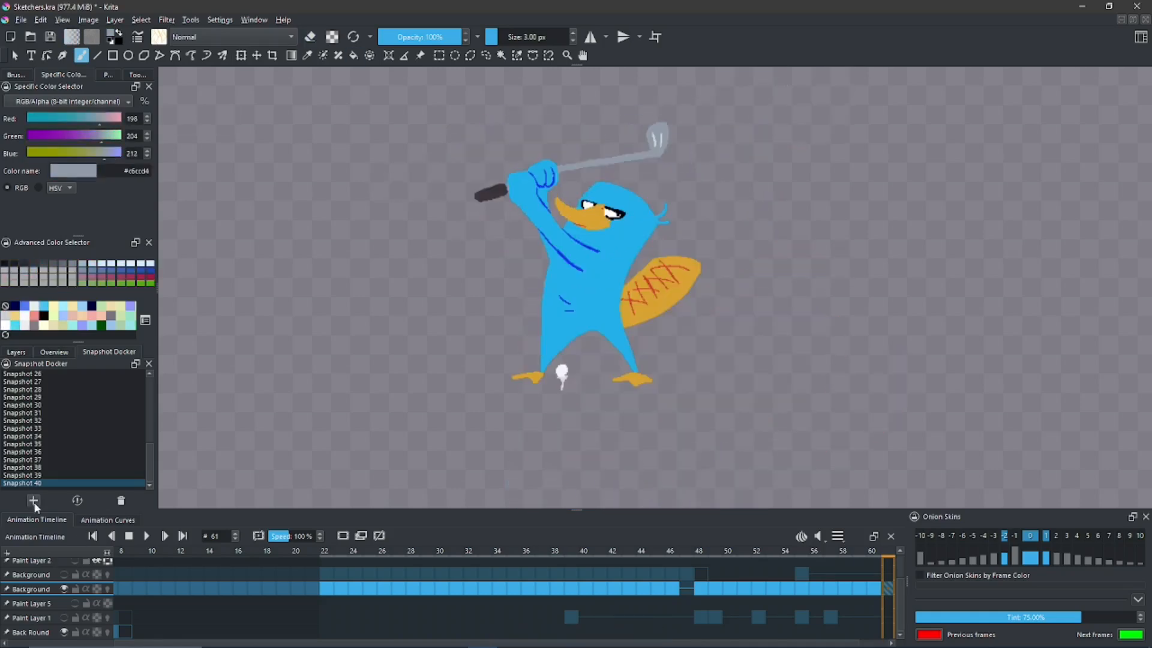
# - Save the drawing with the new arm pose as a new snapshot
pyautogui.click(94, 583)
pyautogui.click(388, 532)
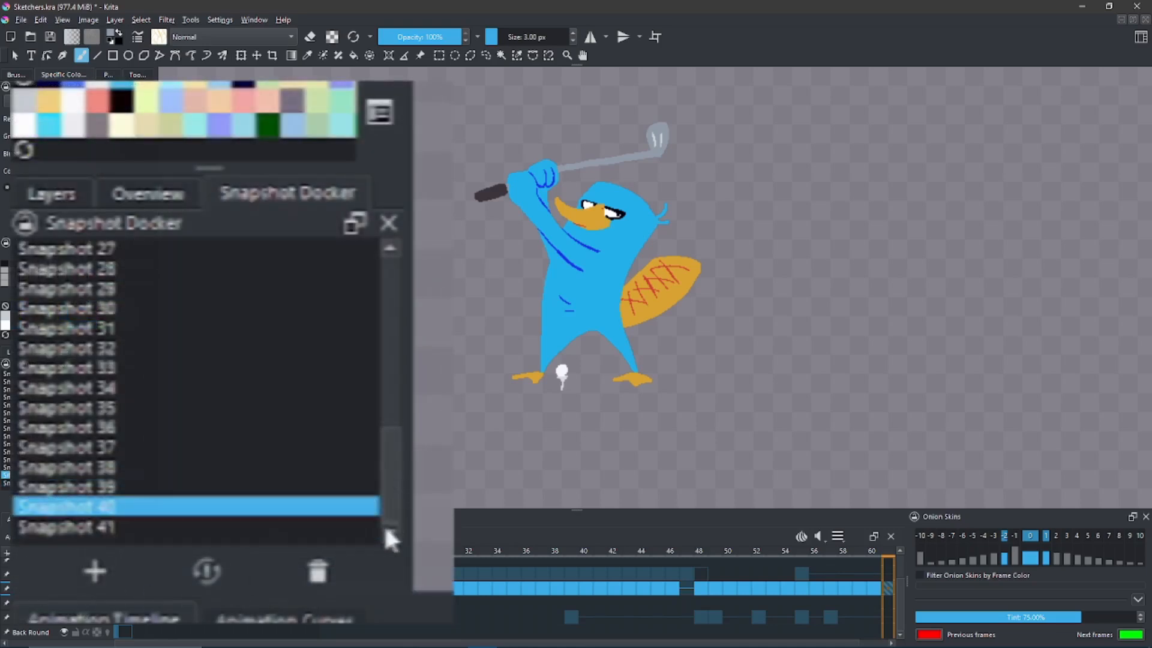
# - Switch repeatedly between Snapshot 40 and Snapshot 41 to compare the two arm poses, ending on Snapshot 41
pyautogui.click(208, 572)
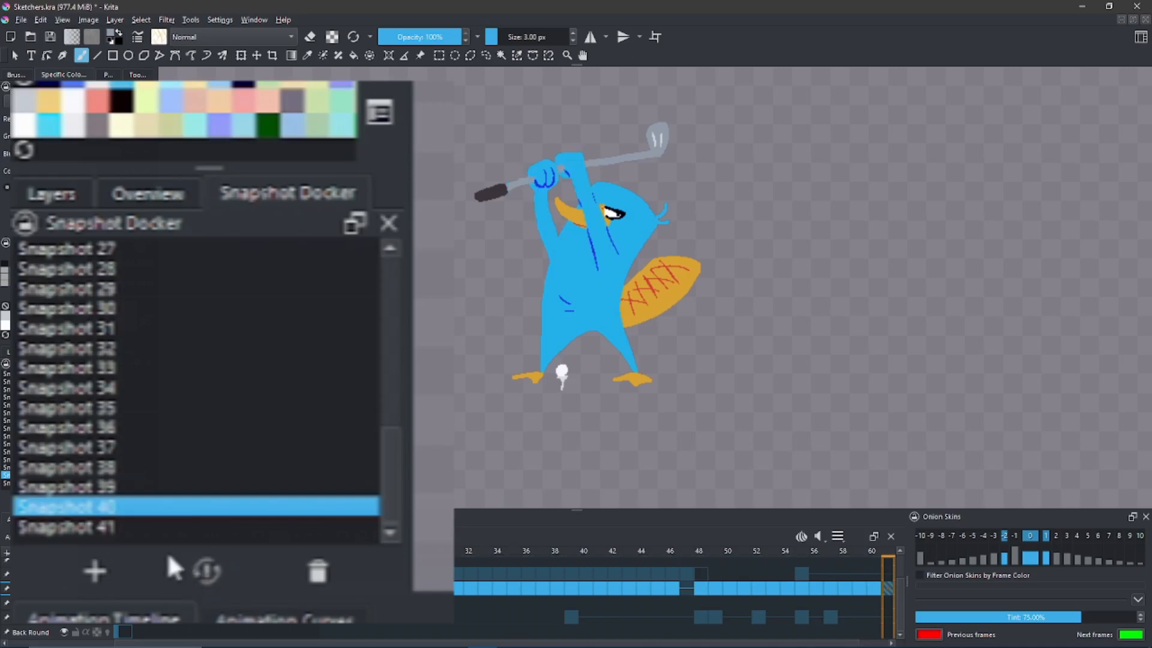
pyautogui.click(126, 535)
pyautogui.click(208, 568)
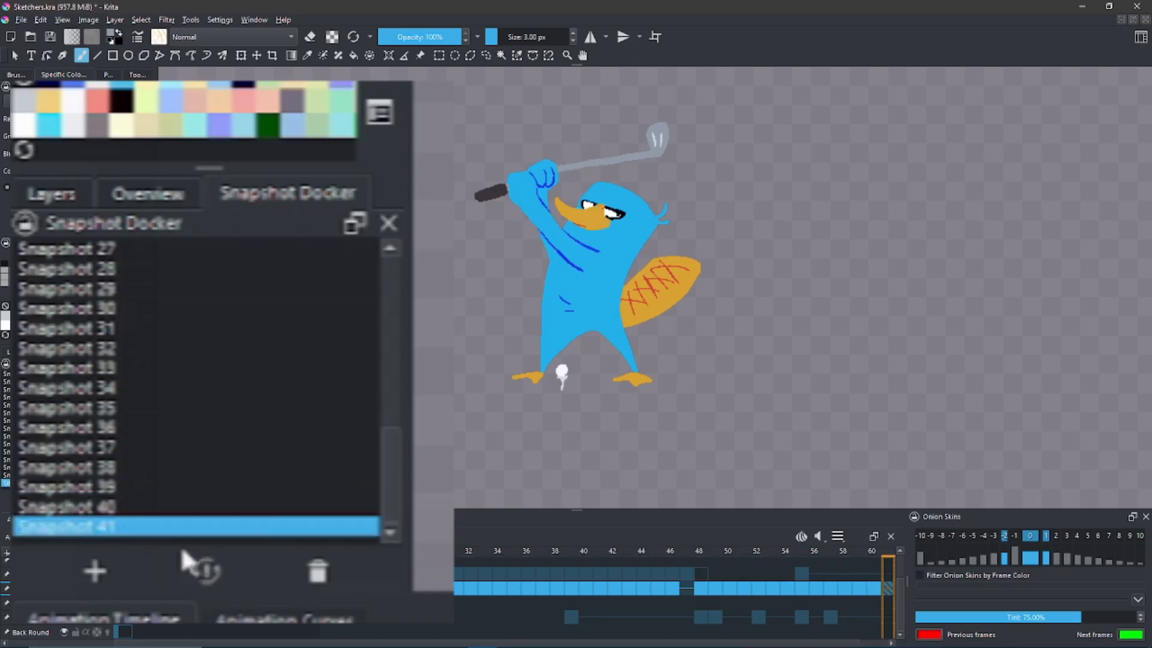
pyautogui.click(143, 512)
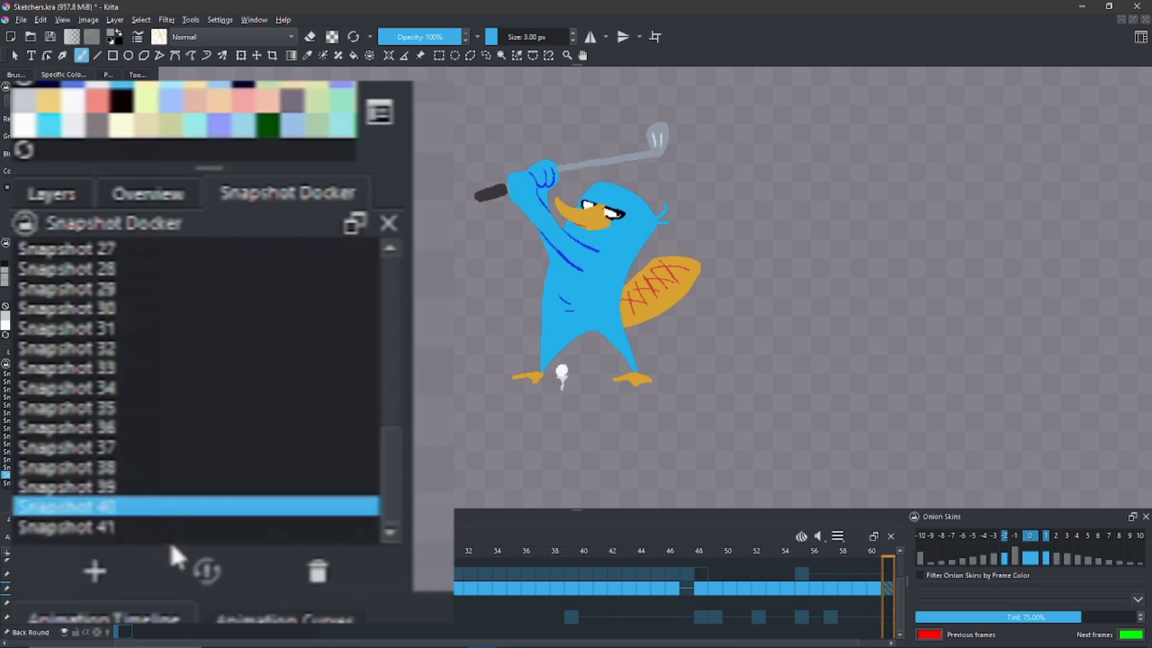
pyautogui.click(207, 573)
pyautogui.click(138, 528)
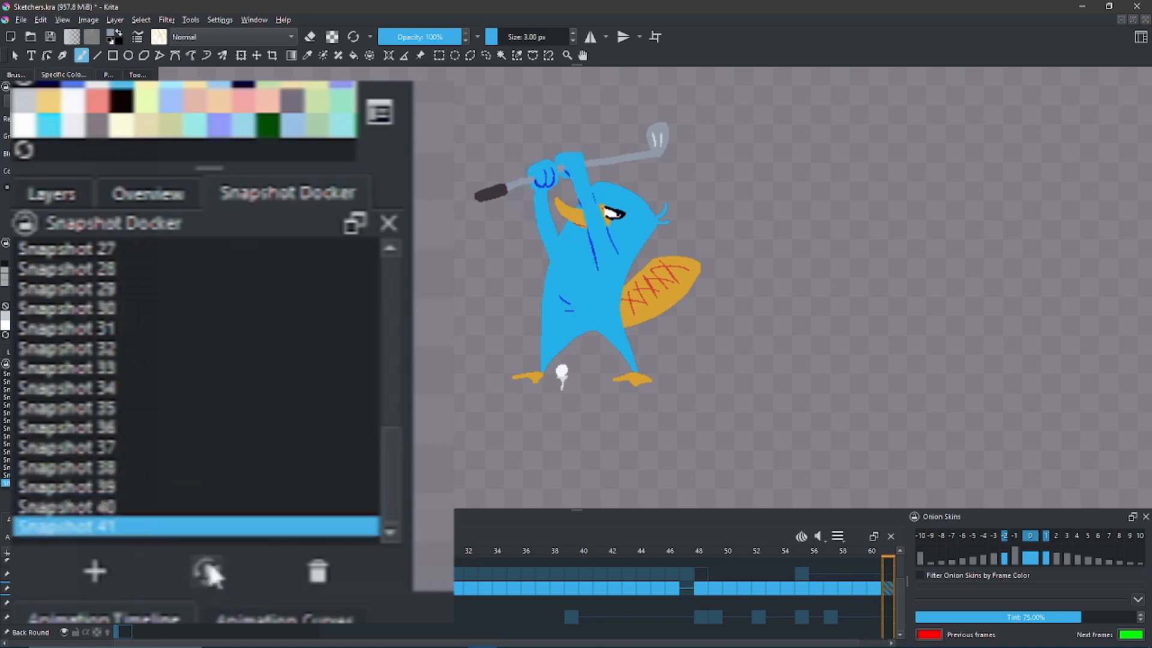
pyautogui.click(206, 569)
pyautogui.click(141, 508)
pyautogui.click(206, 570)
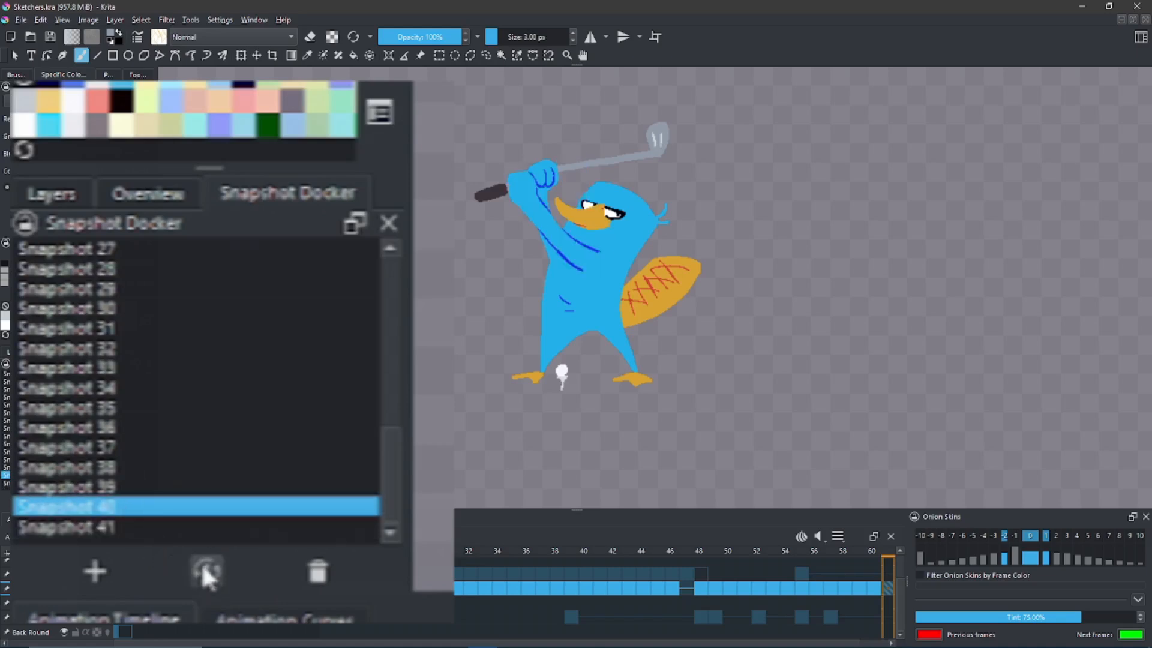
pyautogui.click(158, 527)
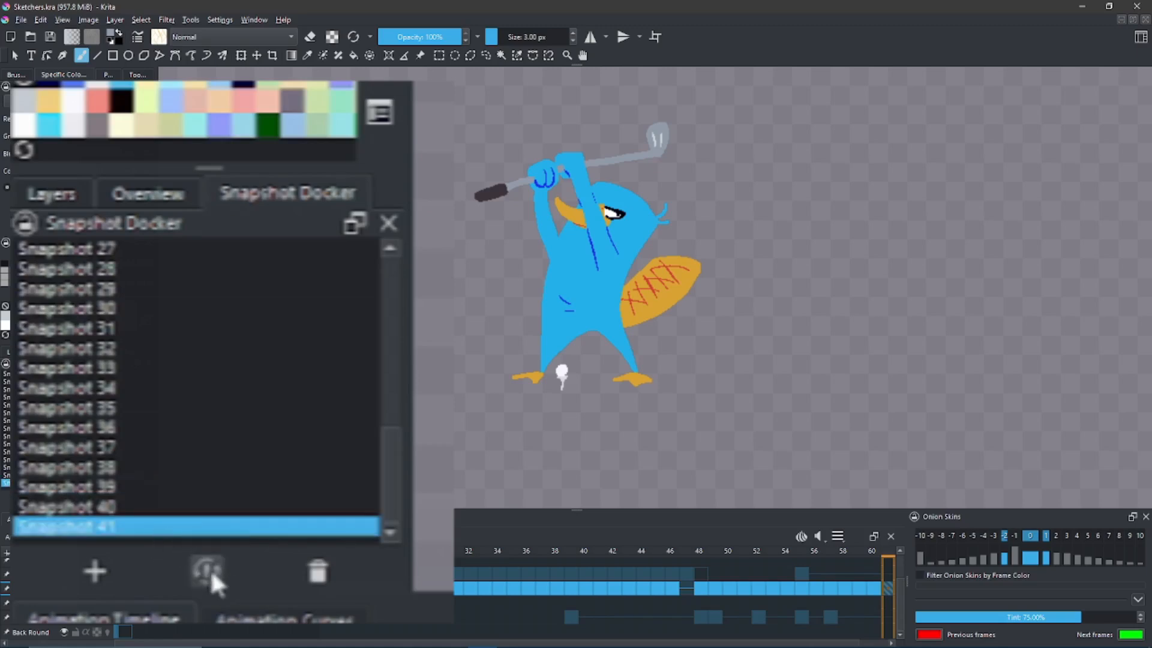
pyautogui.click(207, 567)
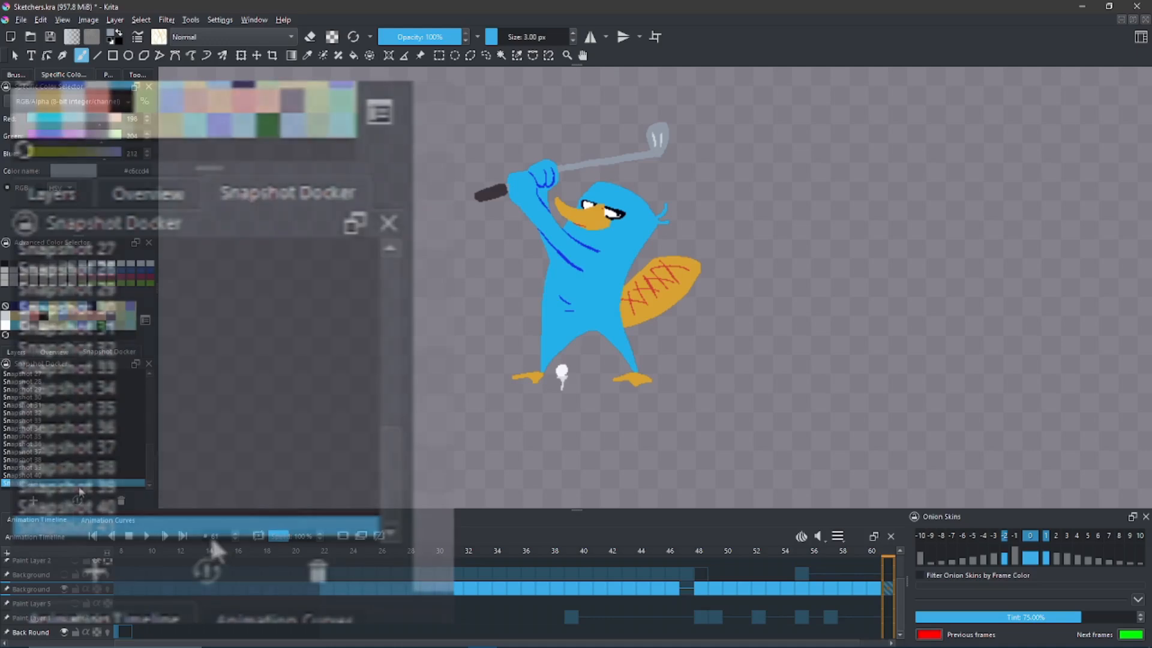
pyautogui.click(78, 501)
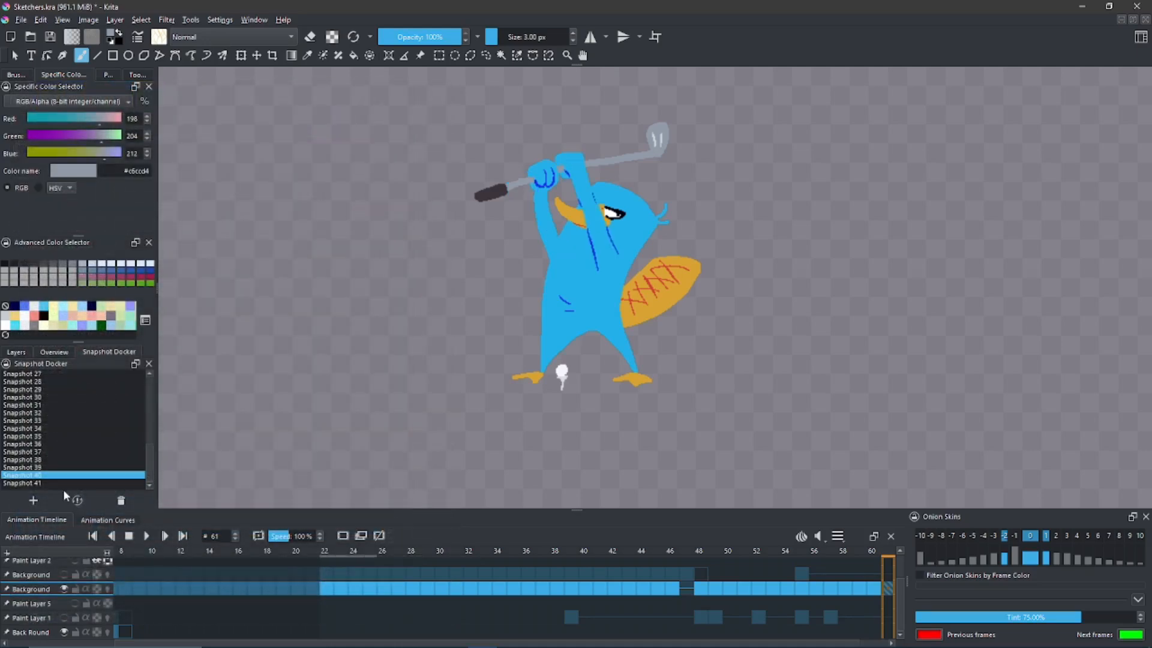
pyautogui.click(54, 484)
pyautogui.click(77, 501)
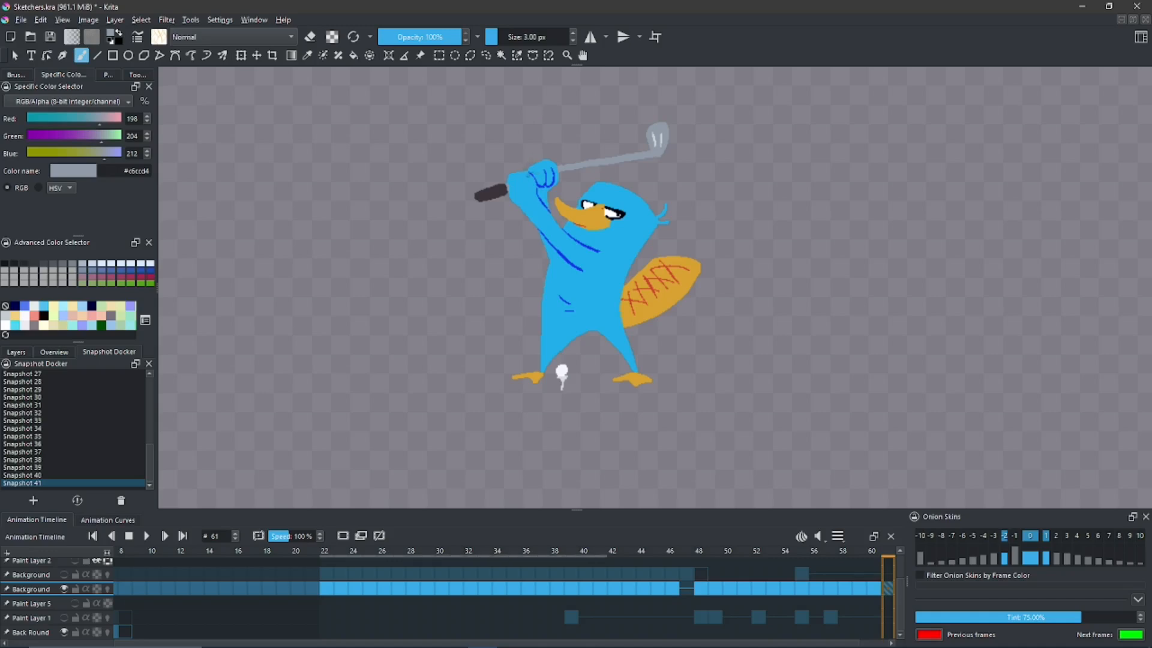
pyautogui.click(60, 475)
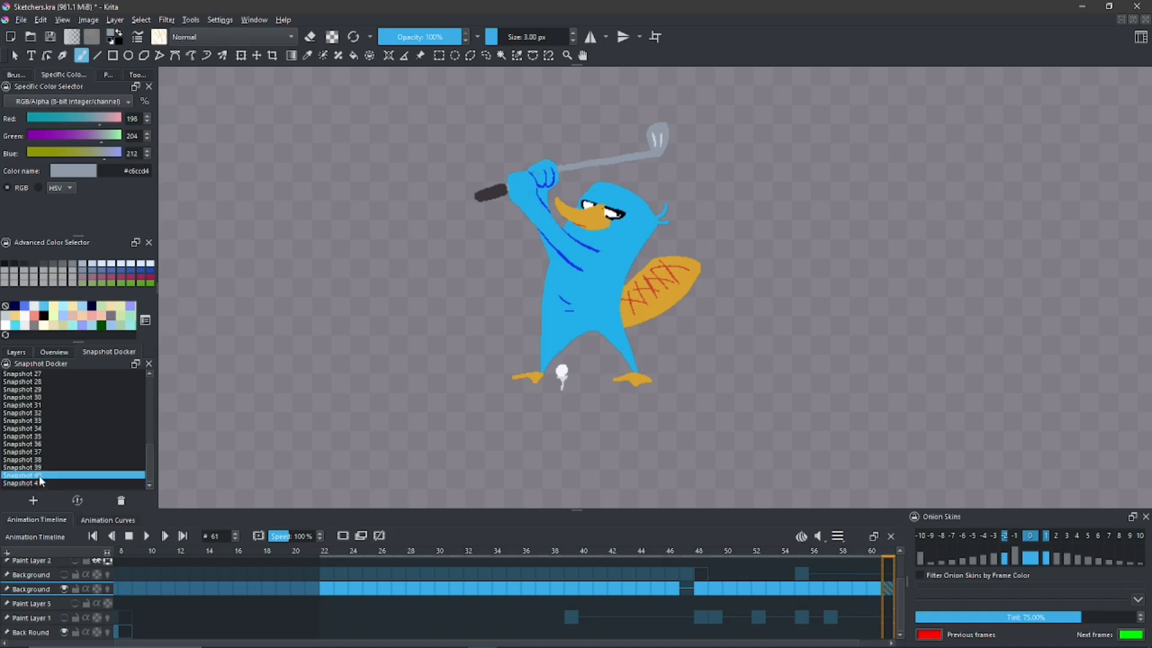
pyautogui.click(75, 500)
pyautogui.click(56, 481)
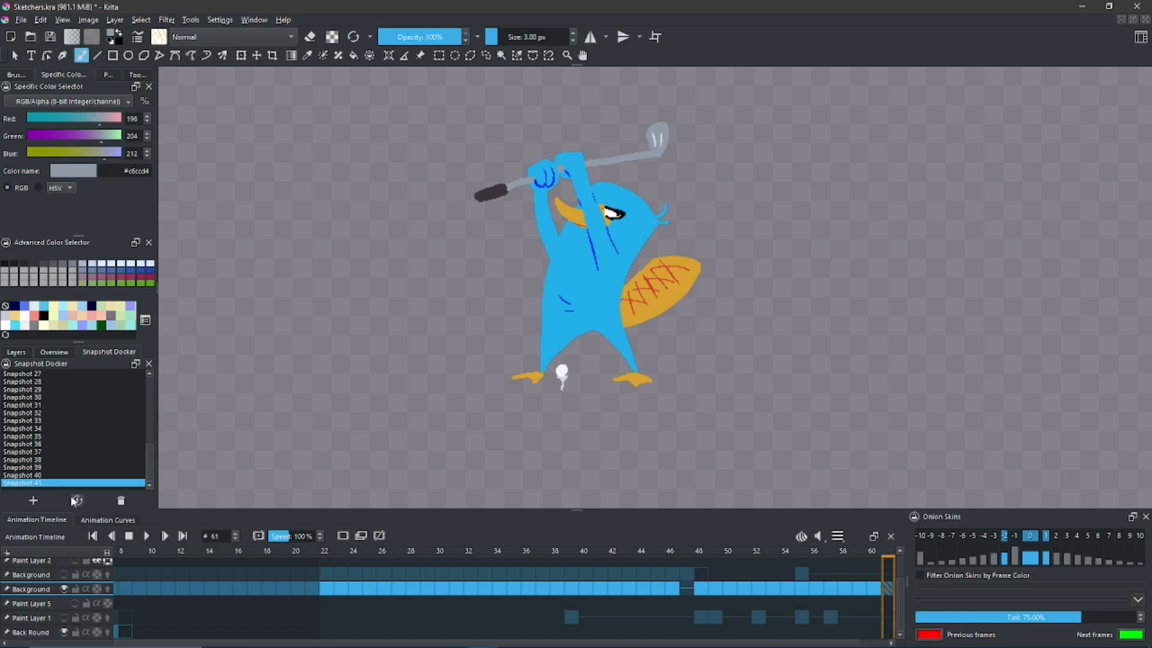
pyautogui.click(77, 500)
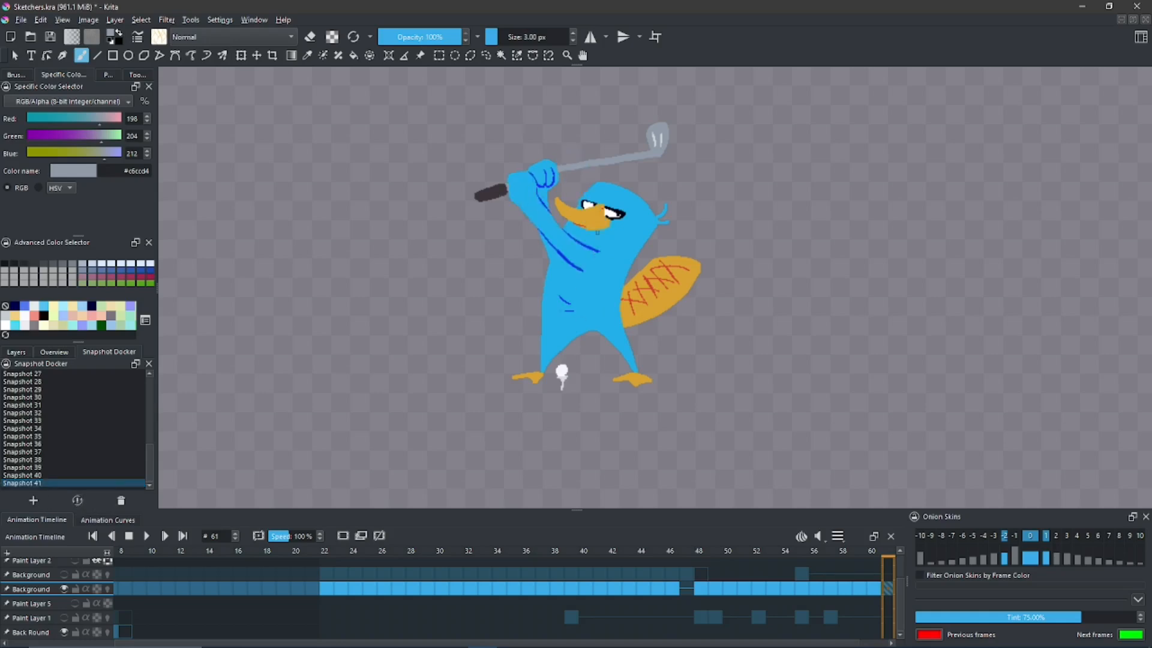
pyautogui.click(63, 475)
pyautogui.click(77, 501)
pyautogui.click(64, 483)
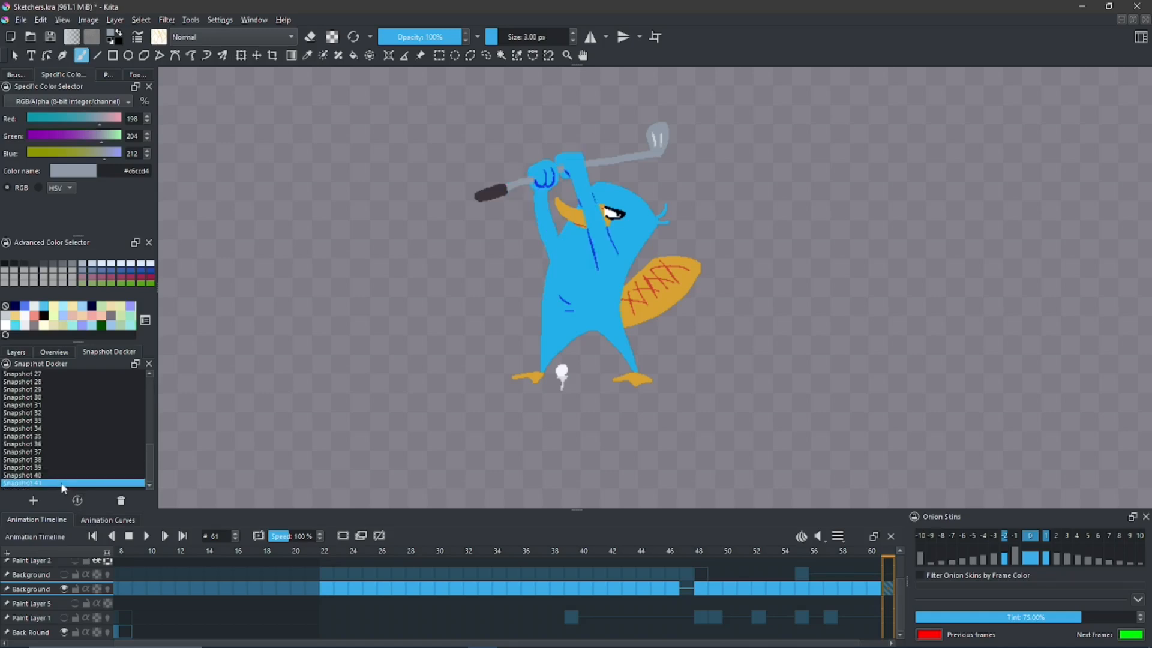
pyautogui.click(78, 501)
# - Paint a sliver of the far arm in body blue behind the near arm, with a short dark blue line beside the body
pyautogui.moveTo(583, 225); pyautogui.dragTo(555, 186)
pyautogui.moveTo(575, 241); pyautogui.dragTo(566, 219)
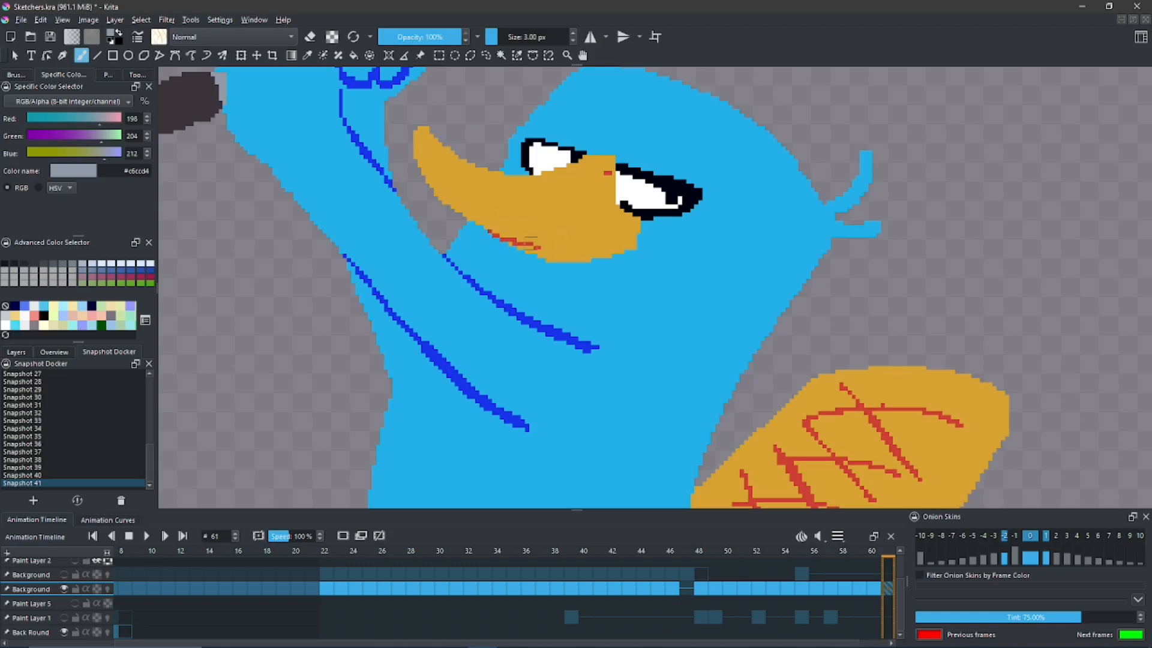
pyautogui.moveTo(527, 207); pyautogui.dragTo(576, 319)
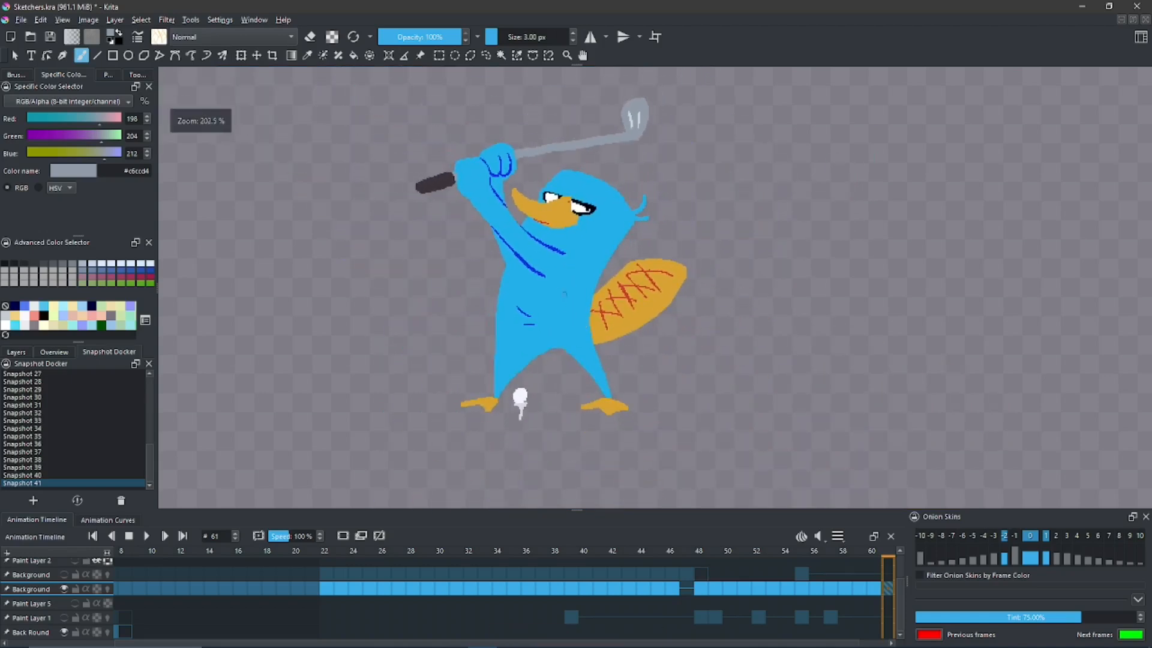
pyautogui.moveTo(473, 333); pyautogui.dragTo(470, 353)
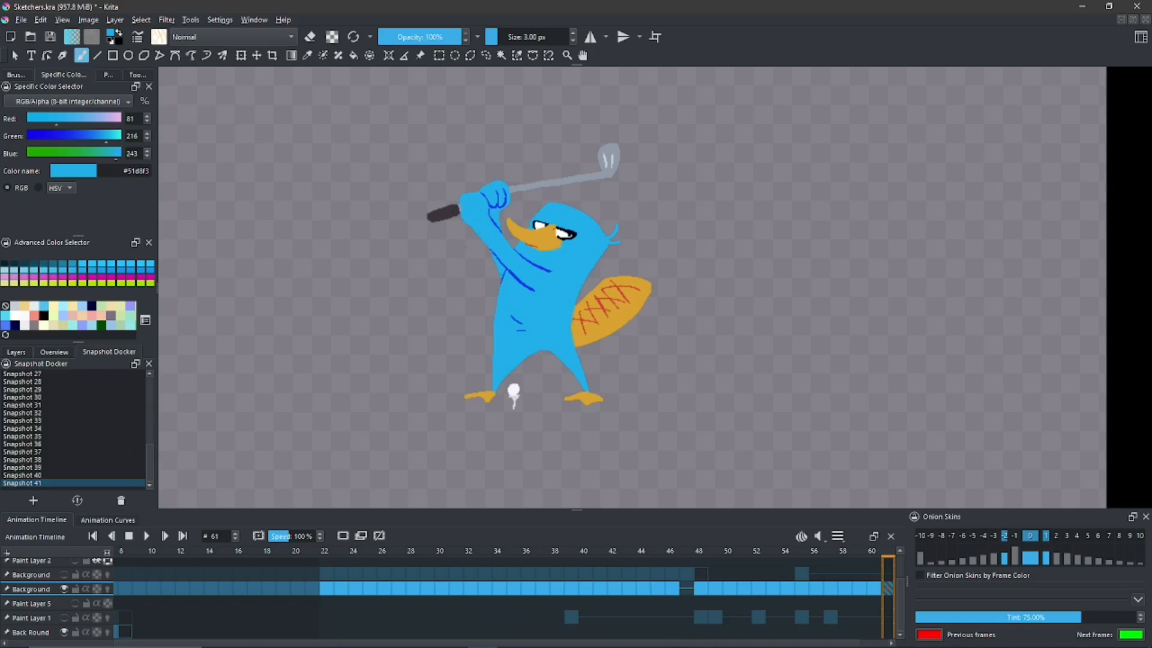
pyautogui.moveTo(478, 240)
pyautogui.mouseDown()
pyautogui.moveTo(458, 198)
pyautogui.moveTo(470, 233)
pyautogui.mouseUp()
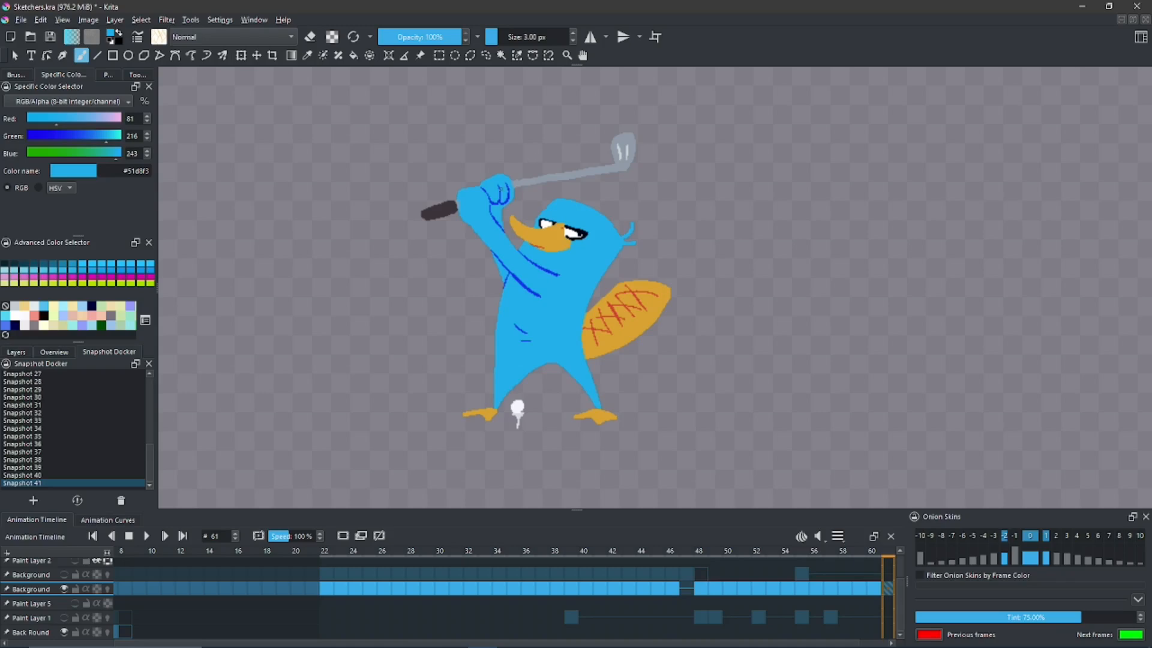
pyautogui.moveTo(473, 326)
pyautogui.mouseDown()
pyautogui.moveTo(484, 360)
pyautogui.moveTo(470, 324)
pyautogui.moveTo(473, 339)
pyautogui.mouseUp()
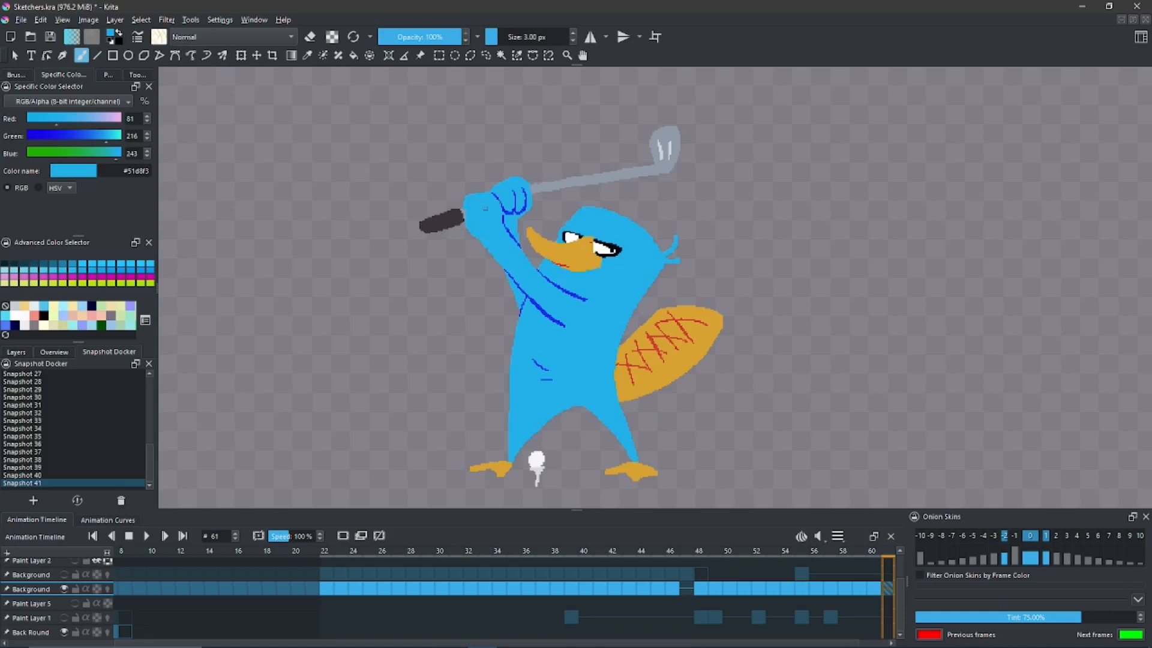
pyautogui.press('space')
pyautogui.moveTo(474, 217); pyautogui.dragTo(471, 244)
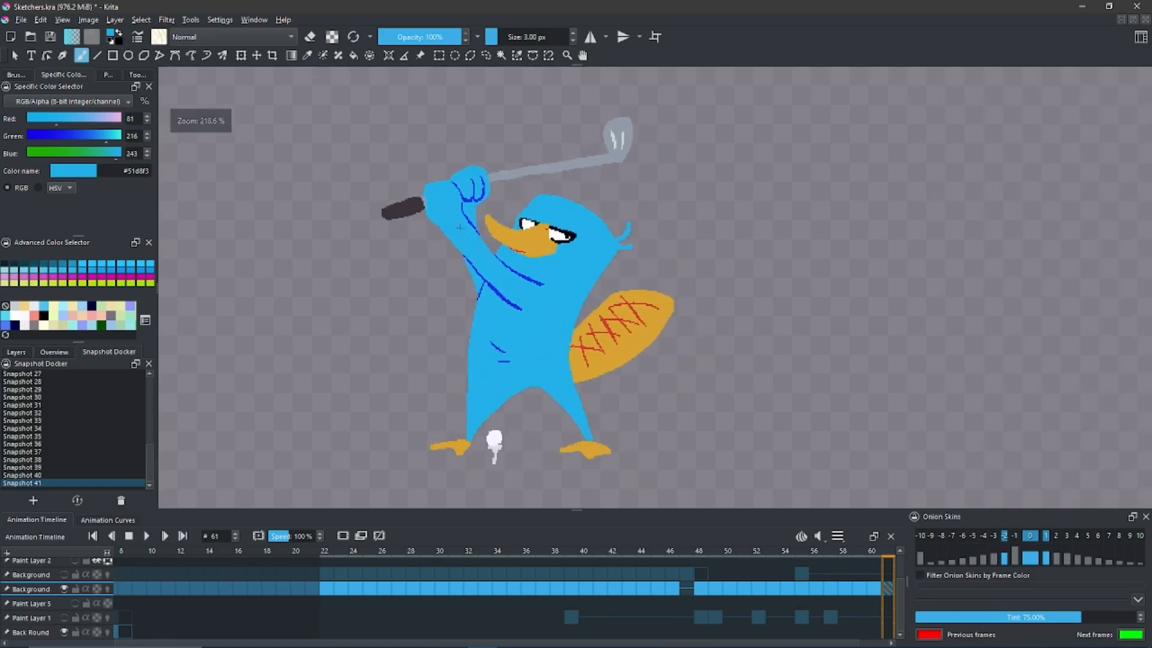
pyautogui.press('Tab')
pyautogui.press('Tab')
pyautogui.keyDown('ctrl'); pyautogui.click(570, 214); pyautogui.keyUp('ctrl')
pyautogui.press('e')
pyautogui.moveTo(473, 192); pyautogui.dragTo(522, 285)
pyautogui.hotkey('ctrl', 'z')
# - Save the drawing with the touched-up far arm as a new snapshot
pyautogui.press('space')
pyautogui.moveTo(430, 307); pyautogui.dragTo(478, 316)
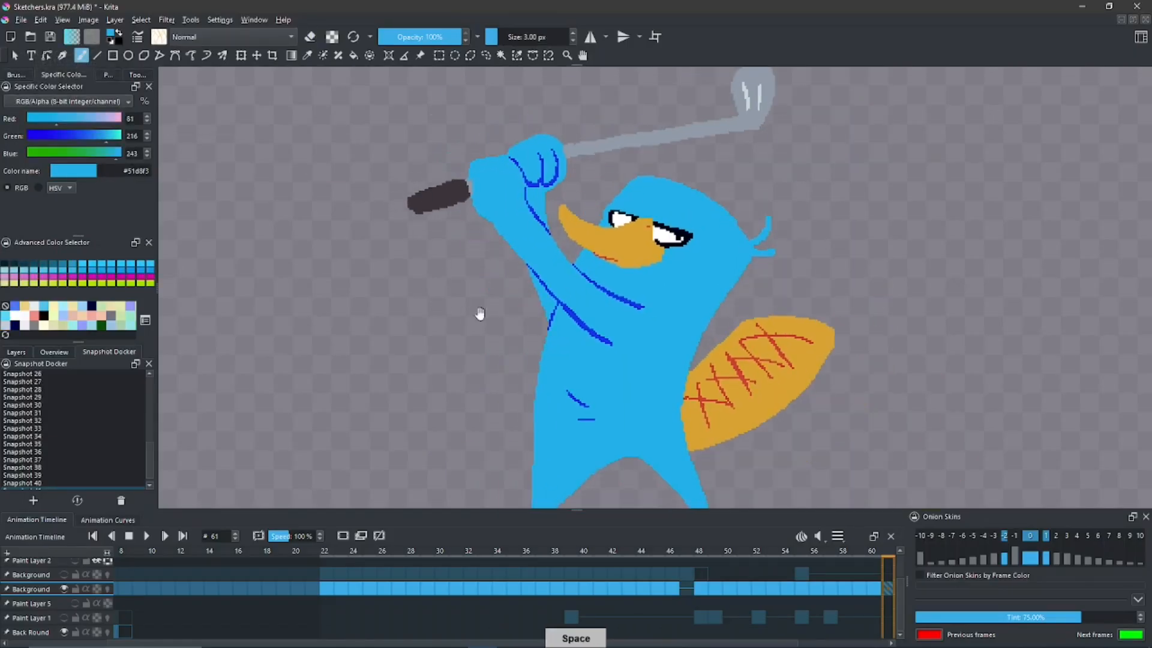
pyautogui.moveTo(150, 473); pyautogui.dragTo(149, 480)
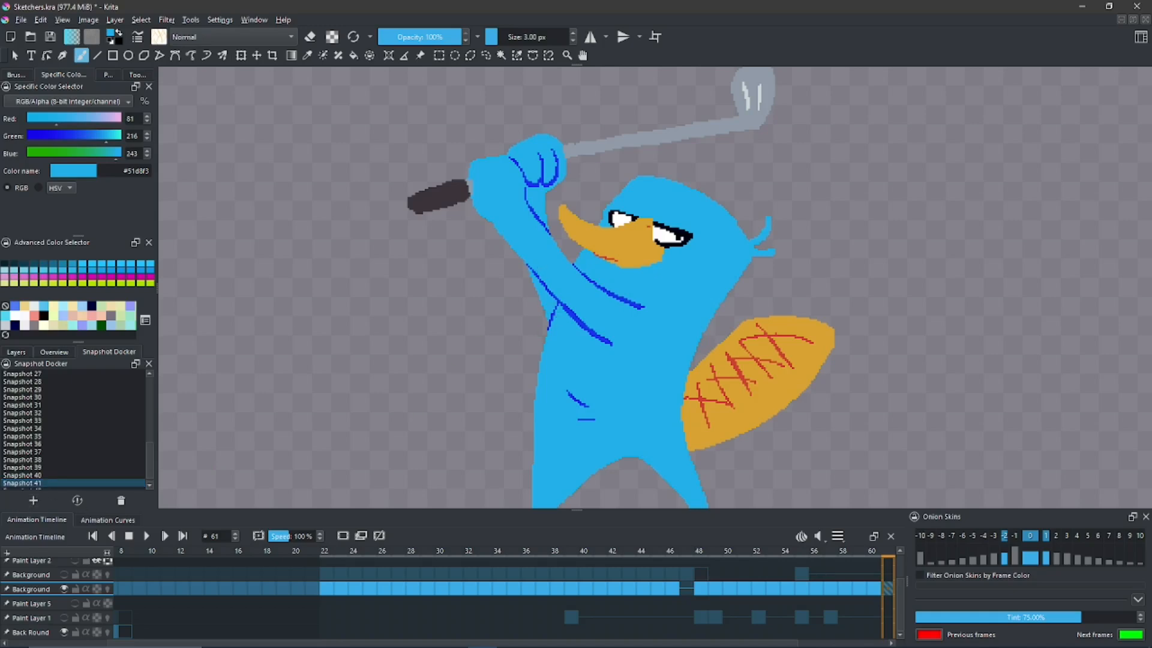
pyautogui.press('space')
pyautogui.moveTo(394, 337); pyautogui.dragTo(359, 310)
pyautogui.moveTo(150, 462); pyautogui.dragTo(150, 465)
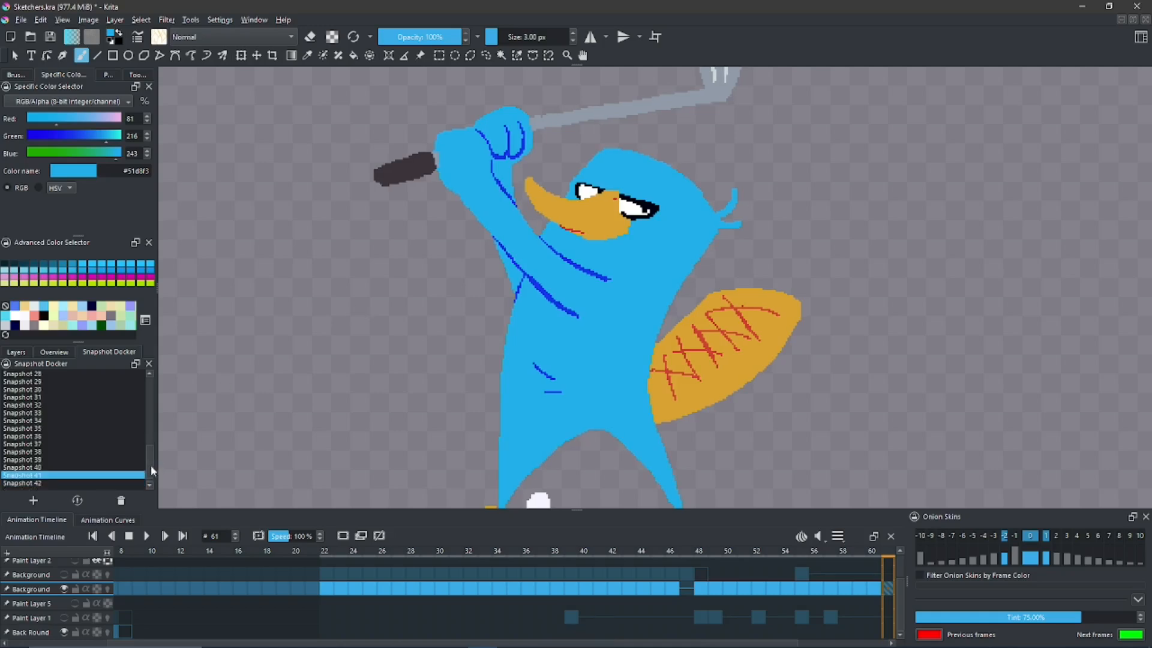
# - Clear the hand beside the dark grip and extend the grey club shaft down to the grip
pyautogui.hotkey('ctrl', 'y')
pyautogui.hotkey('ctrl', 'y')
pyautogui.hotkey('ctrl', 'y')
pyautogui.hotkey('ctrl', 'y')
pyautogui.hotkey('ctrl', 'y')
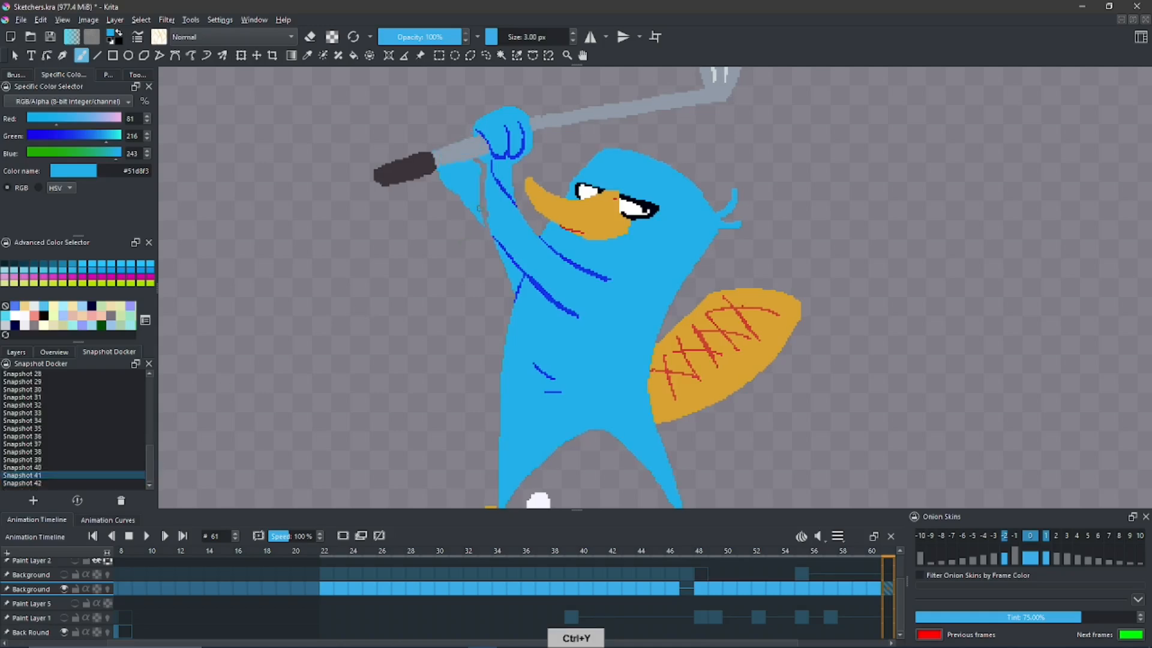
pyautogui.hotkey('ctrl', 'y')
pyautogui.scroll(2, 595, 141)
# - Repaint both arms in body blue as slim, nearly upright arms with dark blue finger and shoulder lines
pyautogui.moveTo(507, 307); pyautogui.dragTo(573, 362)
pyautogui.moveTo(524, 262); pyautogui.dragTo(612, 316)
pyautogui.keyDown('ctrl'); pyautogui.click(499, 324); pyautogui.keyUp('ctrl')
pyautogui.moveTo(503, 318); pyautogui.dragTo(520, 271)
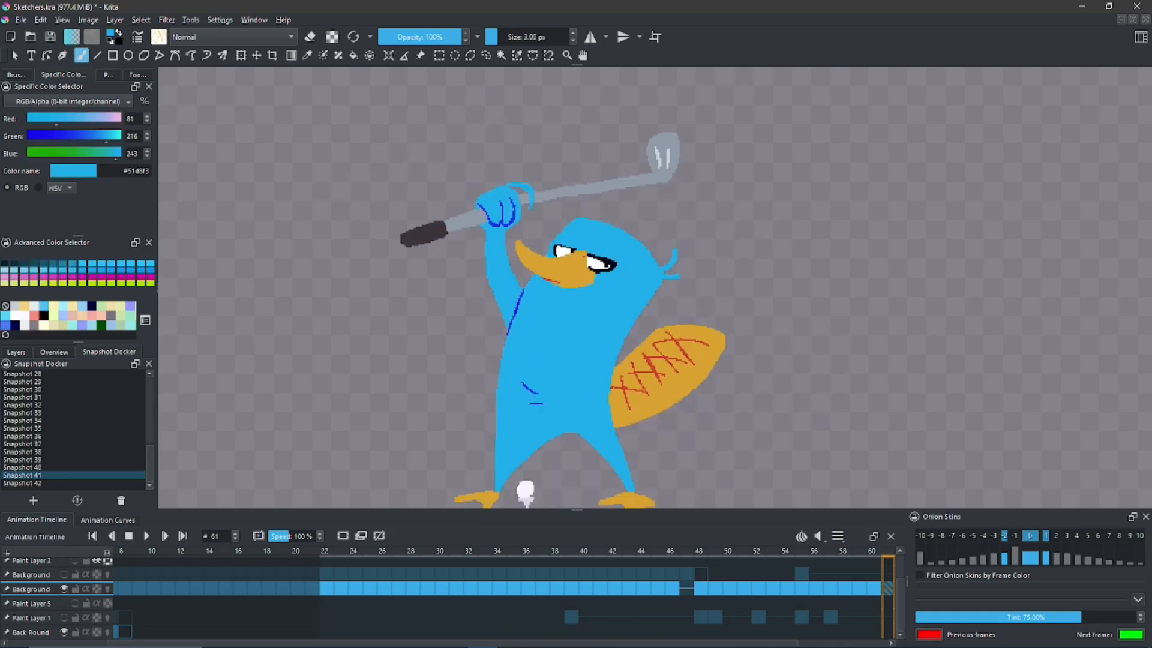
pyautogui.moveTo(531, 207); pyautogui.dragTo(538, 275)
pyautogui.moveTo(524, 270)
pyautogui.mouseDown()
pyautogui.moveTo(524, 245)
pyautogui.moveTo(568, 345)
pyautogui.mouseUp()
pyautogui.keyDown('ctrl'); pyautogui.click(514, 311); pyautogui.keyUp('ctrl')
pyautogui.moveTo(547, 285)
pyautogui.mouseDown()
pyautogui.moveTo(608, 314)
pyautogui.moveTo(557, 360)
pyautogui.mouseUp()
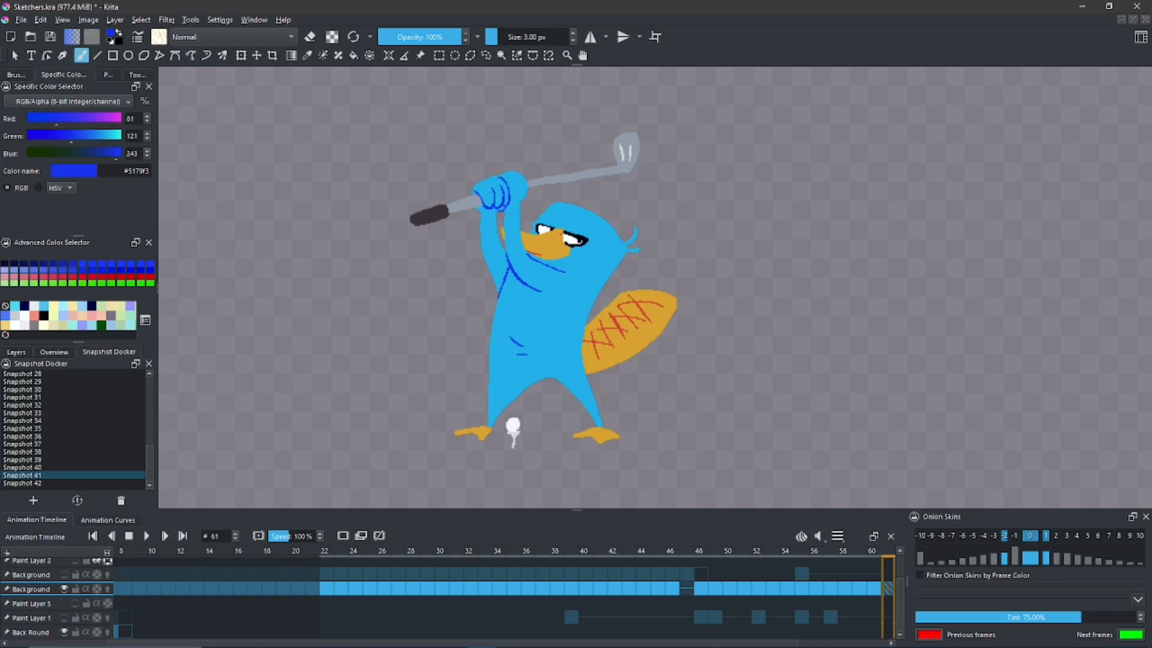
# - Save the drawing with both arms raised upright as a new snapshot
pyautogui.moveTo(477, 217); pyautogui.dragTo(480, 207)
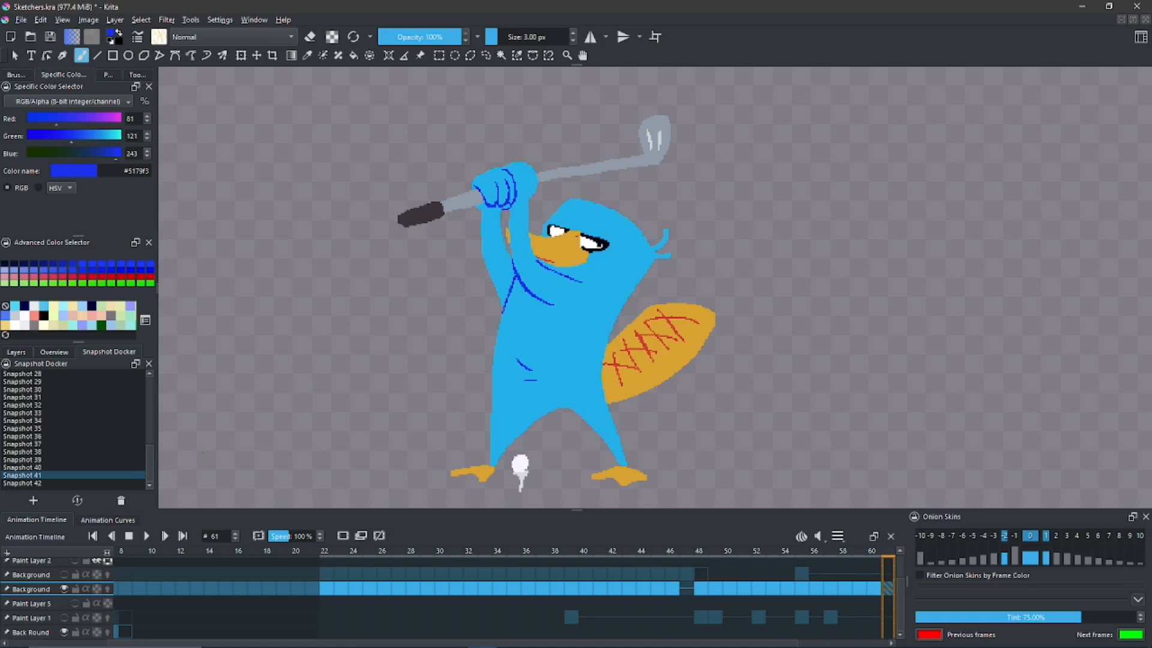
pyautogui.click(33, 501)
pyautogui.moveTo(148, 478); pyautogui.dragTo(144, 480)
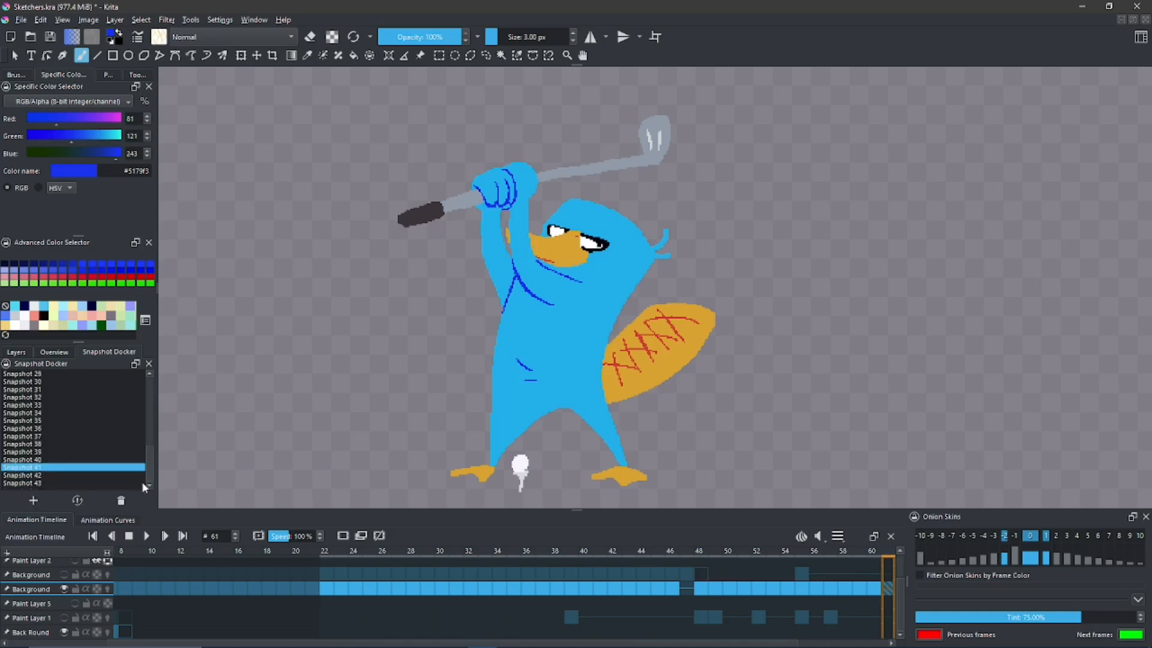
# - Switch repeatedly between Snapshot 42 and Snapshot 43 to compare the arm poses, ending on Snapshot 43
pyautogui.click(53, 475)
pyautogui.click(76, 501)
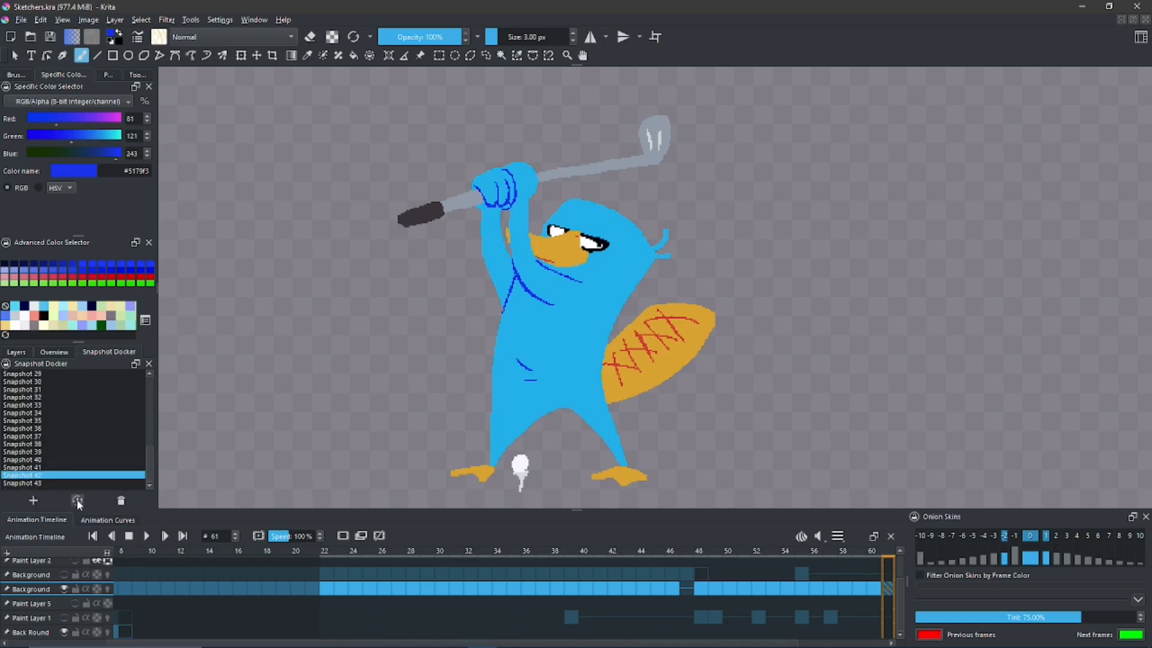
pyautogui.click(52, 483)
pyautogui.click(76, 501)
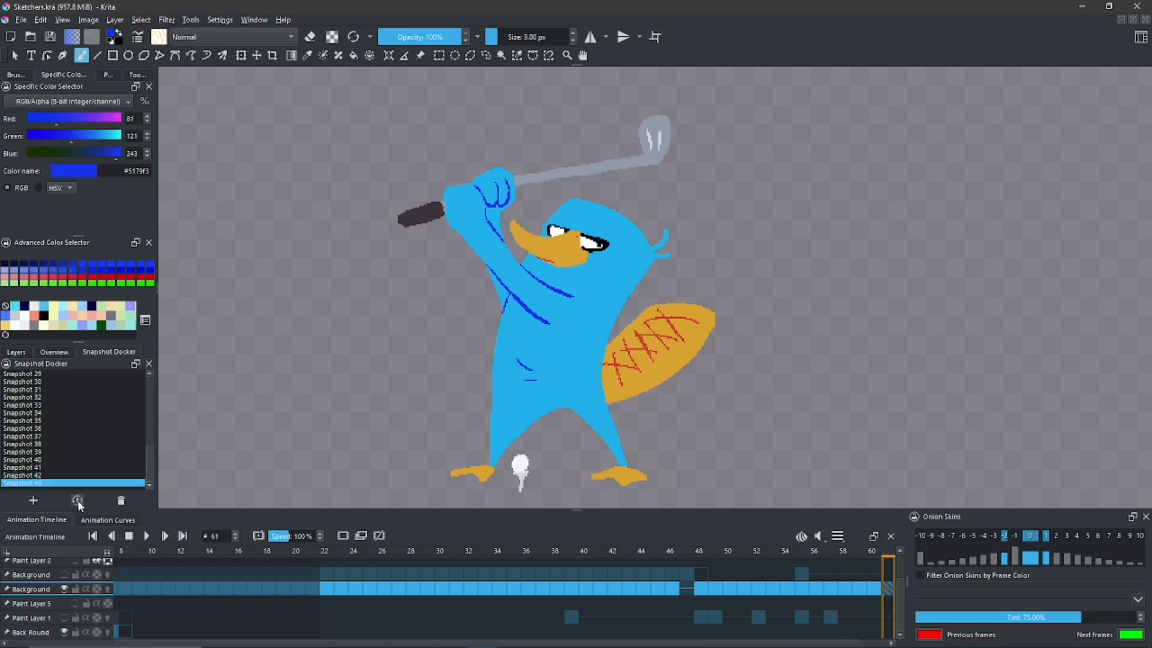
pyautogui.click(52, 475)
pyautogui.click(76, 500)
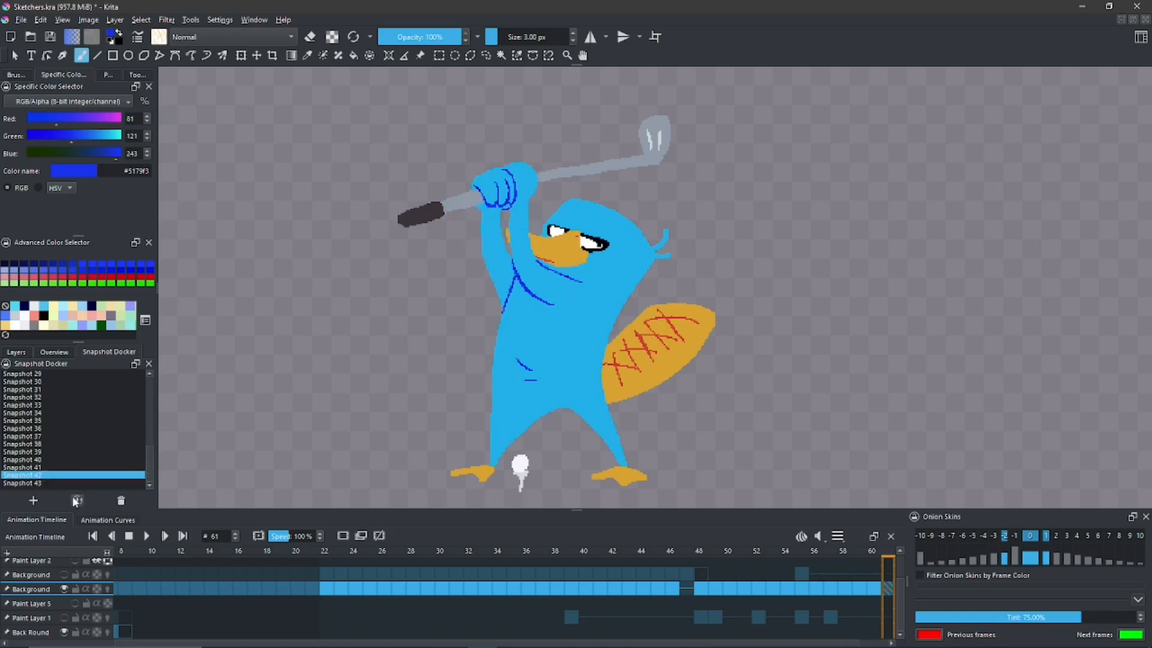
pyautogui.doubleClick(60, 484)
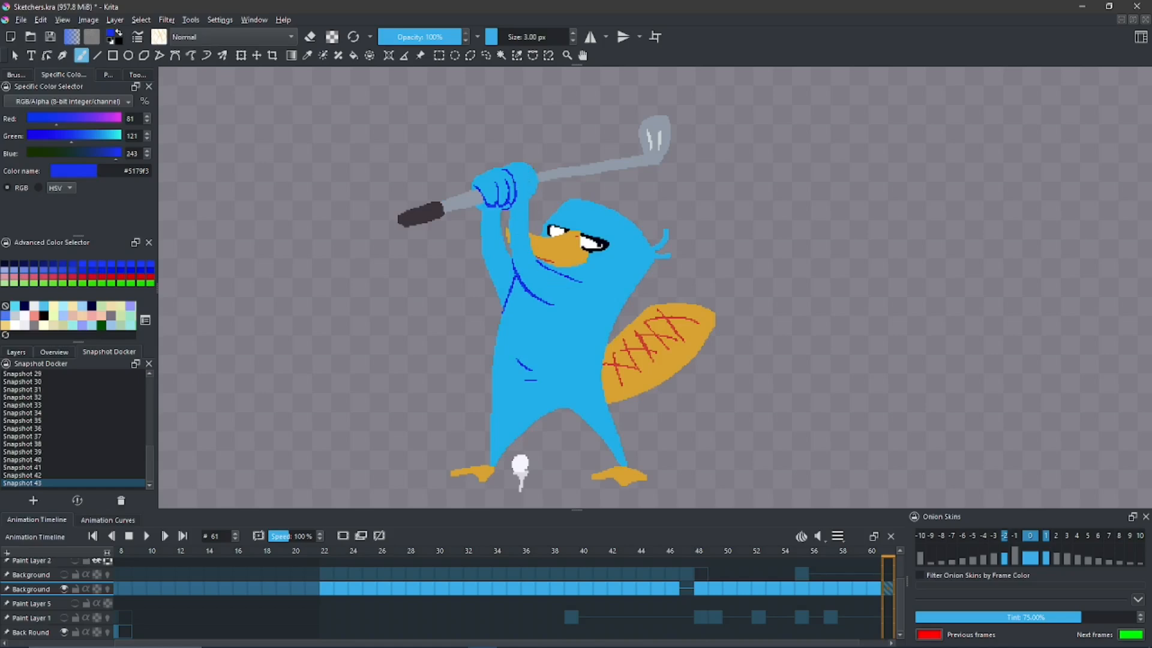
pyautogui.click(42, 474)
pyautogui.click(76, 499)
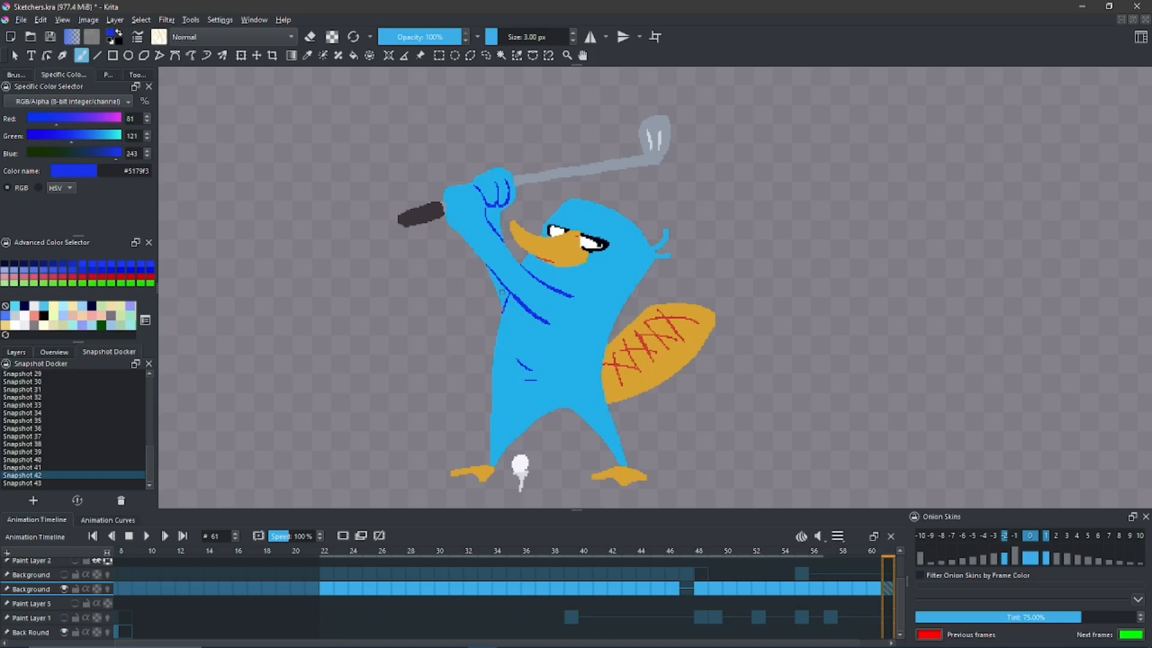
pyautogui.click(77, 476)
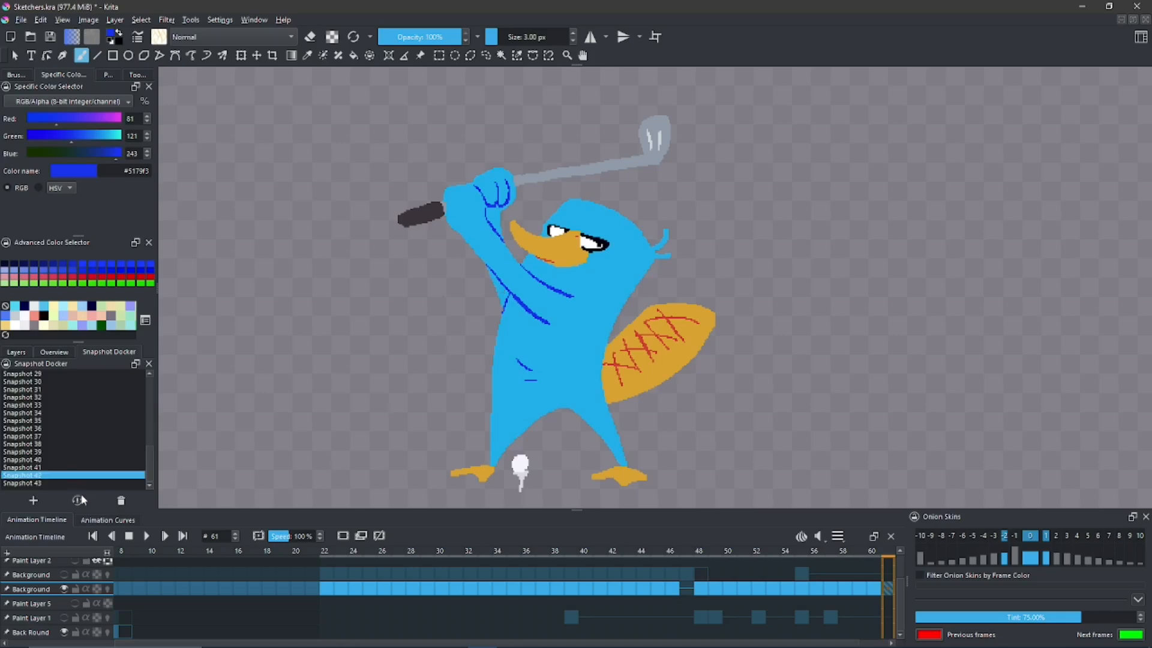
pyautogui.click(69, 484)
pyautogui.click(77, 500)
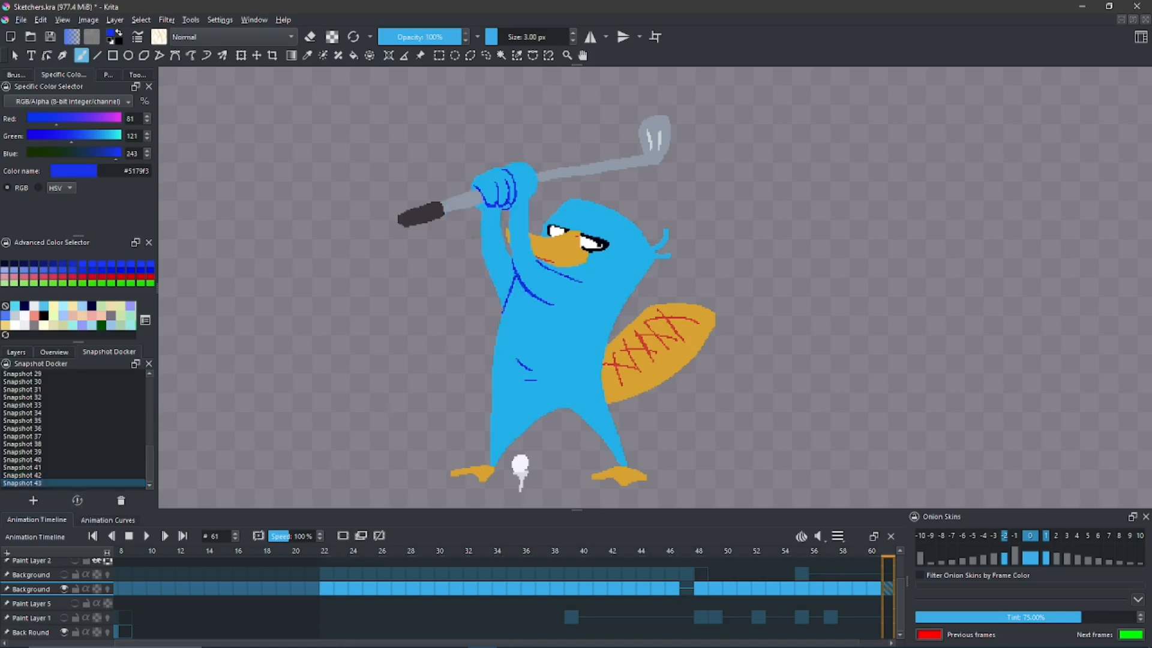
# - Repaint the near arm diagonally across the beak and eye in body blue, outlined with two dark blue lines on the chest
pyautogui.press('space')
pyautogui.moveTo(531, 299); pyautogui.dragTo(495, 284)
pyautogui.press('space')
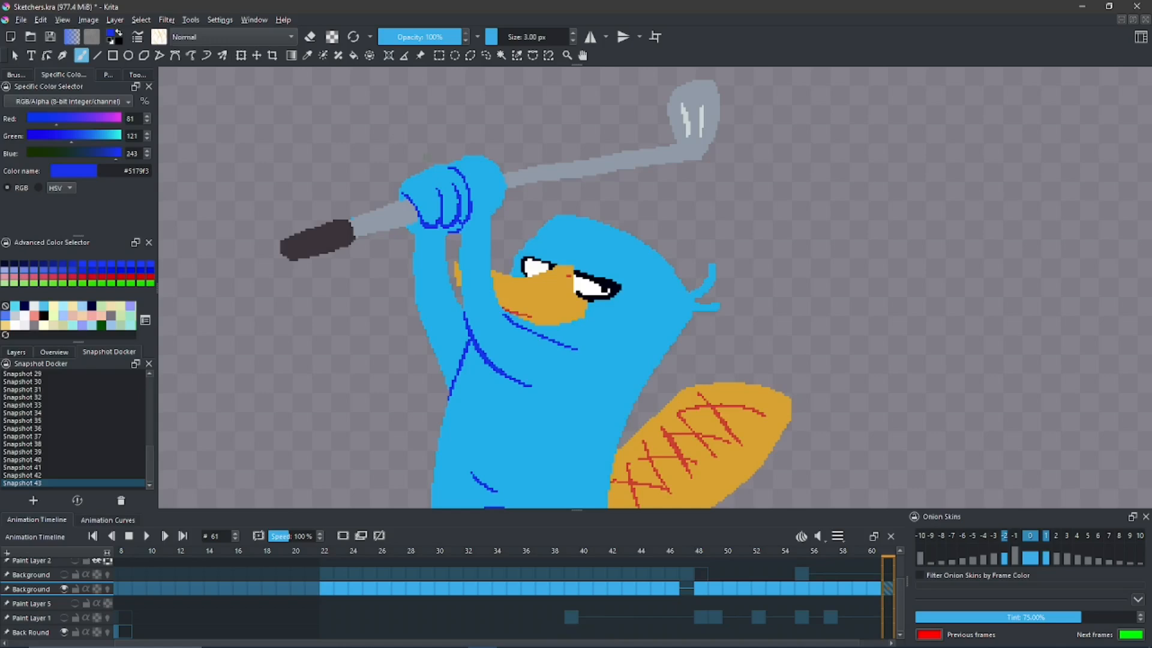
pyautogui.keyDown('ctrl'); pyautogui.click(474, 295); pyautogui.keyUp('ctrl')
pyautogui.keyDown('ctrl'); pyautogui.click(504, 290); pyautogui.keyUp('ctrl')
pyautogui.moveTo(471, 264); pyautogui.dragTo(489, 303)
pyautogui.scroll(3, 476, 306)
pyautogui.keyDown('ctrl'); pyautogui.click(479, 315); pyautogui.keyUp('ctrl')
pyautogui.scroll(-4, 472, 276)
pyautogui.moveTo(480, 233); pyautogui.dragTo(519, 347)
pyautogui.keyDown('ctrl'); pyautogui.click(468, 314); pyautogui.keyUp('ctrl')
pyautogui.moveTo(531, 295); pyautogui.dragTo(562, 347)
pyautogui.moveTo(510, 162)
pyautogui.mouseDown()
pyautogui.moveTo(503, 344)
pyautogui.moveTo(490, 277)
pyautogui.mouseUp()
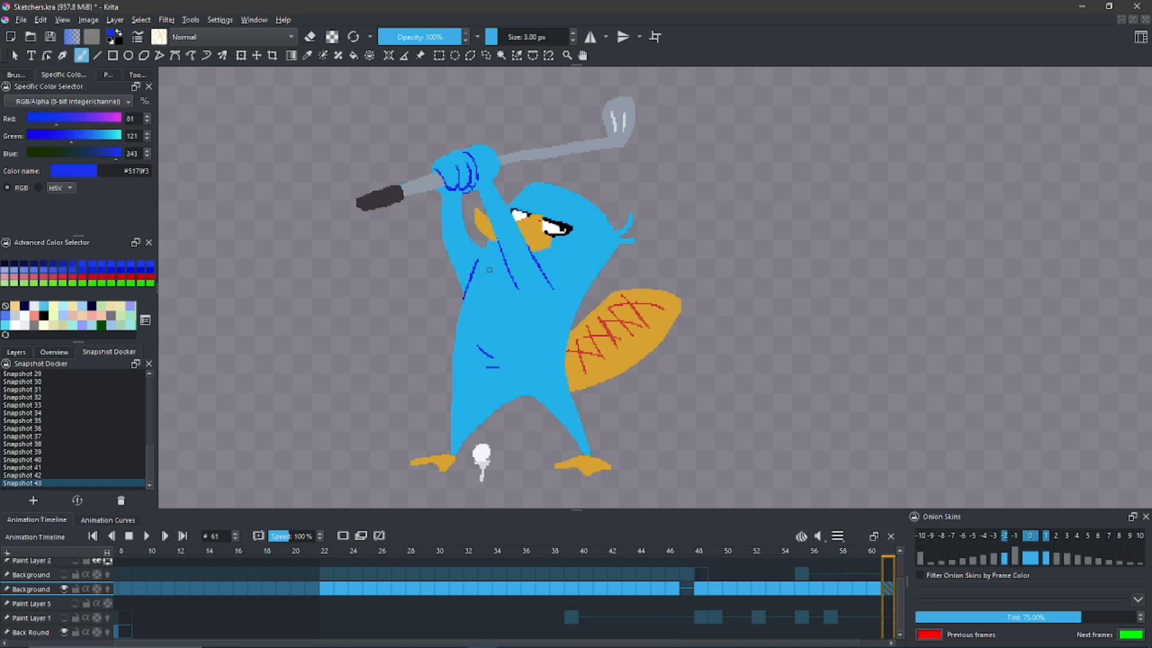
# - Save the drawing with the arm crossing the face as a new snapshot and check it against Snapshot 43
pyautogui.click(34, 500)
pyautogui.click(75, 502)
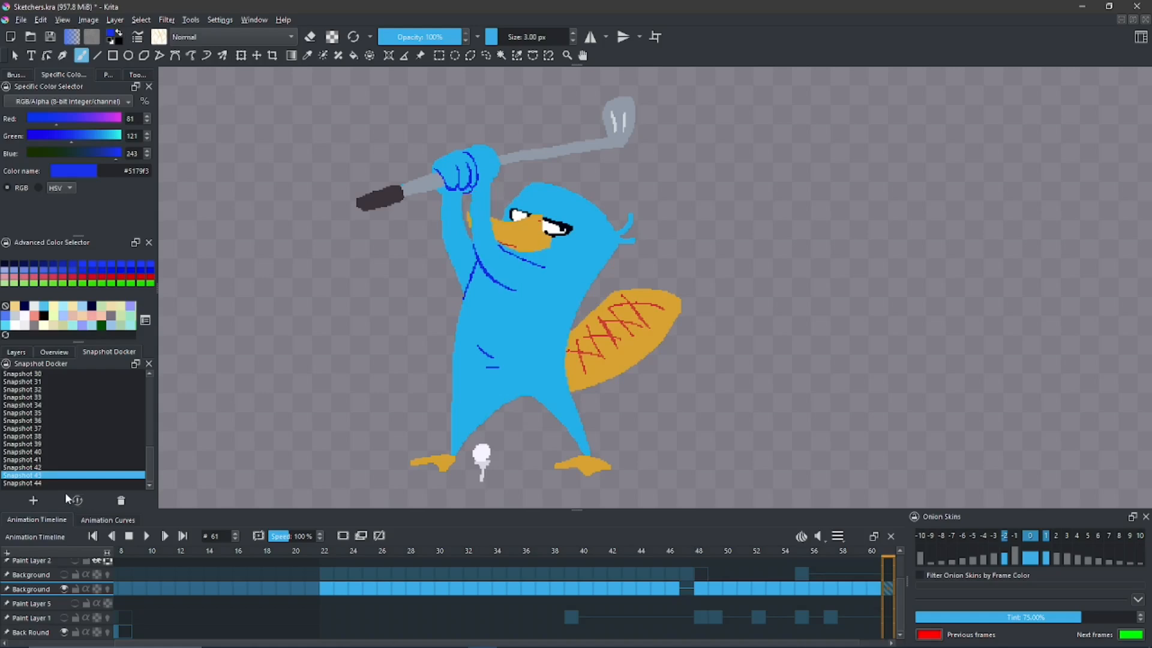
pyautogui.click(59, 483)
pyautogui.click(78, 501)
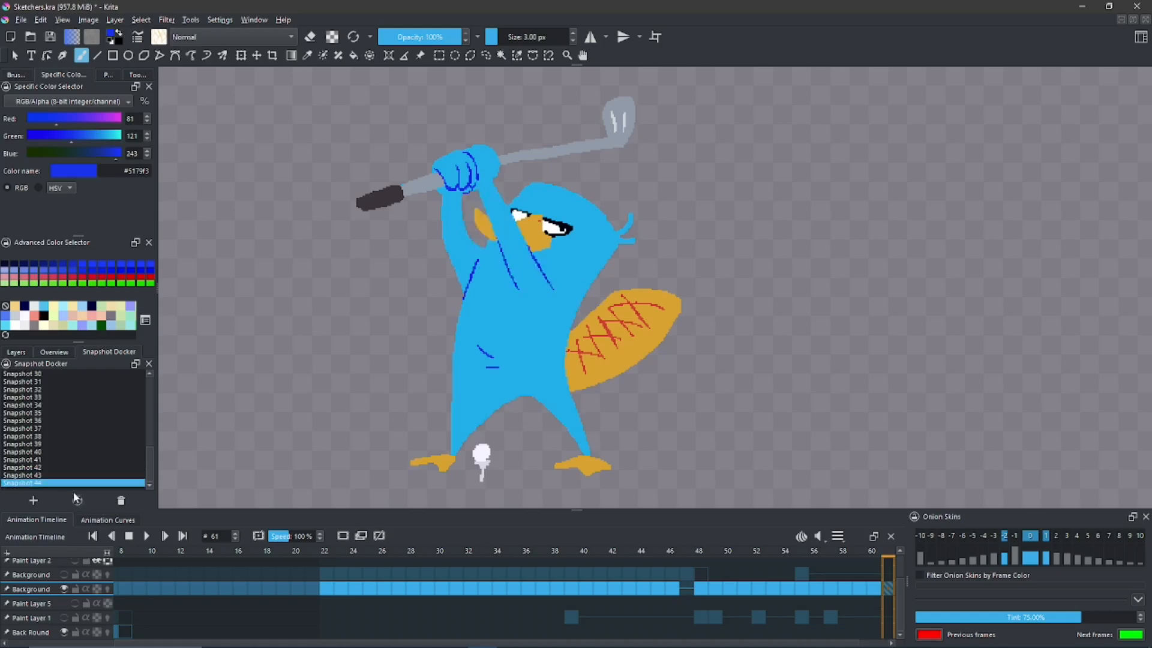
# - Switch repeatedly between Snapshot 43 and Snapshot 44 to compare the two near-arm positions
pyautogui.click(52, 476)
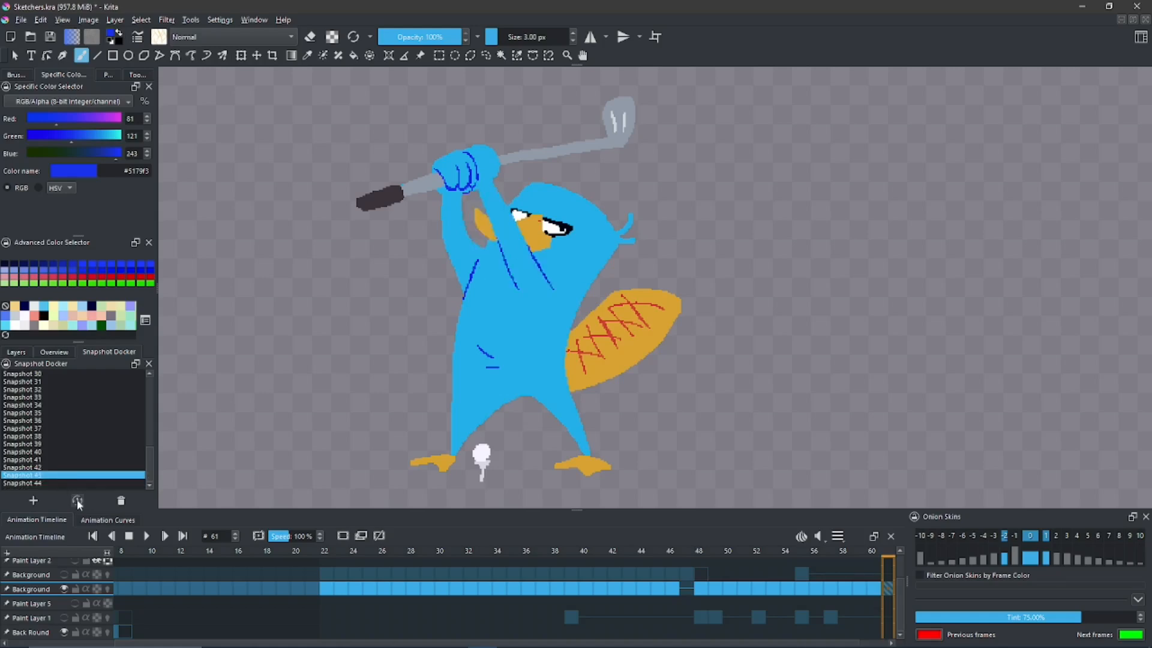
pyautogui.click(78, 501)
pyautogui.click(57, 484)
pyautogui.click(77, 500)
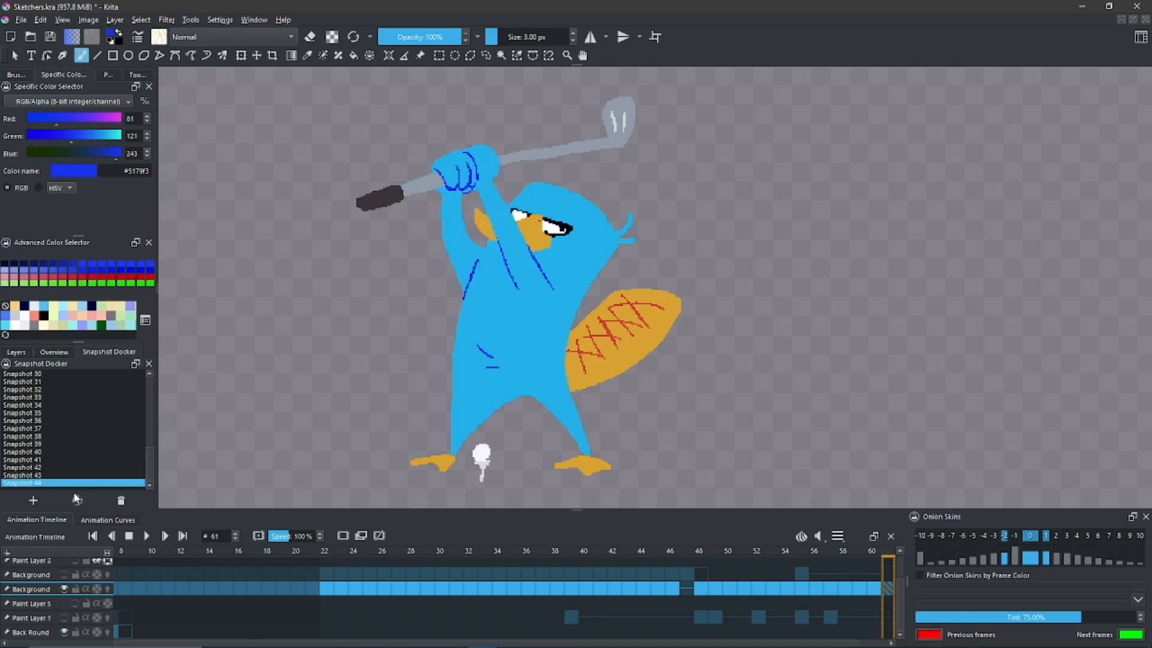
pyautogui.click(59, 475)
pyautogui.click(78, 502)
pyautogui.click(62, 484)
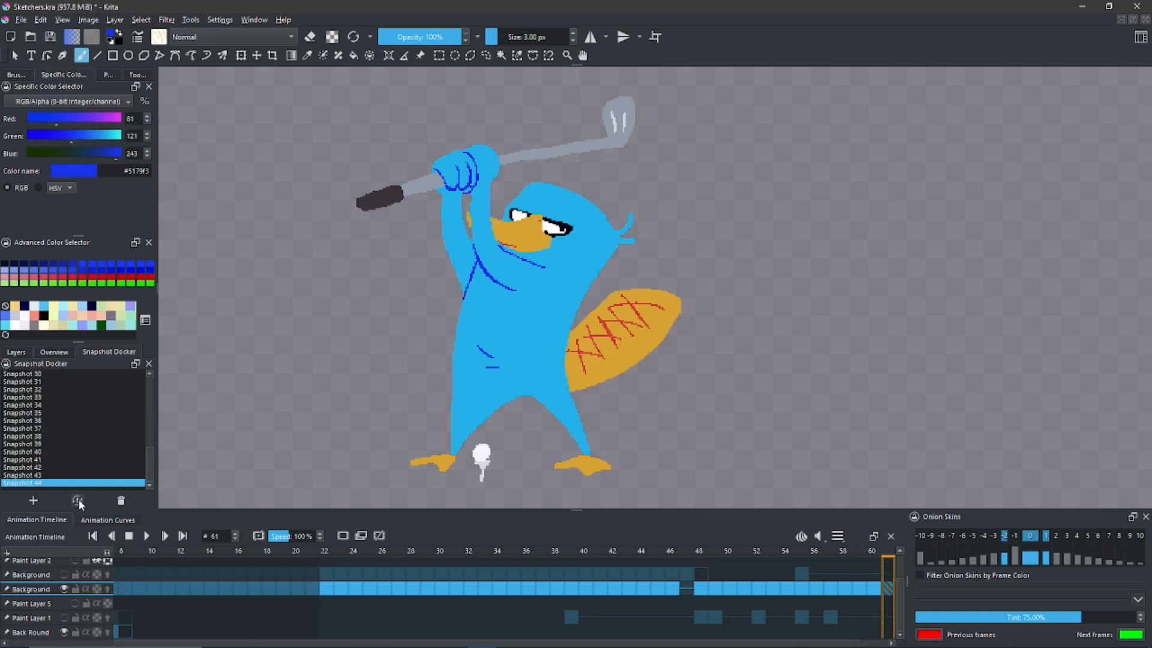
pyautogui.click(79, 502)
pyautogui.click(63, 476)
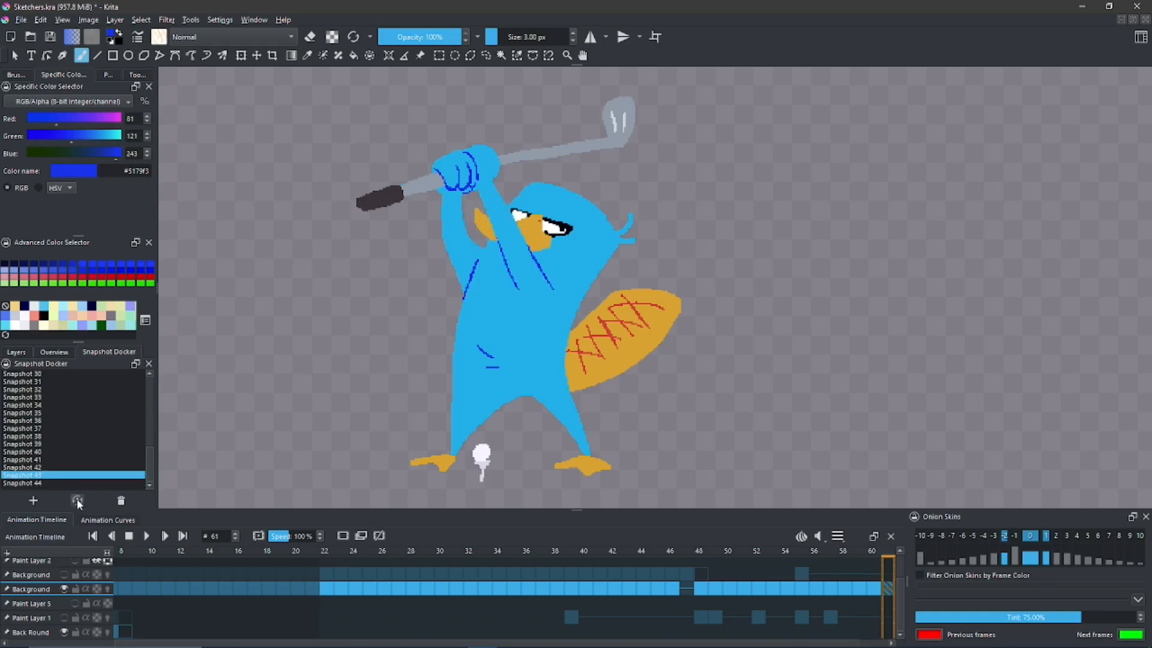
pyautogui.click(78, 502)
pyautogui.click(59, 483)
pyautogui.click(78, 502)
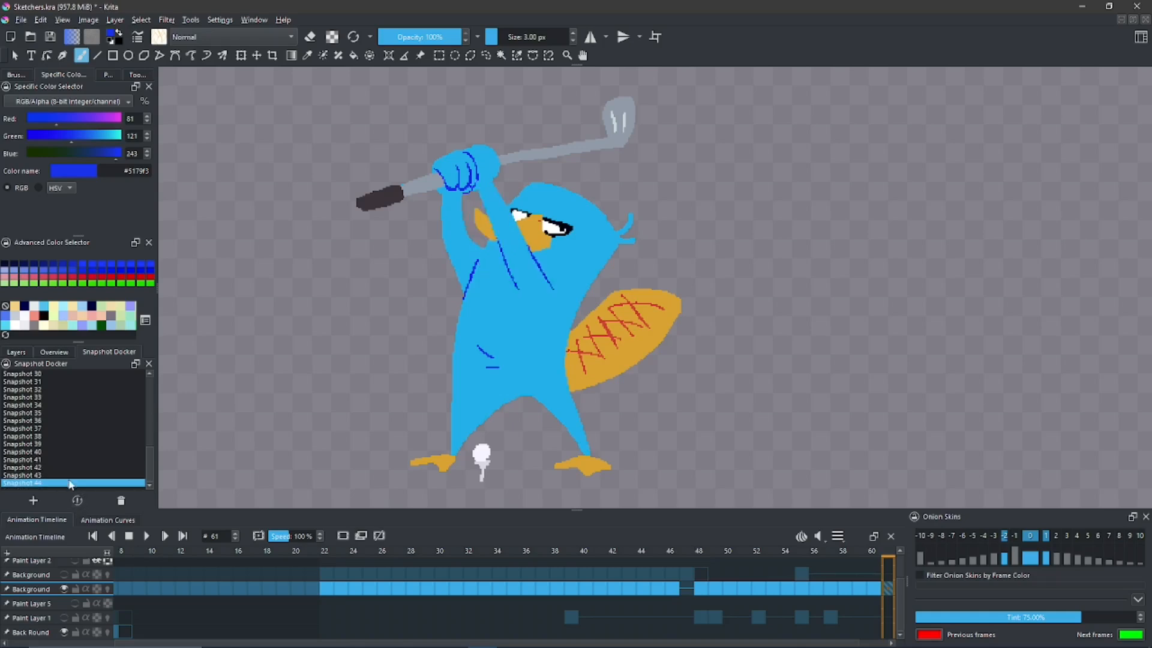
pyautogui.click(66, 475)
pyautogui.click(78, 501)
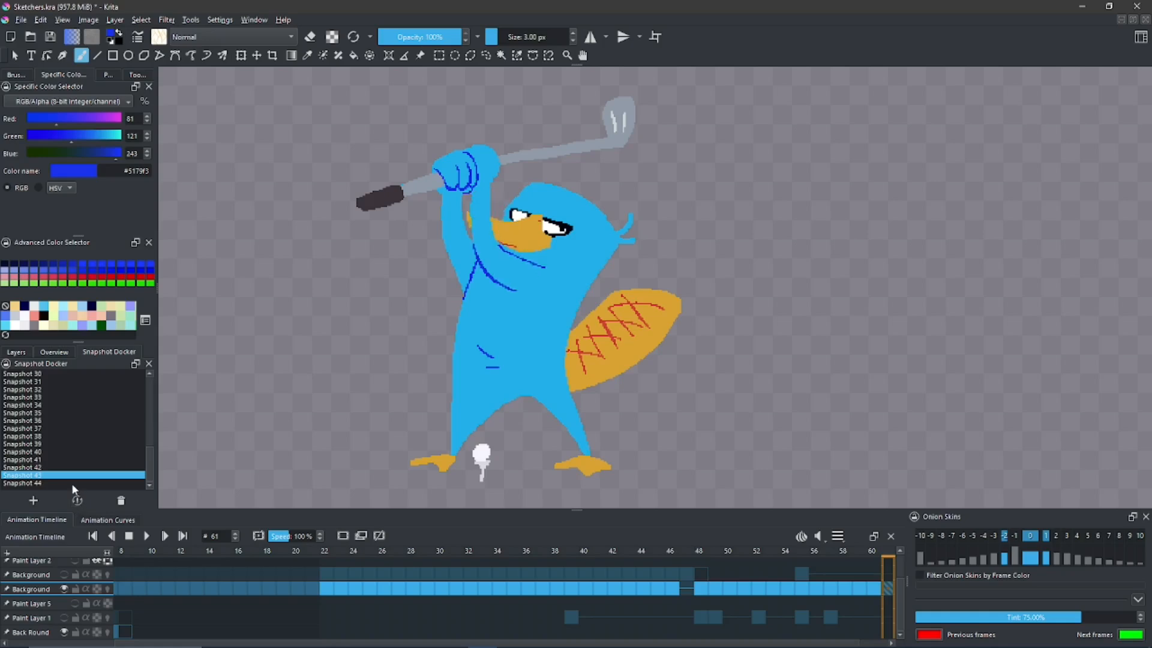
pyautogui.click(52, 482)
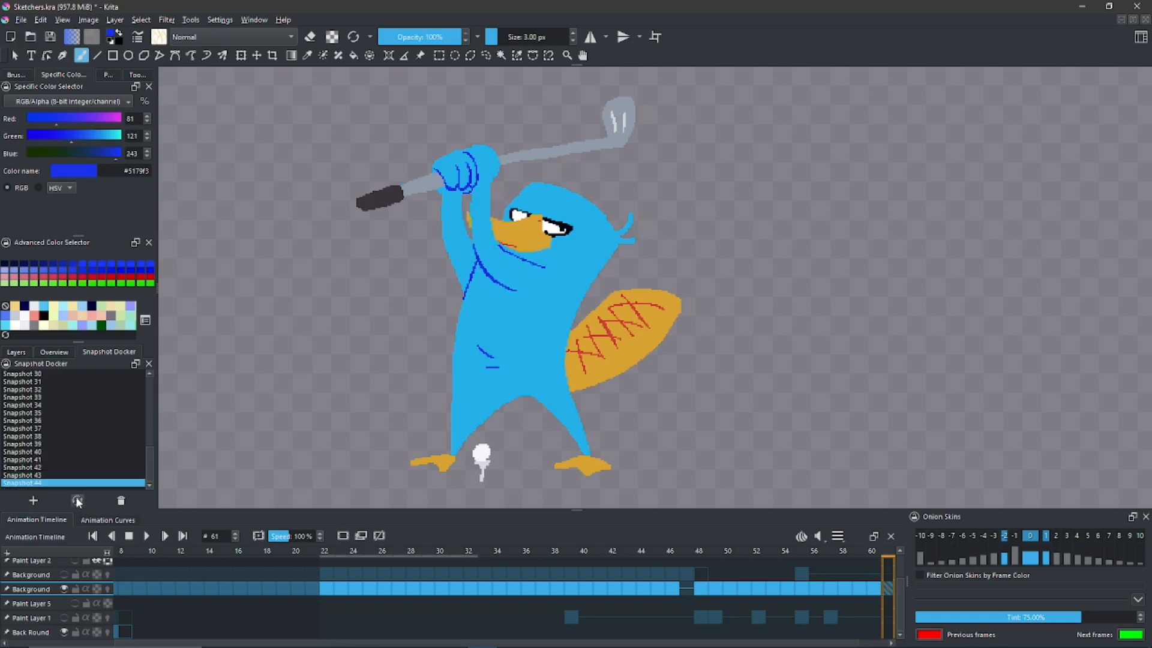
pyautogui.click(78, 501)
pyautogui.click(69, 476)
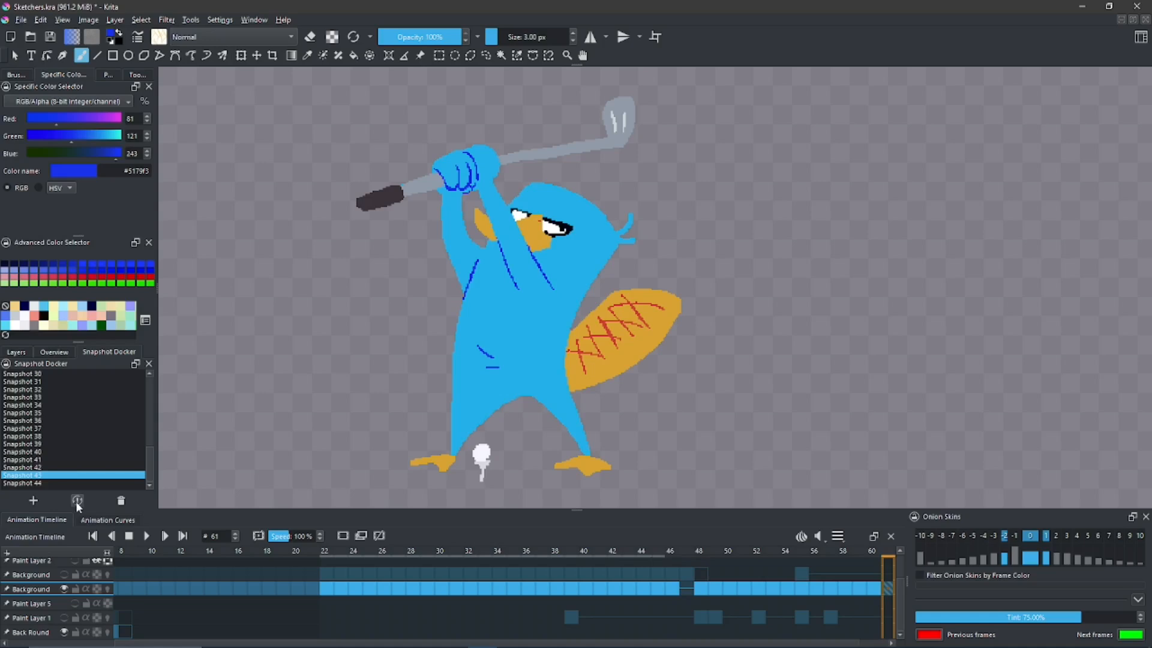
pyautogui.click(77, 502)
# - Restore Snapshot 42 and widen the blue hand slightly toward the dark grip, smoothing the forearm's outer edge
pyautogui.click(49, 467)
pyautogui.click(78, 502)
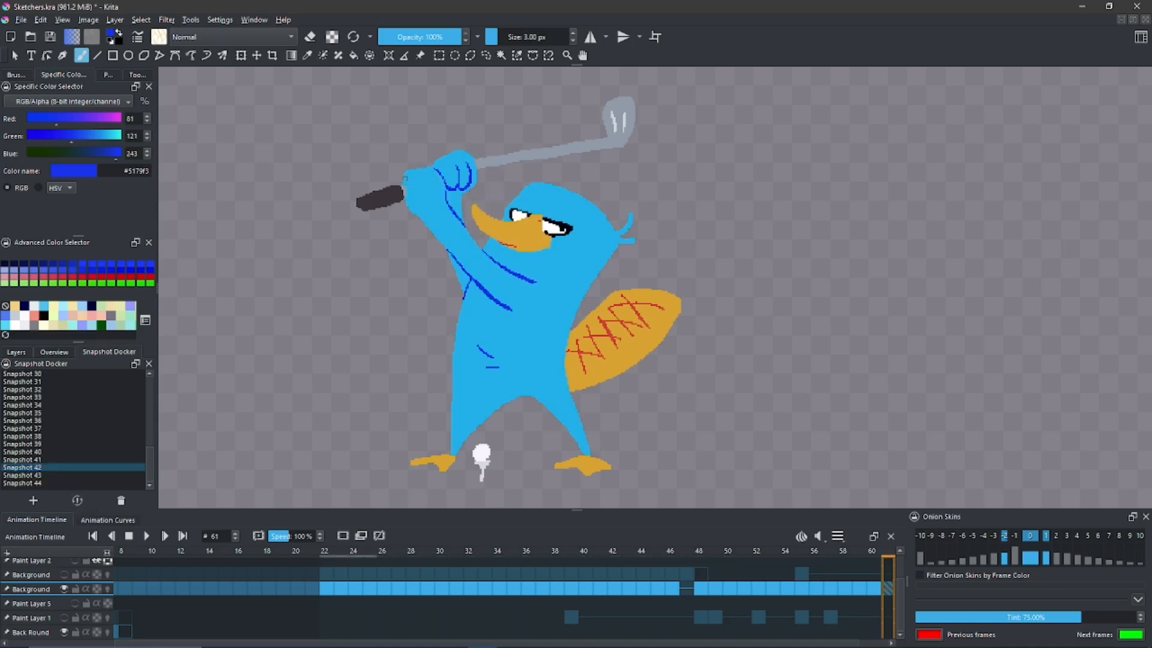
pyautogui.moveTo(392, 195); pyautogui.dragTo(408, 190)
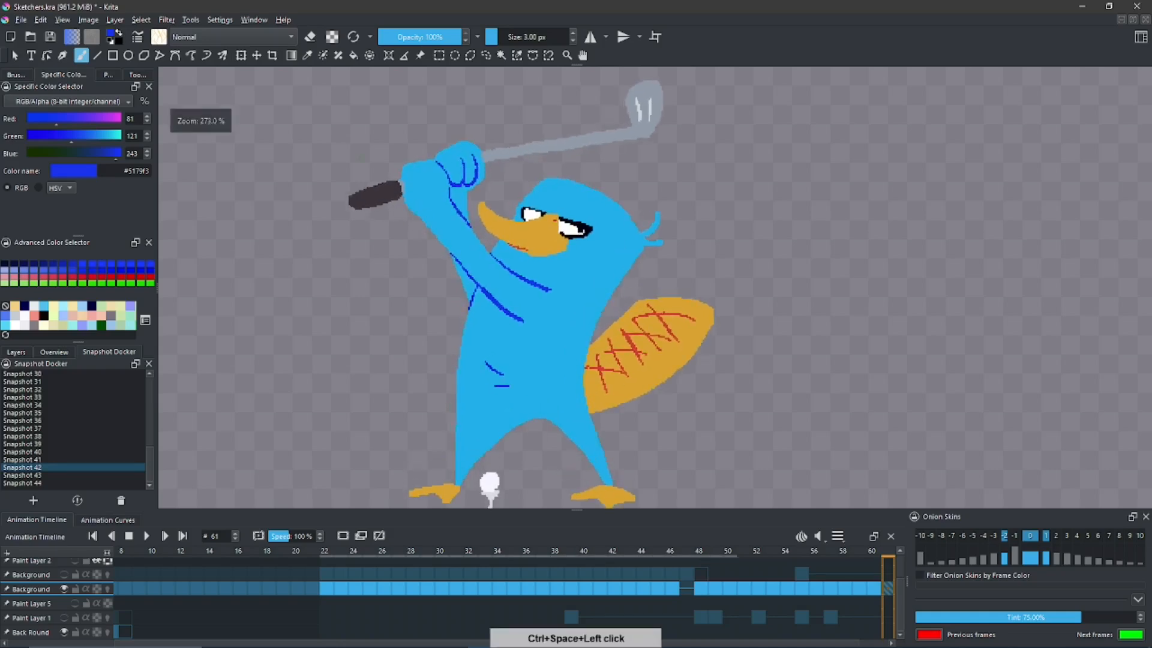
pyautogui.keyDown('ctrl'); pyautogui.click(433, 195); pyautogui.keyUp('ctrl')
pyautogui.moveTo(411, 222); pyautogui.dragTo(436, 256)
pyautogui.moveTo(439, 258); pyautogui.dragTo(427, 225)
pyautogui.hotkey('ctrl', 'z')
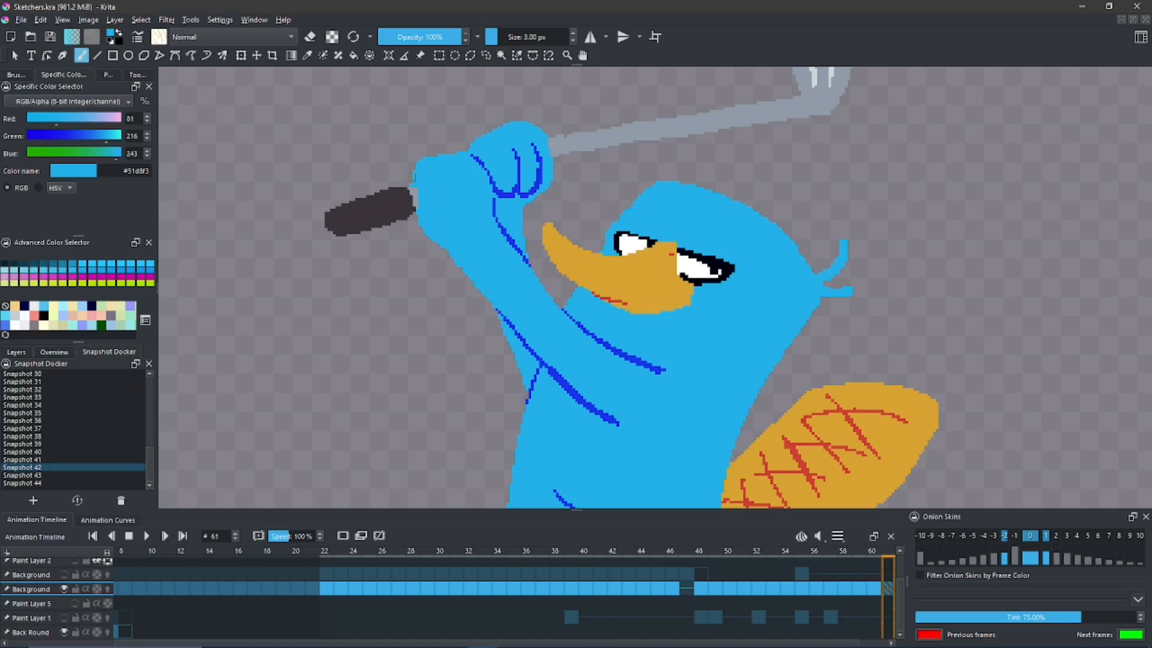
pyautogui.moveTo(427, 232)
pyautogui.mouseDown()
pyautogui.moveTo(456, 264)
pyautogui.moveTo(436, 242)
pyautogui.moveTo(436, 208)
pyautogui.moveTo(477, 283)
pyautogui.mouseUp()
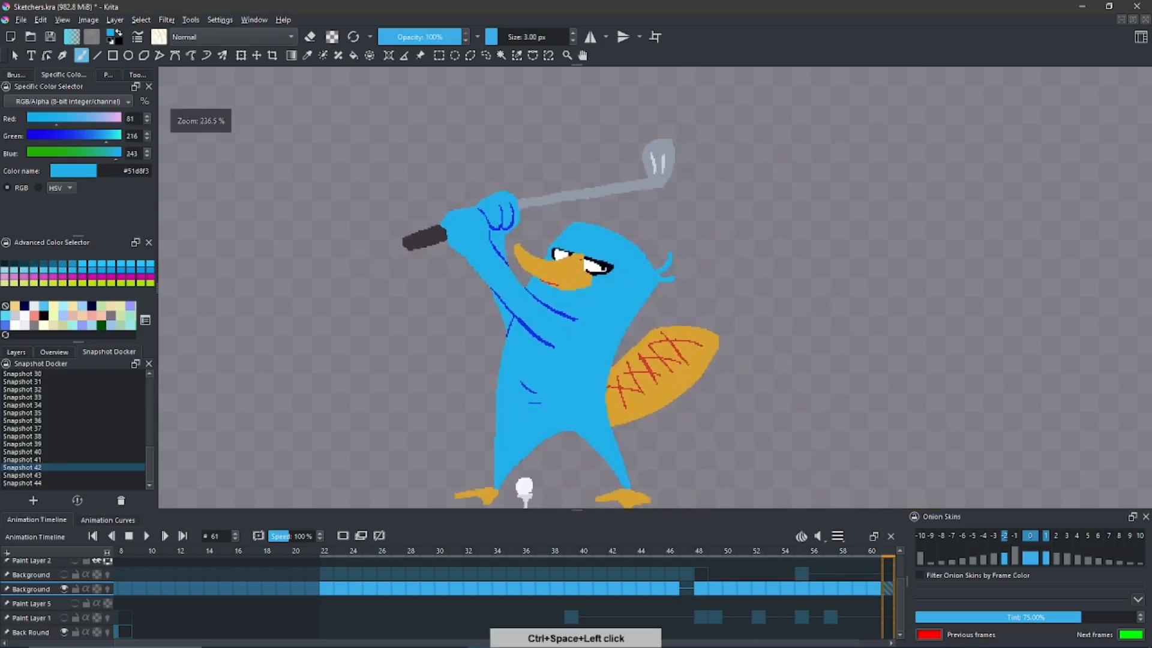
# - Save the drawing with the widened hand as a new snapshot and compare it with Snapshot 42, ending on Snapshot 45
pyautogui.click(34, 501)
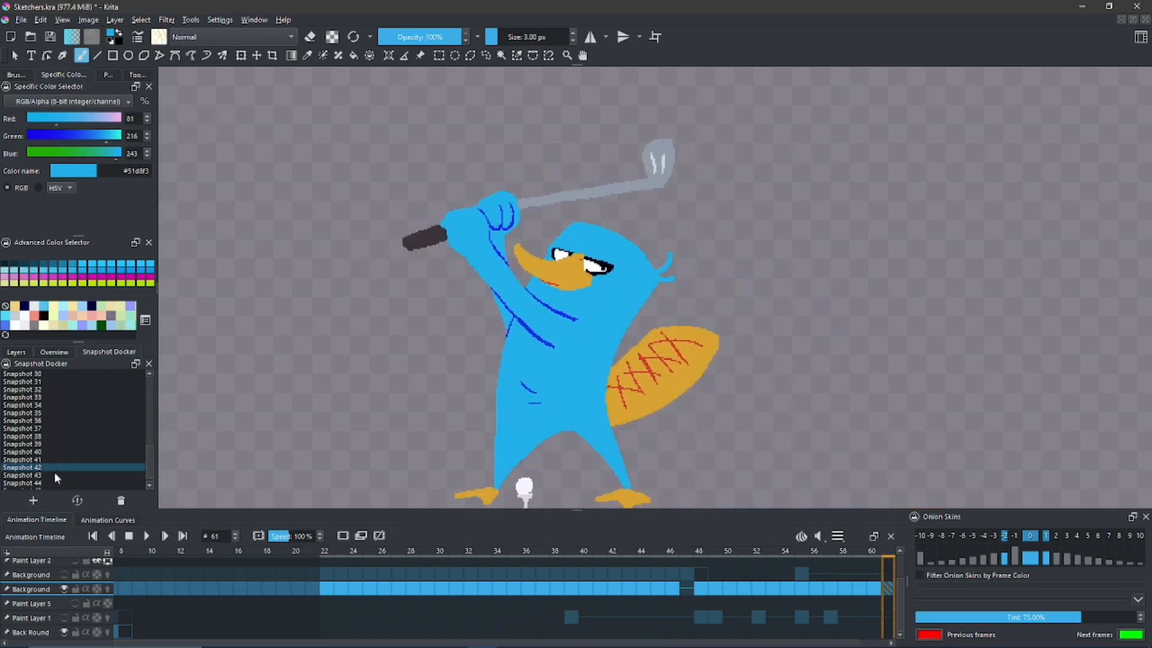
pyautogui.click(142, 467)
pyautogui.click(148, 485)
pyautogui.click(77, 501)
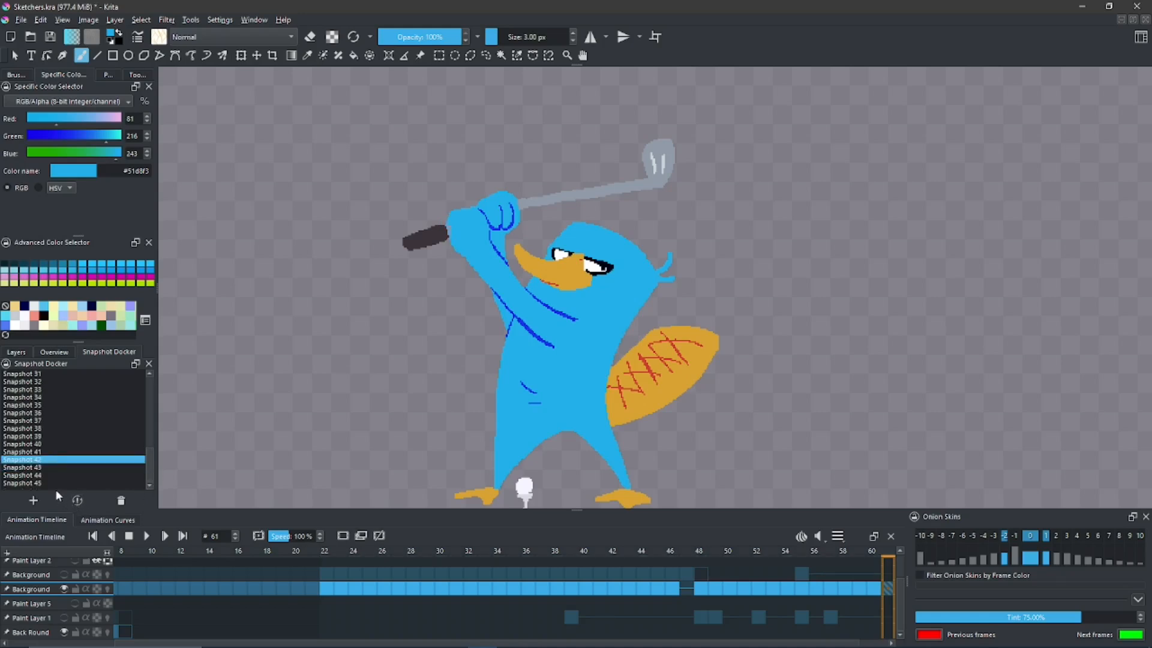
pyautogui.click(51, 484)
pyautogui.click(76, 501)
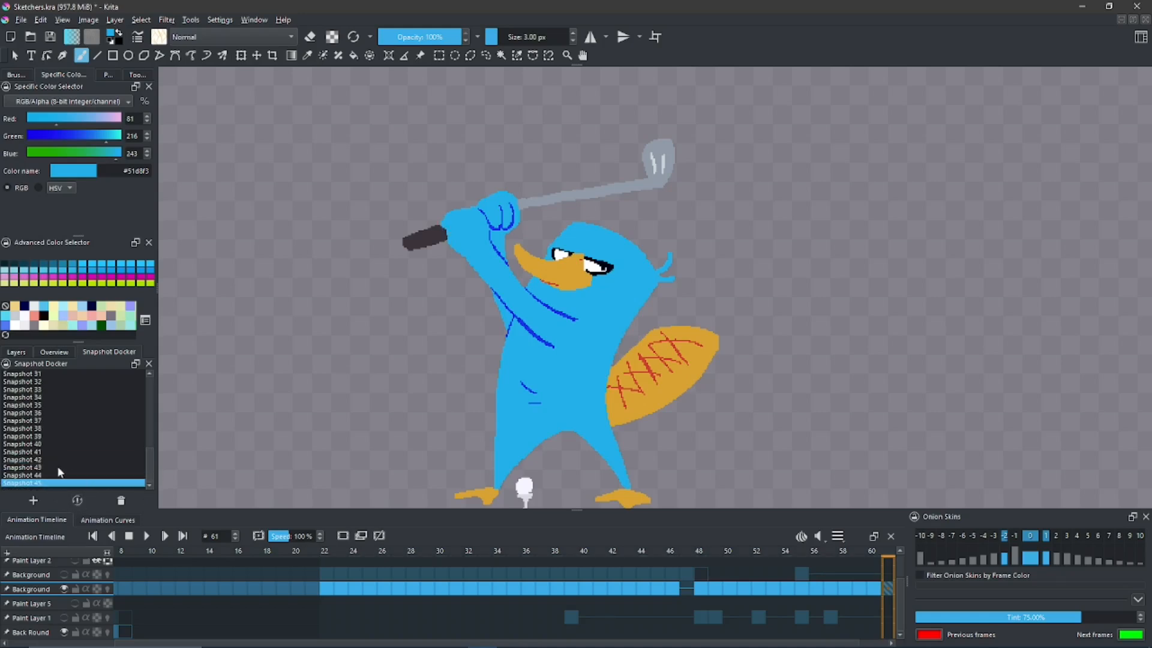
# - Compare Snapshot 42 with Snapshot 45, ending on Snapshot 45
pyautogui.click(40, 462)
pyautogui.click(79, 501)
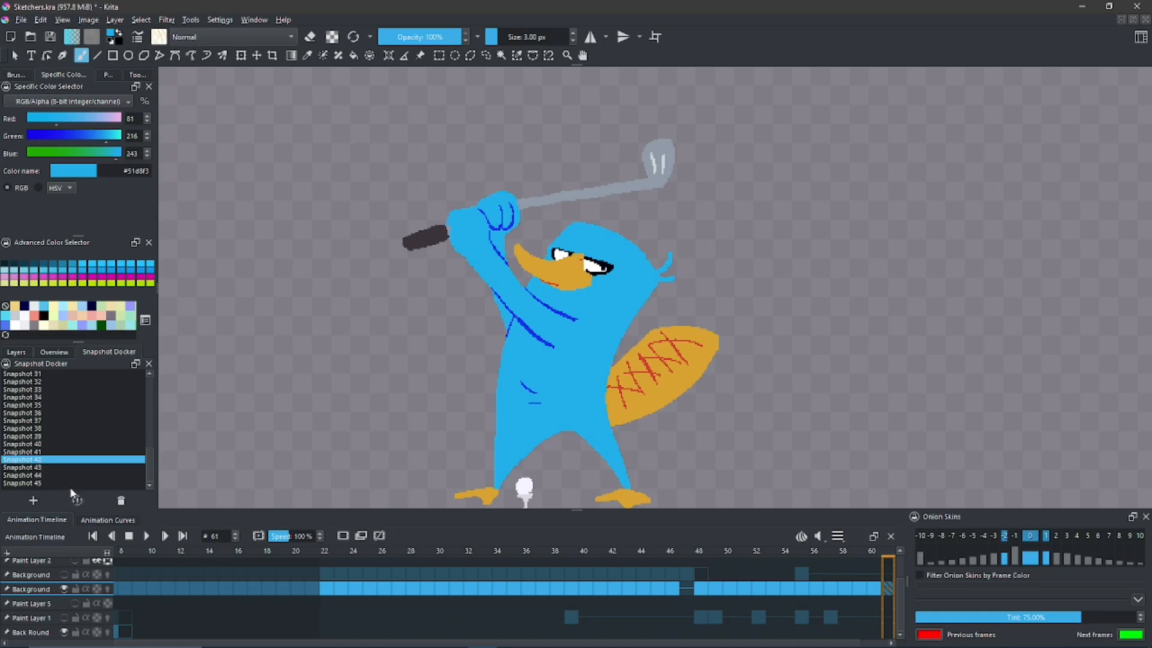
pyautogui.click(51, 483)
pyautogui.click(77, 501)
# - Widen the platypus's tail-side leg with a straight blue inner edge and fill the gap, making the crotch a sharp point
pyautogui.moveTo(481, 351); pyautogui.dragTo(445, 334)
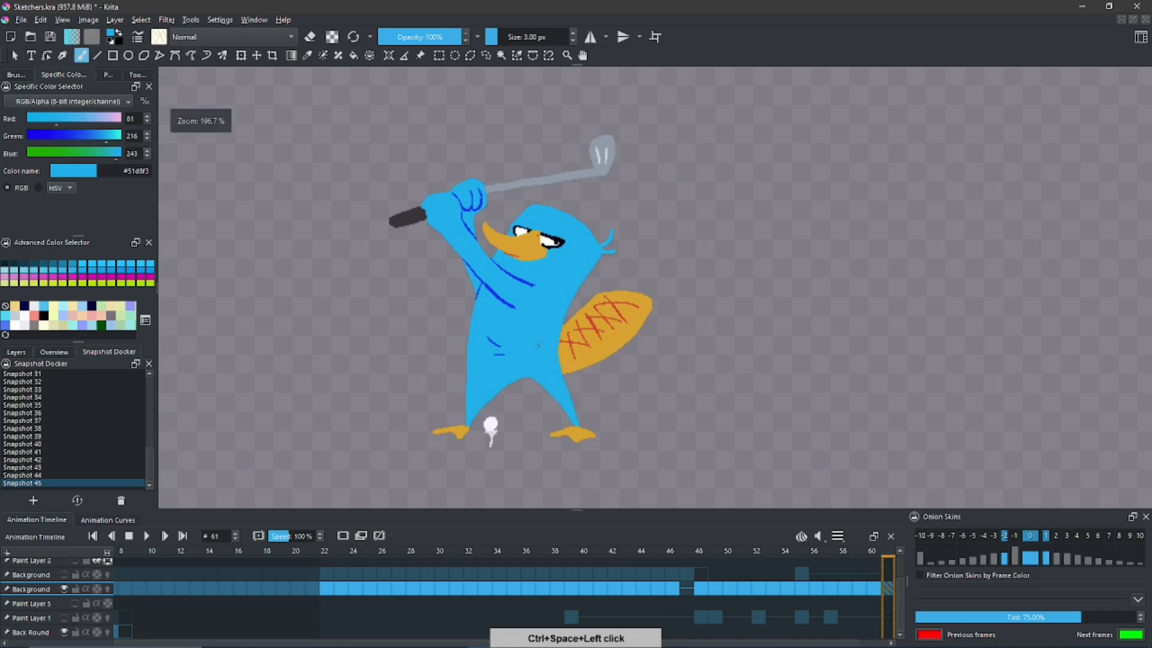
pyautogui.moveTo(533, 293)
pyautogui.mouseDown()
pyautogui.moveTo(568, 278)
pyautogui.moveTo(529, 284)
pyautogui.mouseUp()
pyautogui.moveTo(530, 339); pyautogui.dragTo(515, 363)
pyautogui.moveTo(557, 397)
pyautogui.mouseDown()
pyautogui.moveTo(565, 385)
pyautogui.moveTo(612, 457)
pyautogui.moveTo(546, 397)
pyautogui.mouseUp()
pyautogui.hotkey('ctrl', 'z')
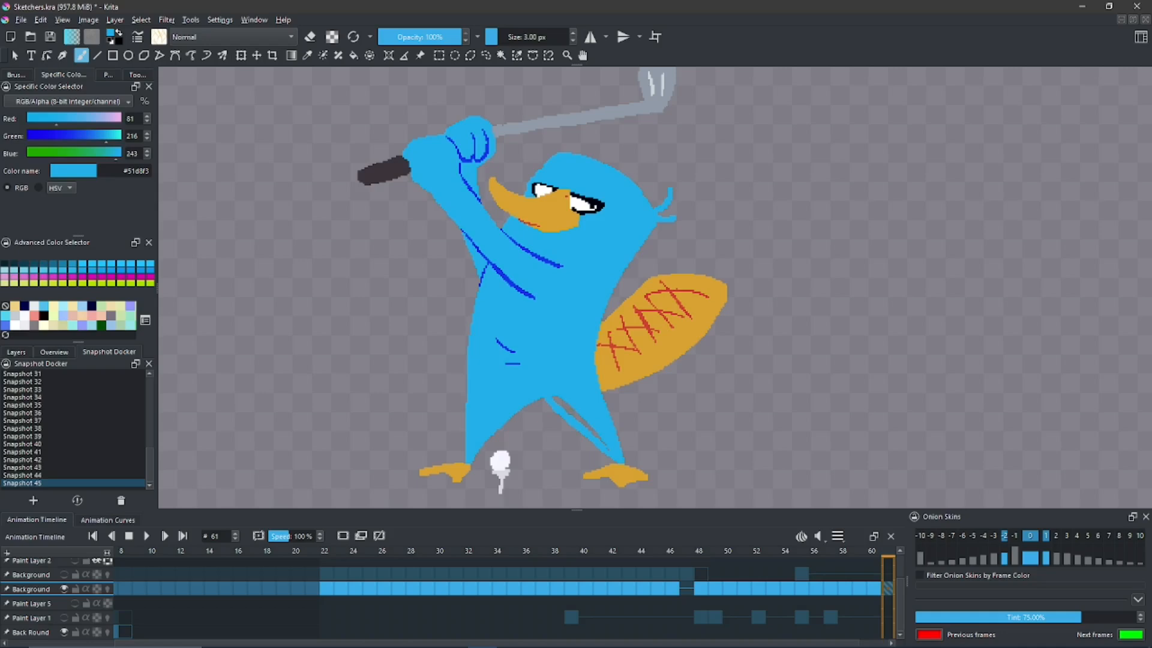
pyautogui.press('f')
pyautogui.click(570, 411)
pyautogui.press('b')
pyautogui.hotkey('ctrl', 'z')
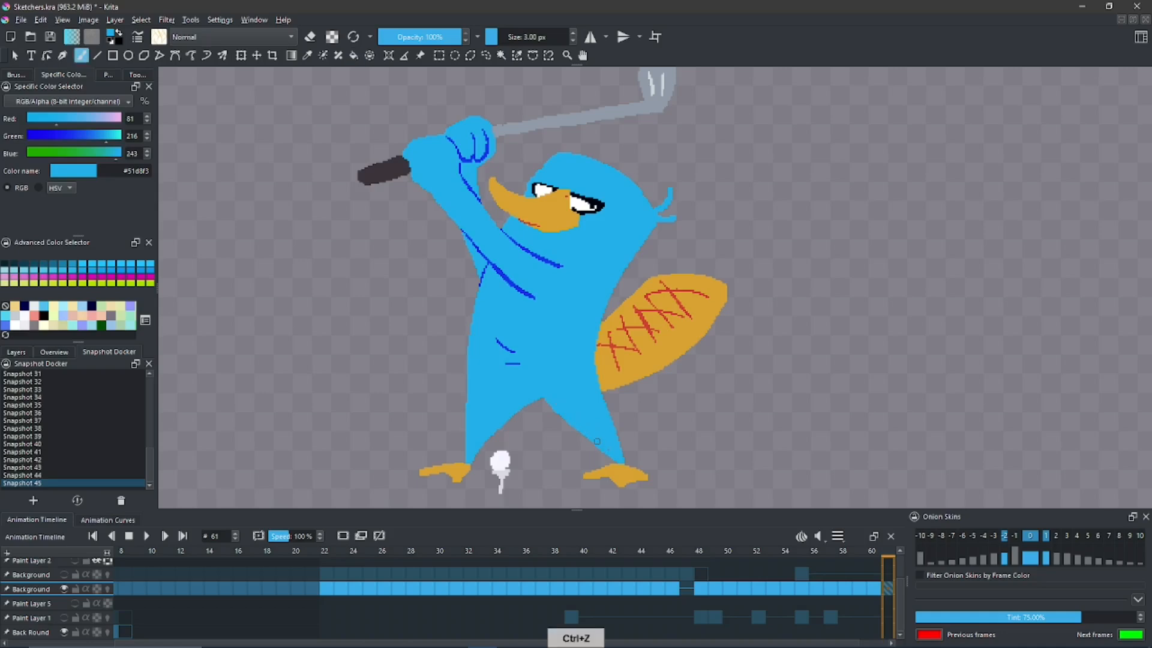
pyautogui.hotkey('ctrl', 'z')
pyautogui.hotkey('ctrl', 'z')
pyautogui.hotkey('ctrl', 'y')
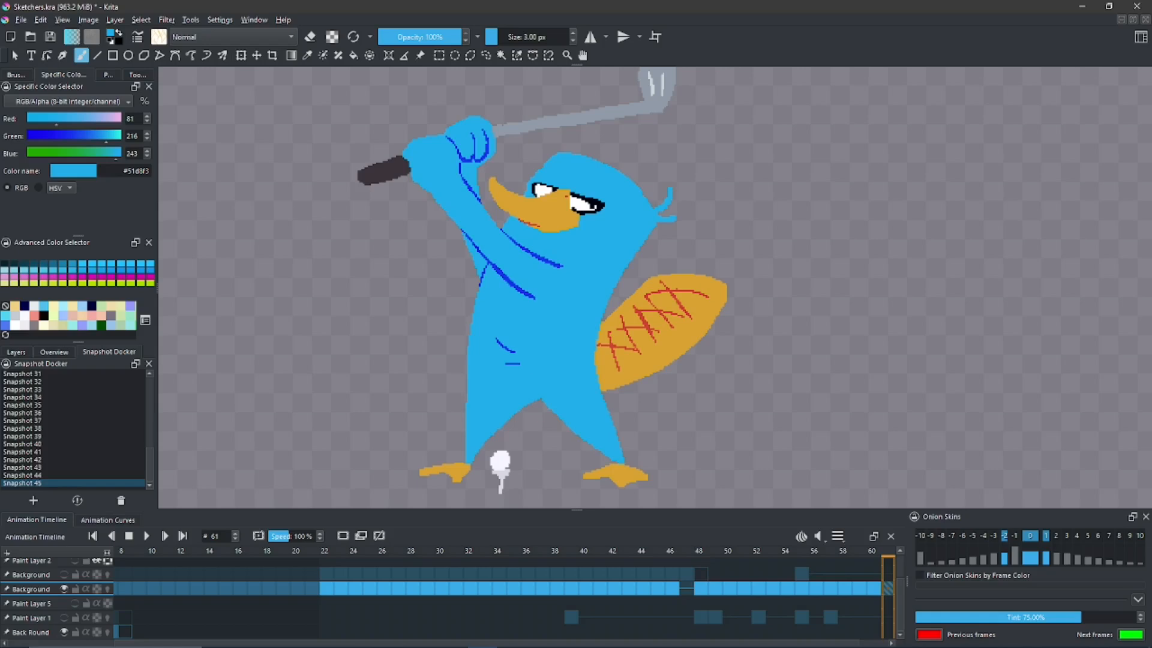
# - Erase a thin strip along the tail-side leg's outer edge, beside and below the base of the tail
pyautogui.click(310, 37)
pyautogui.moveTo(598, 361); pyautogui.dragTo(612, 435)
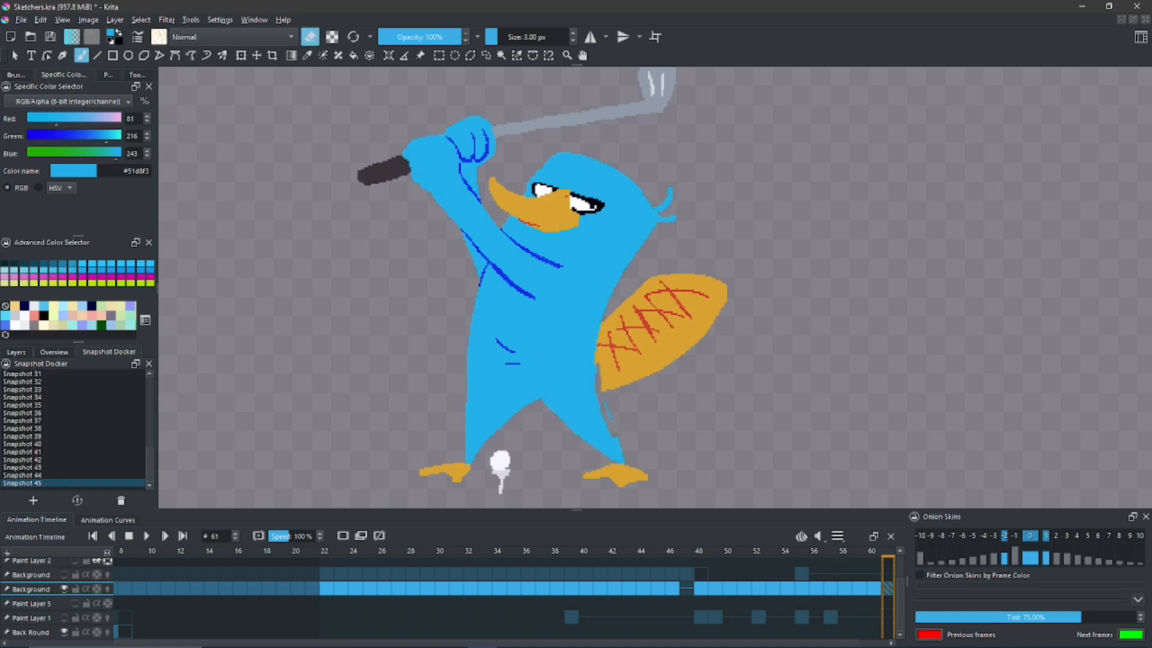
pyautogui.hotkey('ctrl', 'z')
pyautogui.moveTo(597, 366)
pyautogui.mouseDown()
pyautogui.moveTo(610, 418)
pyautogui.moveTo(598, 366)
pyautogui.moveTo(601, 392)
pyautogui.mouseUp()
pyautogui.hotkey('ctrl', 'z')
# - Sample the tail's orange and, in Behind blending mode, fill the gap between the tail's base and the body
pyautogui.keyDown('ctrl'); pyautogui.click(614, 376); pyautogui.keyUp('ctrl')
pyautogui.hotkey('ctrl', 'z')
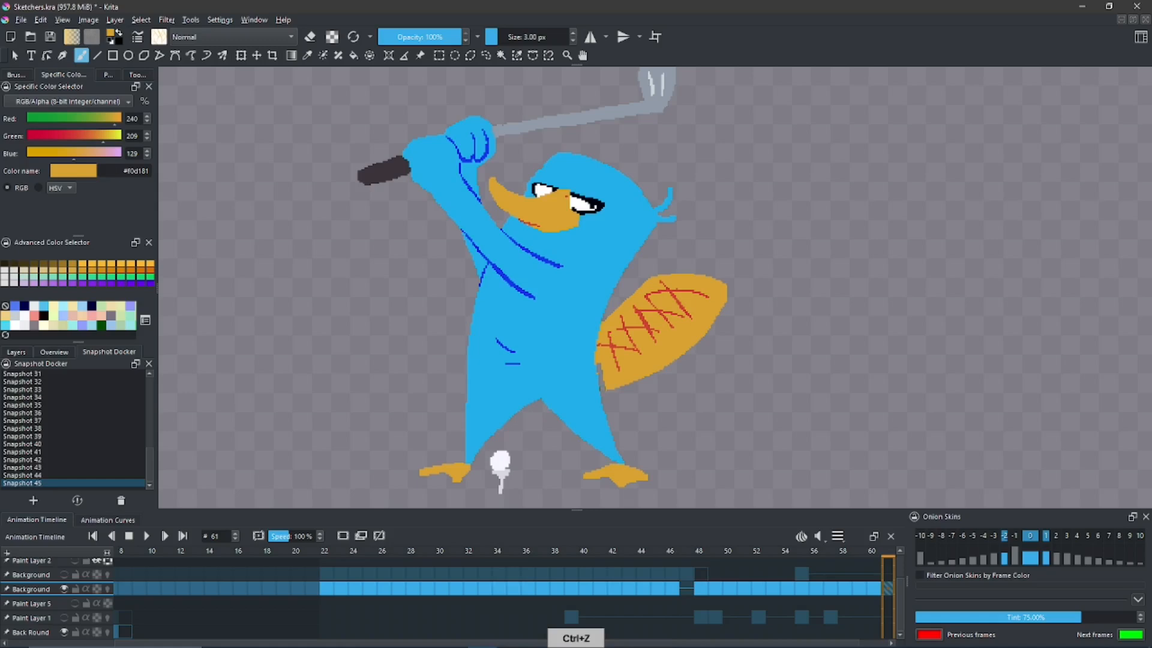
pyautogui.hotkey('alt', 'shift', 'q')
pyautogui.hotkey('ctrl', 'z')
pyautogui.hotkey('ctrl', 'z')
pyautogui.click(221, 40)
pyautogui.click(218, 37)
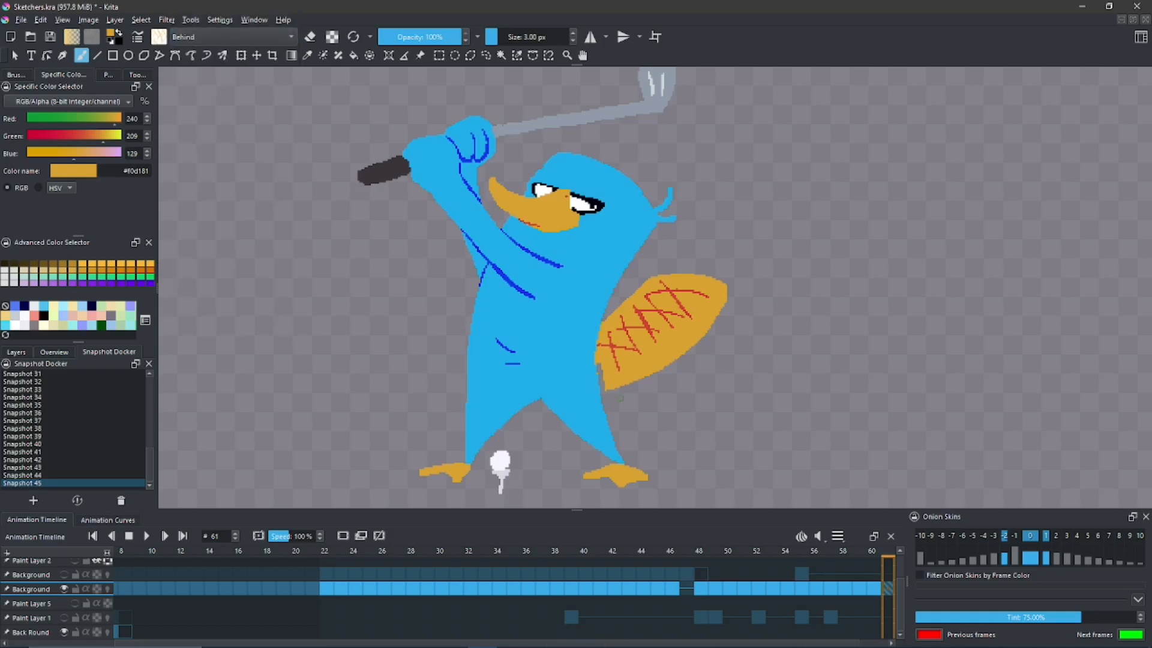
pyautogui.hotkey('ctrl', 'z')
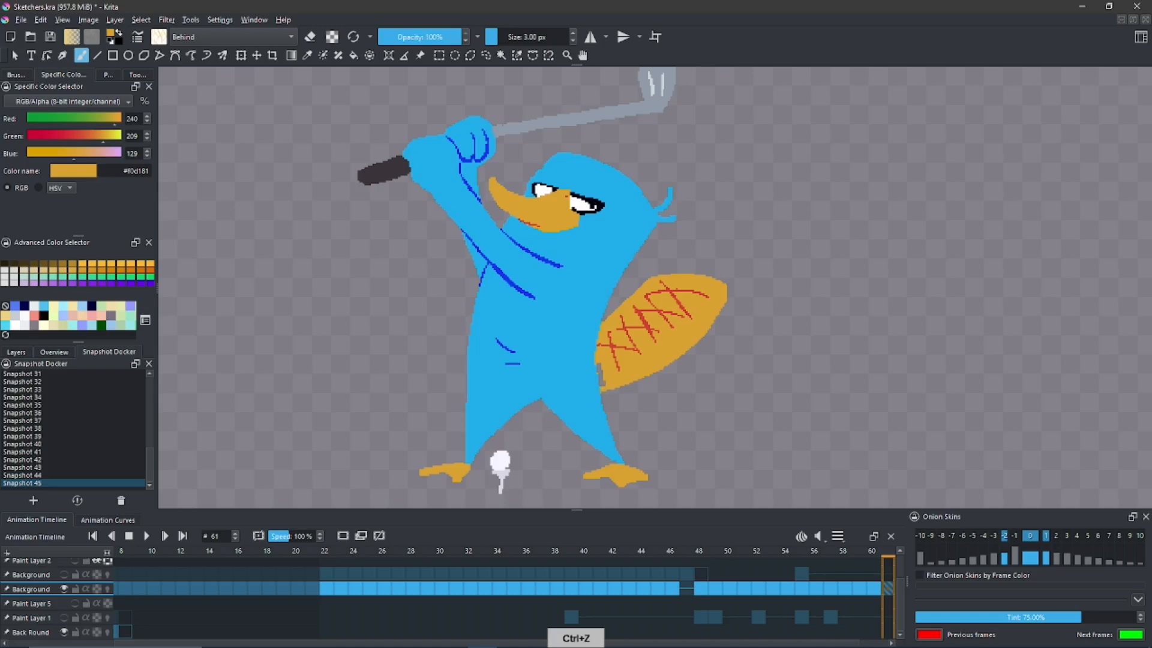
pyautogui.press('f')
pyautogui.click(601, 376)
pyautogui.press('b')
# - Sample the tail's red and, in Normal blending mode, add a short red line at the tail's base beside the body
pyautogui.moveTo(591, 368); pyautogui.dragTo(590, 326)
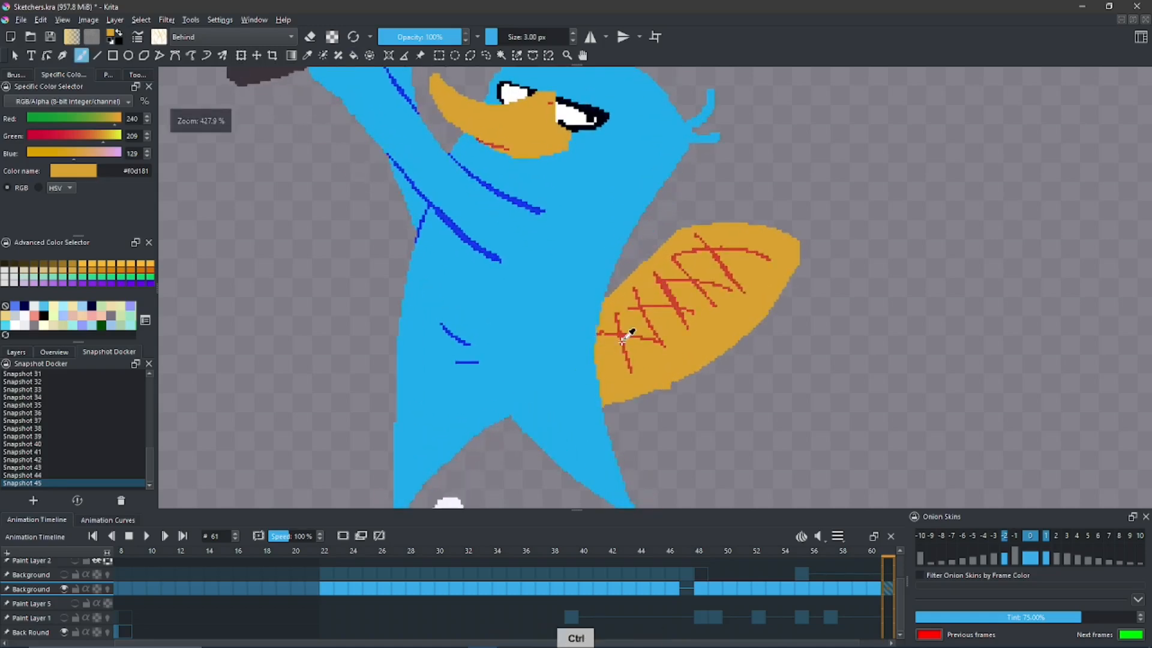
pyautogui.keyDown('ctrl'); pyautogui.click(622, 339); pyautogui.keyUp('ctrl')
pyautogui.hotkey('alt', 'shift', 'q')
pyautogui.hotkey('alt', 'shift', 'n')
pyautogui.moveTo(603, 373); pyautogui.dragTo(602, 337)
pyautogui.hotkey('ctrl', 'z')
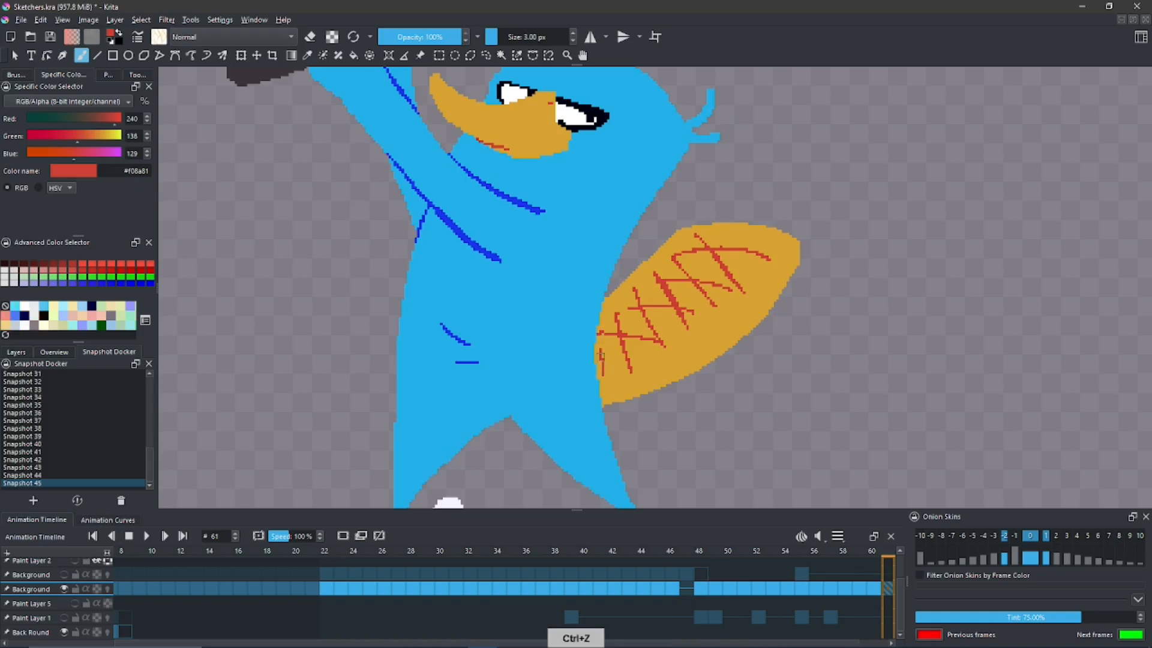
pyautogui.moveTo(608, 357); pyautogui.dragTo(605, 396)
# - Save the drawing with the reshaped leg as a new snapshot and compare it repeatedly with Snapshot 45, ending on Snapshot 46
pyautogui.click(34, 501)
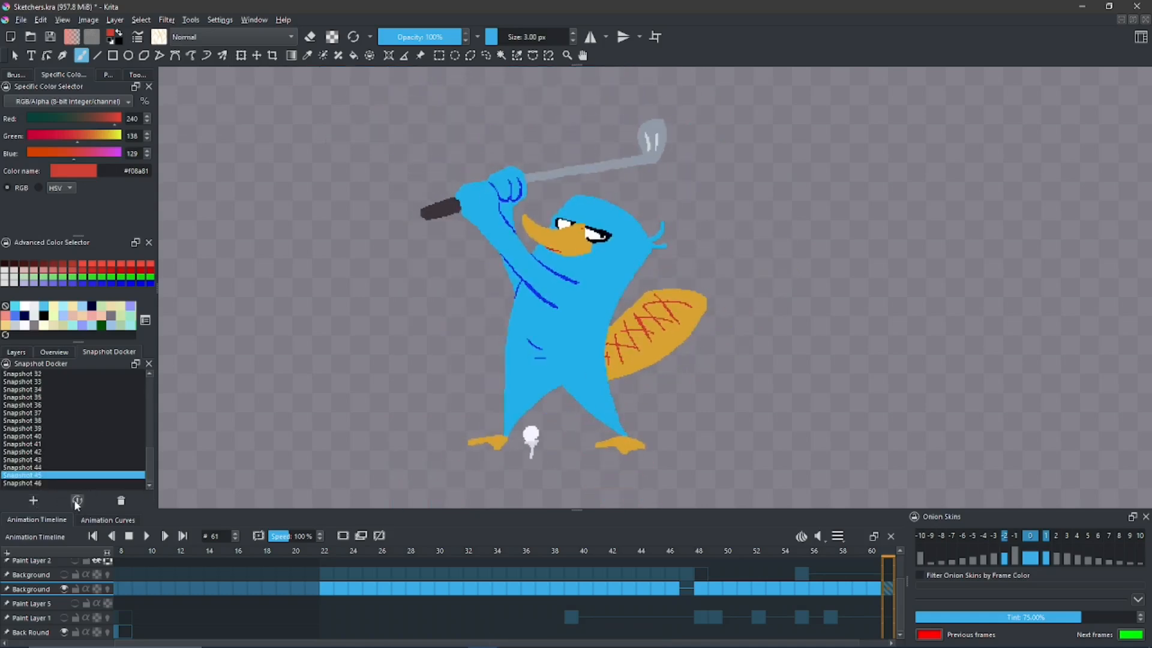
pyautogui.click(54, 483)
pyautogui.click(78, 500)
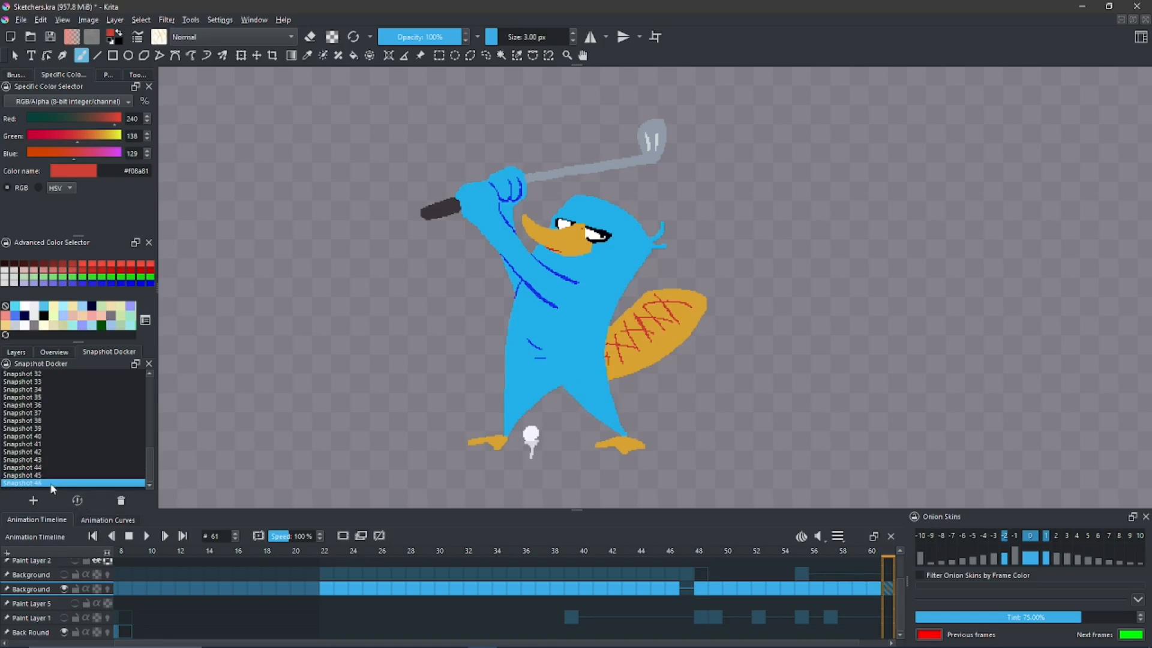
pyautogui.click(48, 478)
pyautogui.click(77, 500)
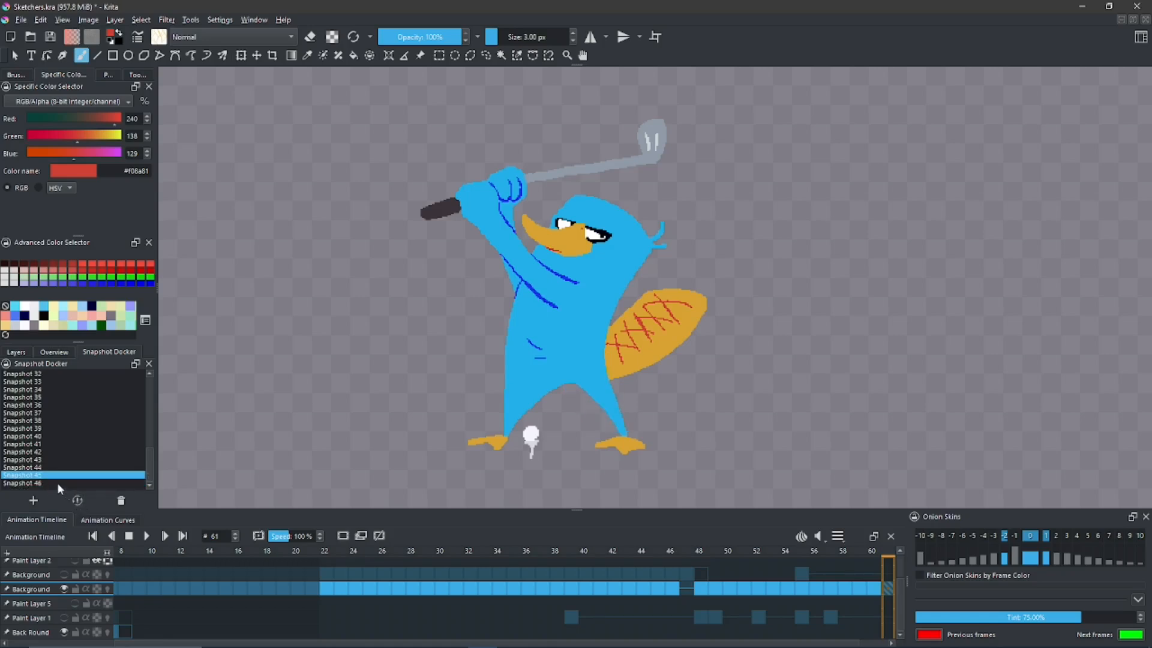
pyautogui.click(66, 483)
pyautogui.click(78, 501)
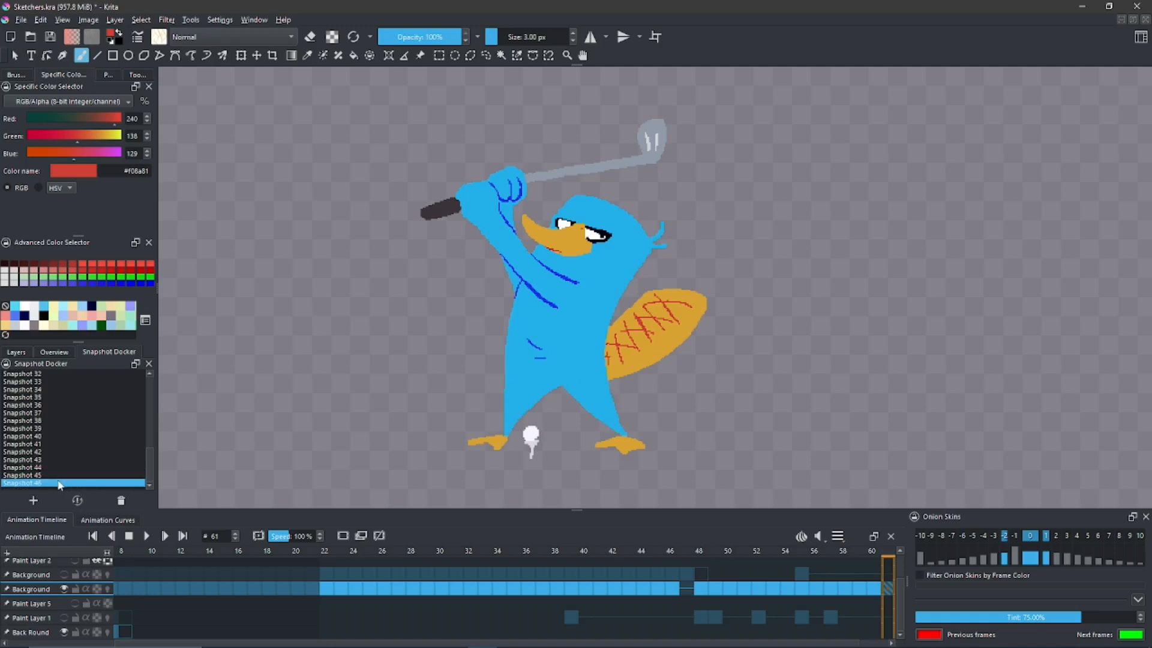
pyautogui.click(52, 475)
pyautogui.click(77, 501)
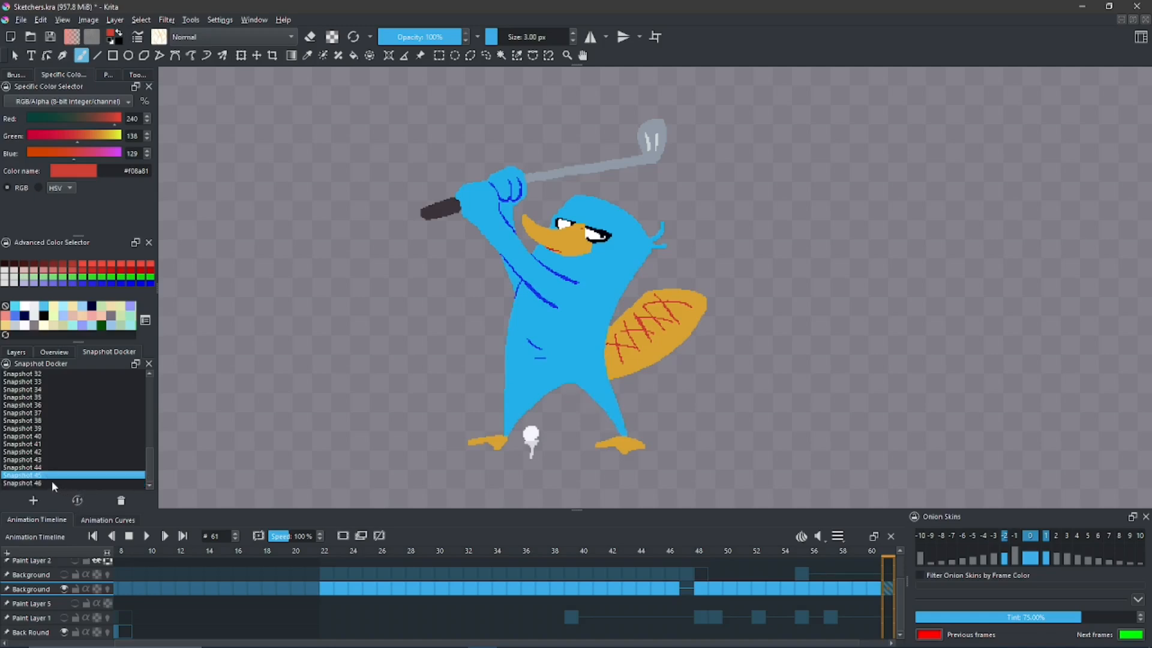
pyautogui.click(51, 482)
pyautogui.click(78, 500)
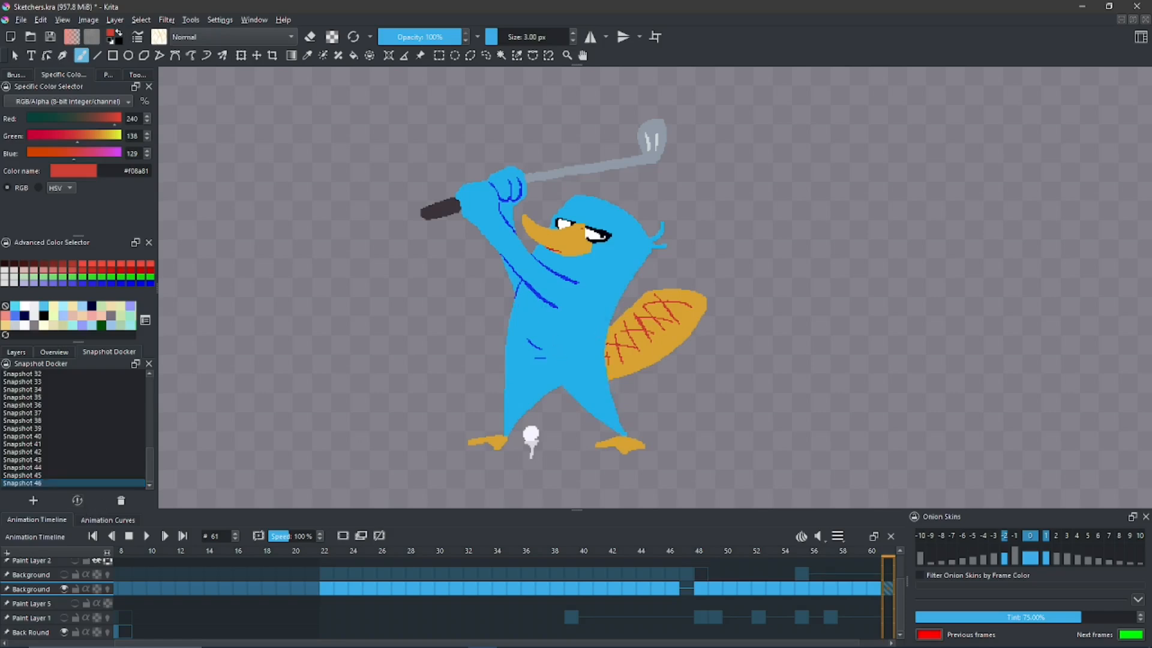
# - Compare the arm pose in Snapshot 40 with the one in Snapshot 46, ending on Snapshot 46
pyautogui.click(39, 437)
pyautogui.click(77, 501)
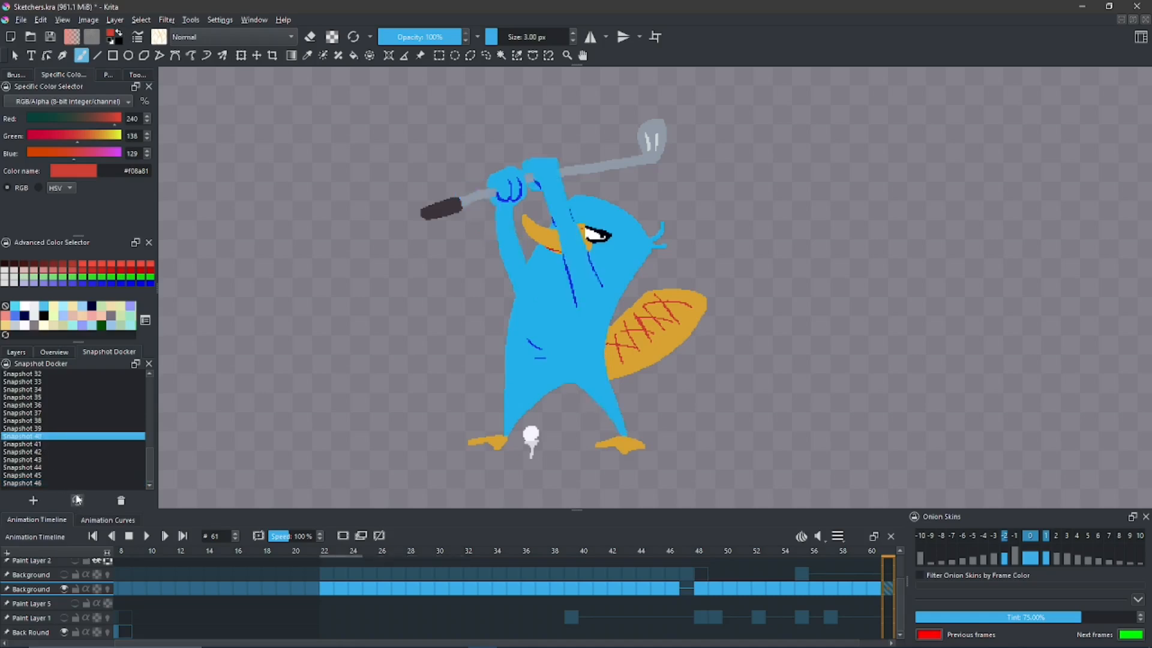
pyautogui.moveTo(384, 291); pyautogui.dragTo(393, 342)
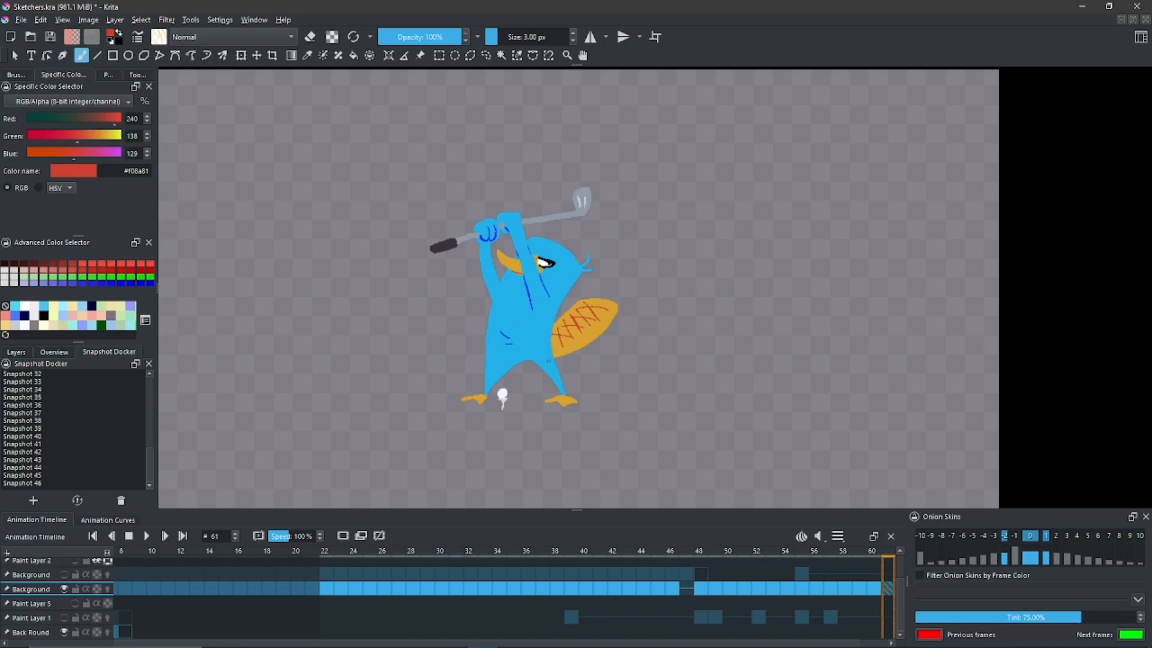
pyautogui.click(42, 483)
pyautogui.click(78, 502)
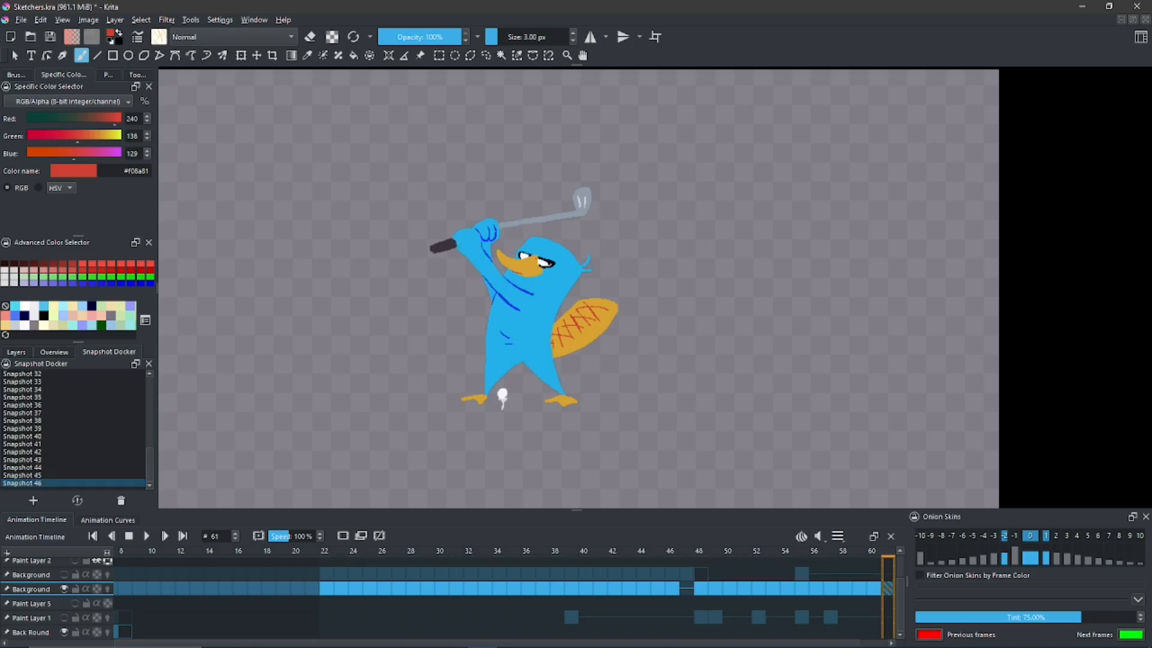
pyautogui.click(35, 437)
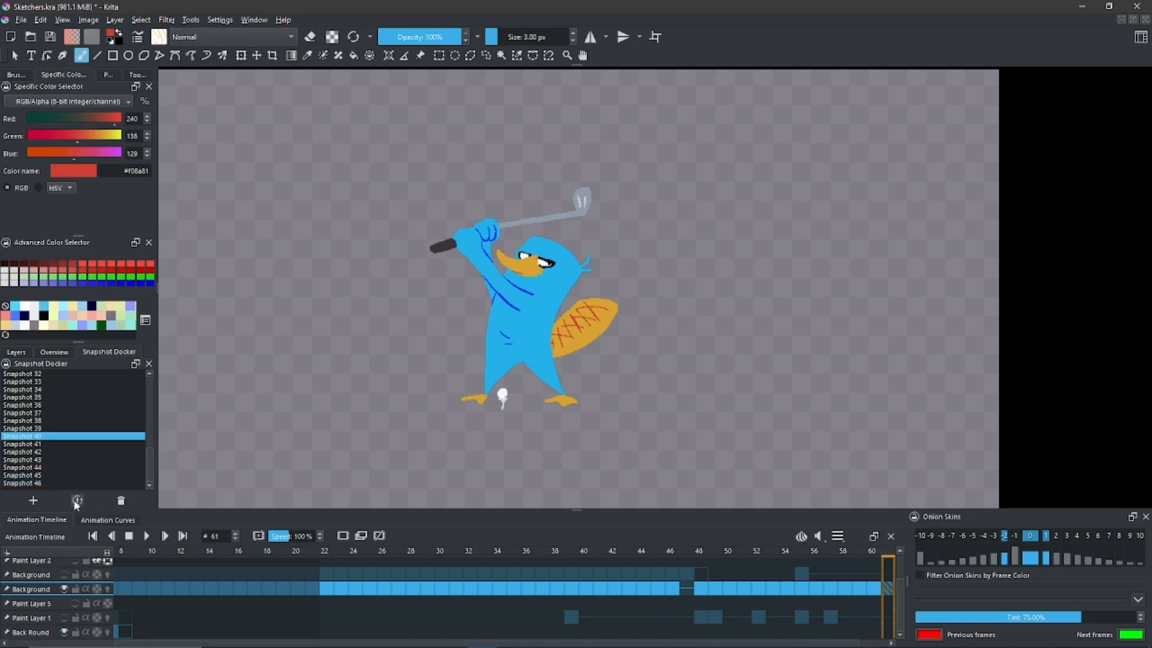
pyautogui.click(71, 496)
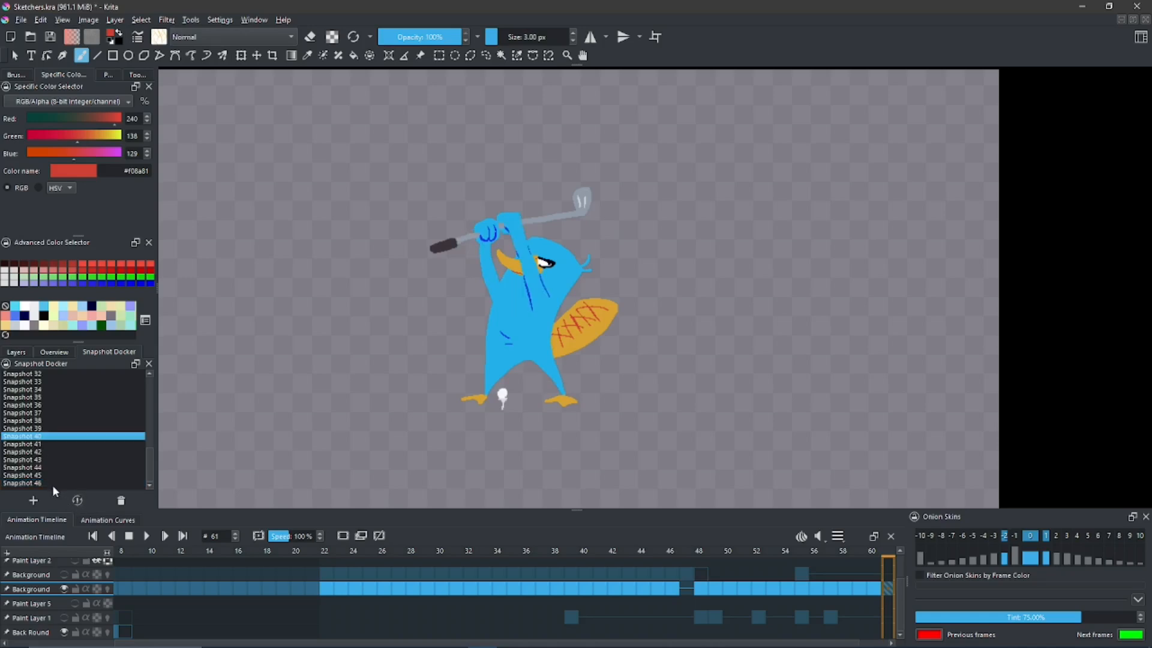
pyautogui.click(59, 486)
pyautogui.click(80, 500)
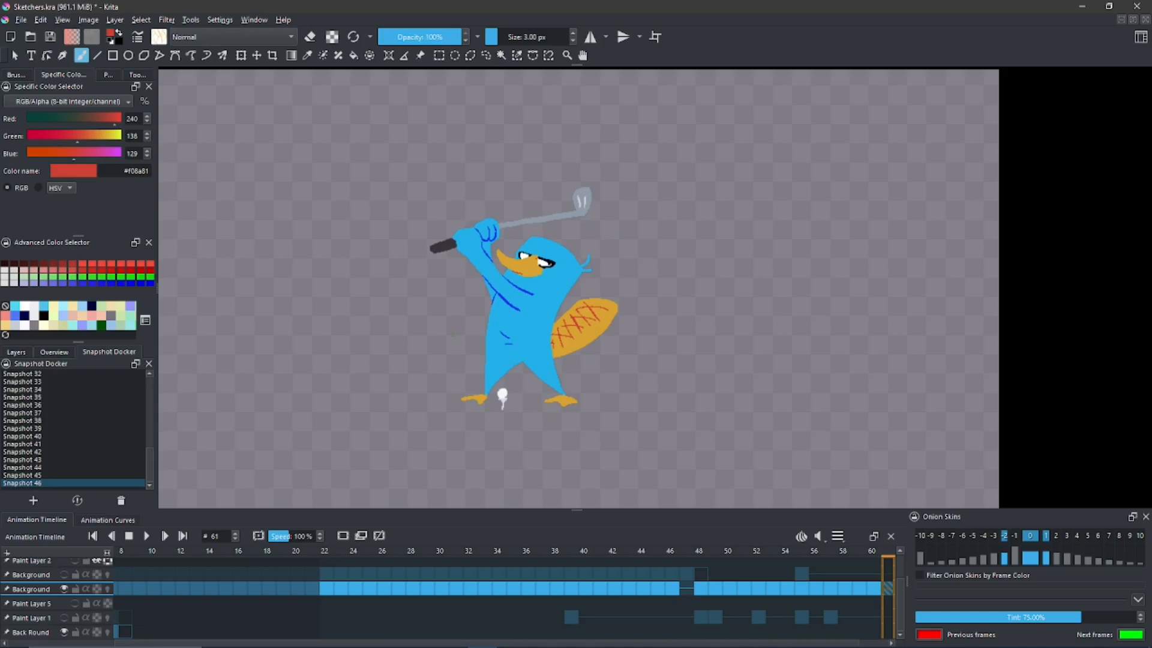
# - Erase the golf club's gray shaft and head along with the two pale highlights, using fill in eraser mode
pyautogui.moveTo(507, 272); pyautogui.dragTo(477, 279)
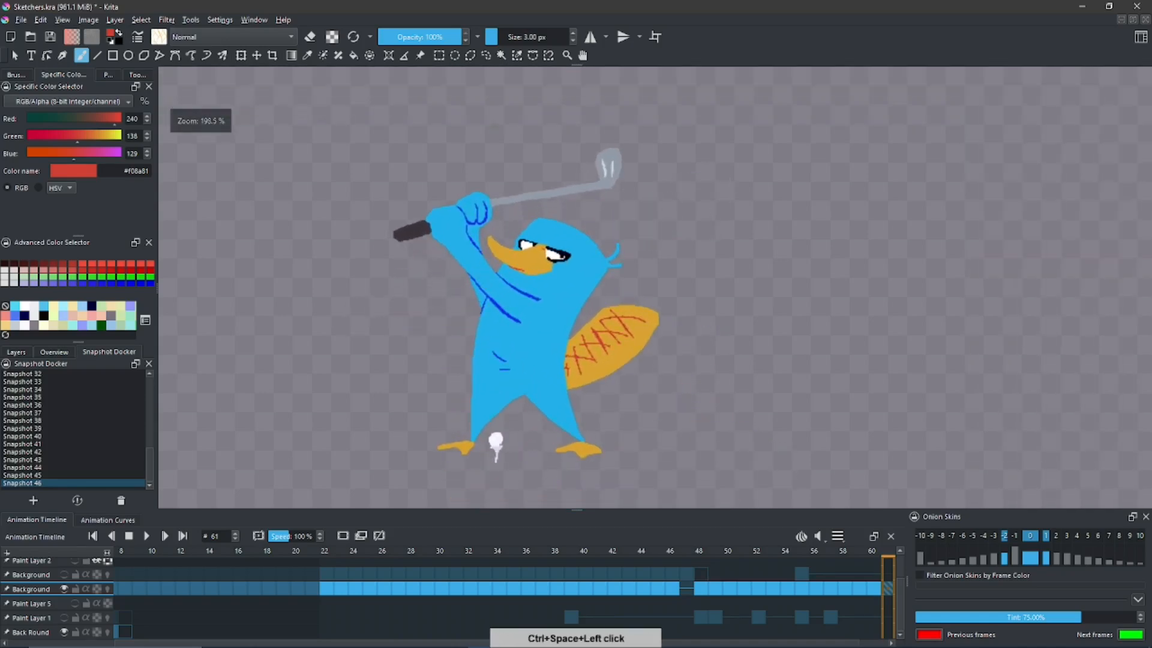
pyautogui.click(486, 55)
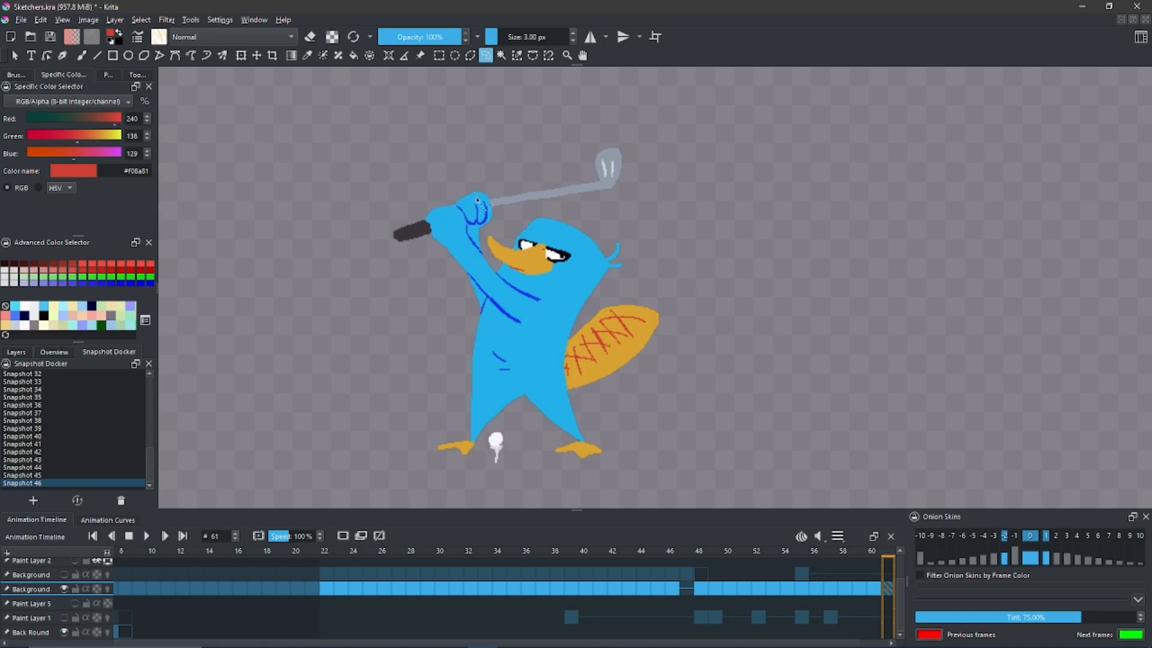
pyautogui.moveTo(513, 159); pyautogui.dragTo(489, 174)
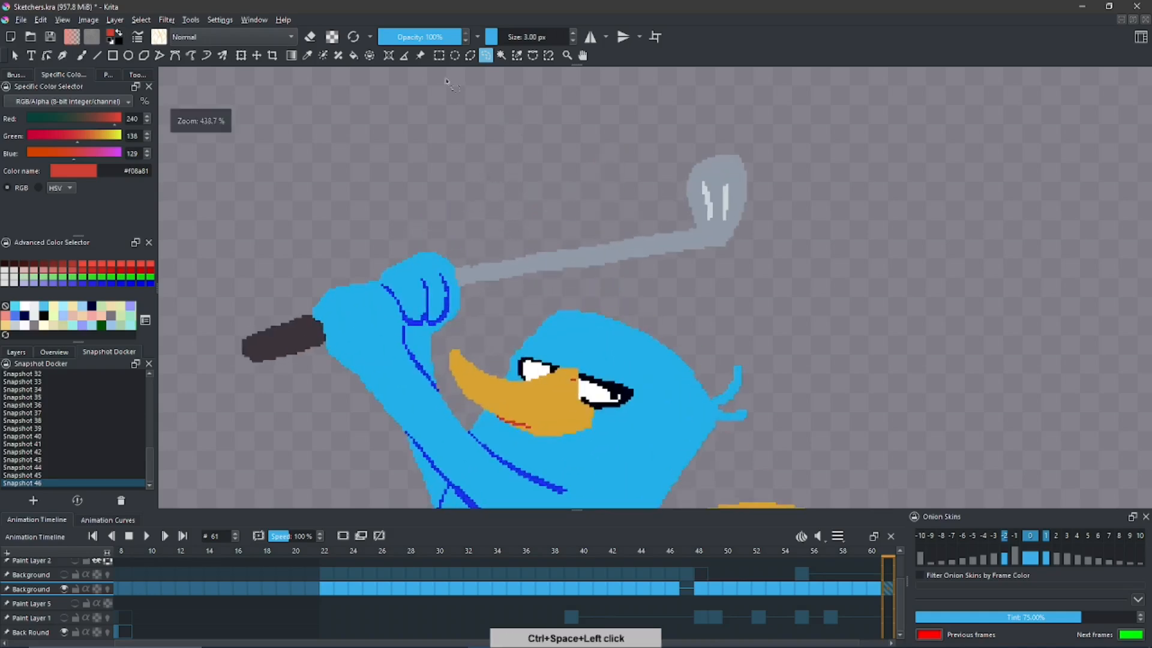
pyautogui.click(311, 36)
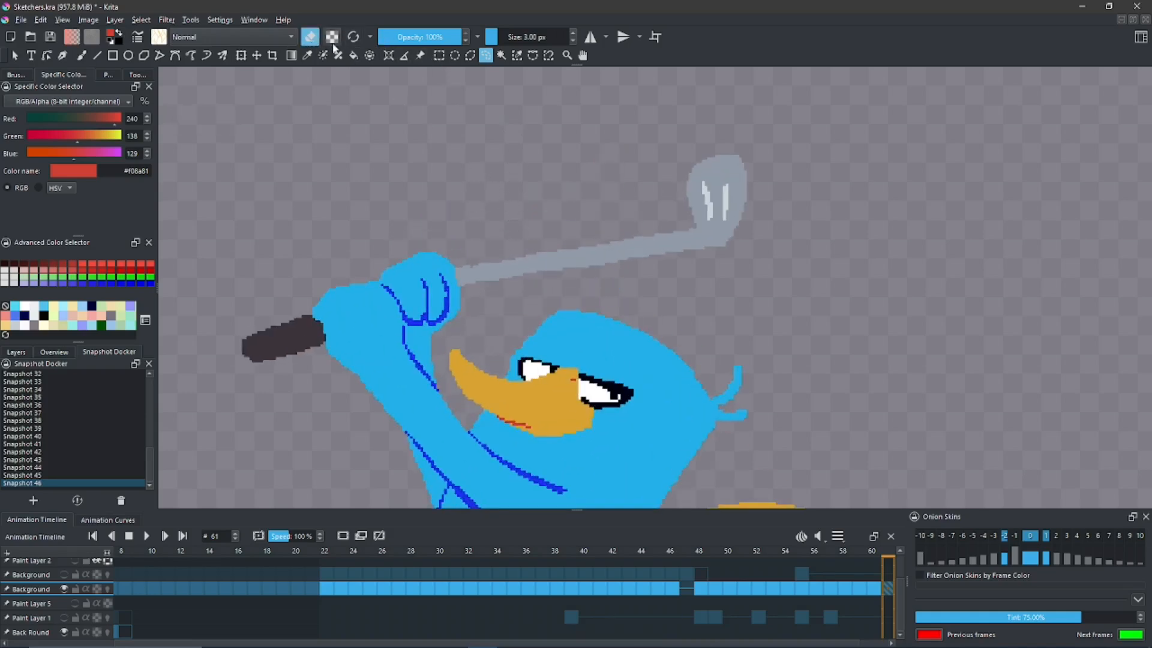
pyautogui.press('f')
pyautogui.click(515, 264)
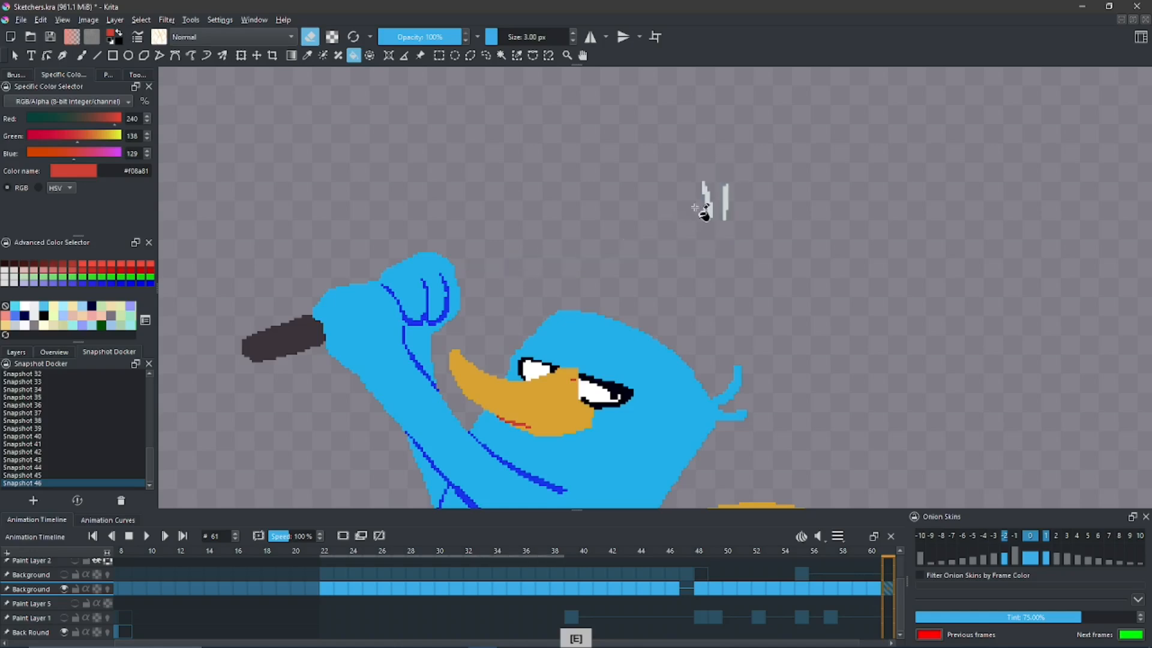
pyautogui.click(708, 201)
pyautogui.click(728, 204)
# - Redraw the club's shaft at a steeper angle with a rounded head in gray #c6ccd4, using Behind blending mode
pyautogui.press('b')
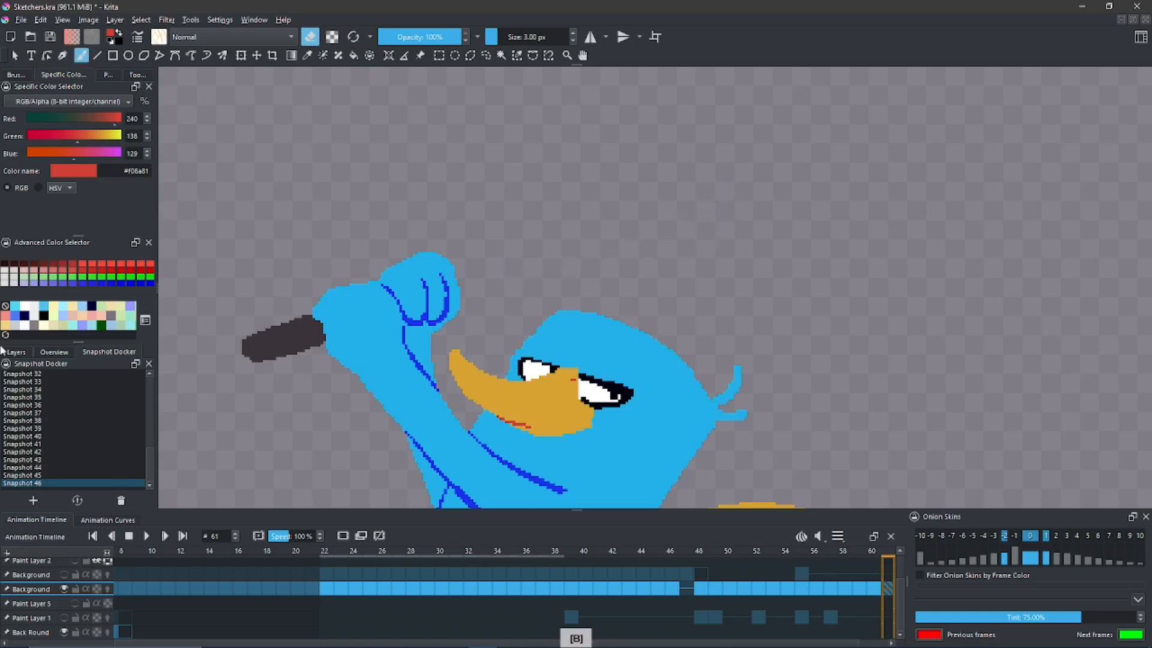
pyautogui.click(21, 329)
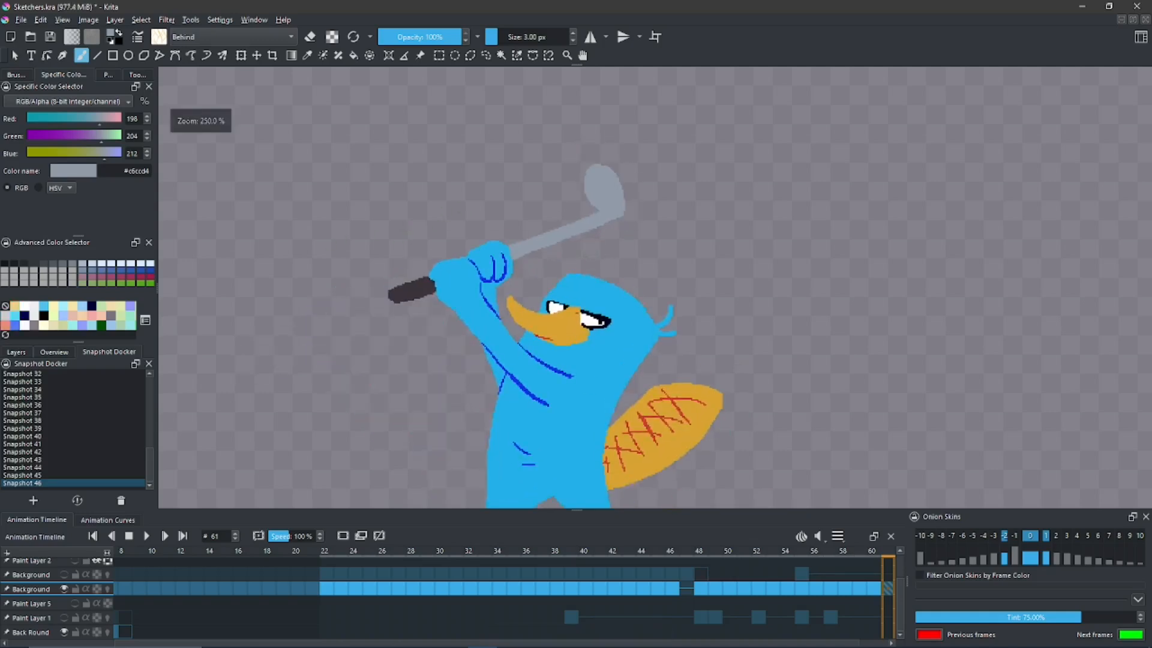
pyautogui.press('space')
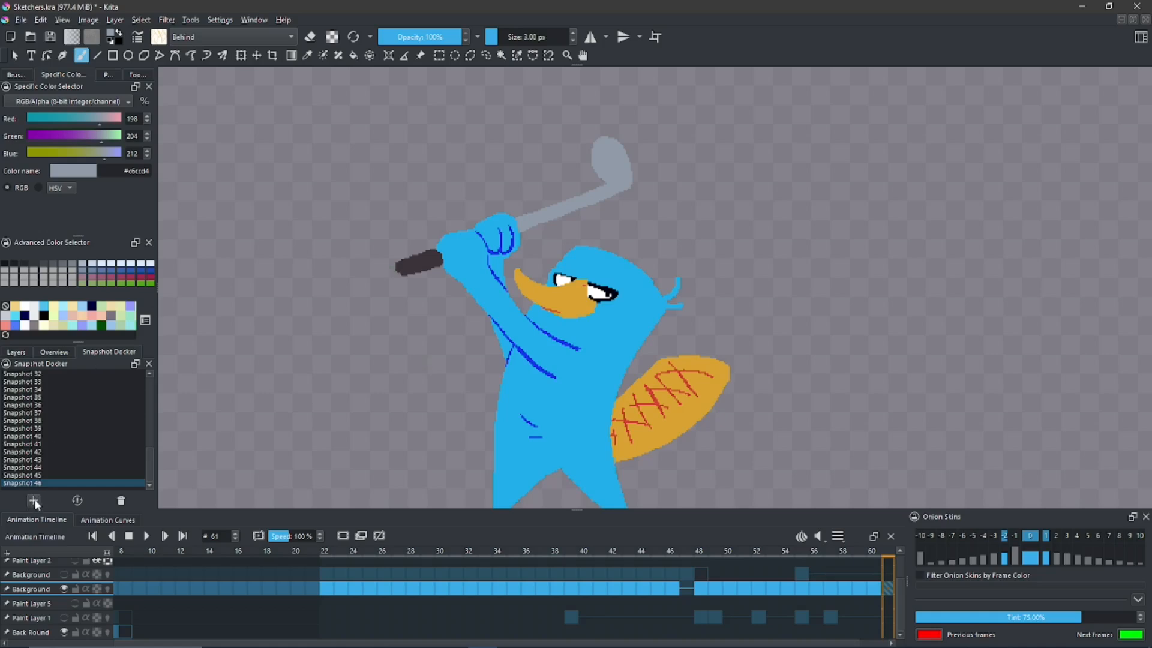
# - Save the redrawn club as a new snapshot, sample the pale highlight color #e6eded from Snapshot 46, and restore Snapshot 47
pyautogui.scroll(-1, 148, 463)
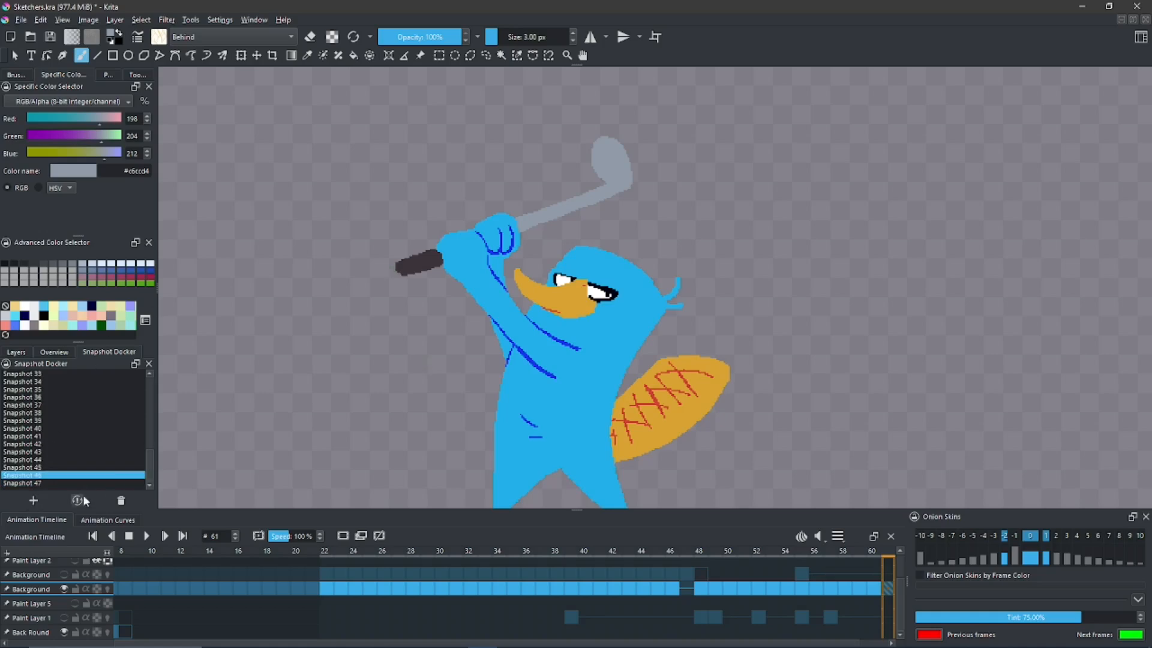
pyautogui.click(77, 500)
pyautogui.press('ctrl')
pyautogui.keyDown('ctrl'); pyautogui.click(666, 170); pyautogui.keyUp('ctrl')
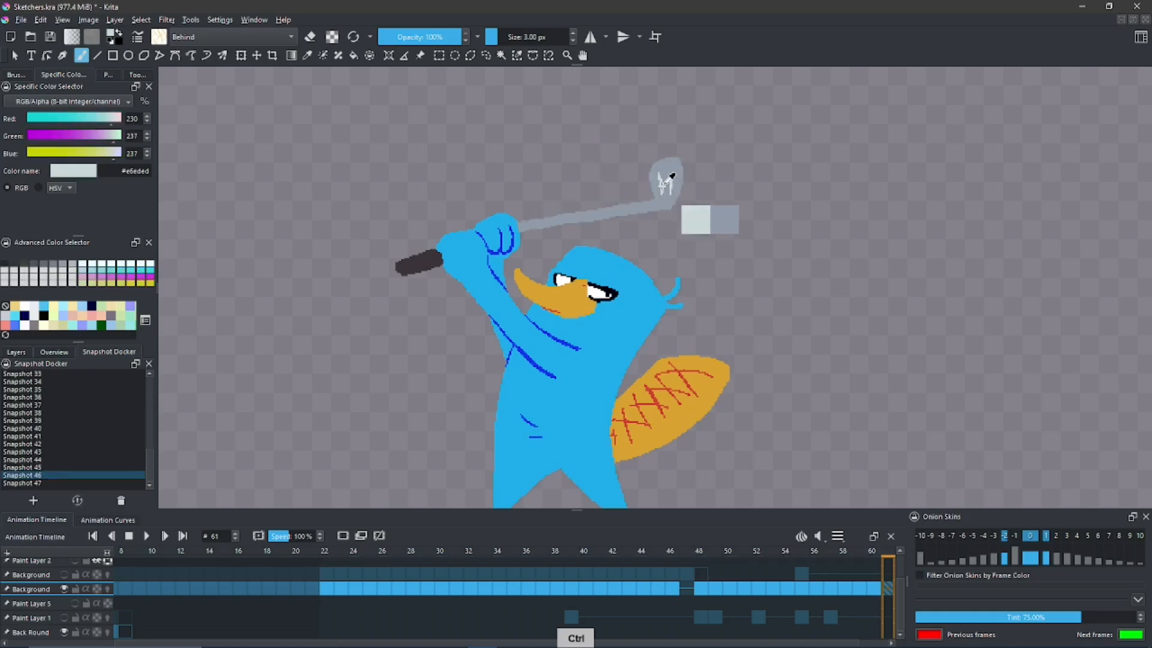
pyautogui.click(24, 482)
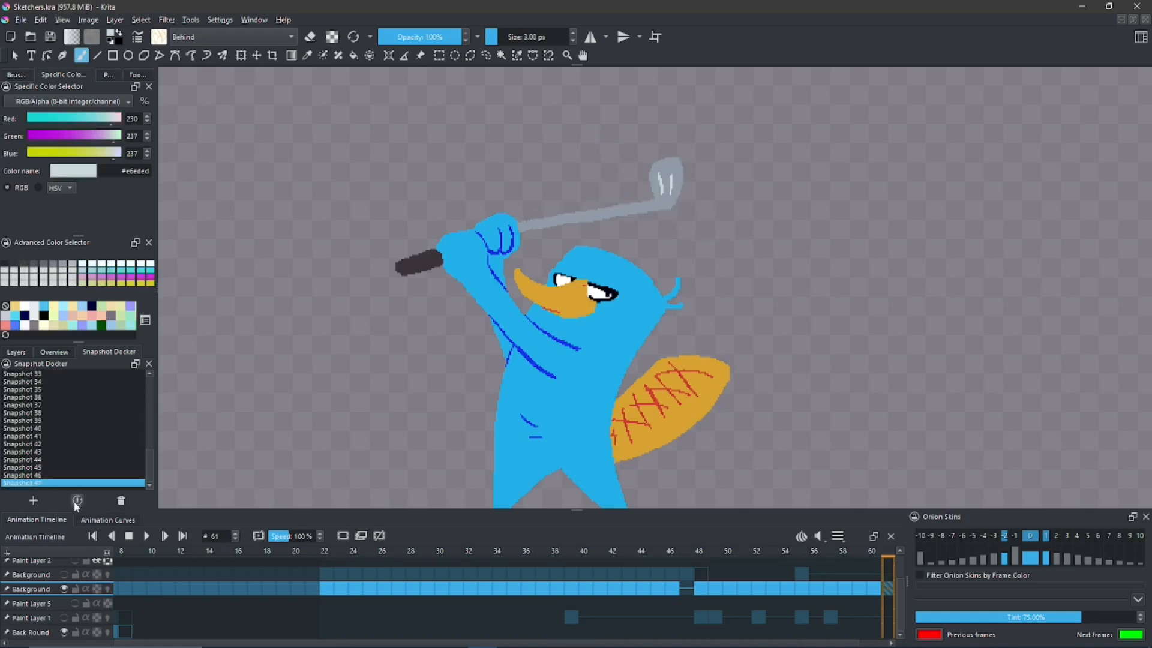
pyautogui.click(77, 500)
pyautogui.hotkey('ctrl', 'space')
pyautogui.keyDown('ctrl'); pyautogui.click(600, 148); pyautogui.keyUp('ctrl')
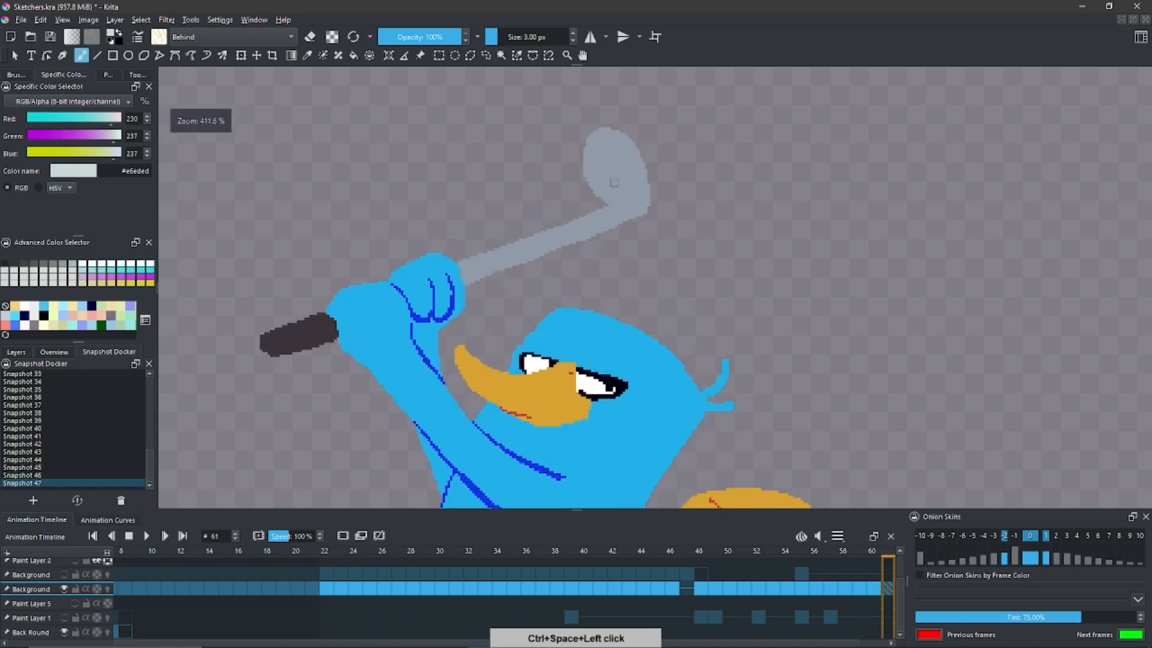
# - Add two pale #e6eded highlights to the redrawn club head and compare it, saved as Snapshot 48, with Snapshot 46
pyautogui.hotkey('alt', 'shift', 'n')
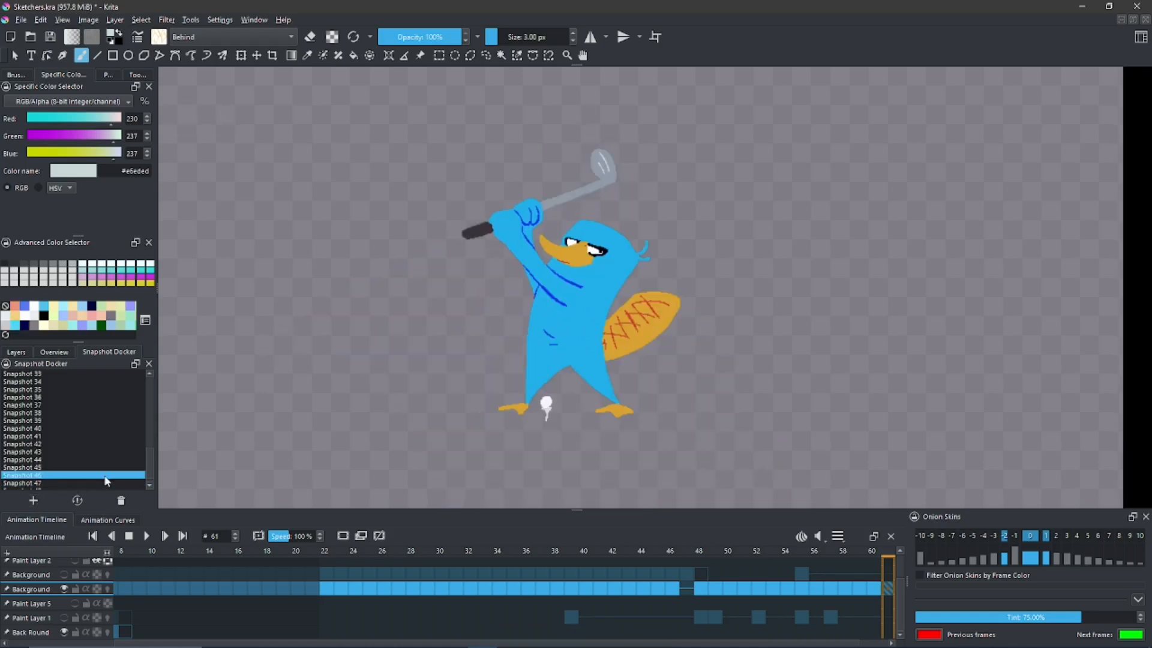
pyautogui.click(77, 500)
pyautogui.scroll(-1, 133, 471)
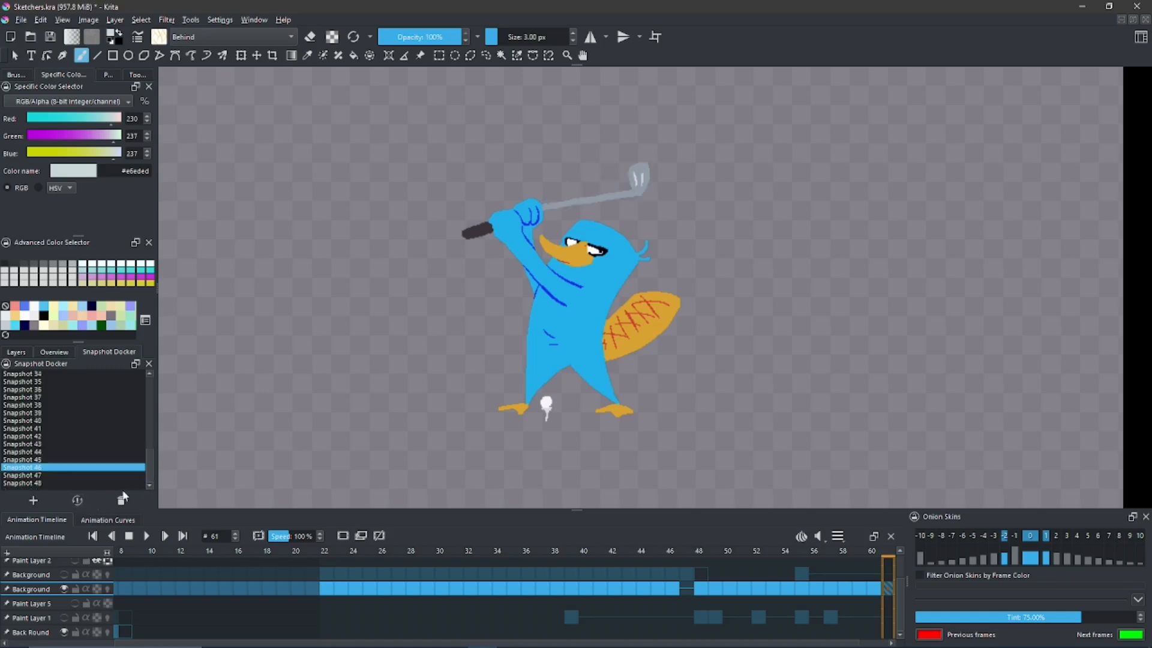
pyautogui.click(55, 482)
pyautogui.click(77, 501)
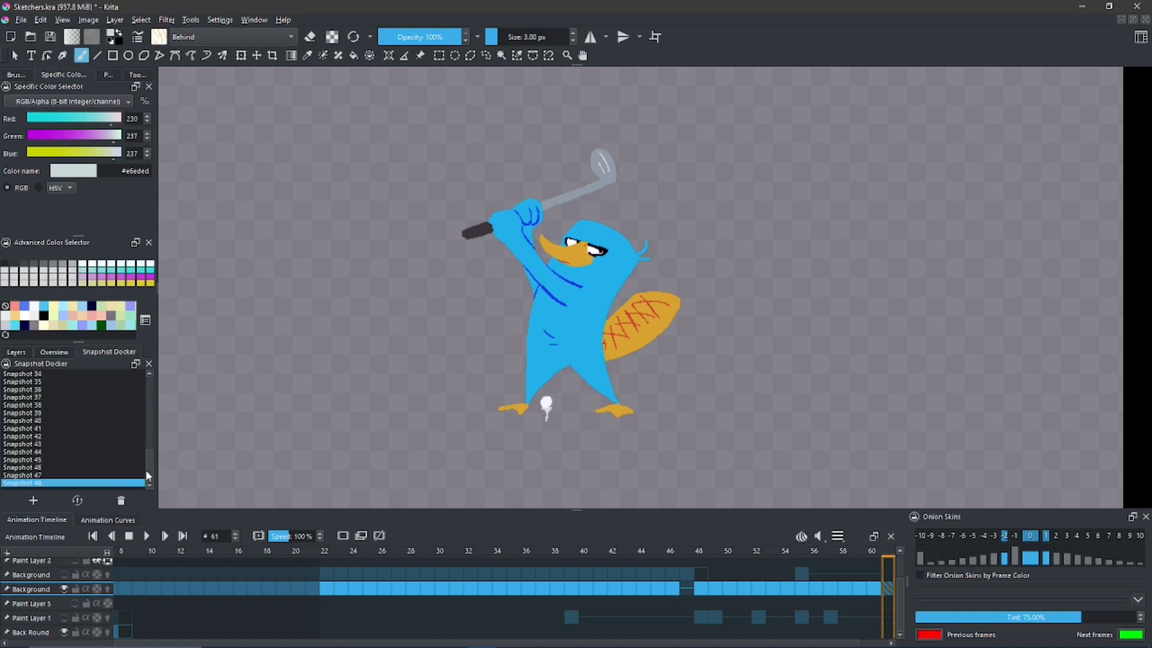
# - Compare the golf club's angle in Snapshots 46 and 47 with Snapshot 48, ending on Snapshot 48
pyautogui.click(50, 468)
pyautogui.click(77, 501)
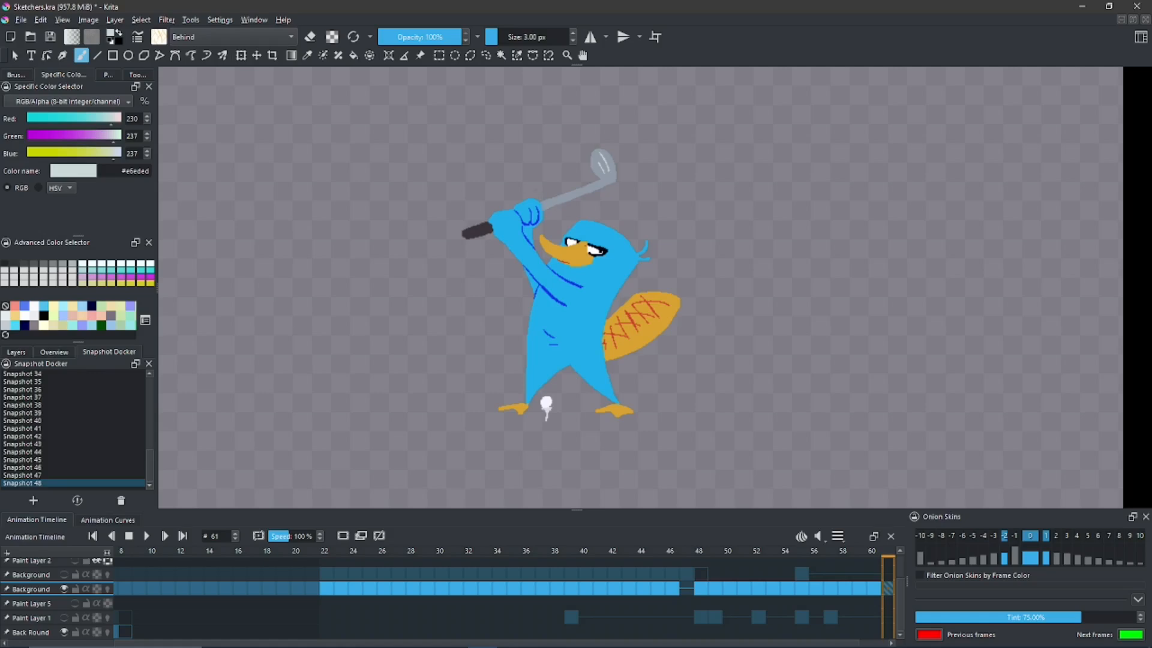
pyautogui.click(44, 467)
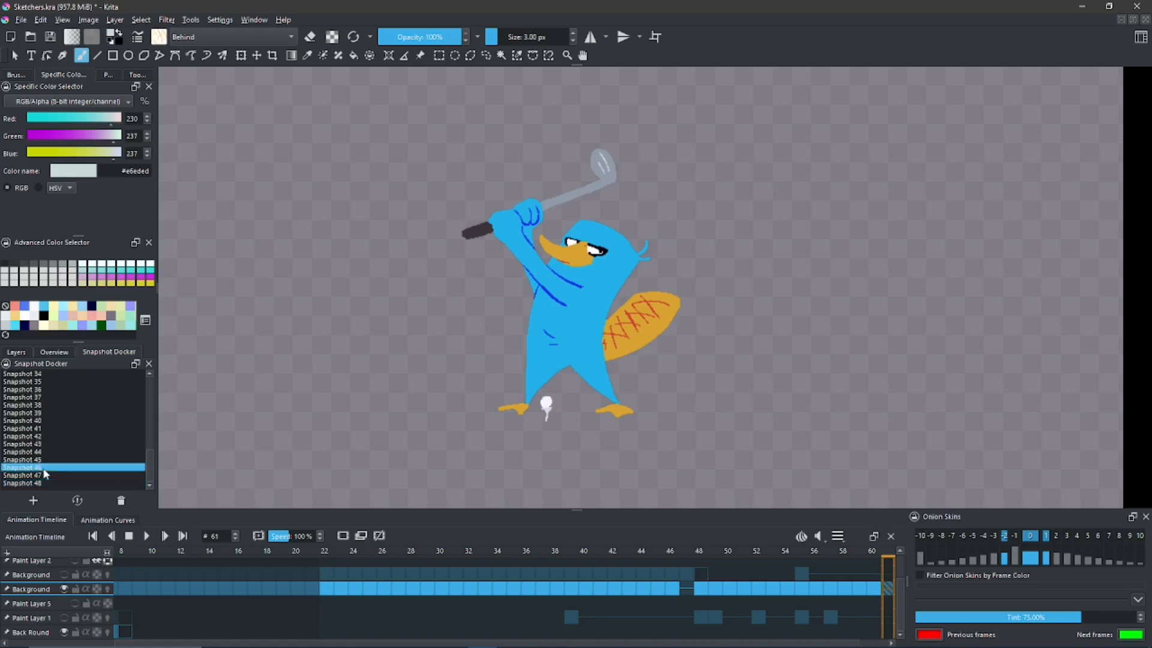
pyautogui.click(77, 500)
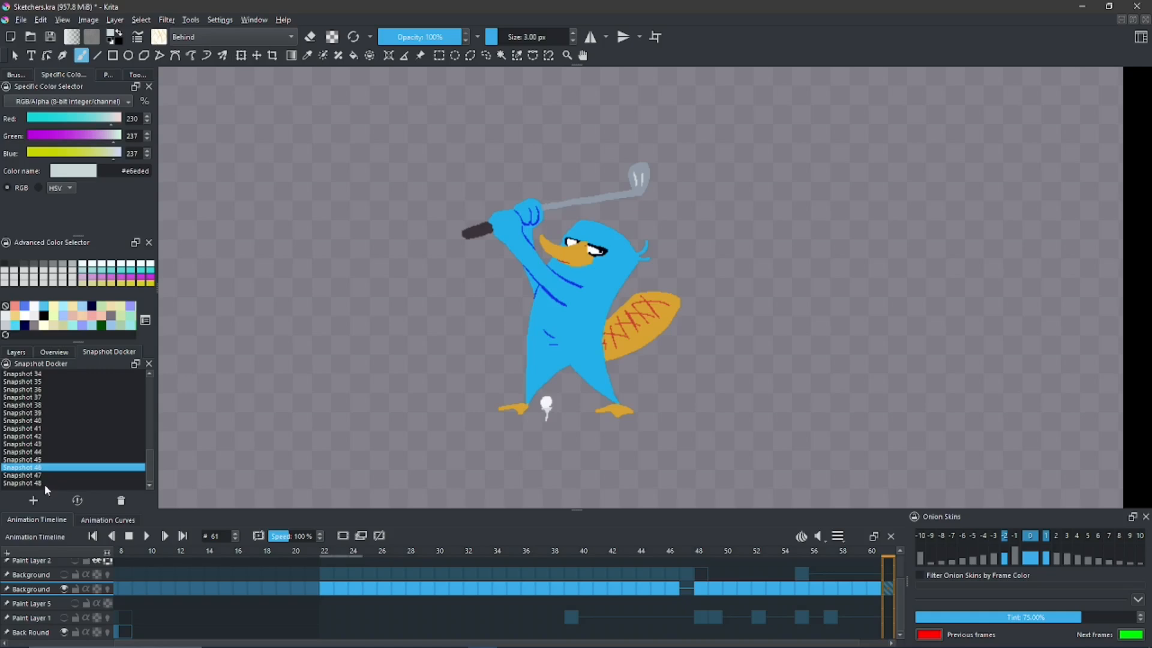
pyautogui.click(46, 482)
pyautogui.click(77, 501)
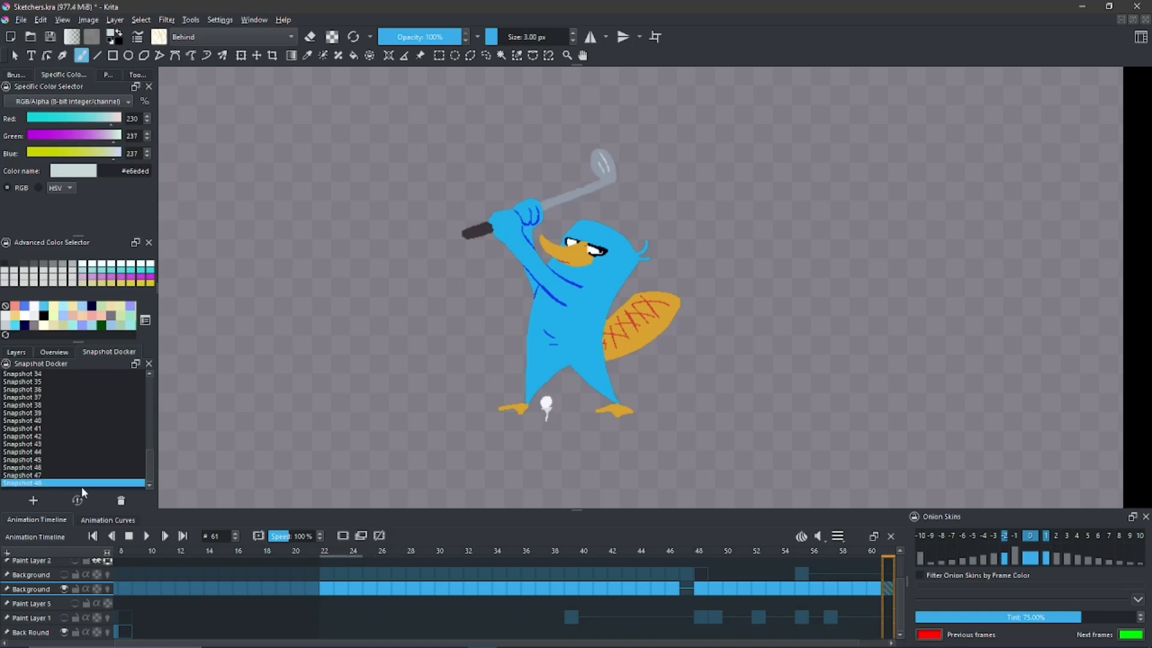
pyautogui.click(38, 420)
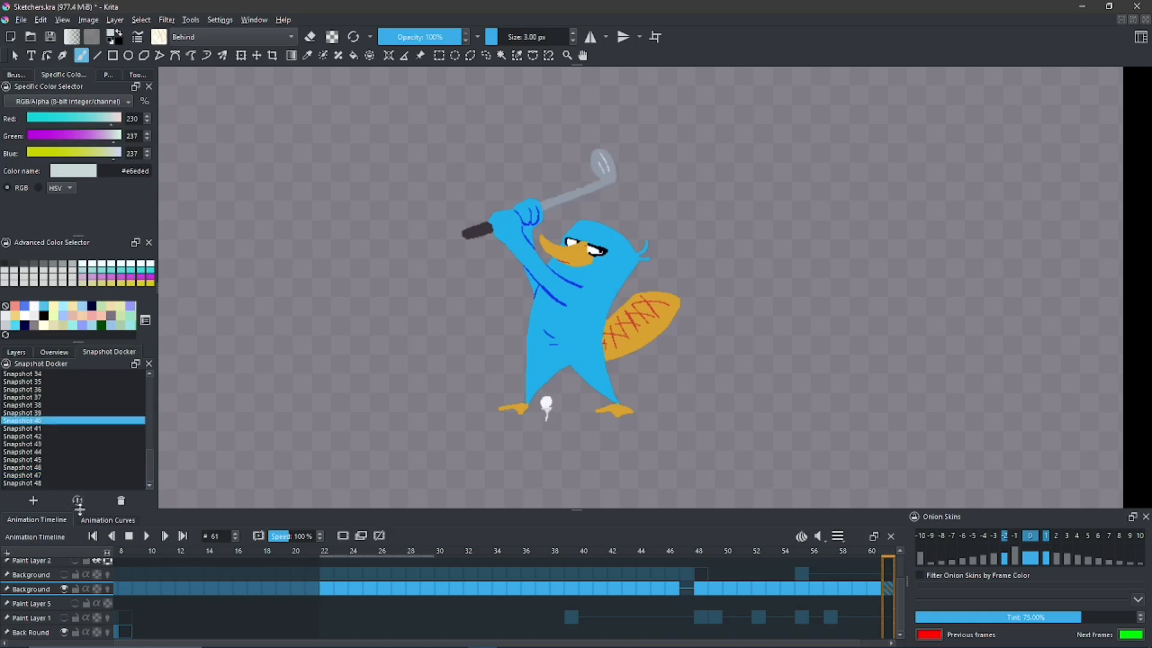
pyautogui.click(49, 478)
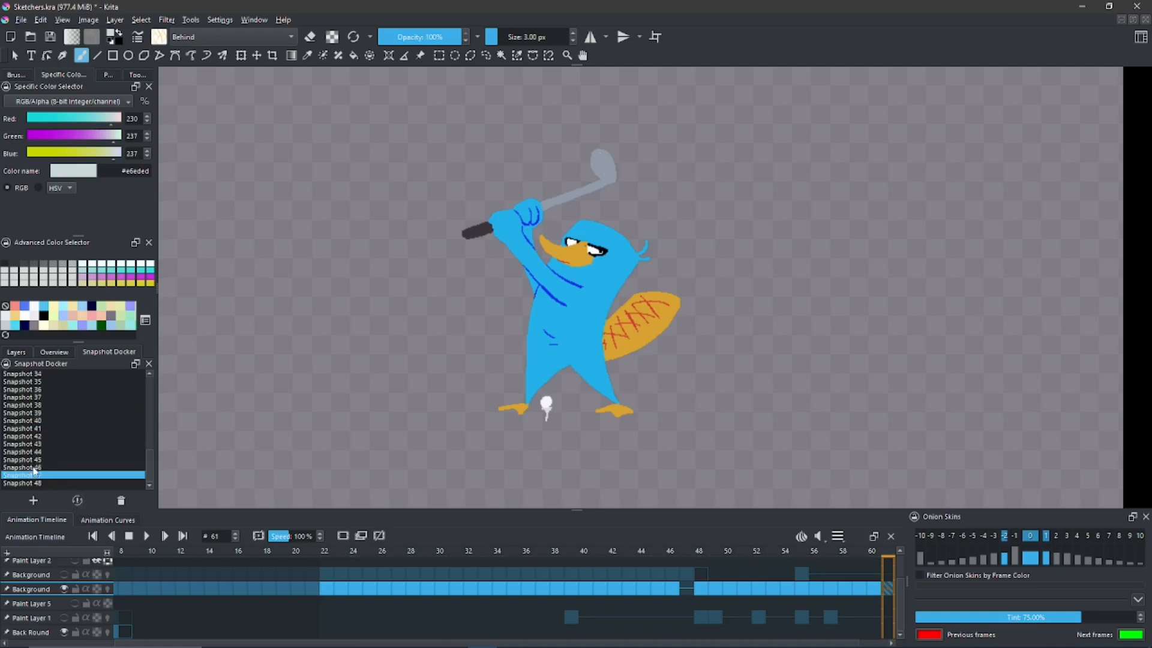
pyautogui.click(34, 468)
pyautogui.click(77, 500)
pyautogui.click(45, 483)
pyautogui.click(76, 500)
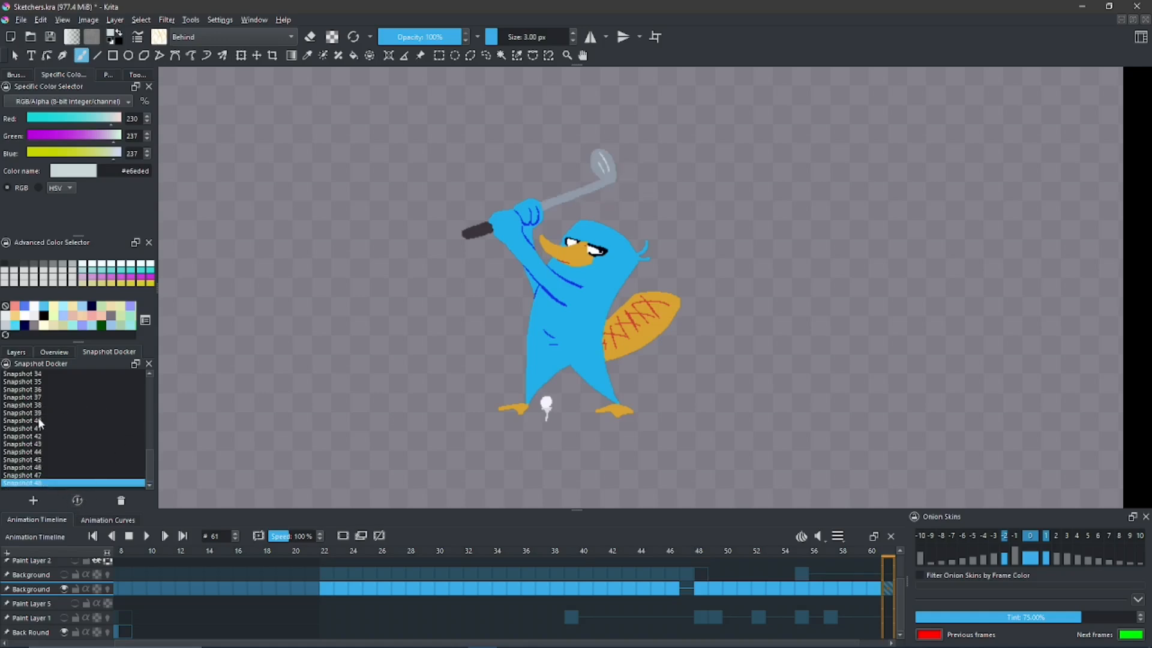
# - Compare the arm pose in Snapshot 40 with the one in Snapshot 48, ending on Snapshot 48
pyautogui.click(39, 421)
pyautogui.click(77, 499)
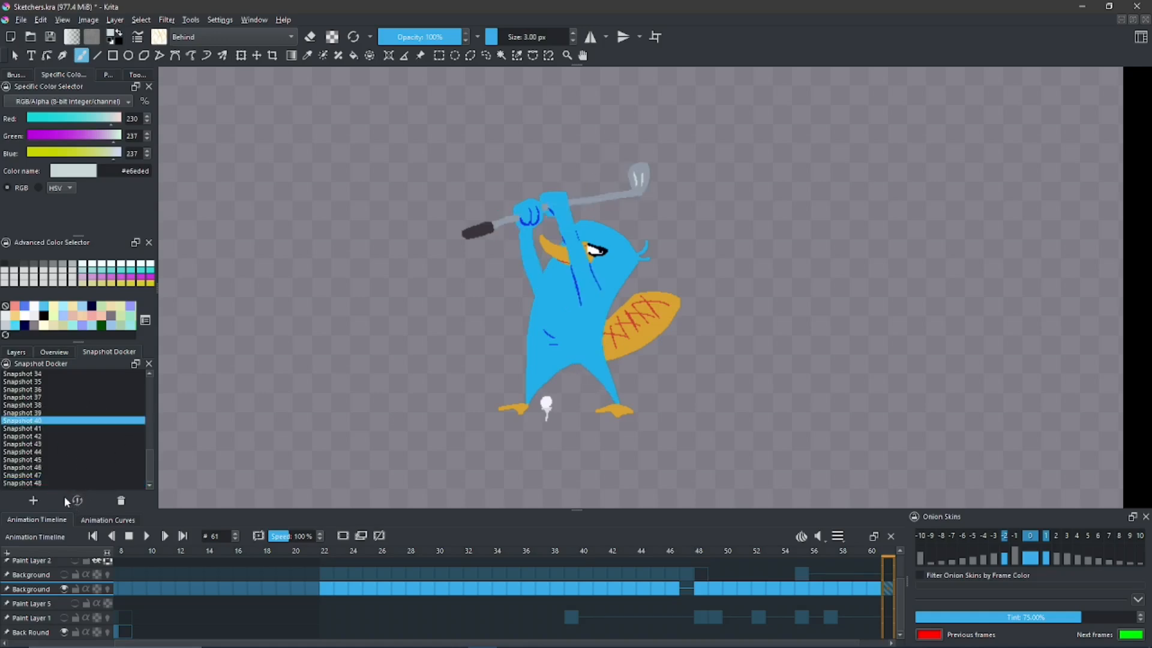
pyautogui.click(45, 484)
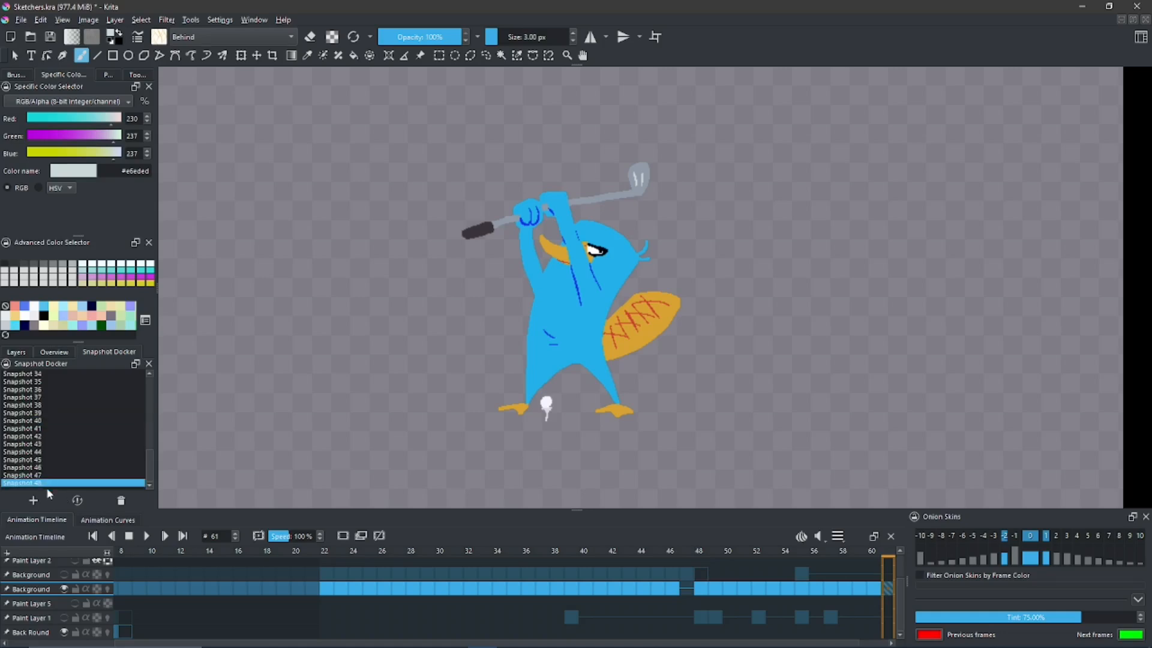
pyautogui.click(78, 500)
# - Draw frowning brow lines above both eyes in dark blue #5179f3 with Normal blending mode, and save the result as a new snapshot
pyautogui.press('space')
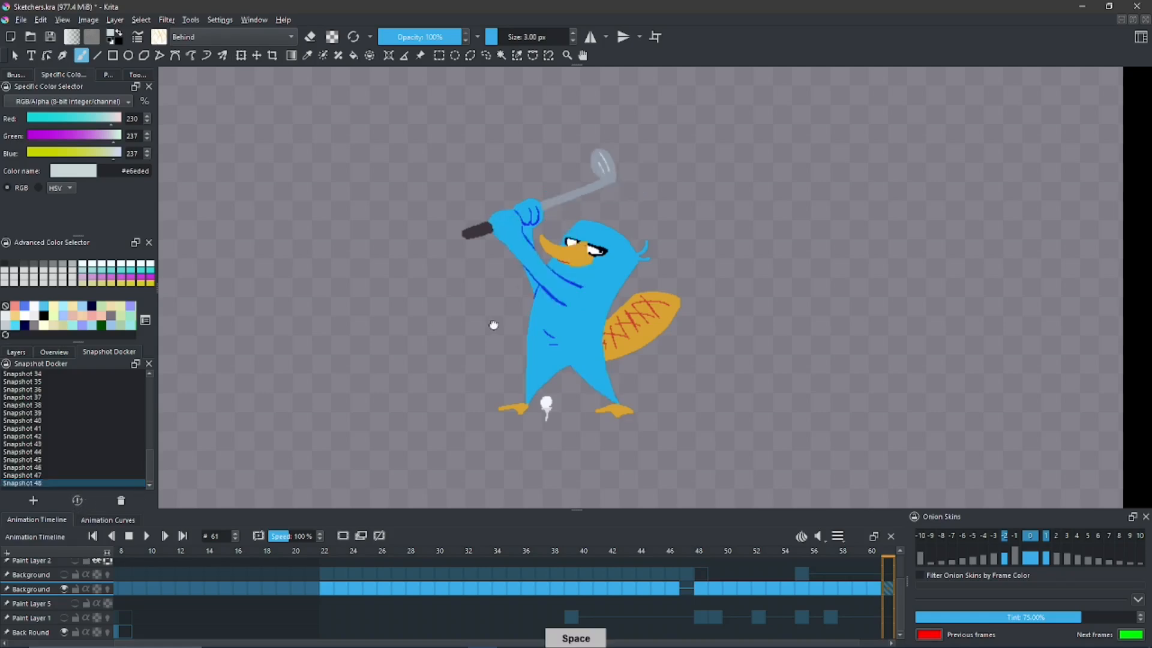
pyautogui.moveTo(493, 324); pyautogui.dragTo(496, 341)
pyautogui.moveTo(573, 316); pyautogui.dragTo(554, 297)
pyautogui.keyDown('ctrl'); pyautogui.click(548, 301); pyautogui.keyUp('ctrl')
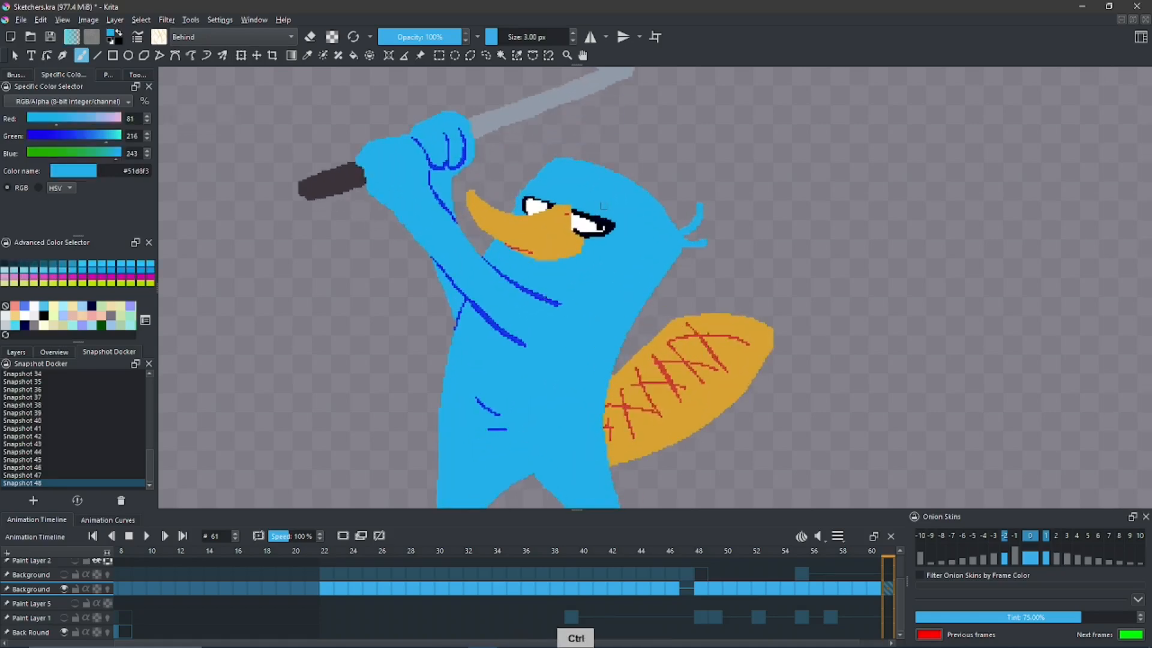
pyautogui.click(578, 206)
pyautogui.hotkey('alt', 'shift', 'n')
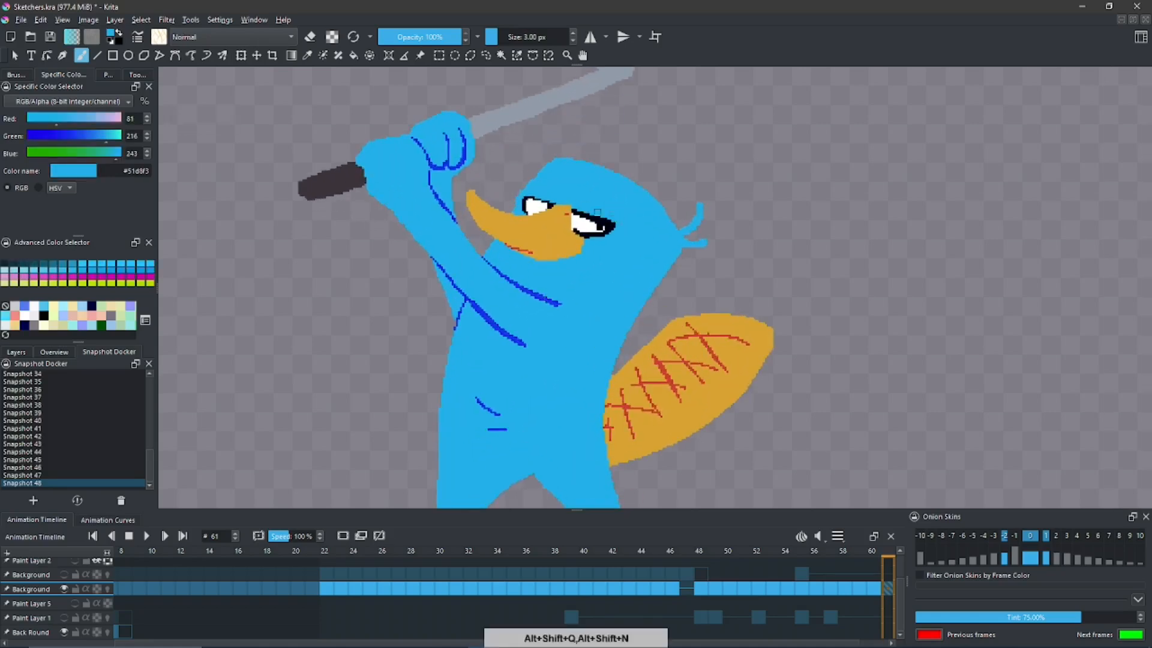
pyautogui.keyDown('ctrl'); pyautogui.click(549, 294); pyautogui.keyUp('ctrl')
pyautogui.moveTo(619, 211)
pyautogui.mouseDown()
pyautogui.moveTo(577, 210)
pyautogui.moveTo(573, 194)
pyautogui.moveTo(553, 203)
pyautogui.moveTo(572, 232)
pyautogui.mouseUp()
pyautogui.hotkey('ctrl', 'z')
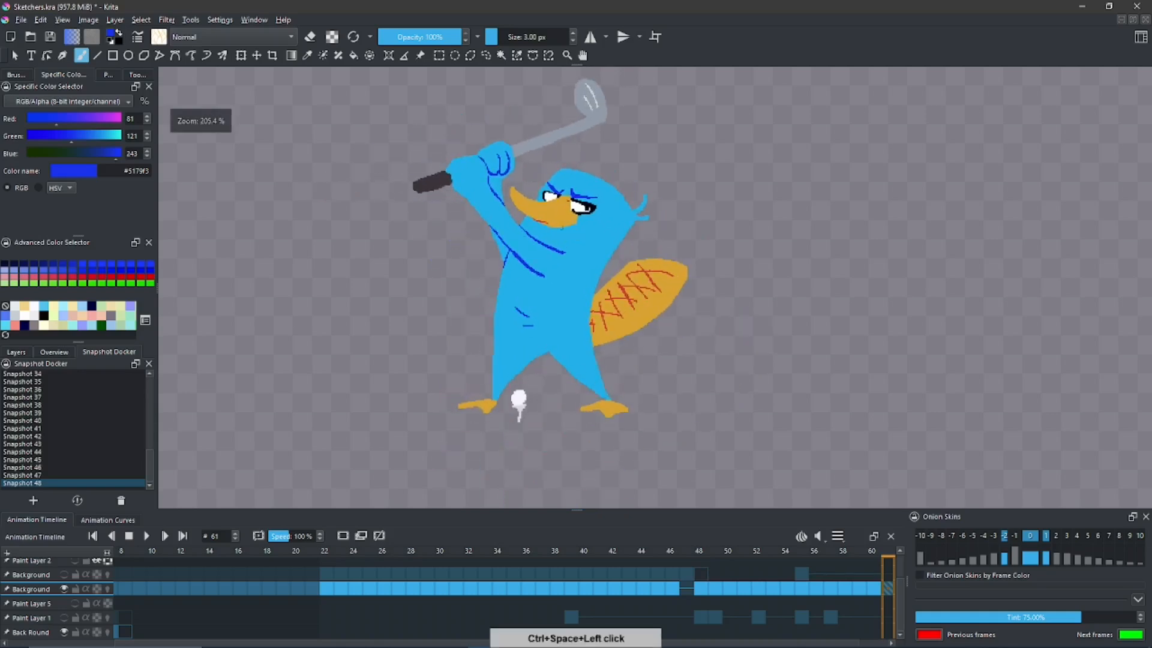
pyautogui.click(33, 500)
# - Compare the face without brow lines in Snapshot 48 with the frowning one in Snapshot 49, ending on Snapshot 49
pyautogui.click(145, 474)
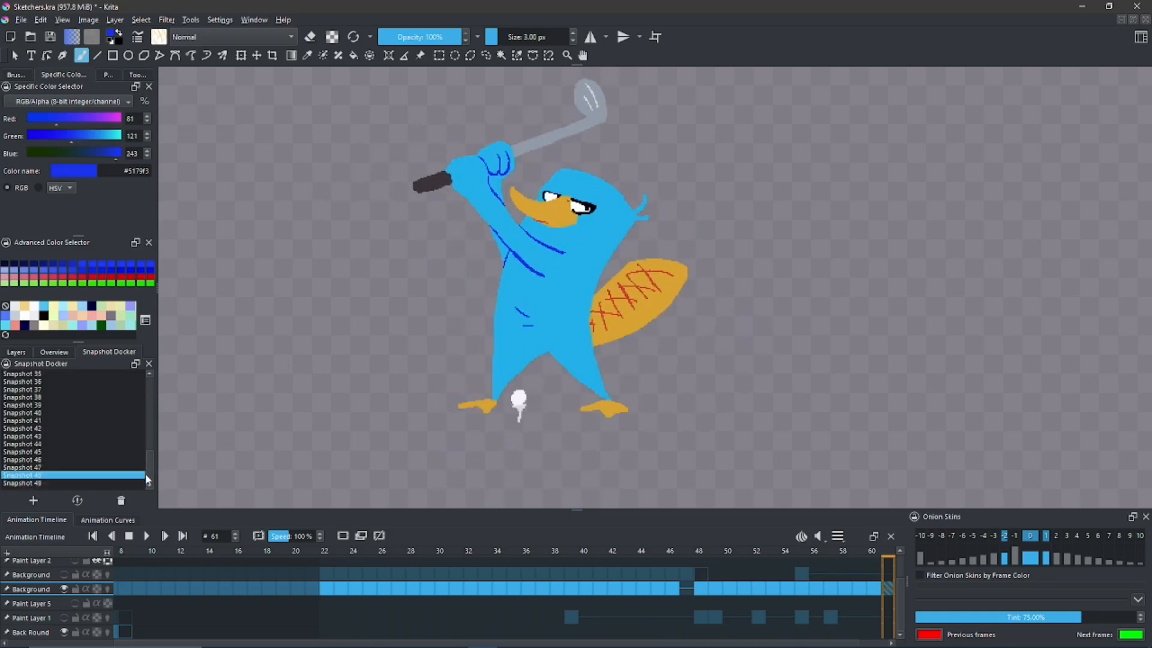
pyautogui.click(77, 500)
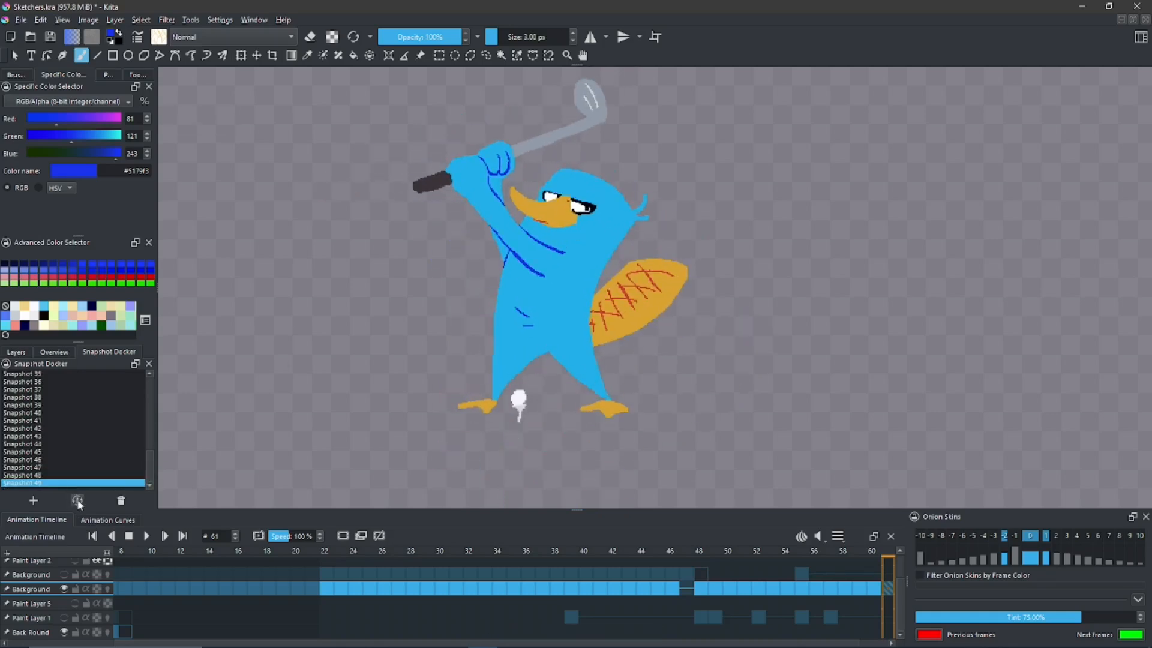
pyautogui.click(58, 476)
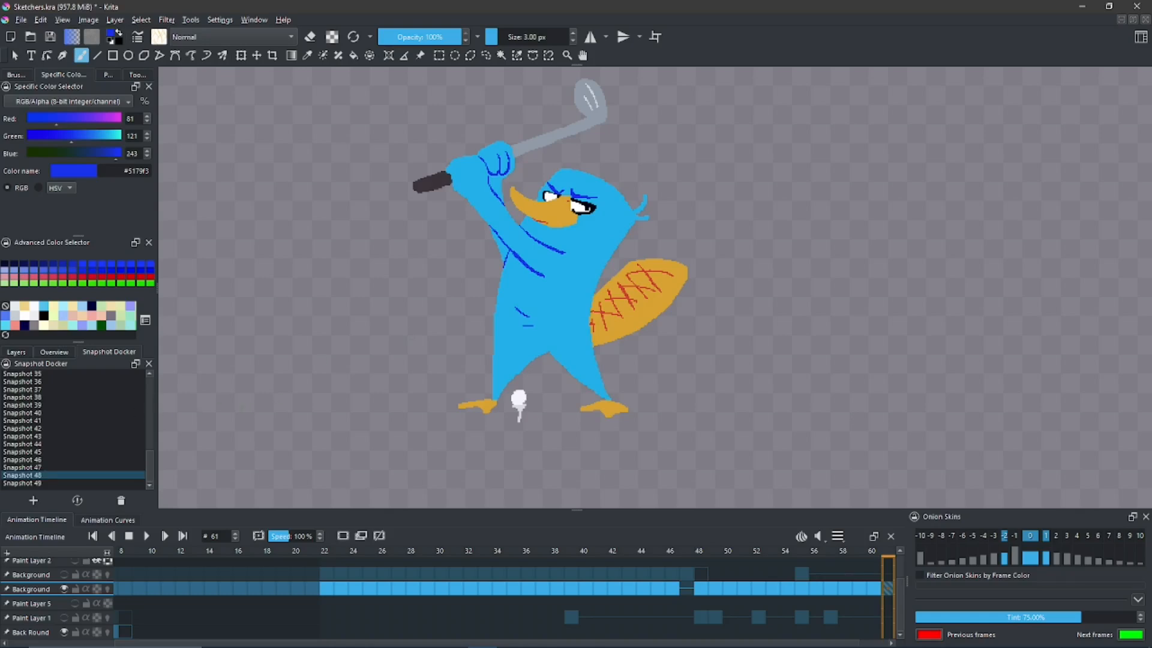
pyautogui.click(64, 484)
pyautogui.click(76, 500)
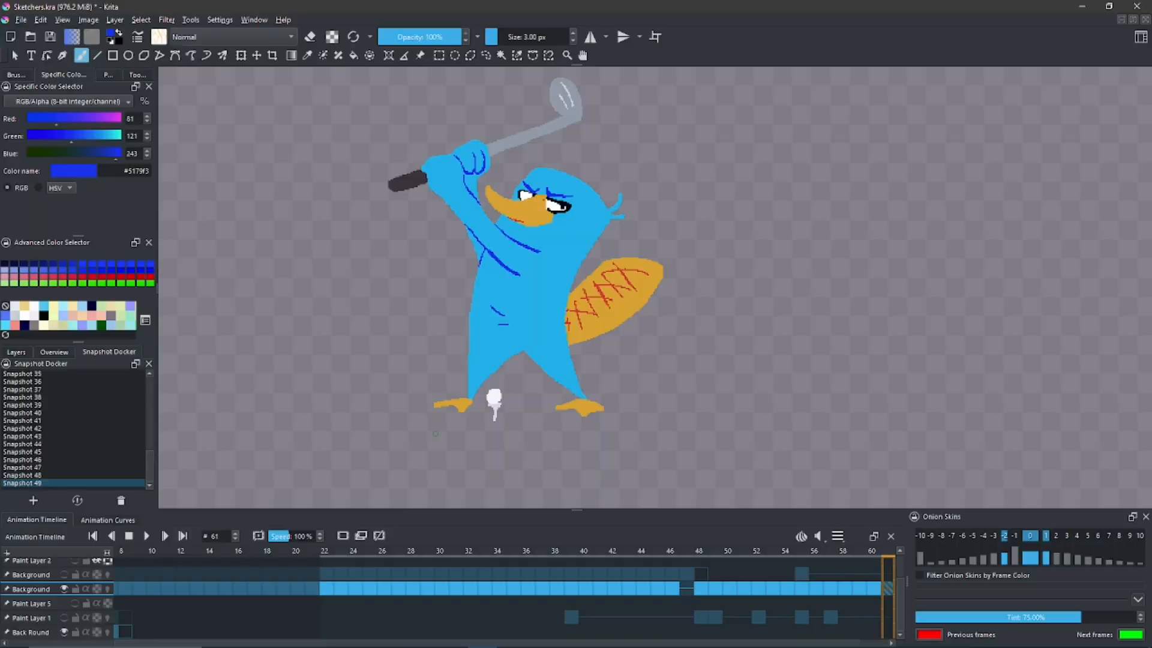
pyautogui.click(58, 475)
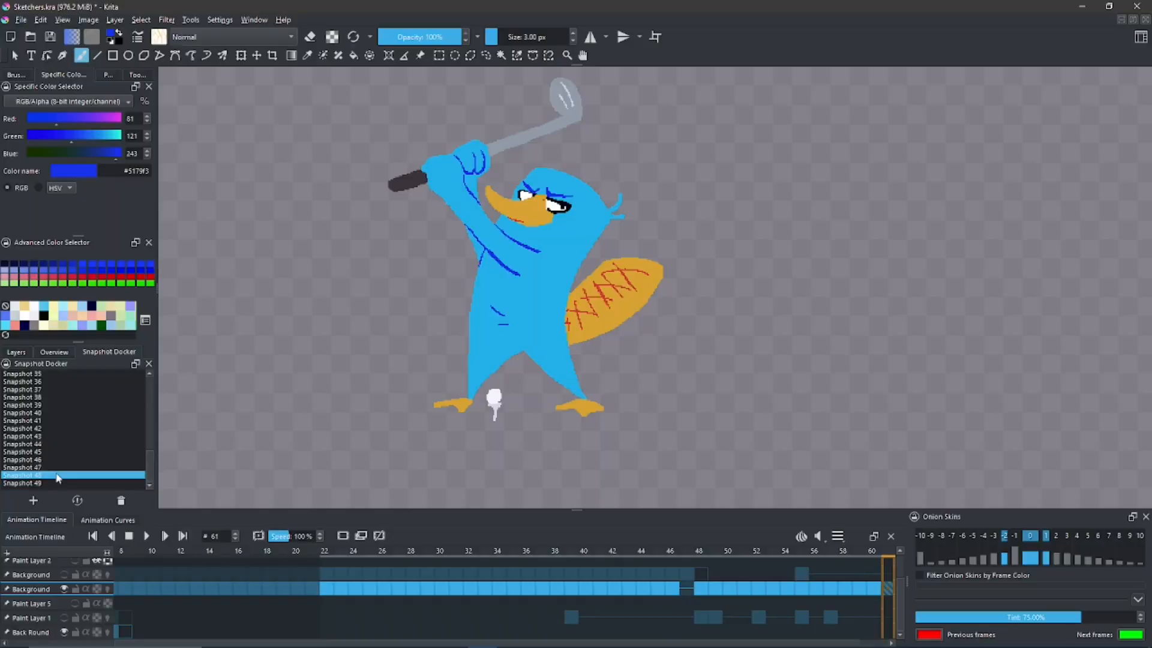
pyautogui.click(77, 502)
pyautogui.click(57, 483)
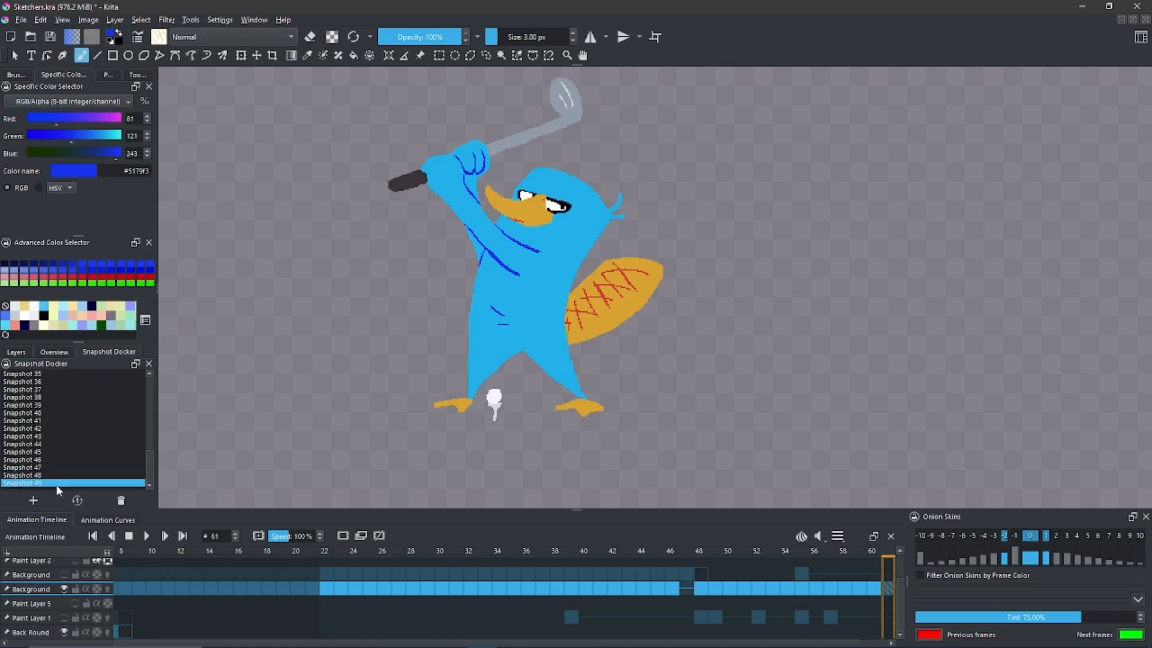
pyautogui.click(77, 501)
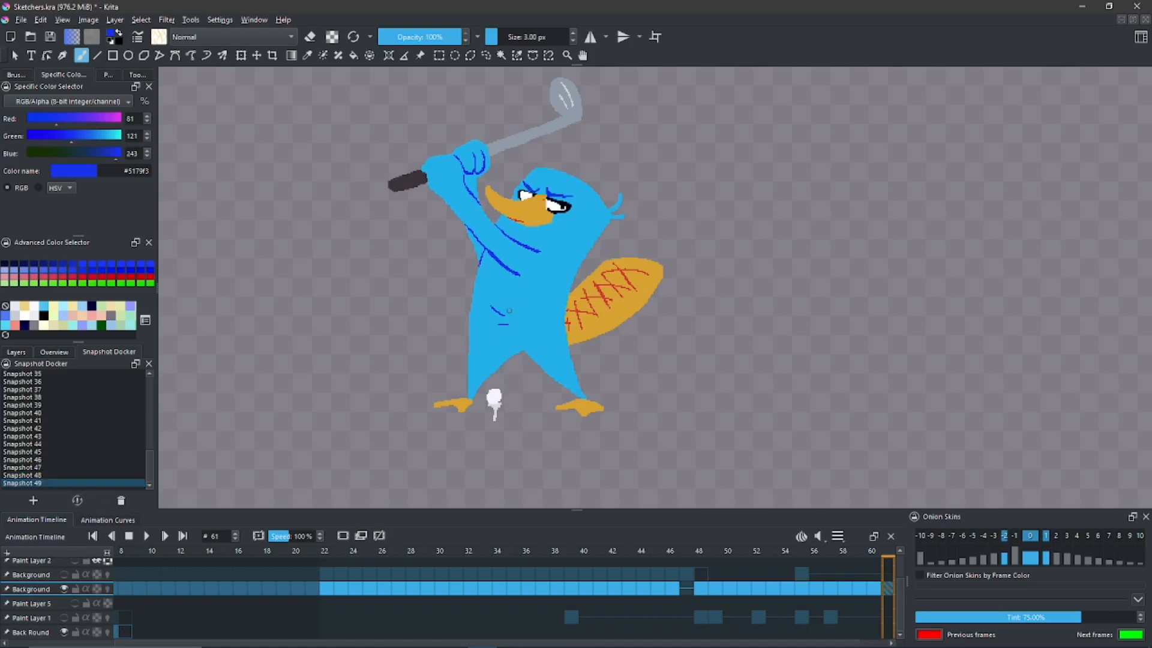
# - Compare the original pose in Snapshot 40 with the frowning pose in Snapshot 49, ending on Snapshot 49
pyautogui.click(36, 413)
pyautogui.click(78, 501)
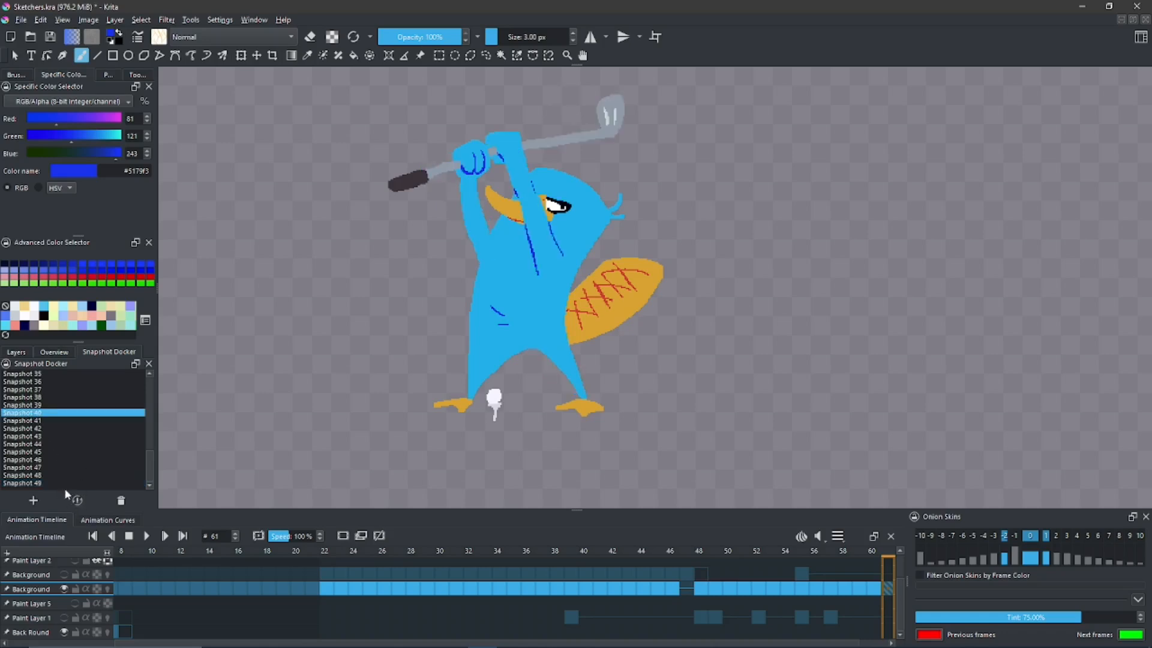
pyautogui.click(45, 483)
pyautogui.click(78, 501)
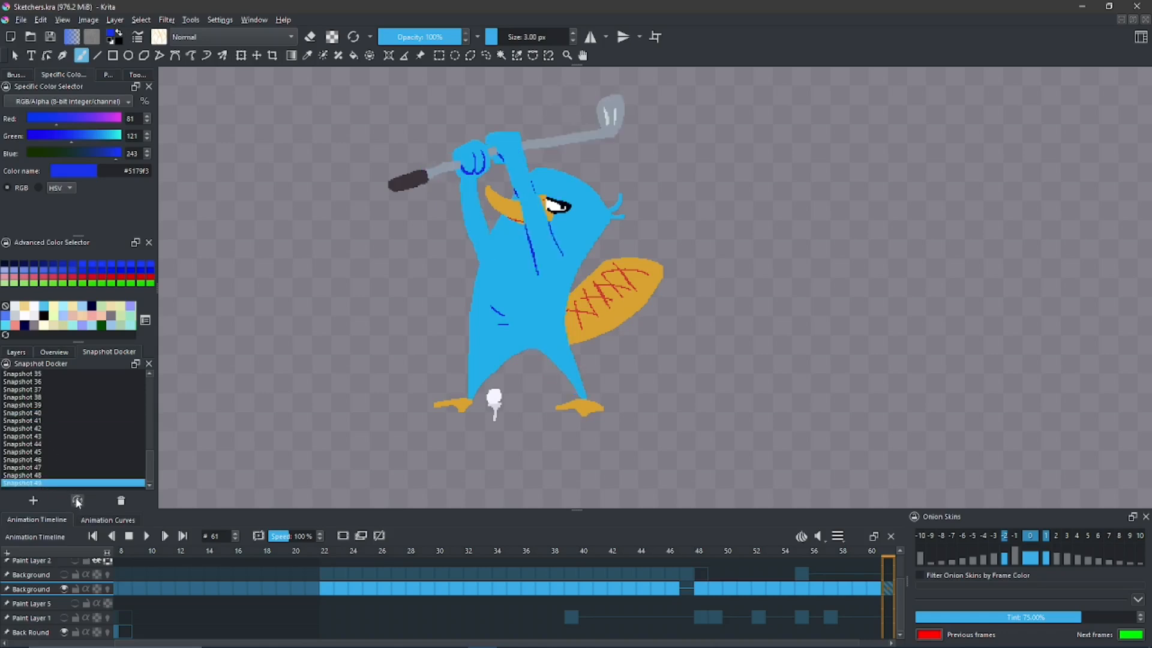
# - Try outlining and filling a tall light blue #51d8f3 block in the empty area beside the platypus, and undo it
pyautogui.press('space')
pyautogui.moveTo(495, 267); pyautogui.dragTo(392, 321)
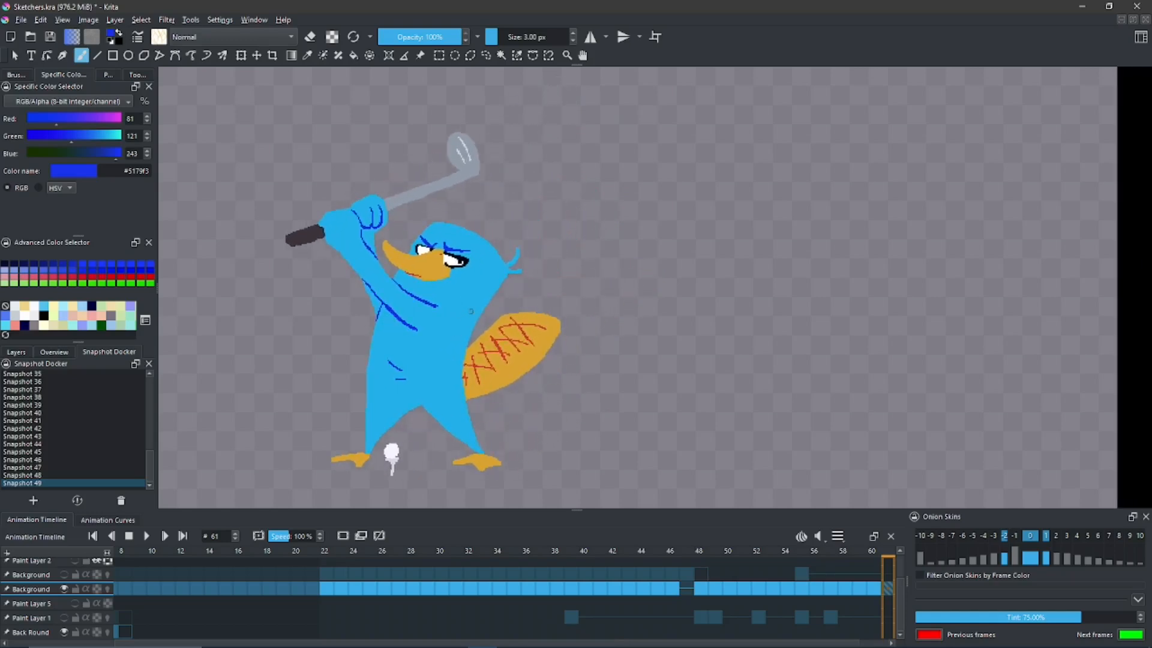
pyautogui.press('space')
pyautogui.moveTo(451, 304); pyautogui.dragTo(444, 304)
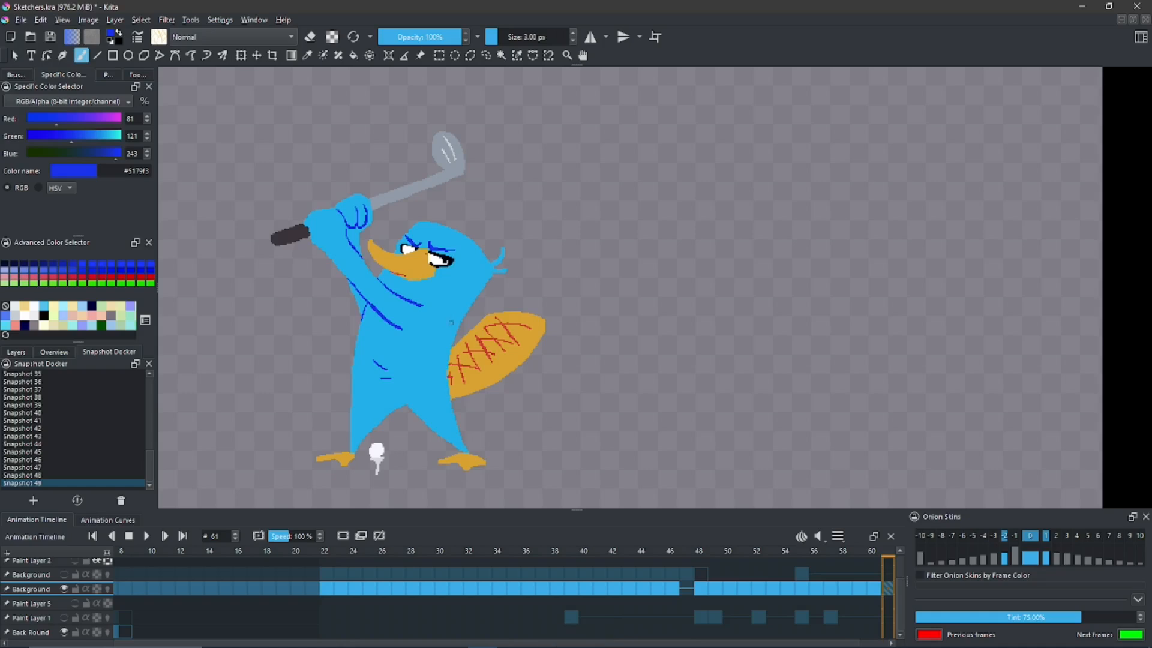
pyautogui.keyDown('ctrl'); pyautogui.click(450, 310); pyautogui.keyUp('ctrl')
pyautogui.moveTo(666, 226)
pyautogui.mouseDown()
pyautogui.moveTo(630, 358)
pyautogui.moveTo(646, 319)
pyautogui.moveTo(646, 367)
pyautogui.moveTo(764, 362)
pyautogui.moveTo(736, 205)
pyautogui.moveTo(691, 204)
pyautogui.moveTo(648, 223)
pyautogui.moveTo(647, 247)
pyautogui.mouseUp()
pyautogui.hotkey('ctrl', 'z')
pyautogui.press('f')
pyautogui.click(673, 261)
pyautogui.press('b')
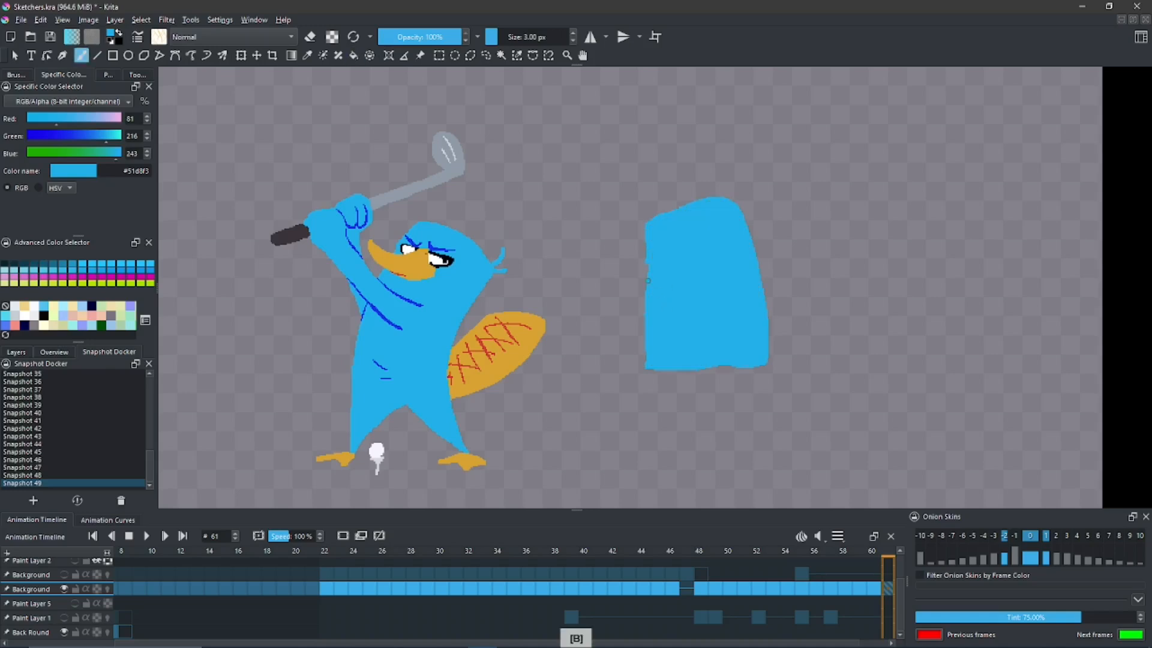
pyautogui.hotkey('ctrl', 'z')
pyautogui.hotkey('ctrl', 'z')
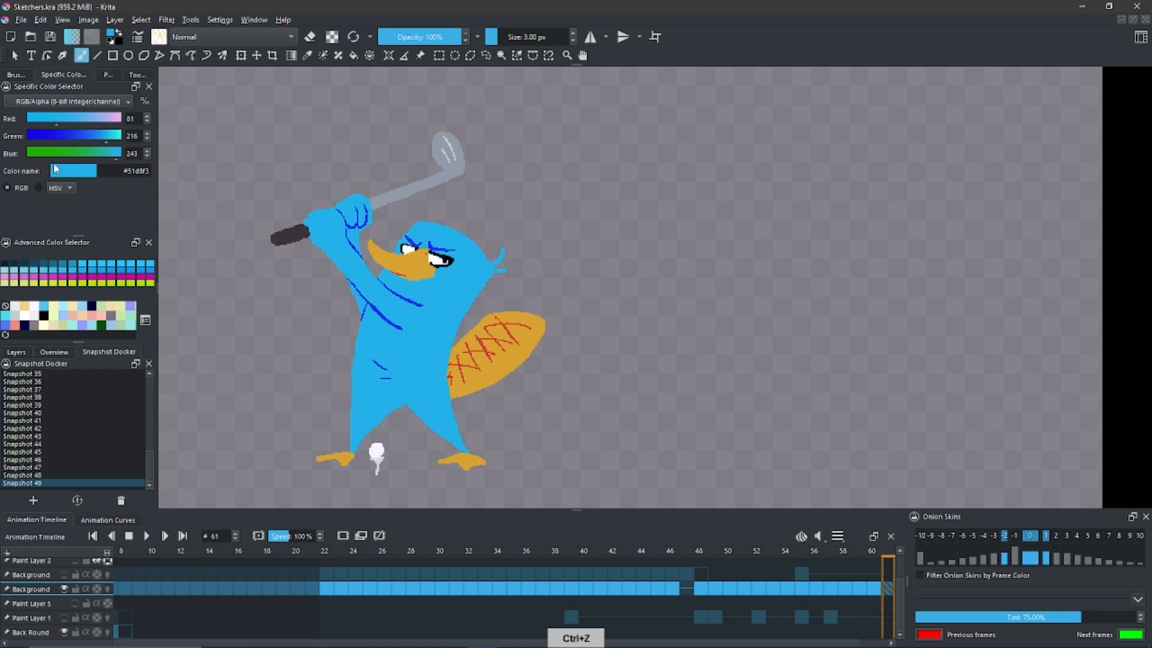
# - Outline a large rounded triangle beside the platypus in red #e85680 and fill it with the same color
pyautogui.moveTo(93, 120); pyautogui.dragTo(73, 152)
pyautogui.moveTo(701, 284)
pyautogui.mouseDown()
pyautogui.moveTo(586, 271)
pyautogui.moveTo(531, 373)
pyautogui.moveTo(680, 398)
pyautogui.moveTo(782, 364)
pyautogui.moveTo(671, 220)
pyautogui.moveTo(636, 192)
pyautogui.moveTo(608, 224)
pyautogui.mouseUp()
pyautogui.press('f')
pyautogui.click(632, 249)
pyautogui.press('b')
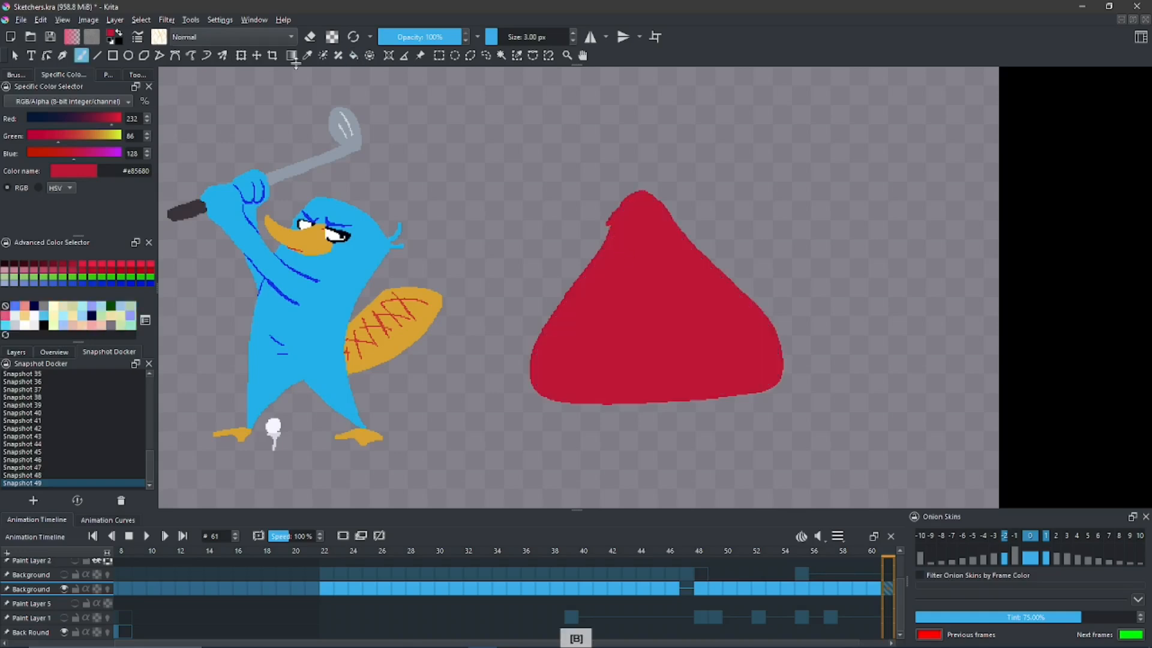
# - Smooth the rough bump near the red triangle's tip with the brush in eraser mode
pyautogui.click(310, 37)
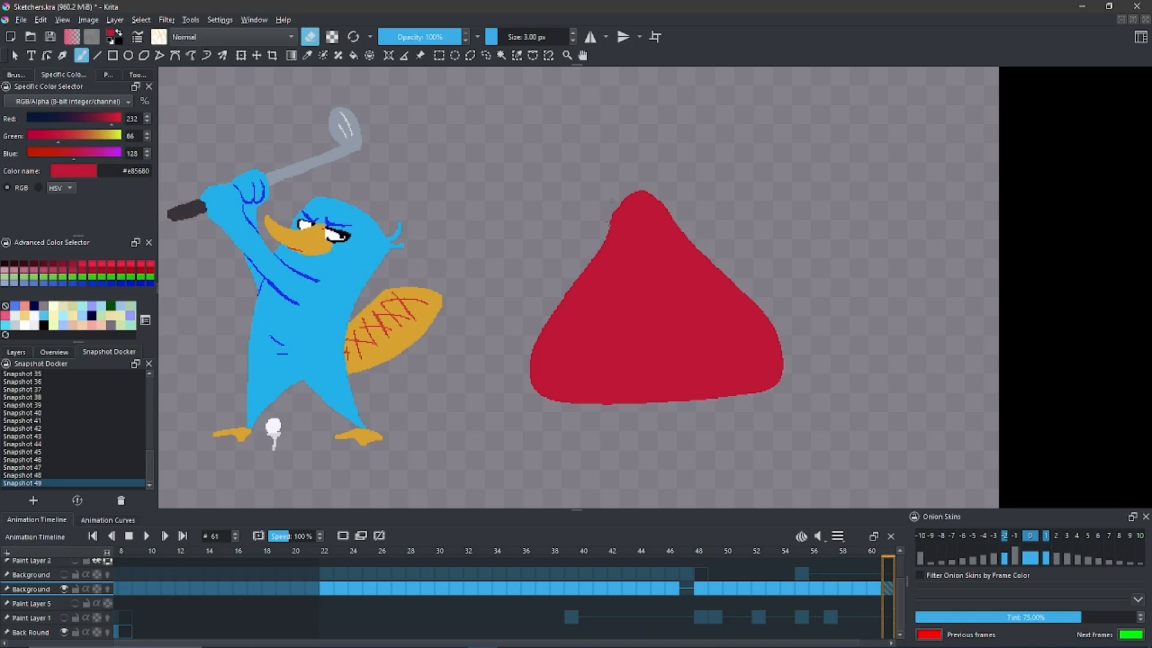
pyautogui.moveTo(618, 208); pyautogui.dragTo(609, 226)
pyautogui.keyDown('ctrl'); pyautogui.click(629, 231); pyautogui.keyUp('ctrl')
# - Draw two curved eyes with pupils and a small open mouth on the red triangle in dark red #a4235e
pyautogui.moveTo(90, 117); pyautogui.dragTo(39, 135)
pyautogui.moveTo(64, 118); pyautogui.dragTo(87, 118)
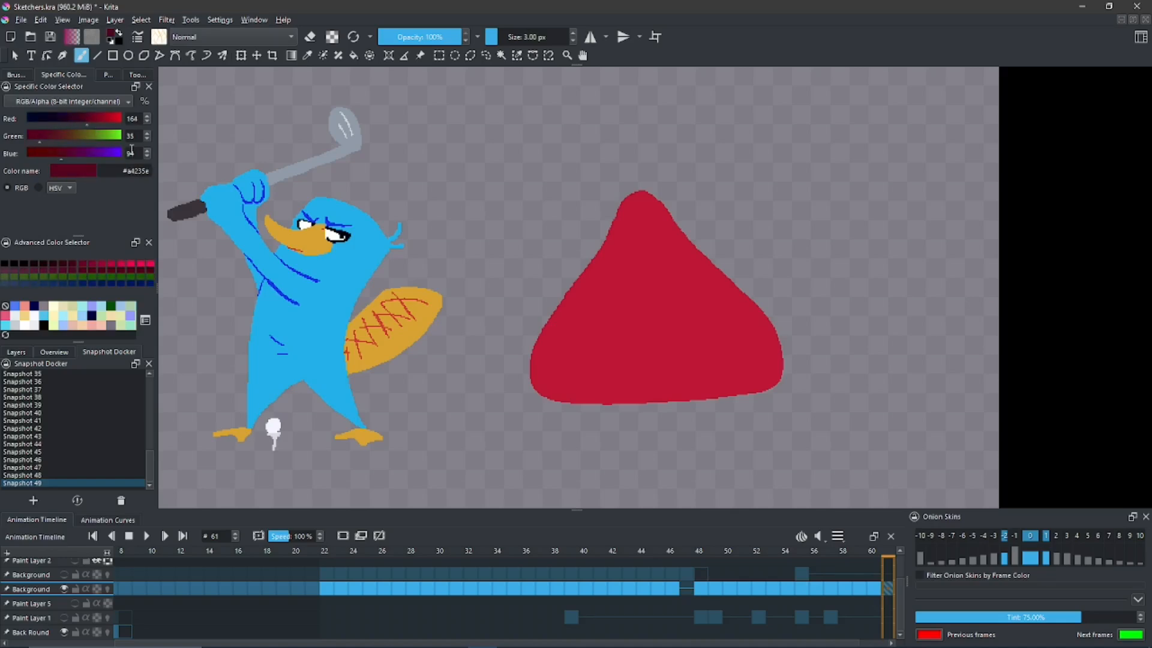
pyautogui.moveTo(642, 290); pyautogui.dragTo(635, 276)
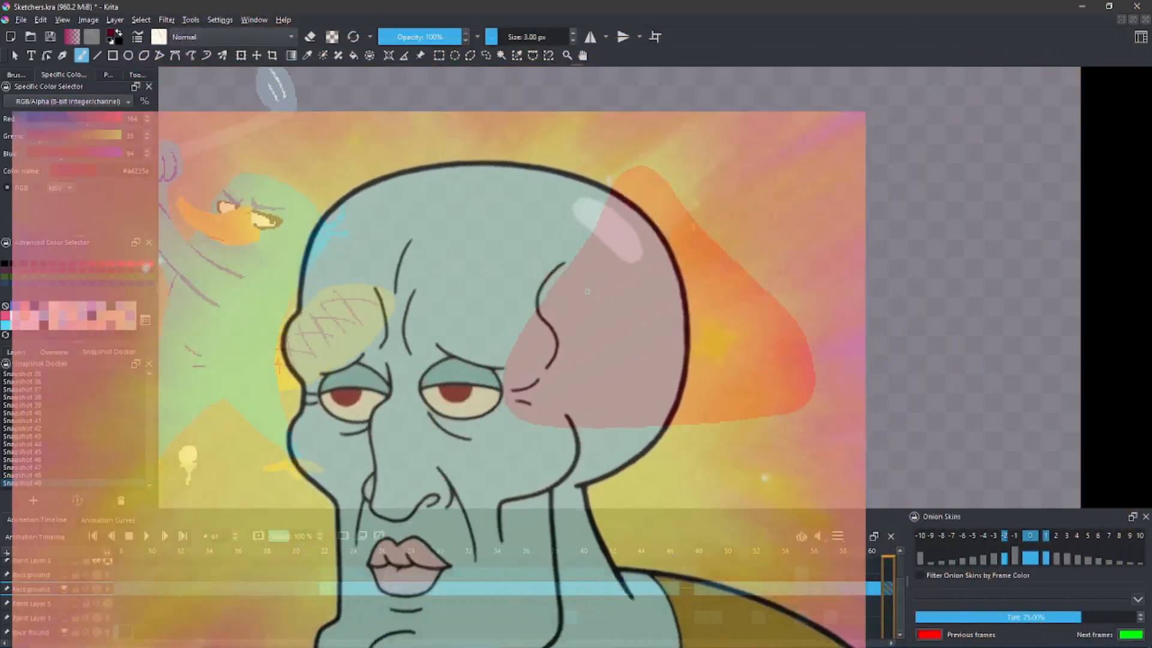
pyautogui.press('space')
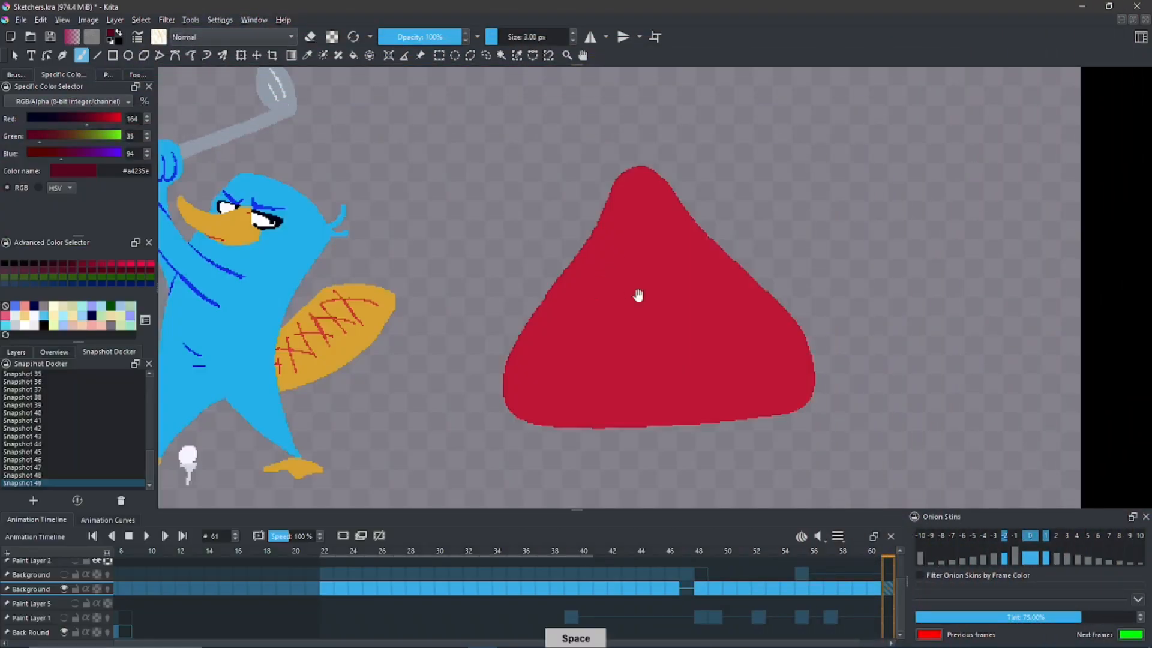
pyautogui.moveTo(638, 295)
pyautogui.mouseDown()
pyautogui.moveTo(596, 278)
pyautogui.moveTo(620, 273)
pyautogui.mouseUp()
pyautogui.hotkey('ctrl', 'z')
pyautogui.moveTo(550, 293)
pyautogui.mouseDown()
pyautogui.moveTo(616, 267)
pyautogui.moveTo(612, 290)
pyautogui.mouseUp()
pyautogui.moveTo(686, 276)
pyautogui.mouseDown()
pyautogui.moveTo(643, 292)
pyautogui.moveTo(600, 268)
pyautogui.mouseUp()
pyautogui.moveTo(620, 364)
pyautogui.mouseDown()
pyautogui.moveTo(635, 360)
pyautogui.moveTo(617, 375)
pyautogui.moveTo(641, 365)
pyautogui.moveTo(614, 374)
pyautogui.mouseUp()
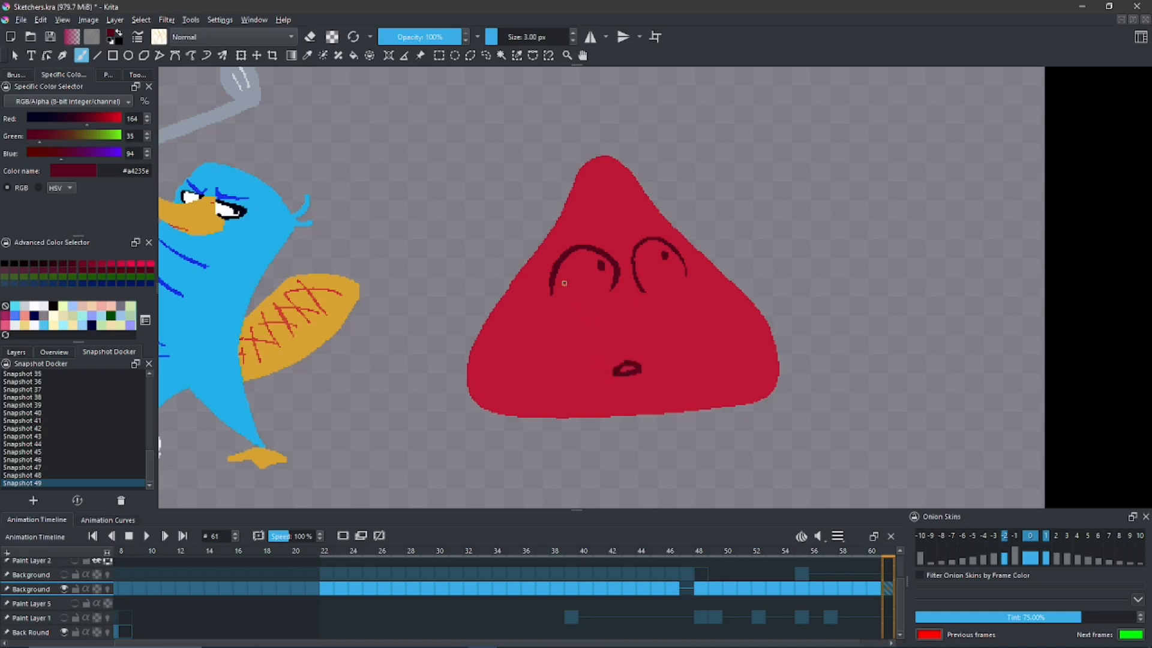
pyautogui.moveTo(586, 347); pyautogui.dragTo(565, 334)
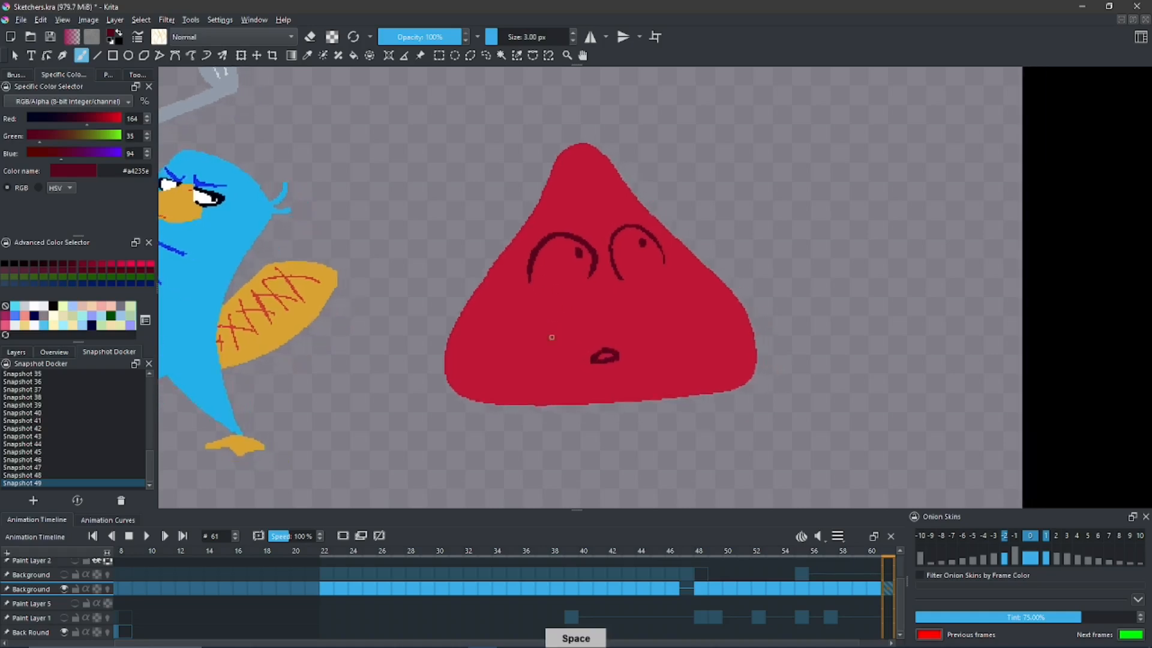
# - Save a snapshot of the red triangle's curved-eye face, and undo its pupils and mouth
pyautogui.click(34, 500)
pyautogui.moveTo(548, 247); pyautogui.dragTo(526, 285)
pyautogui.hotkey('ctrl', 'z')
pyautogui.hotkey('ctrl', 'z')
pyautogui.hotkey('ctrl', 'z')
pyautogui.hotkey('ctrl', 'z')
pyautogui.hotkey('ctrl', 'z')
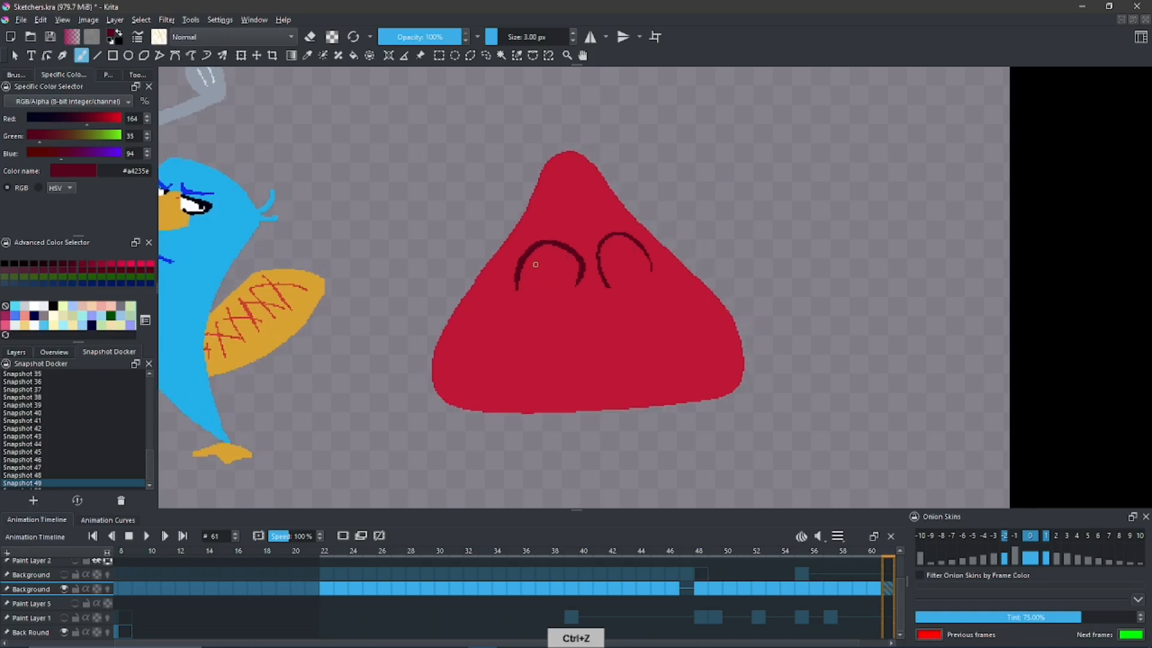
# - Draw two curled C-shaped eyes and a small flat mouth near the base on the red triangle in dark red #a4235e
pyautogui.moveTo(551, 256)
pyautogui.mouseDown()
pyautogui.moveTo(524, 248)
pyautogui.moveTo(525, 293)
pyautogui.moveTo(567, 278)
pyautogui.moveTo(557, 259)
pyautogui.moveTo(567, 242)
pyautogui.moveTo(548, 232)
pyautogui.moveTo(521, 258)
pyautogui.moveTo(520, 282)
pyautogui.moveTo(564, 280)
pyautogui.mouseUp()
pyautogui.hotkey('ctrl', 'z')
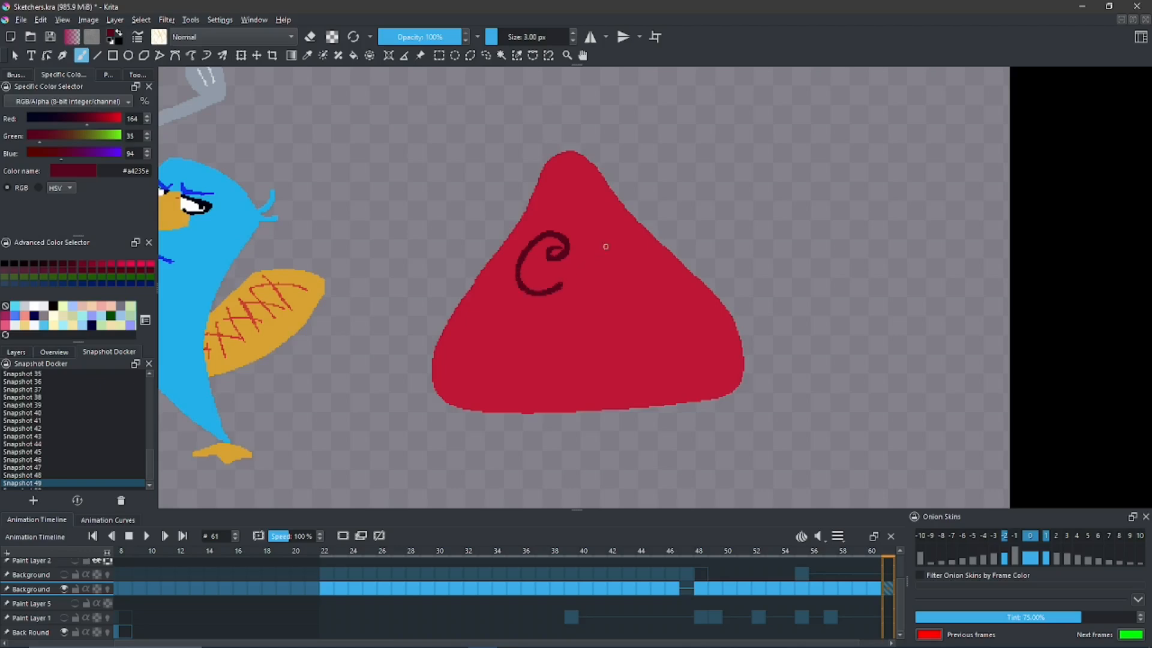
pyautogui.moveTo(624, 240)
pyautogui.mouseDown()
pyautogui.moveTo(595, 276)
pyautogui.moveTo(637, 283)
pyautogui.mouseUp()
pyautogui.hotkey('ctrl', 'z')
pyautogui.moveTo(623, 243)
pyautogui.mouseDown()
pyautogui.moveTo(625, 228)
pyautogui.moveTo(613, 289)
pyautogui.moveTo(633, 283)
pyautogui.mouseUp()
pyautogui.moveTo(595, 388); pyautogui.dragTo(568, 392)
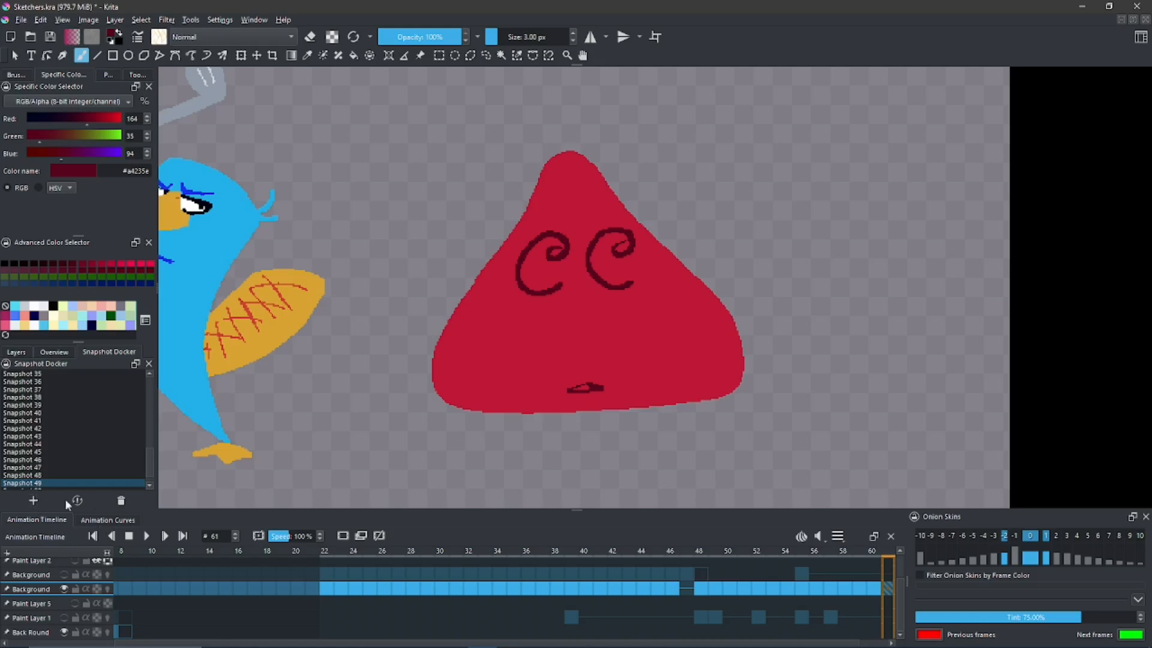
# - Undo the curled face and draw two large rounded eye outlines, open at the top, on the red triangle
pyautogui.hotkey('ctrl', 'z')
pyautogui.hotkey('ctrl', 'z')
pyautogui.hotkey('ctrl', 'z')
pyautogui.moveTo(534, 234)
pyautogui.mouseDown()
pyautogui.moveTo(512, 276)
pyautogui.moveTo(561, 282)
pyautogui.mouseUp()
pyautogui.hotkey('ctrl', 'z')
pyautogui.moveTo(544, 231)
pyautogui.mouseDown()
pyautogui.moveTo(598, 279)
pyautogui.moveTo(616, 233)
pyautogui.mouseUp()
pyautogui.hotkey('ctrl', 'z')
pyautogui.moveTo(596, 279)
pyautogui.mouseDown()
pyautogui.moveTo(651, 282)
pyautogui.moveTo(624, 216)
pyautogui.moveTo(646, 286)
pyautogui.mouseUp()
pyautogui.hotkey('ctrl', 'z')
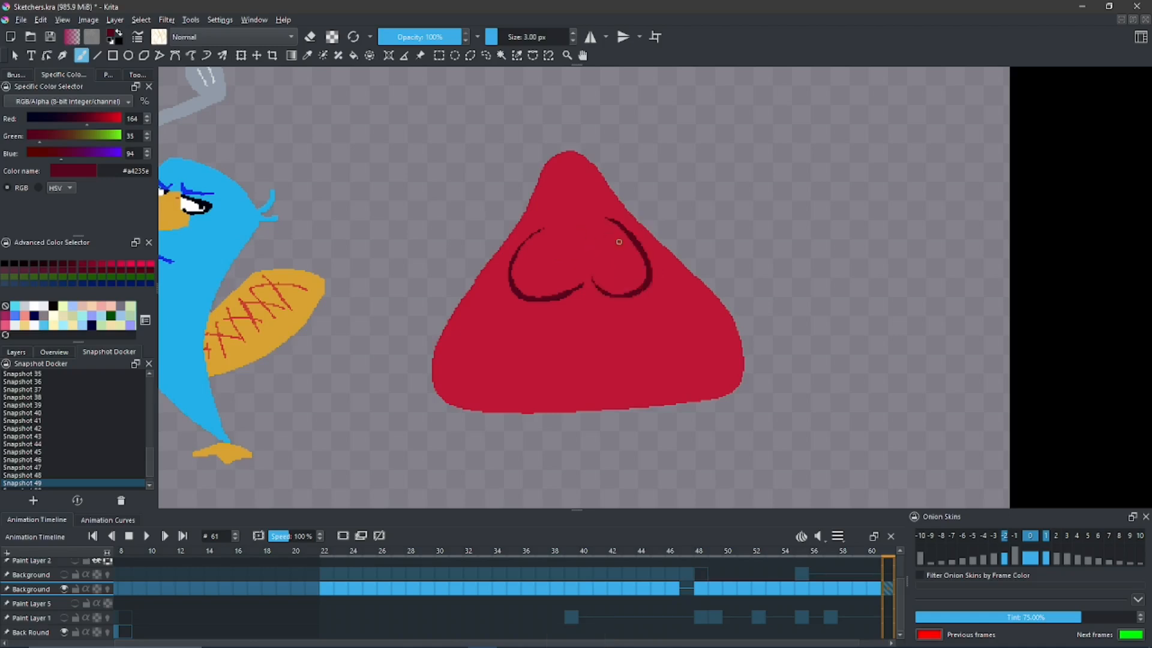
# - Add star-shaped pupils inside the rounded eyes and a wide smiling mouth with a notched upper lip
pyautogui.moveTo(619, 242)
pyautogui.mouseDown()
pyautogui.moveTo(618, 233)
pyautogui.moveTo(609, 249)
pyautogui.moveTo(602, 237)
pyautogui.moveTo(617, 246)
pyautogui.moveTo(618, 234)
pyautogui.moveTo(547, 255)
pyautogui.moveTo(562, 233)
pyautogui.mouseUp()
pyautogui.hotkey('ctrl', 'z')
pyautogui.moveTo(584, 360)
pyautogui.mouseDown()
pyautogui.moveTo(526, 358)
pyautogui.moveTo(609, 387)
pyautogui.moveTo(600, 339)
pyautogui.moveTo(583, 364)
pyautogui.mouseUp()
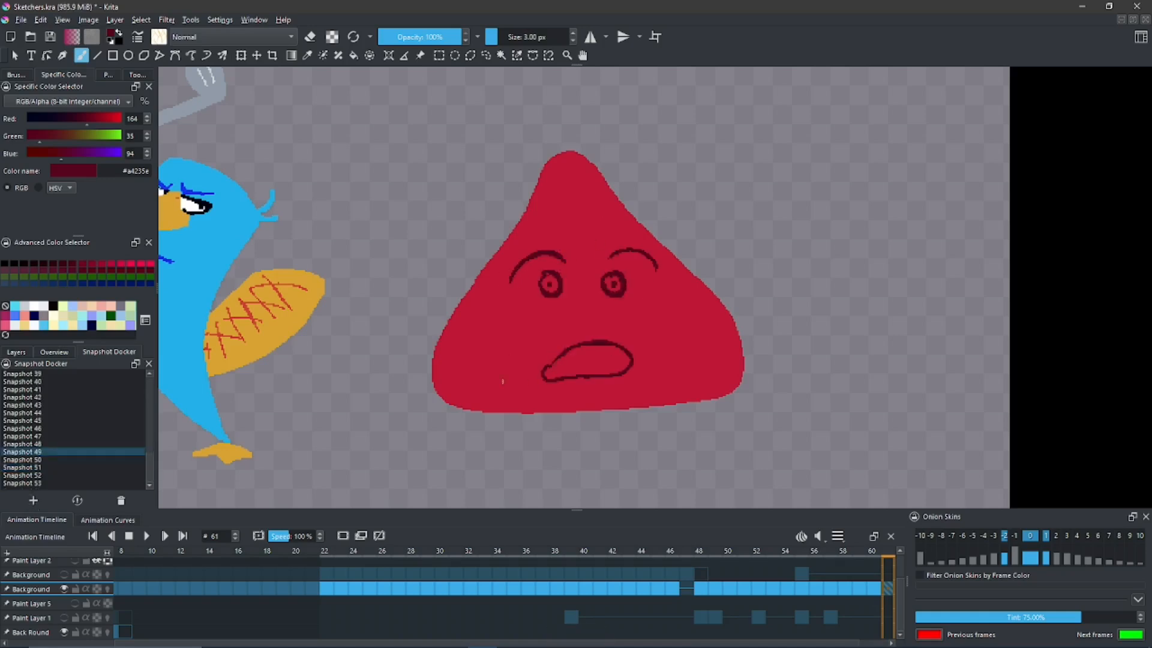
# - Restore the snapshots in turn from Snapshot 49 up to Snapshot 54 to review the triangle's different expressions
pyautogui.click(77, 500)
pyautogui.click(51, 460)
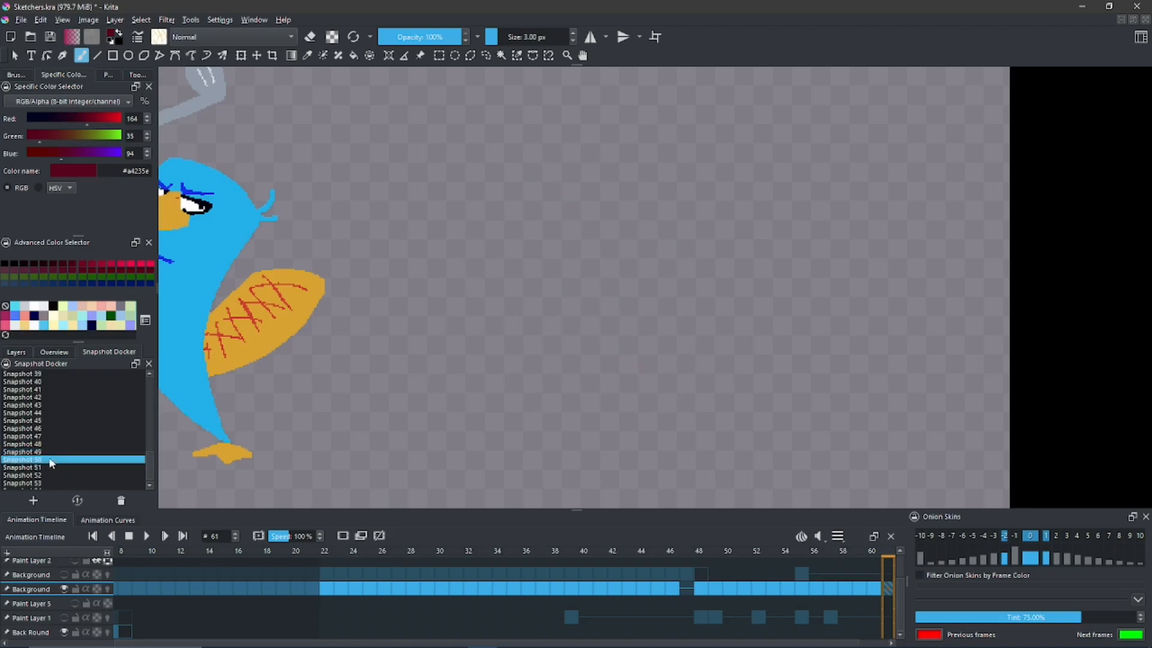
pyautogui.click(77, 500)
pyautogui.click(45, 466)
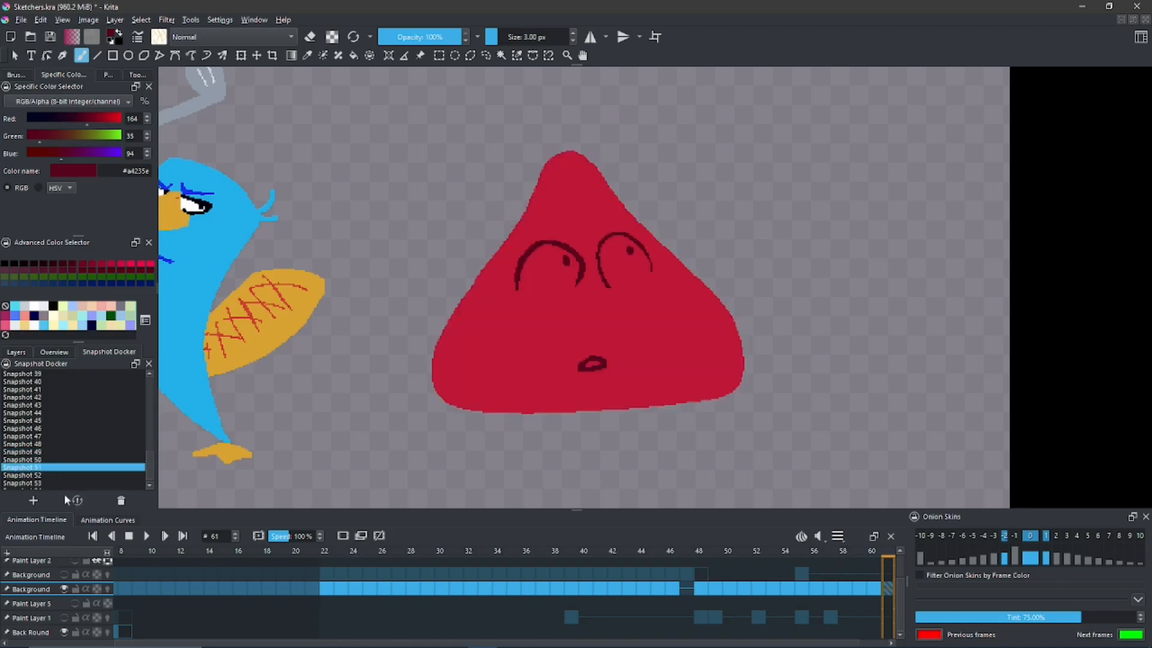
pyautogui.click(82, 499)
pyautogui.click(41, 474)
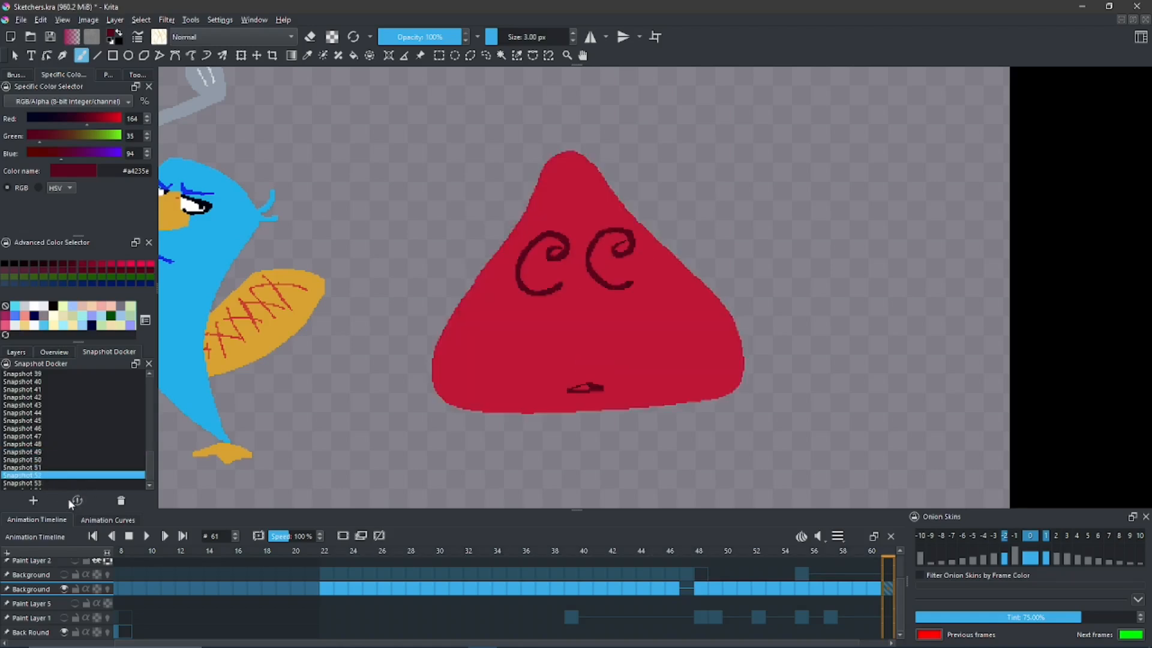
pyautogui.click(76, 500)
pyautogui.click(68, 482)
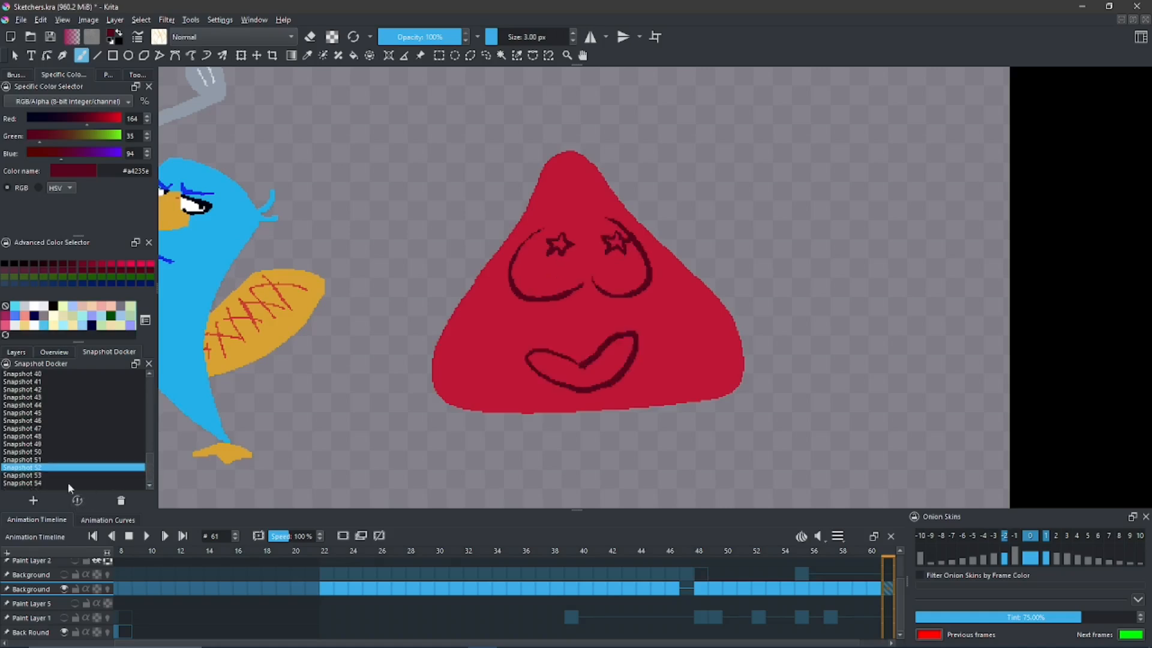
pyautogui.click(76, 500)
pyautogui.click(55, 486)
pyautogui.click(78, 502)
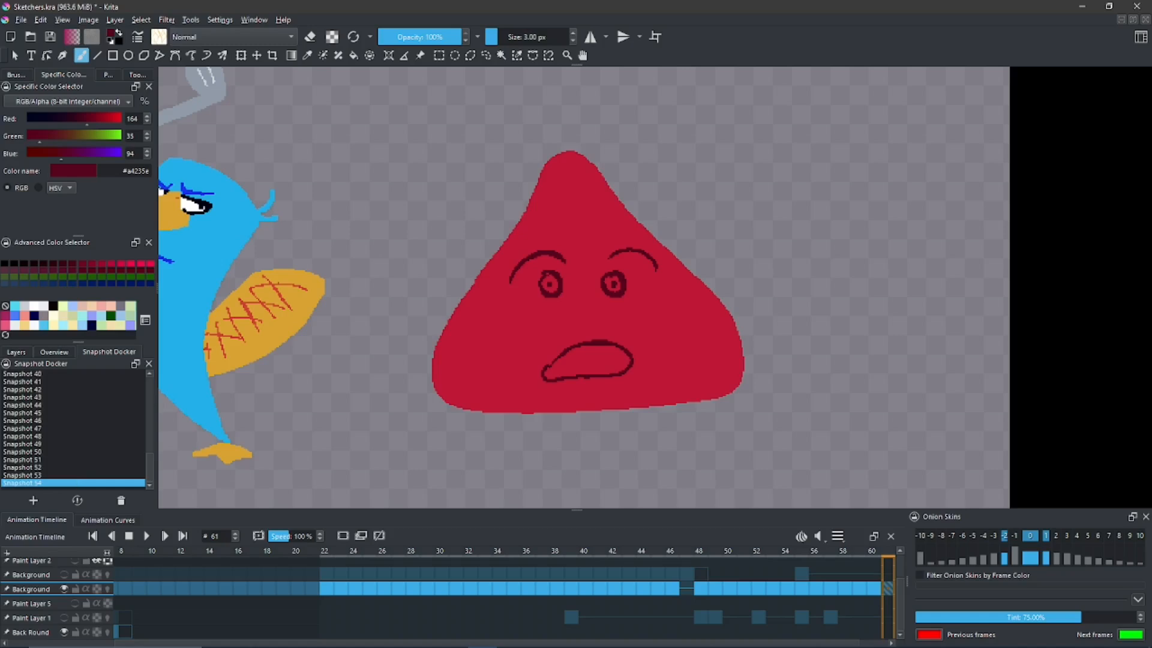
# - Step back through Snapshots 53, 52, 51 and 50, restoring each to compare the triangle's faces
pyautogui.click(38, 476)
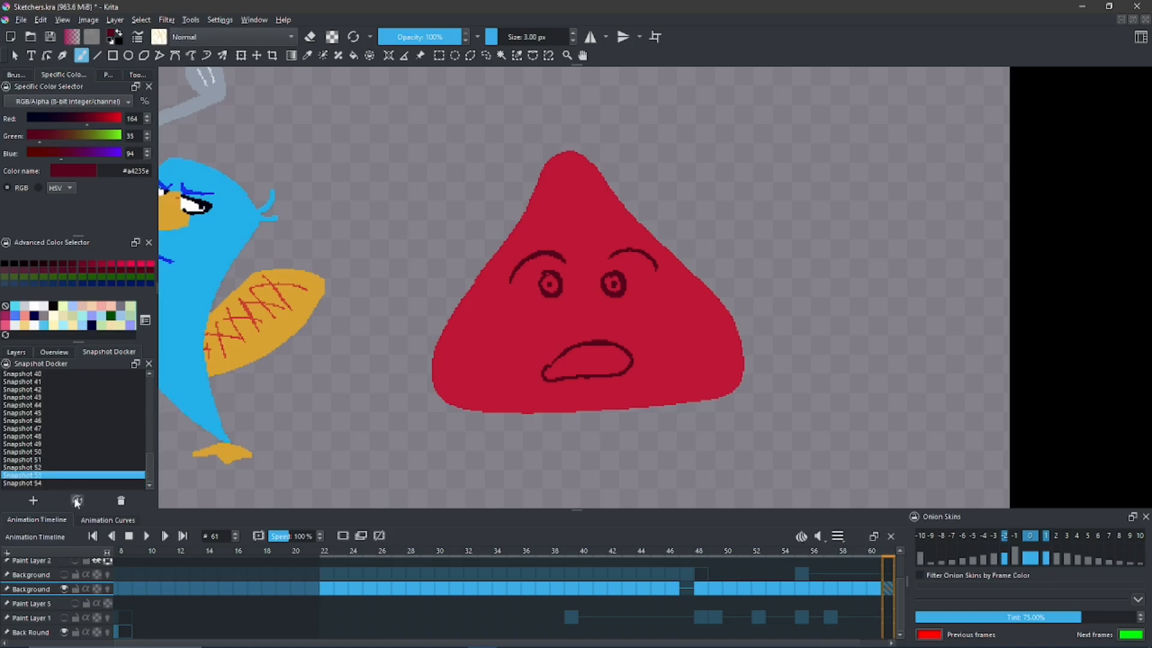
pyautogui.click(77, 500)
pyautogui.click(42, 467)
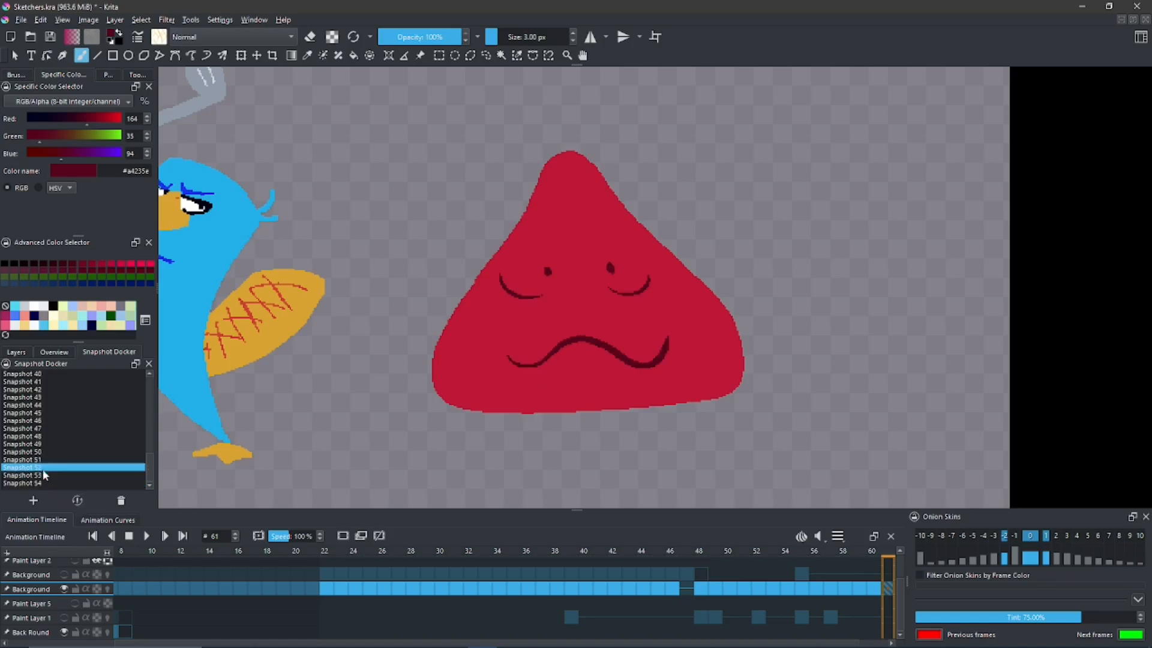
pyautogui.click(77, 500)
pyautogui.click(40, 459)
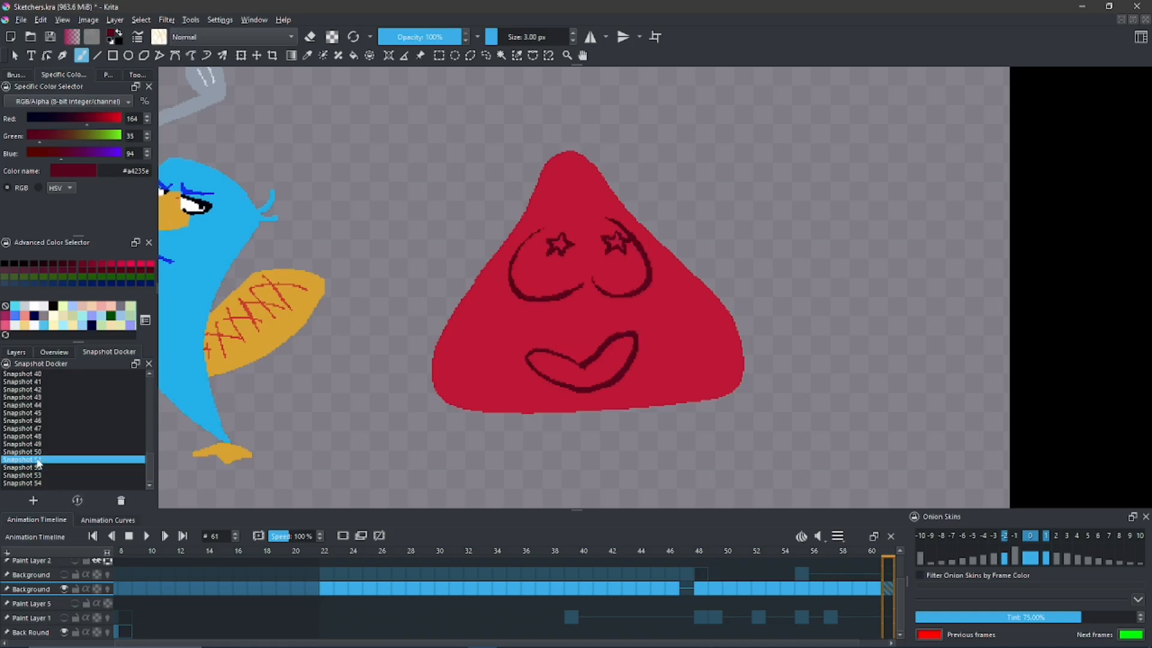
pyautogui.click(81, 501)
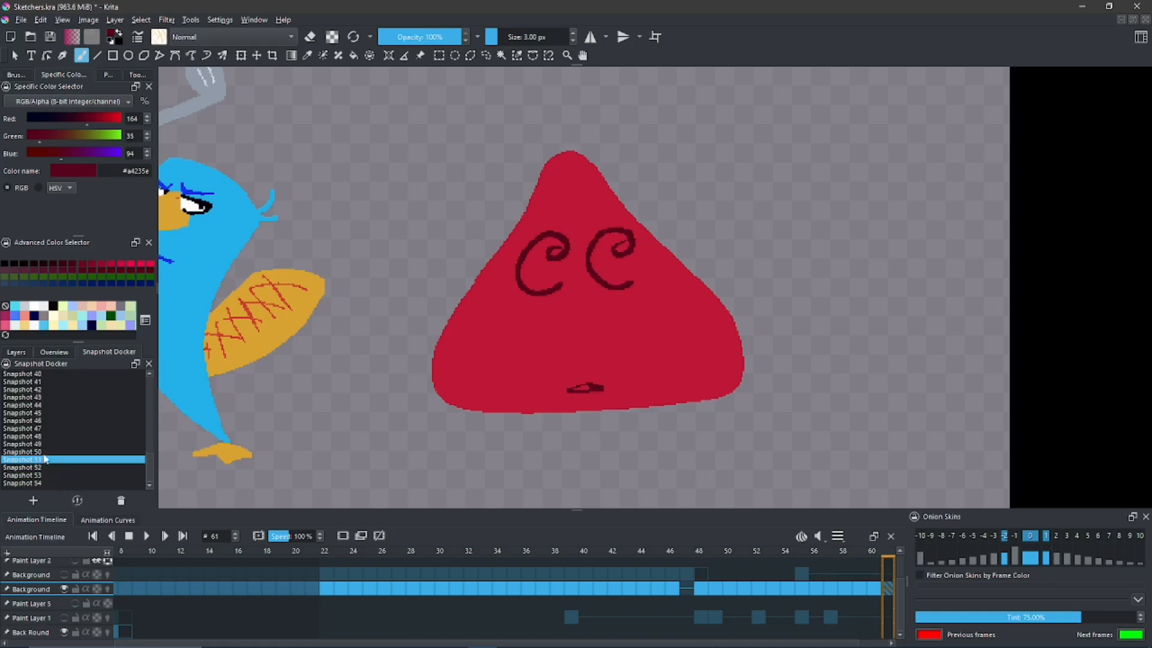
pyautogui.click(42, 451)
pyautogui.click(75, 500)
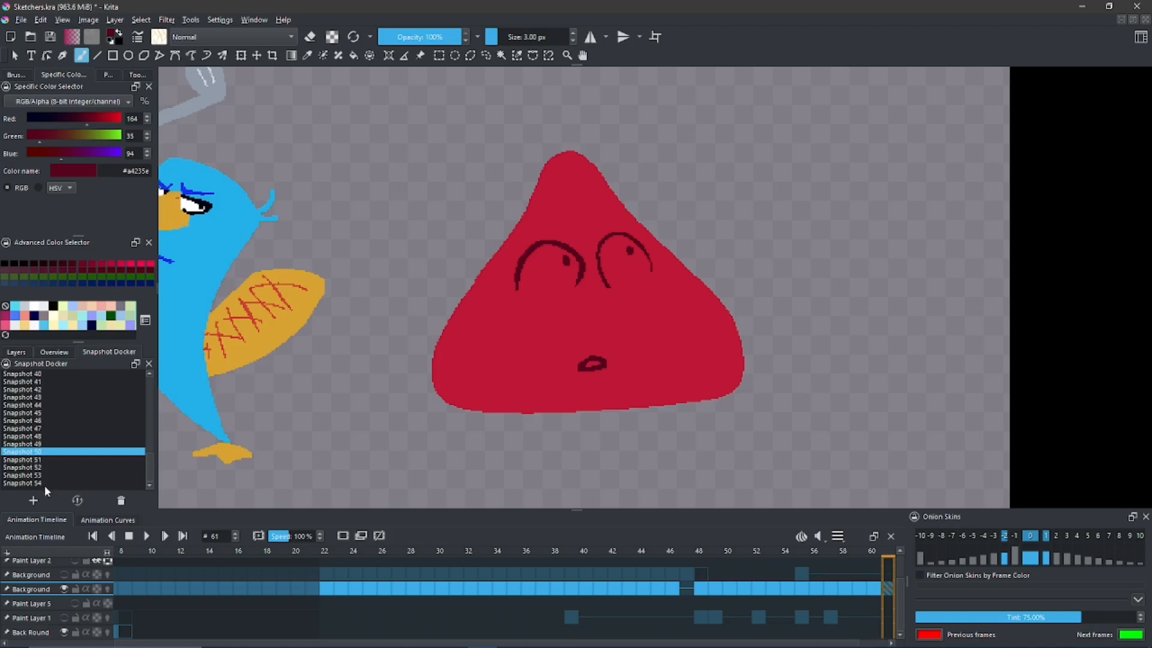
# - Restore Snapshots 51 through 54 in ascending order to examine how the triangle's expression changes
pyautogui.click(40, 460)
pyautogui.click(76, 499)
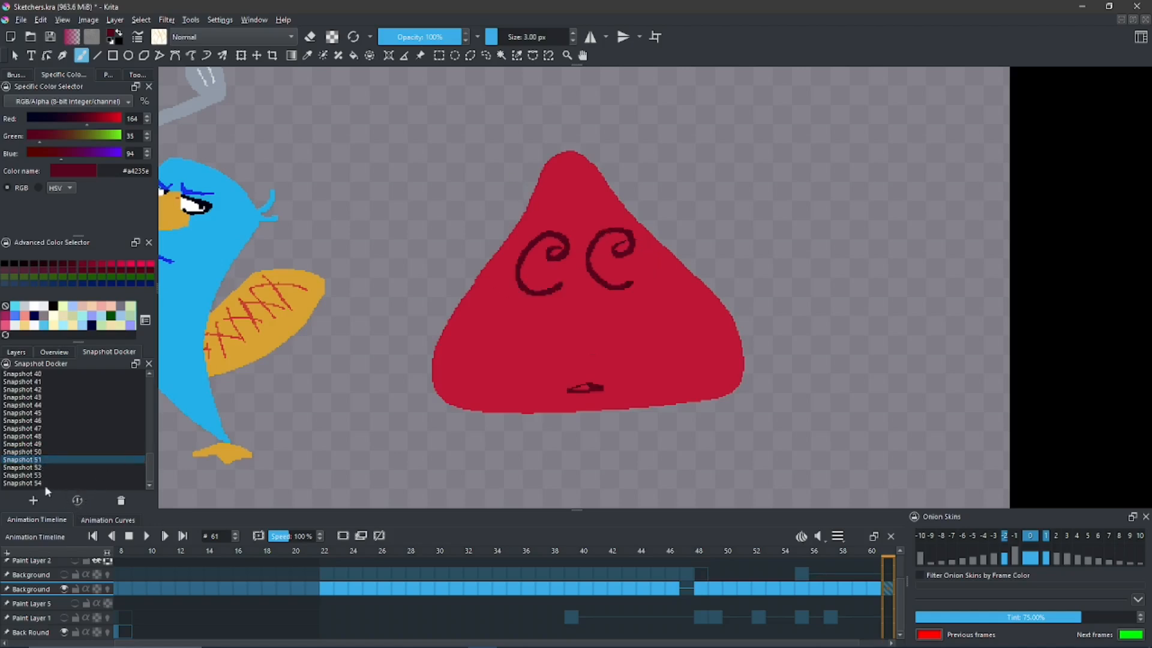
pyautogui.click(36, 467)
pyautogui.click(77, 500)
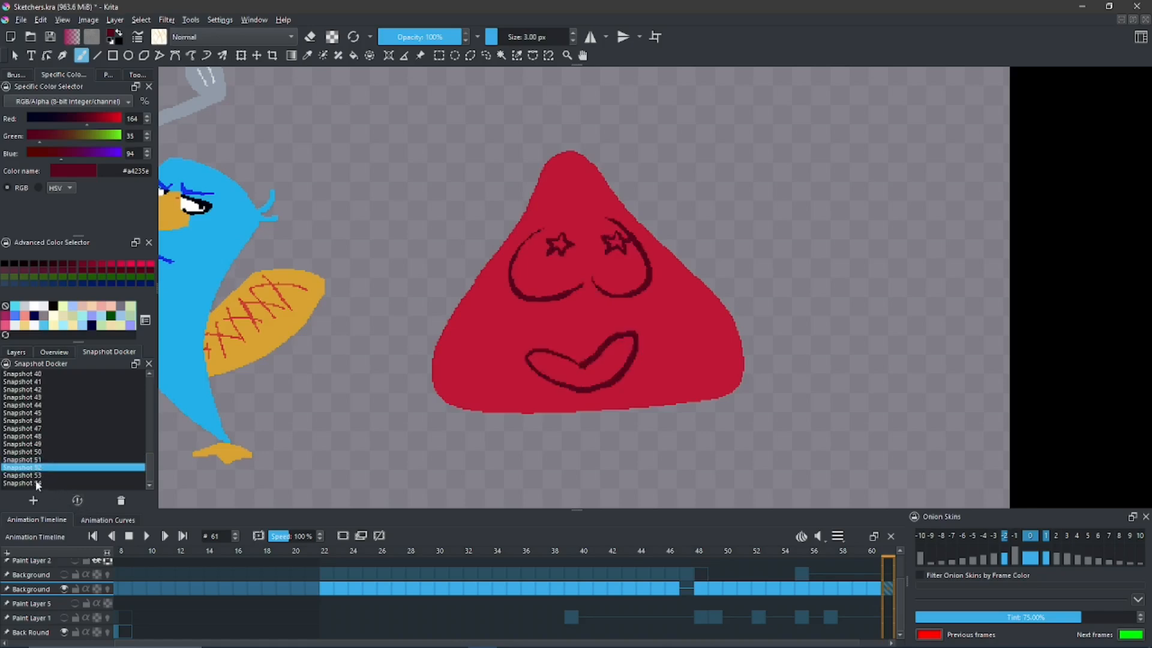
pyautogui.click(37, 482)
pyautogui.click(78, 499)
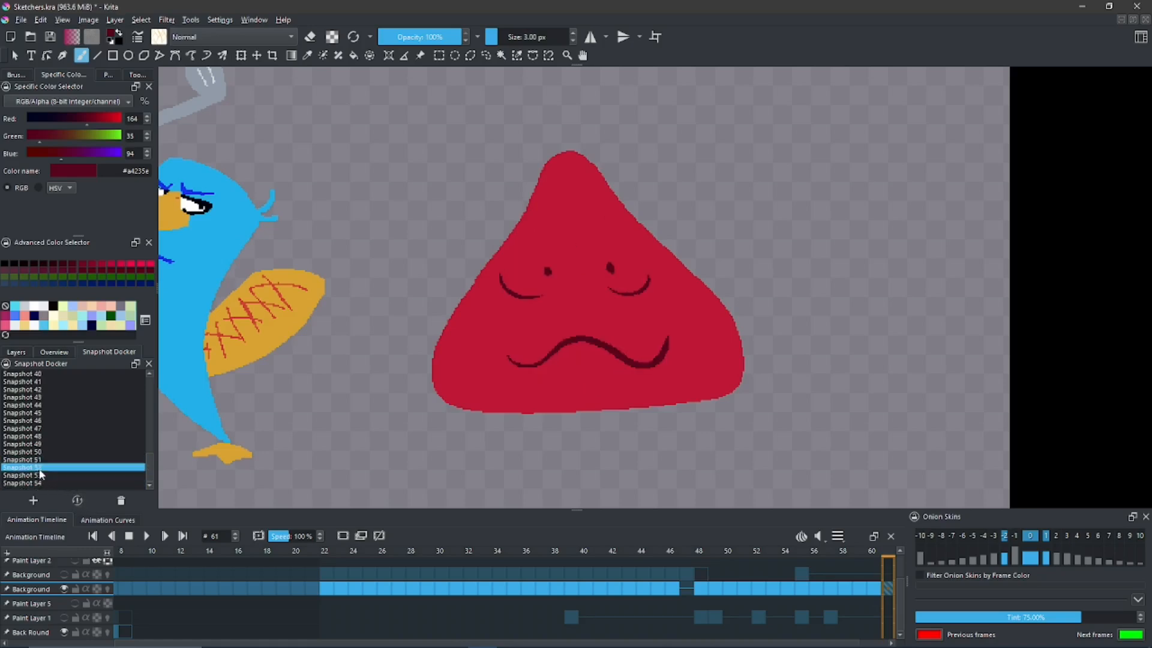
pyautogui.click(55, 484)
pyautogui.click(77, 500)
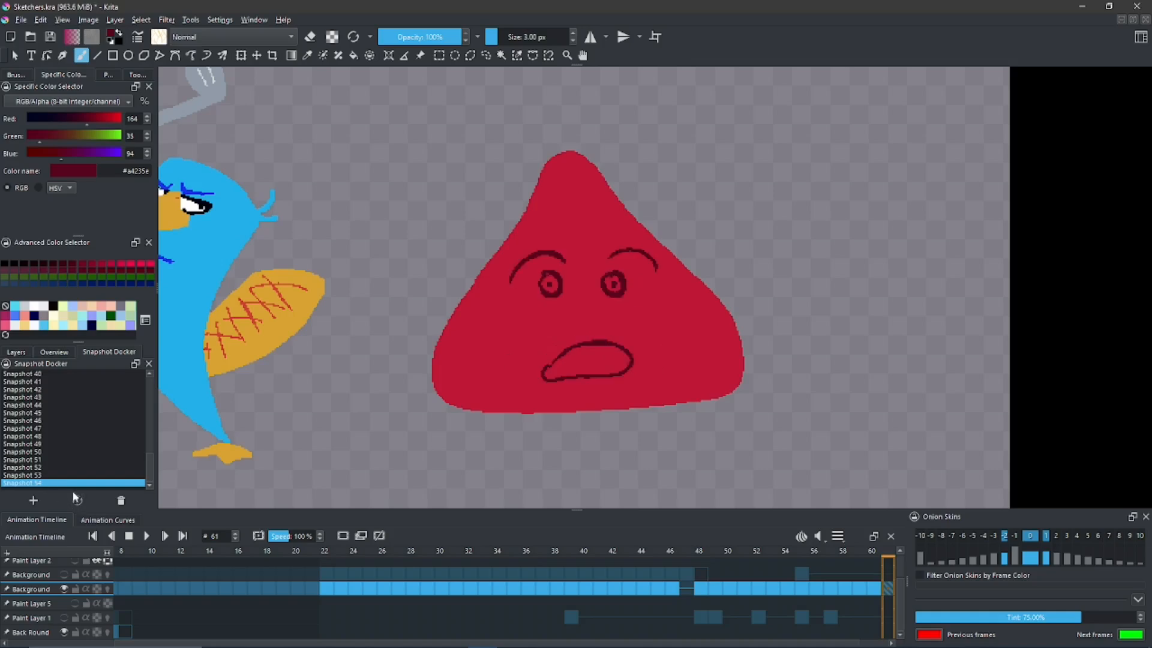
# - Restore Snapshots 53, 52, 51 and 50 in descending order to compare the triangle's expressions again
pyautogui.click(53, 475)
pyautogui.click(77, 501)
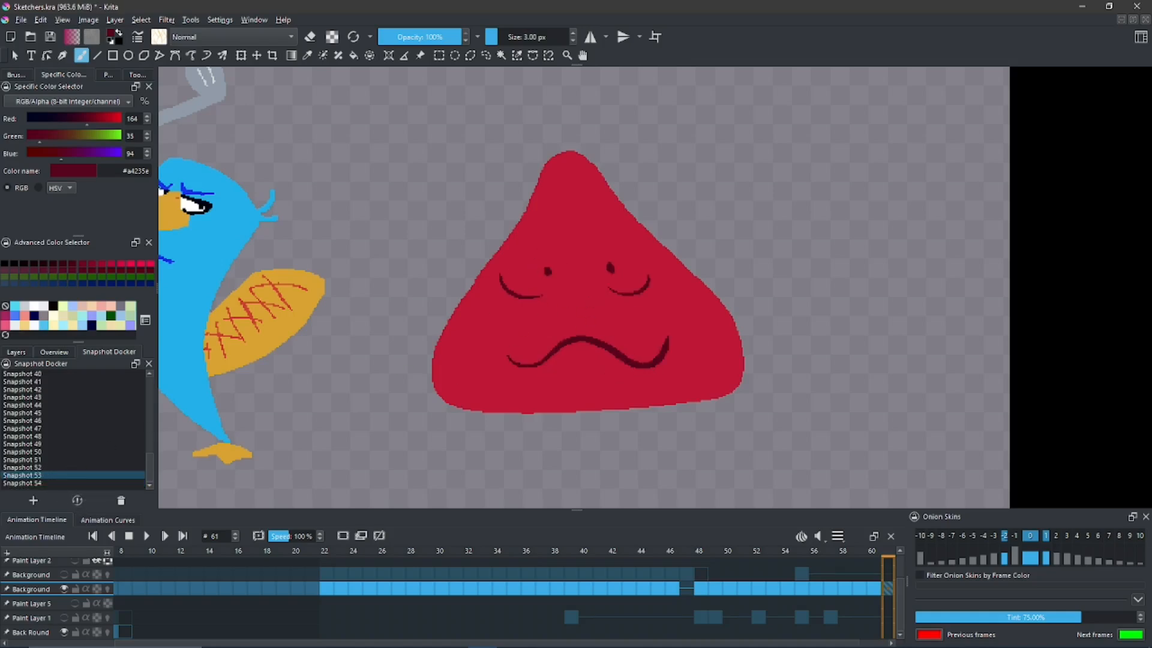
pyautogui.click(43, 468)
pyautogui.click(77, 500)
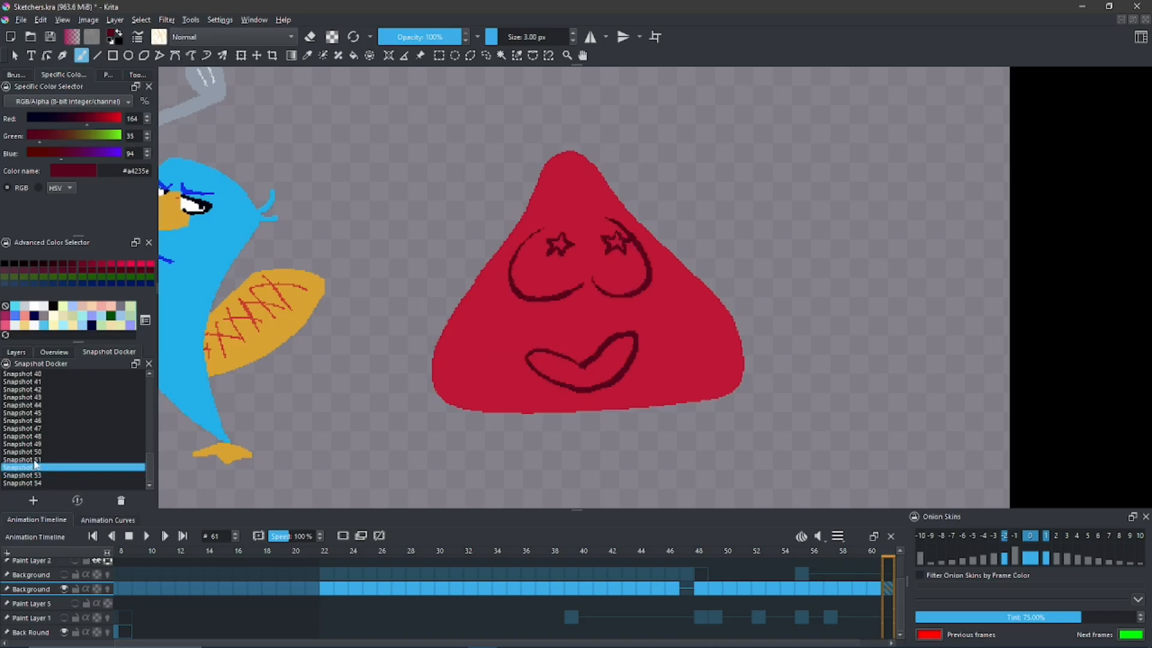
pyautogui.click(35, 460)
pyautogui.click(77, 501)
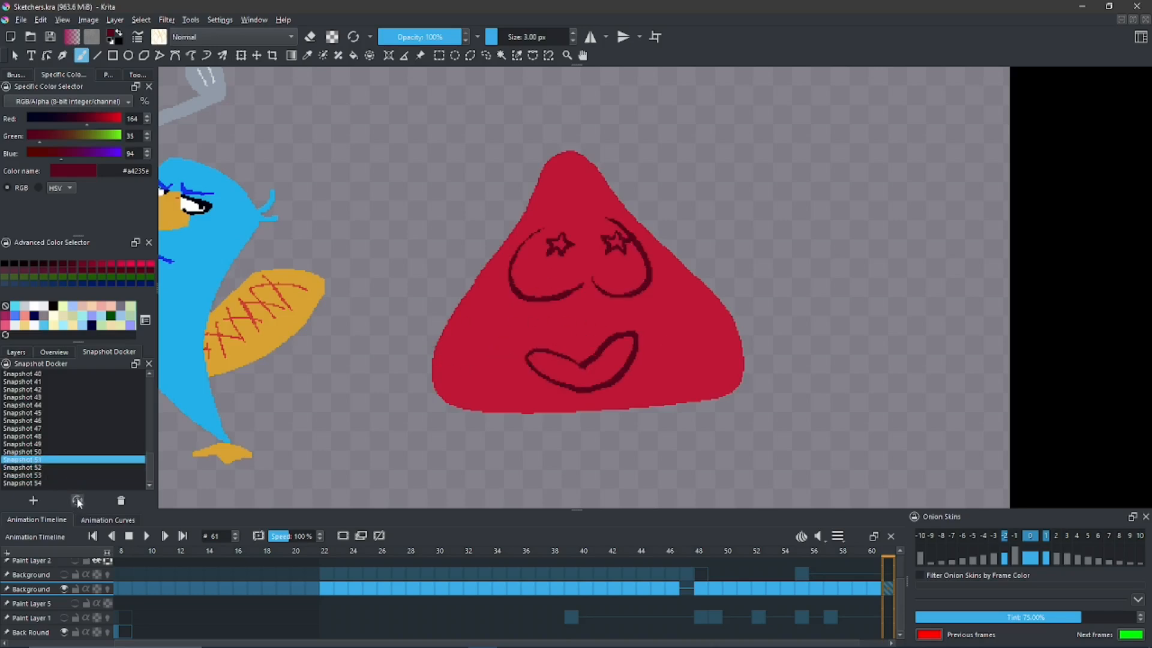
pyautogui.click(46, 468)
pyautogui.click(52, 460)
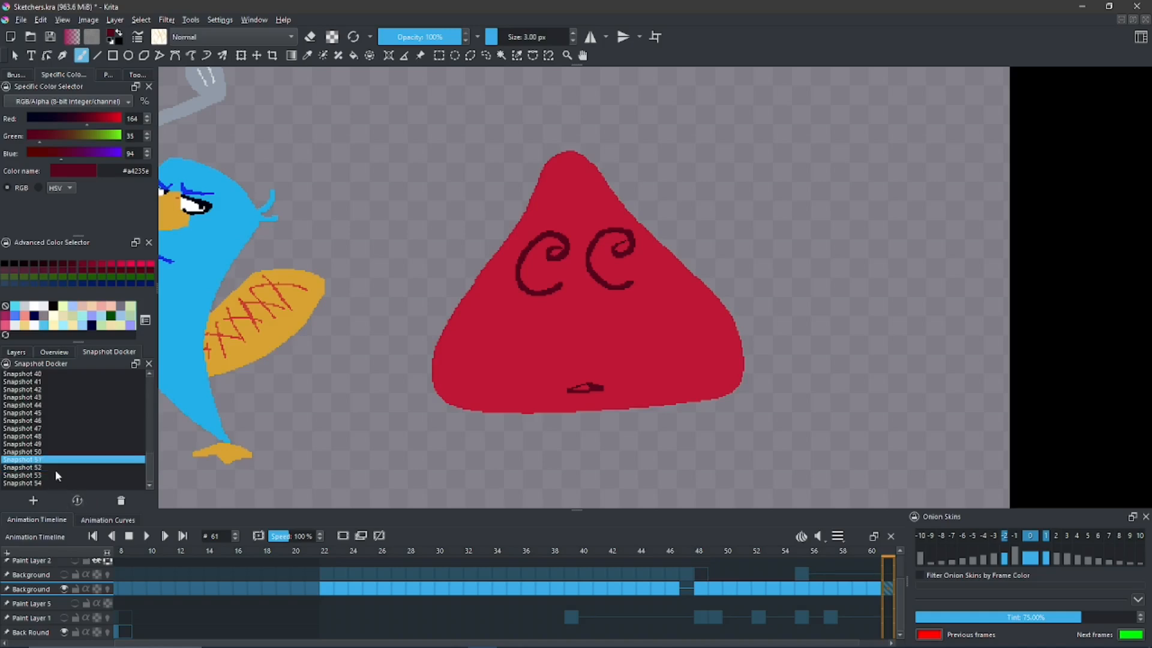
pyautogui.click(77, 500)
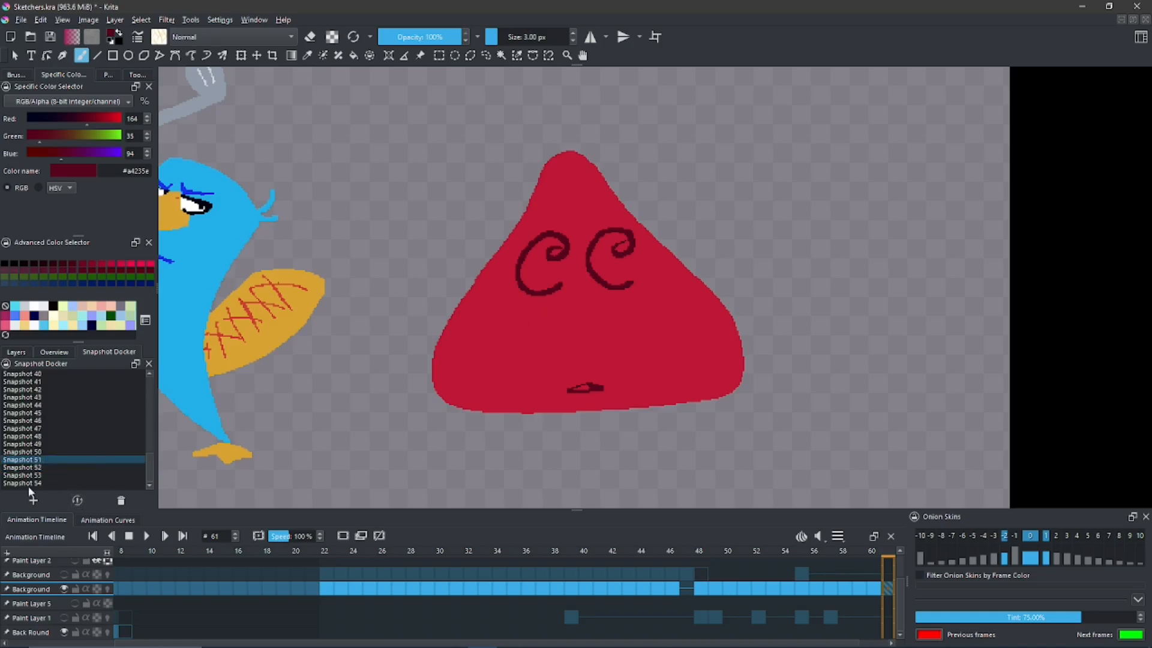
pyautogui.click(41, 460)
pyautogui.press('Up')
pyautogui.click(76, 501)
# - Restore Snapshot 54 and fill the triangle's brows, eyes and mouth with its body red #e85680 to blank the face
pyautogui.click(59, 483)
pyautogui.click(76, 500)
pyautogui.moveTo(467, 324)
pyautogui.mouseDown()
pyautogui.moveTo(438, 339)
pyautogui.moveTo(454, 340)
pyautogui.mouseUp()
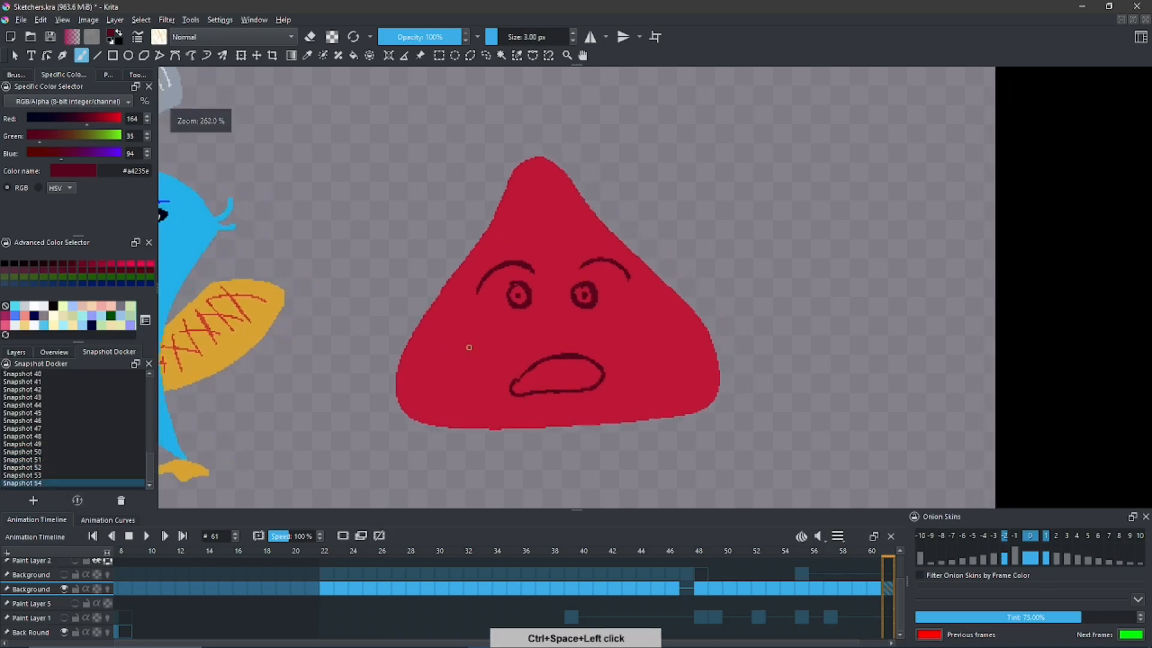
pyautogui.keyDown('ctrl'); pyautogui.click(476, 329); pyautogui.keyUp('ctrl')
pyautogui.press('f')
pyautogui.moveTo(520, 300); pyautogui.dragTo(606, 271)
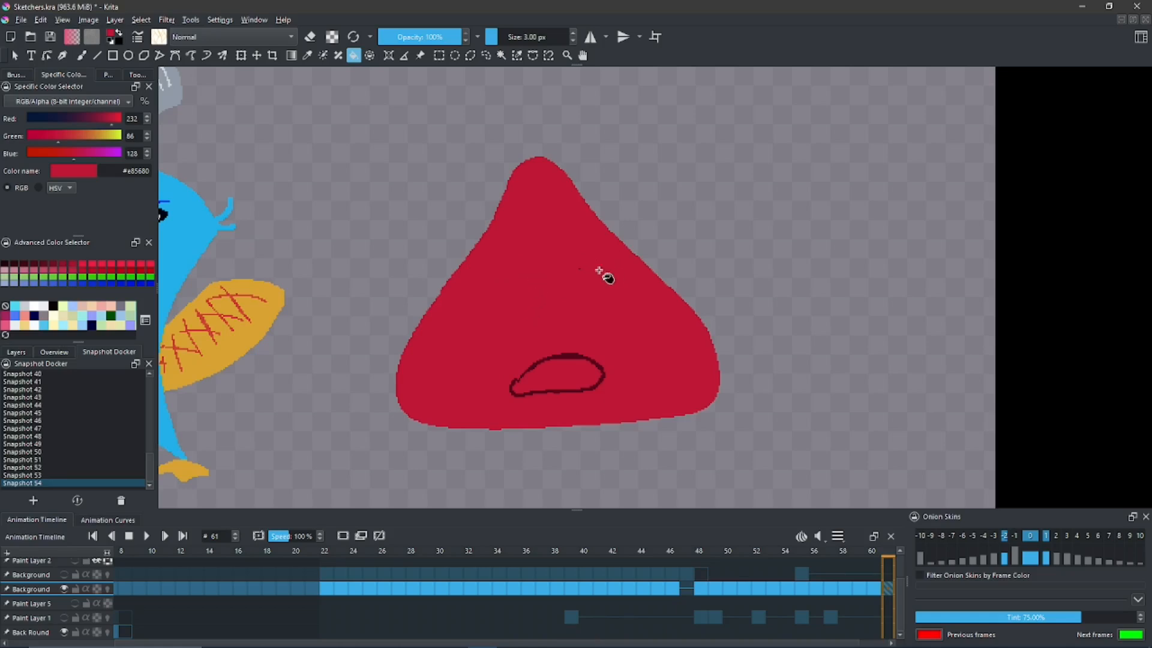
pyautogui.click(579, 269)
pyautogui.click(570, 357)
pyautogui.press('b')
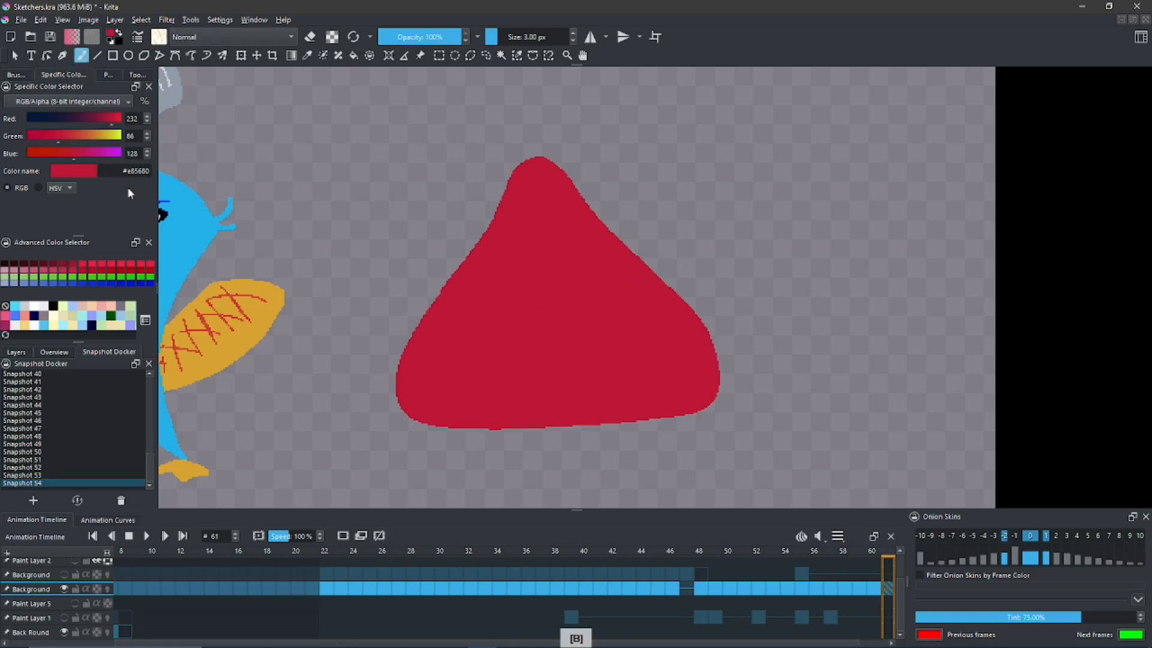
# - Draw two spiral eyes and a wide, full-lipped smiling mouth on the blank triangle in dark red #a4235e
pyautogui.click(7, 325)
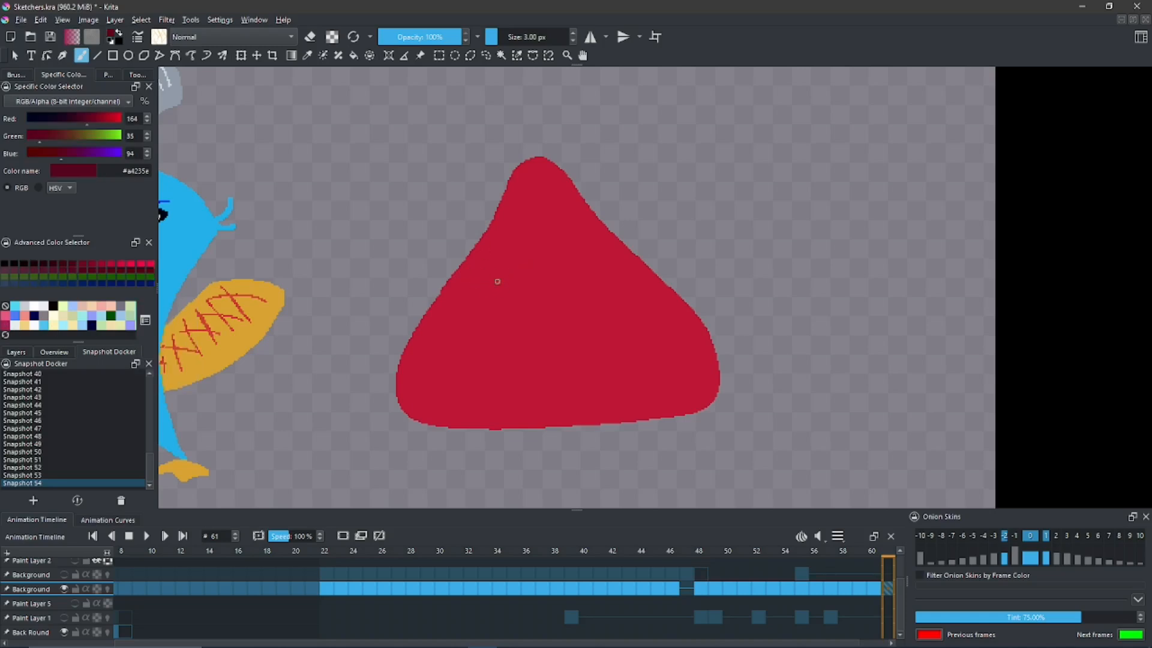
pyautogui.moveTo(478, 289)
pyautogui.mouseDown()
pyautogui.moveTo(497, 260)
pyautogui.moveTo(535, 272)
pyautogui.moveTo(476, 301)
pyautogui.moveTo(516, 244)
pyautogui.moveTo(528, 266)
pyautogui.mouseUp()
pyautogui.hotkey('ctrl', 'z')
pyautogui.moveTo(616, 296); pyautogui.dragTo(586, 265)
pyautogui.moveTo(493, 394)
pyautogui.mouseDown()
pyautogui.moveTo(627, 393)
pyautogui.moveTo(640, 374)
pyautogui.mouseUp()
pyautogui.hotkey('ctrl', 'z')
pyautogui.moveTo(560, 386)
pyautogui.mouseDown()
pyautogui.moveTo(551, 390)
pyautogui.moveTo(630, 386)
pyautogui.mouseUp()
pyautogui.hotkey('ctrl', 'z')
pyautogui.moveTo(540, 347); pyautogui.dragTo(534, 355)
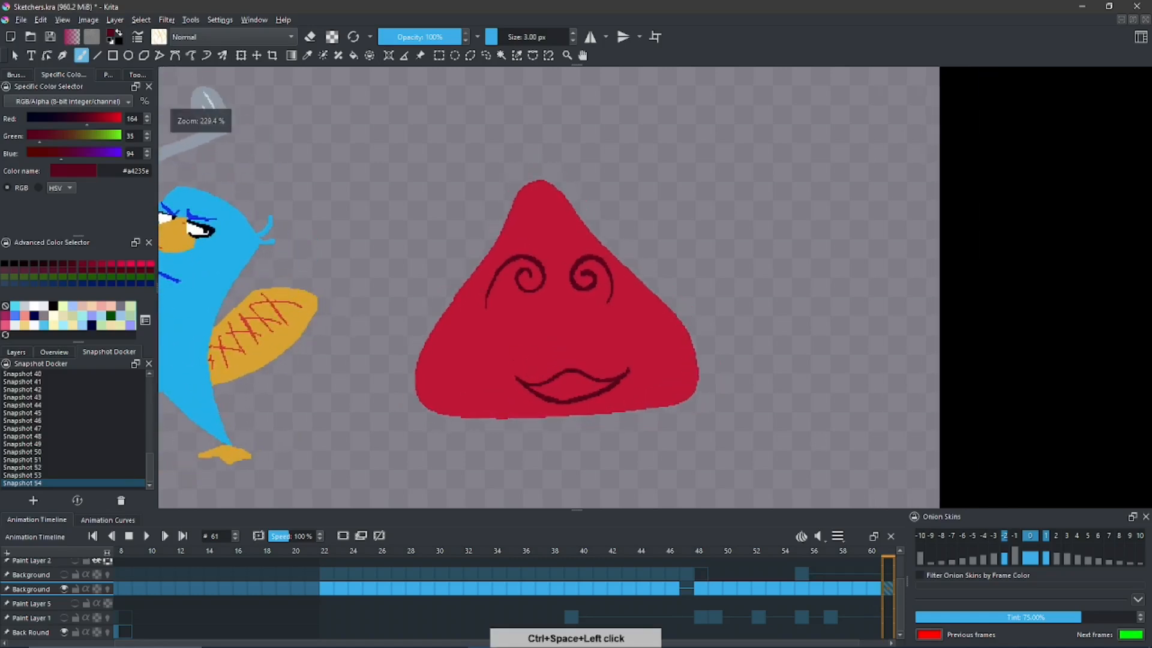
# - Restore Snapshots 51 through 55 one after another to compare the spiral-eyed face with the earlier expressions
pyautogui.click(42, 460)
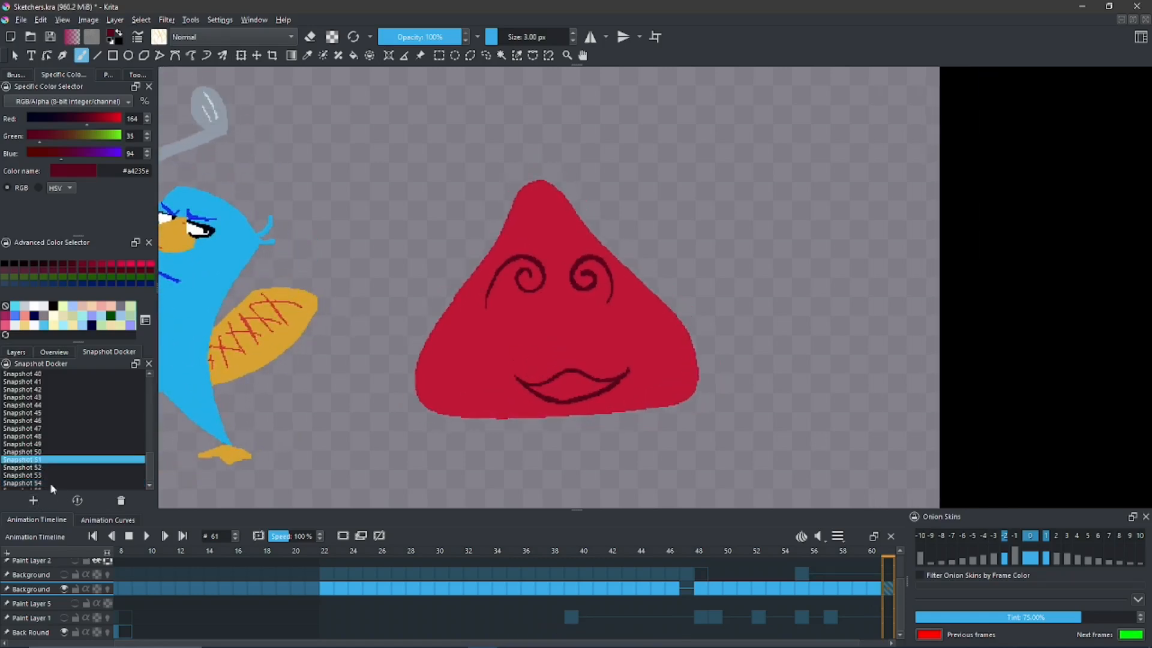
pyautogui.click(76, 500)
pyautogui.click(46, 469)
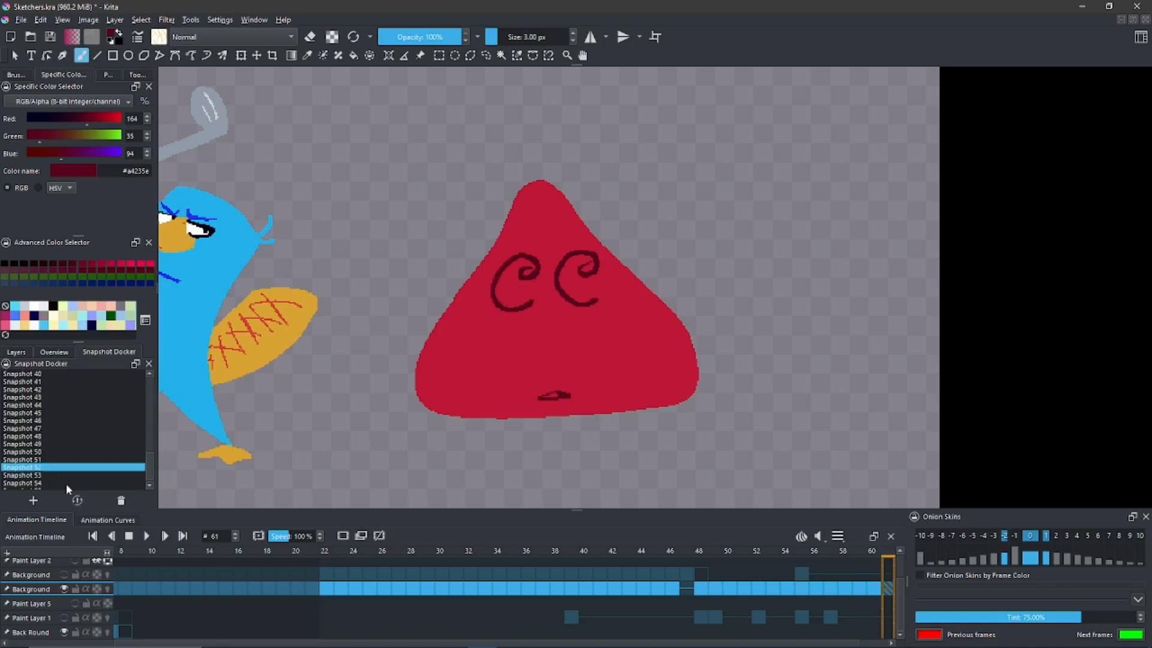
pyautogui.click(78, 501)
pyautogui.click(59, 474)
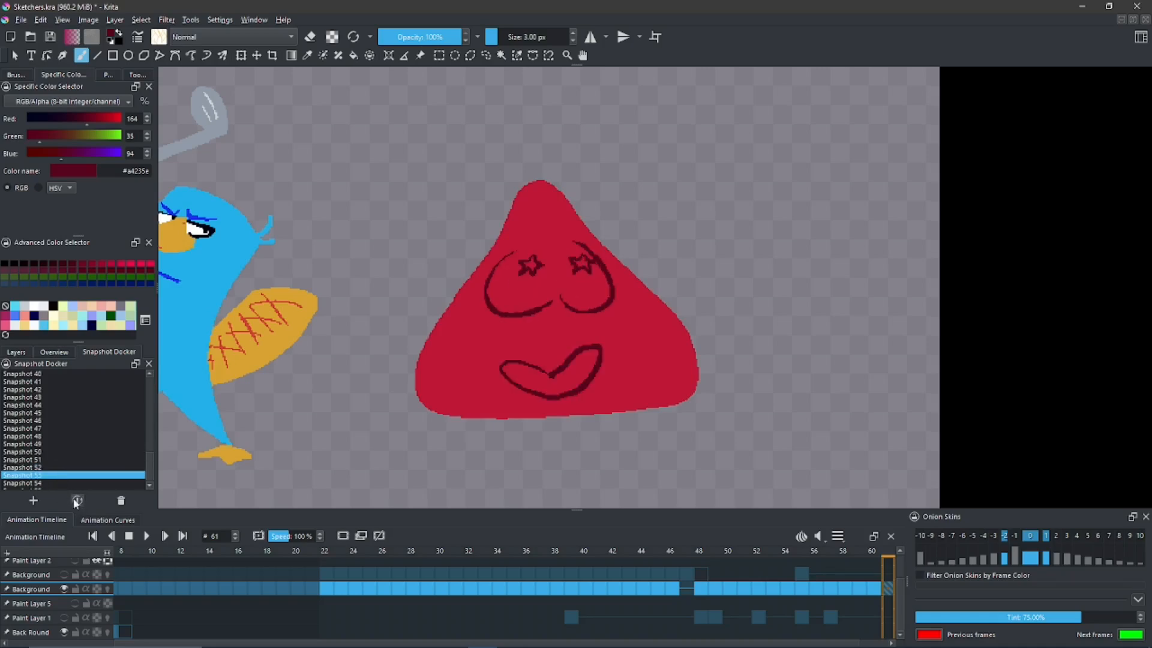
pyautogui.click(71, 500)
pyautogui.click(43, 483)
pyautogui.click(76, 500)
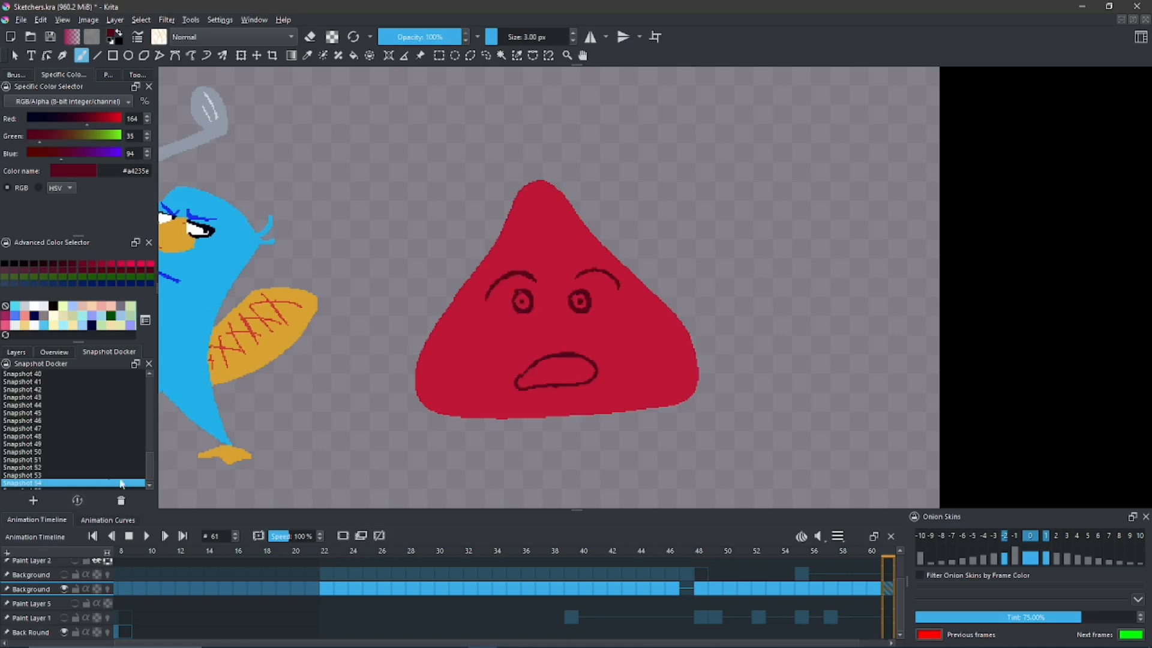
pyautogui.click(110, 486)
pyautogui.click(76, 501)
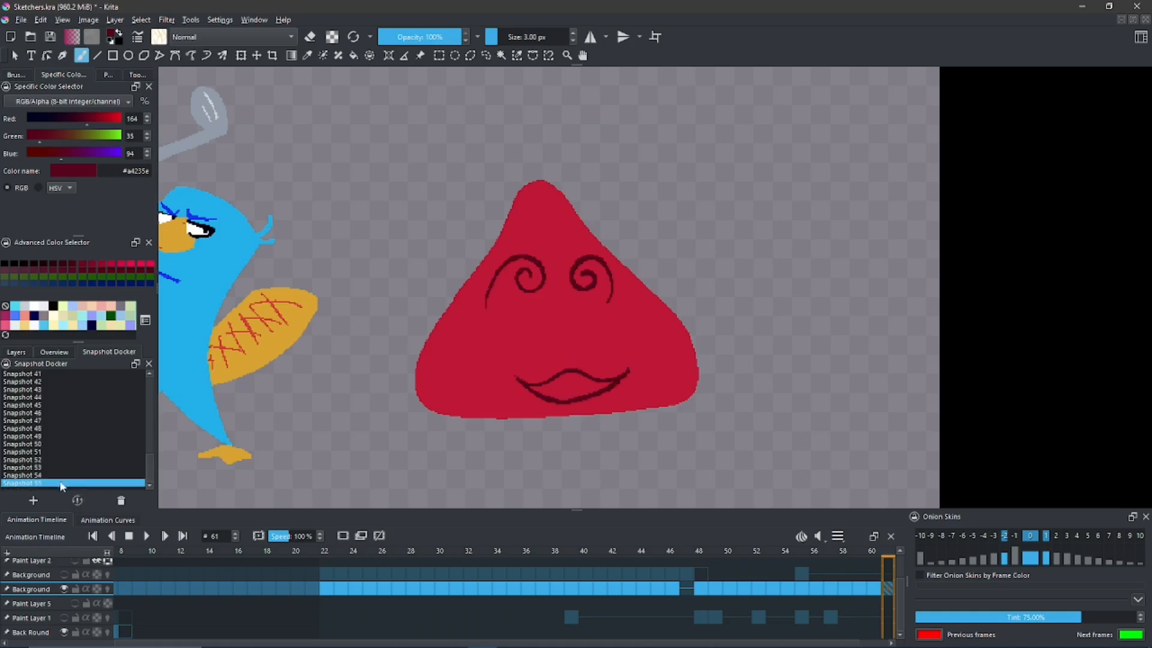
# - Restore Snapshot 51 and Snapshot 50 to compare the curled-eye face with the curved-eye face
pyautogui.click(38, 451)
pyautogui.click(73, 499)
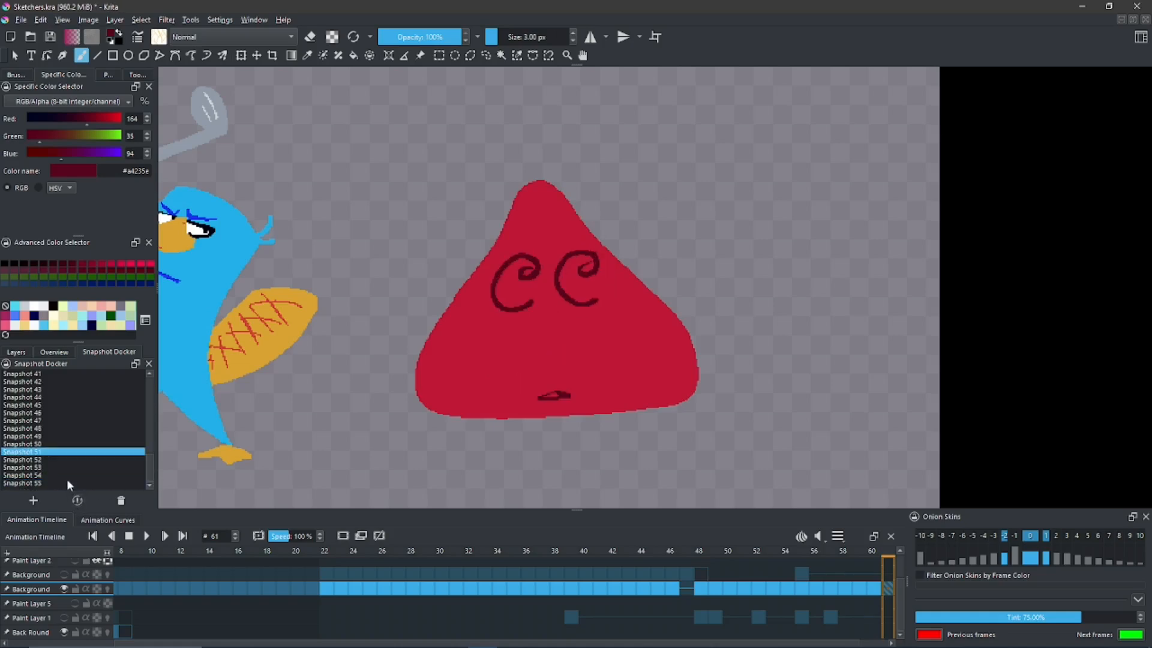
pyautogui.click(41, 444)
pyautogui.click(77, 500)
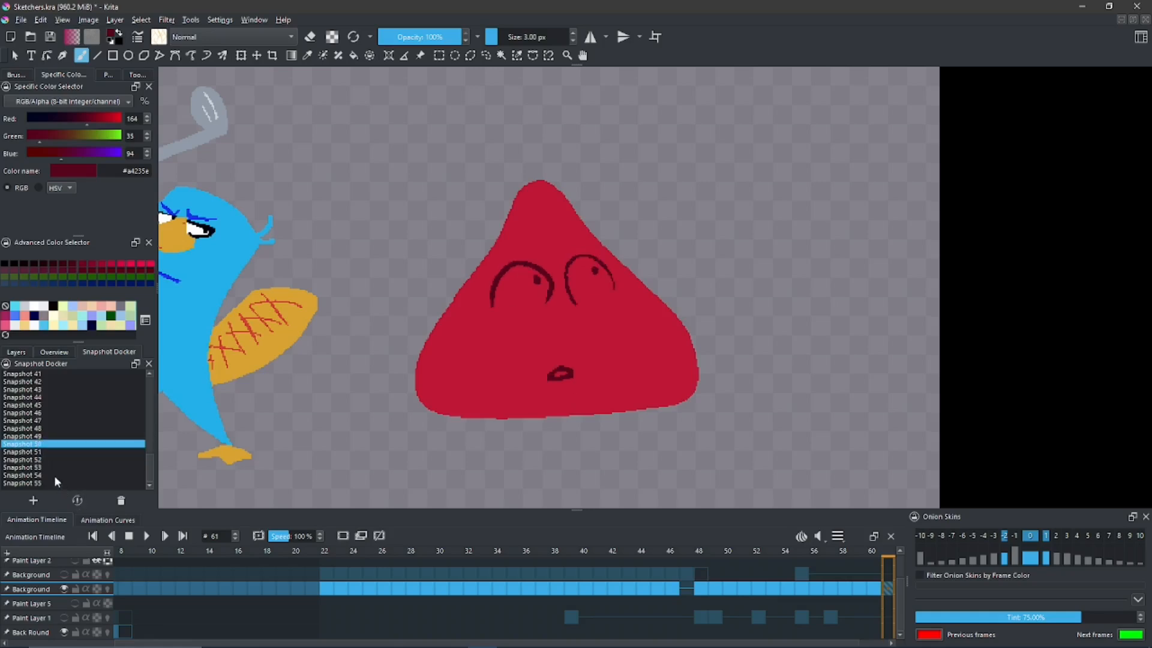
# - Restore Snapshot 51 and then Snapshot 55 to compare the curled-eye face with the spiral-eyed smiling face
pyautogui.click(38, 451)
pyautogui.click(77, 500)
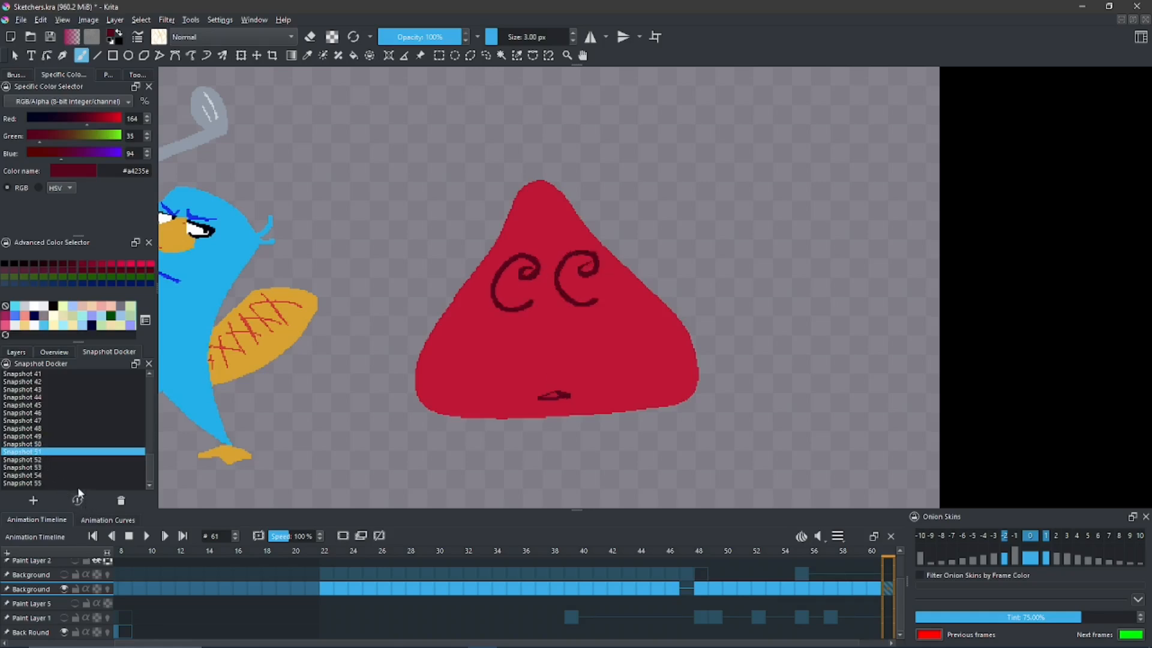
pyautogui.click(42, 484)
pyautogui.click(79, 500)
# - Fill the spiral-eyed triangle's smile with body red #e85680 and draw a small closed mouth near its base in dark red #a4235e
pyautogui.moveTo(496, 313); pyautogui.dragTo(497, 318)
pyautogui.keyDown('ctrl'); pyautogui.click(503, 329); pyautogui.keyUp('ctrl')
pyautogui.press('e')
pyautogui.click(562, 383)
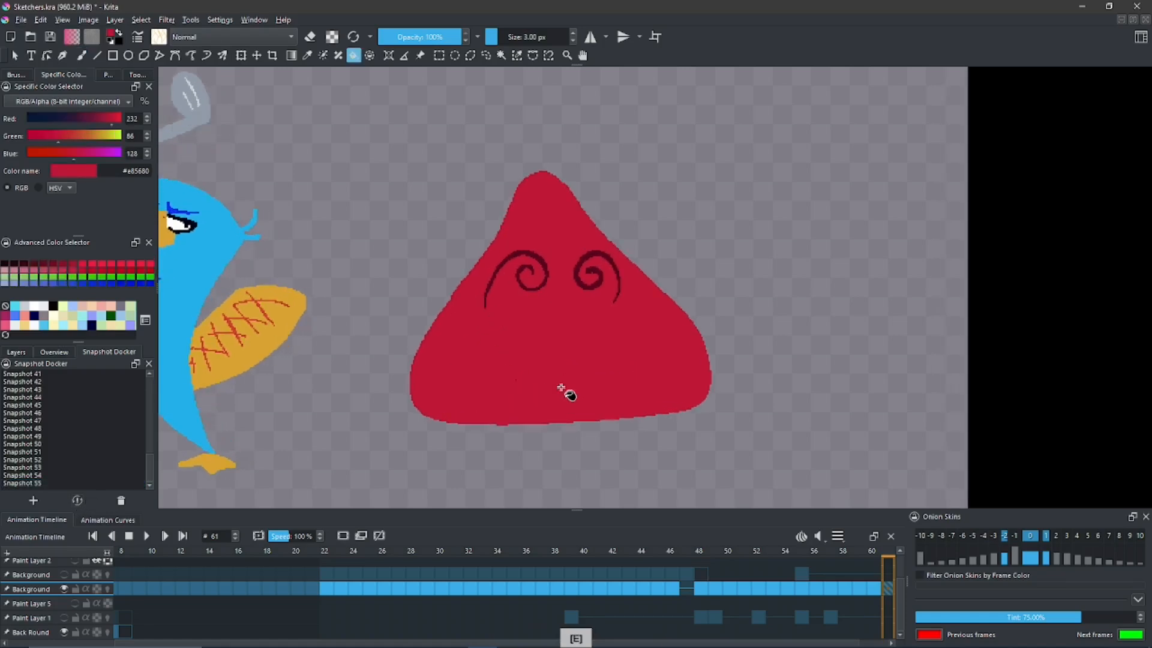
pyautogui.click(514, 381)
pyautogui.keyDown('ctrl'); pyautogui.click(530, 289); pyautogui.keyUp('ctrl')
pyautogui.press('b')
pyautogui.hotkey('ctrl', 'z')
pyautogui.moveTo(539, 412); pyautogui.dragTo(581, 412)
pyautogui.hotkey('ctrl', 'z')
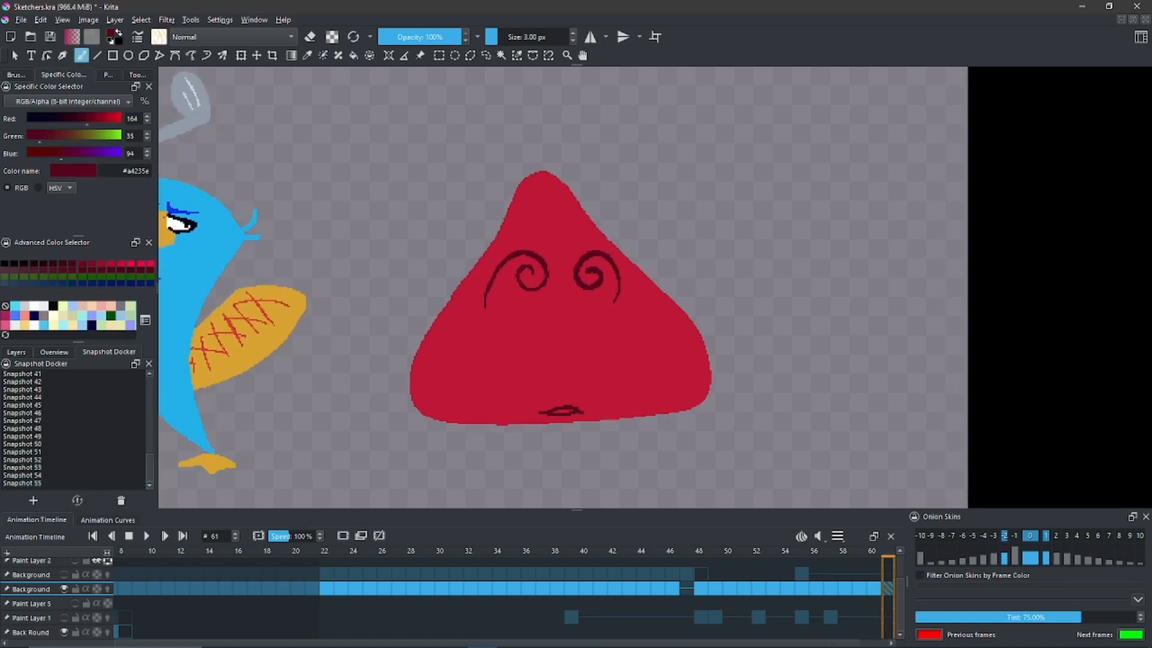
# - Save the small-mouthed spiral-eyed face as a snapshot, and restore Snapshots 52, 51, 56 and 51 in turn to compare the expressions
pyautogui.click(30, 451)
pyautogui.click(77, 501)
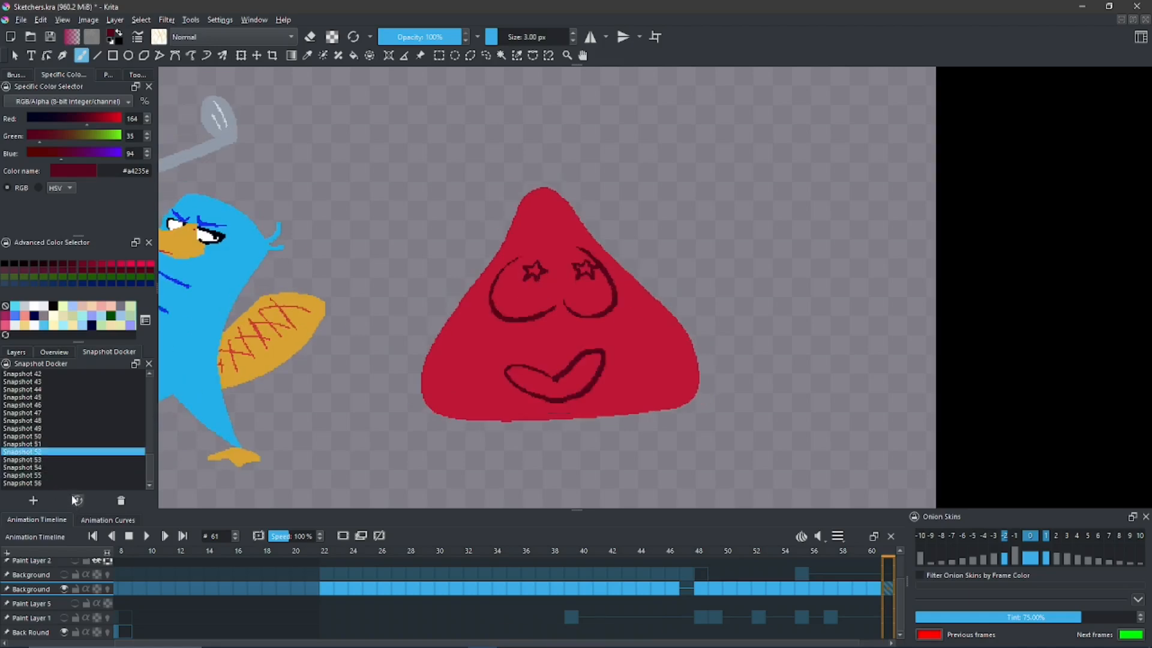
pyautogui.click(36, 444)
pyautogui.click(78, 501)
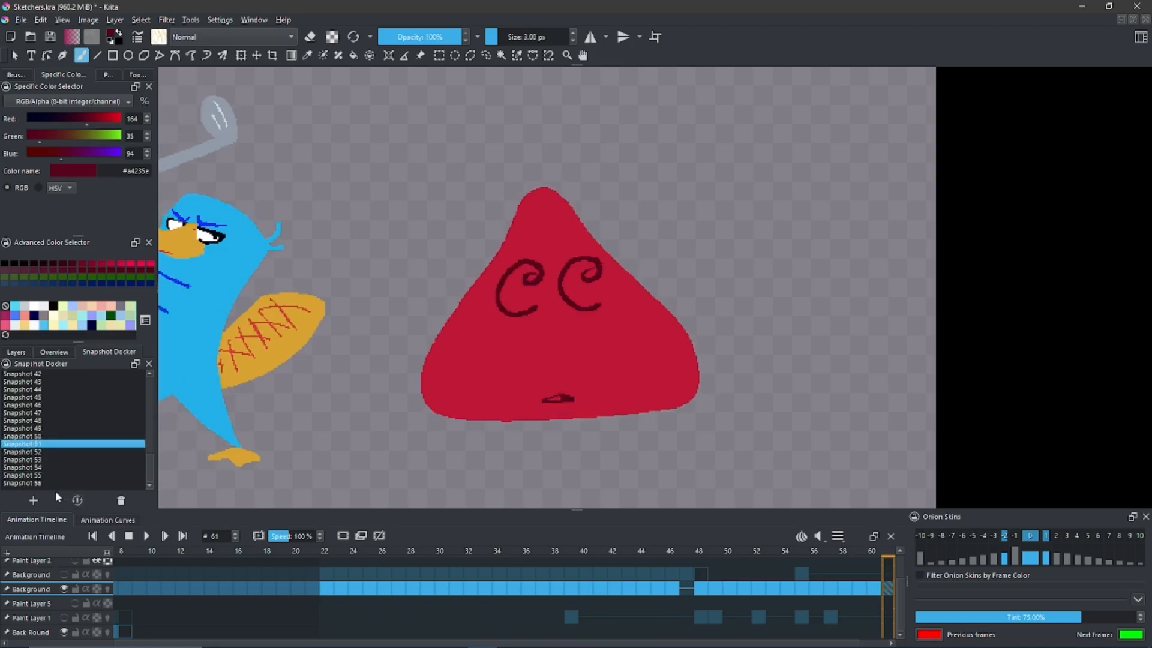
pyautogui.click(41, 484)
pyautogui.click(77, 500)
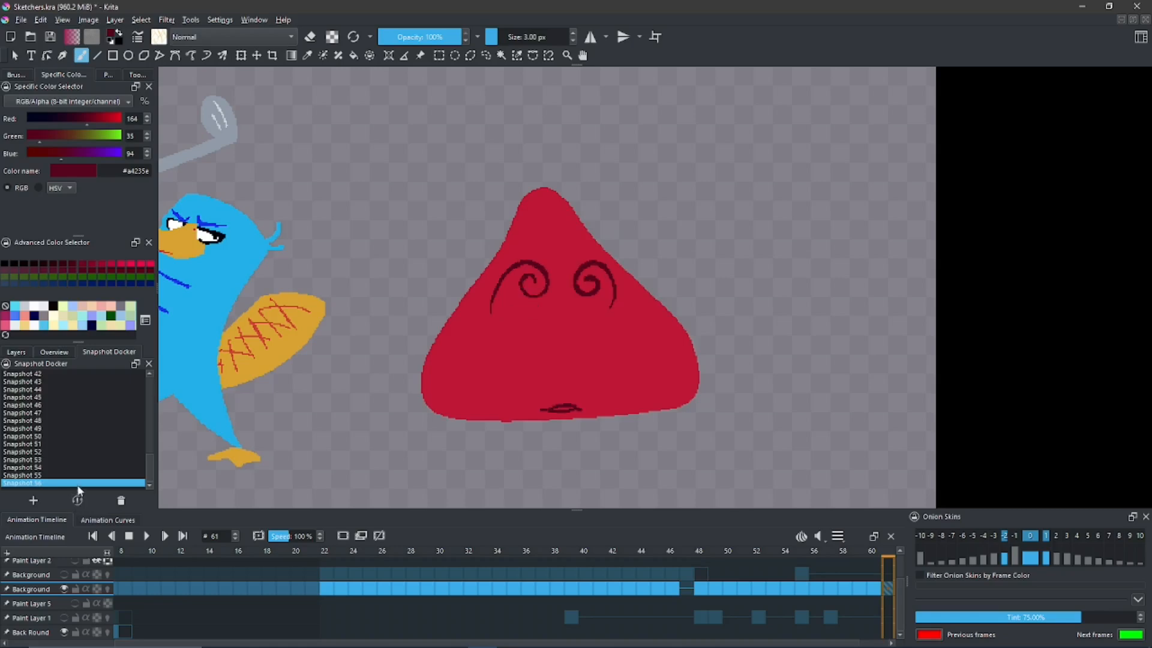
pyautogui.click(36, 445)
pyautogui.click(77, 501)
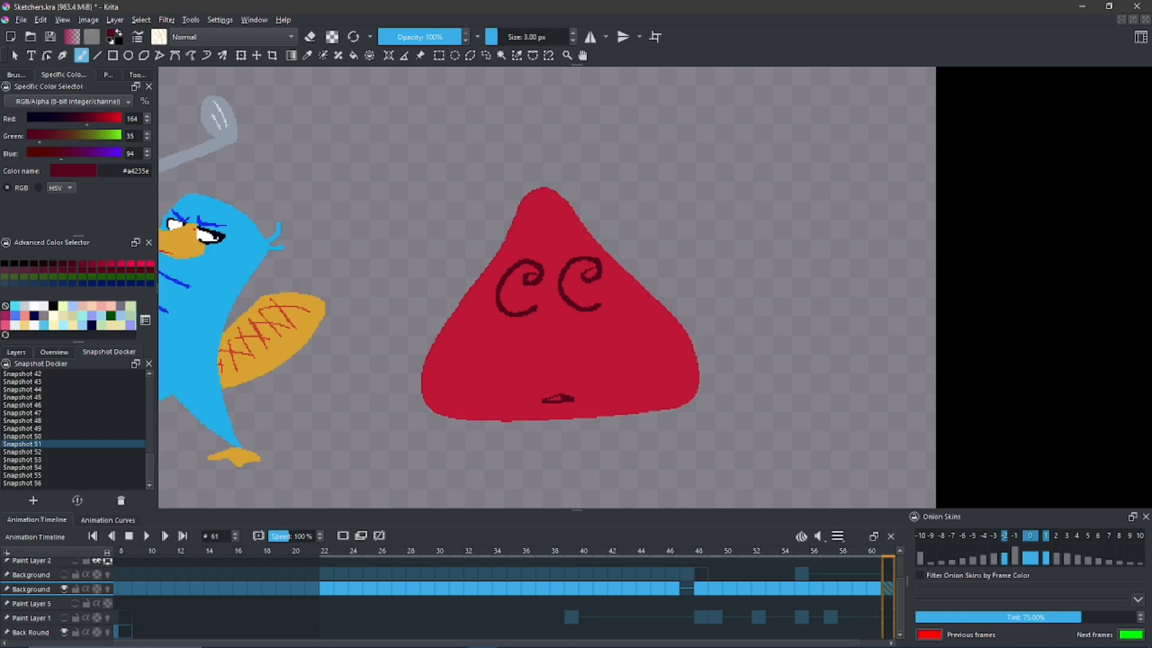
pyautogui.scroll(-4, 719, 313)
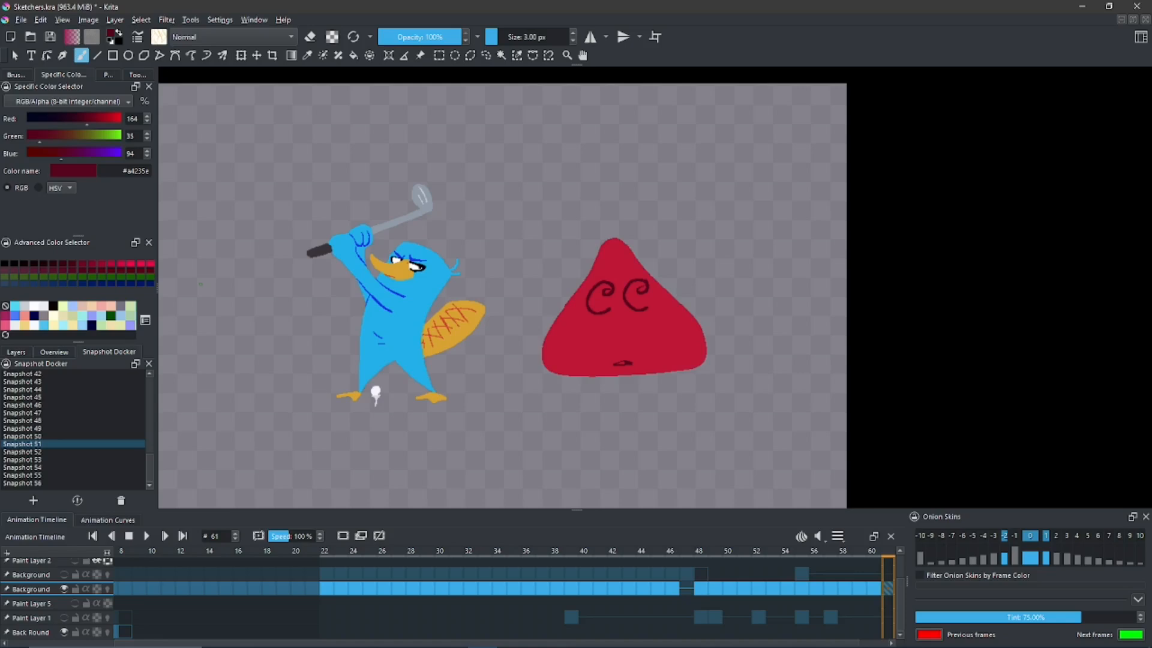
pyautogui.moveTo(329, 313); pyautogui.dragTo(489, 301)
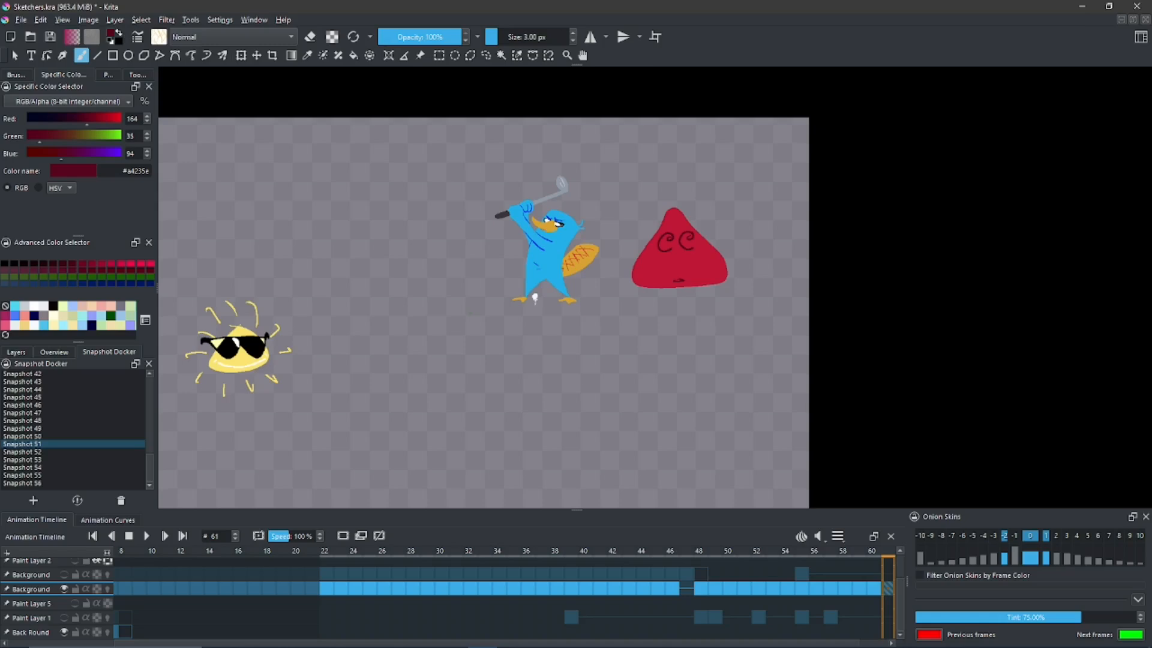
pyautogui.press('space')
pyautogui.moveTo(510, 351); pyautogui.dragTo(481, 329)
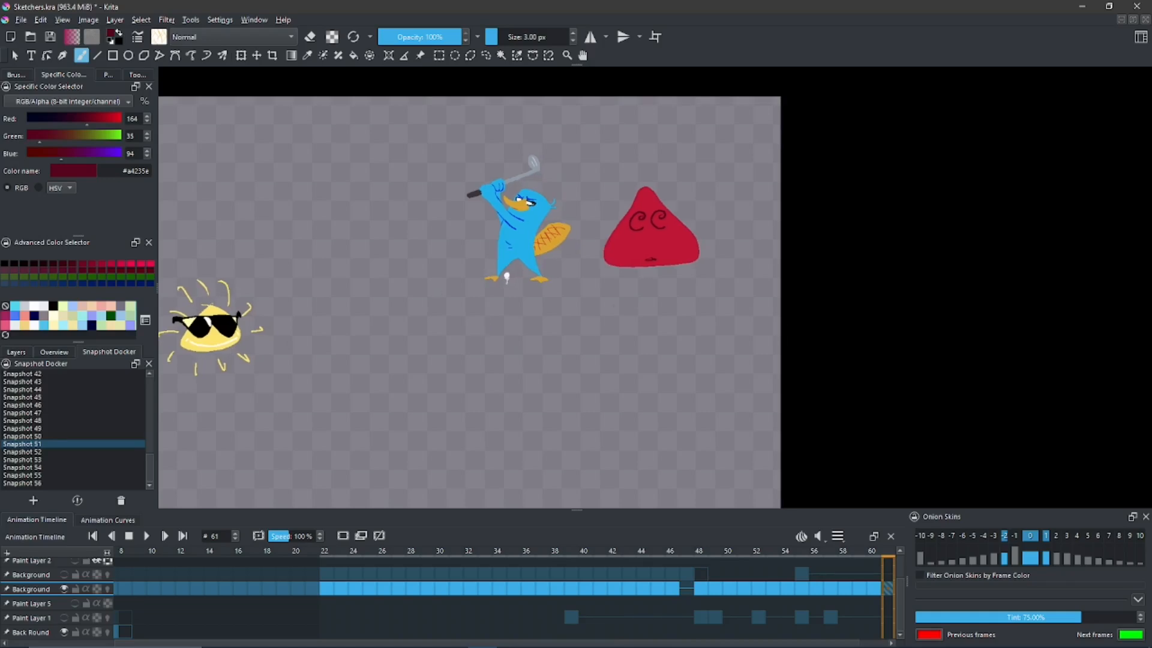
pyautogui.hotkey('ctrl', 'z')
pyautogui.press('space')
pyautogui.moveTo(584, 361); pyautogui.dragTo(587, 338)
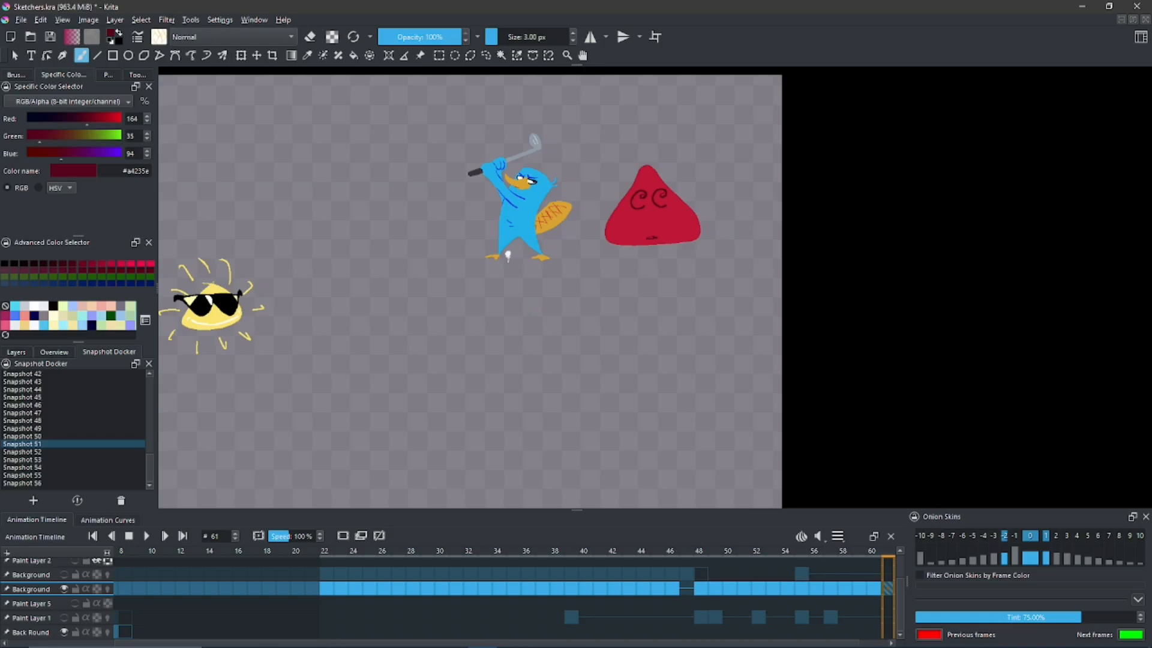
# - Draw a wide wavy mouth with two small dot eyes above it in dark red #a4235e on the empty canvas below the platypus
pyautogui.press('space')
pyautogui.moveTo(514, 323); pyautogui.dragTo(524, 281)
pyautogui.hotkey('ctrl', 'space')
pyautogui.press('space')
pyautogui.moveTo(483, 243); pyautogui.dragTo(535, 309)
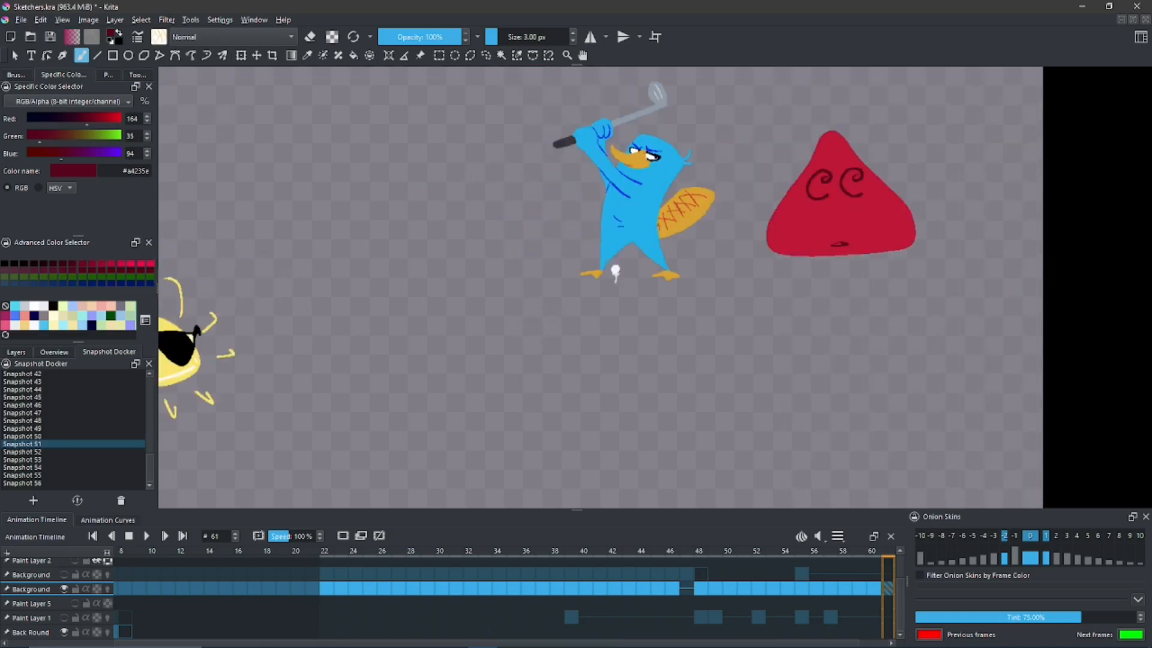
pyautogui.moveTo(149, 470); pyautogui.dragTo(148, 471)
pyautogui.press('space')
pyautogui.moveTo(471, 294); pyautogui.dragTo(454, 311)
pyautogui.moveTo(514, 391)
pyautogui.mouseDown()
pyautogui.moveTo(500, 344)
pyautogui.moveTo(511, 367)
pyautogui.moveTo(686, 358)
pyautogui.mouseUp()
pyautogui.moveTo(546, 306); pyautogui.dragTo(603, 310)
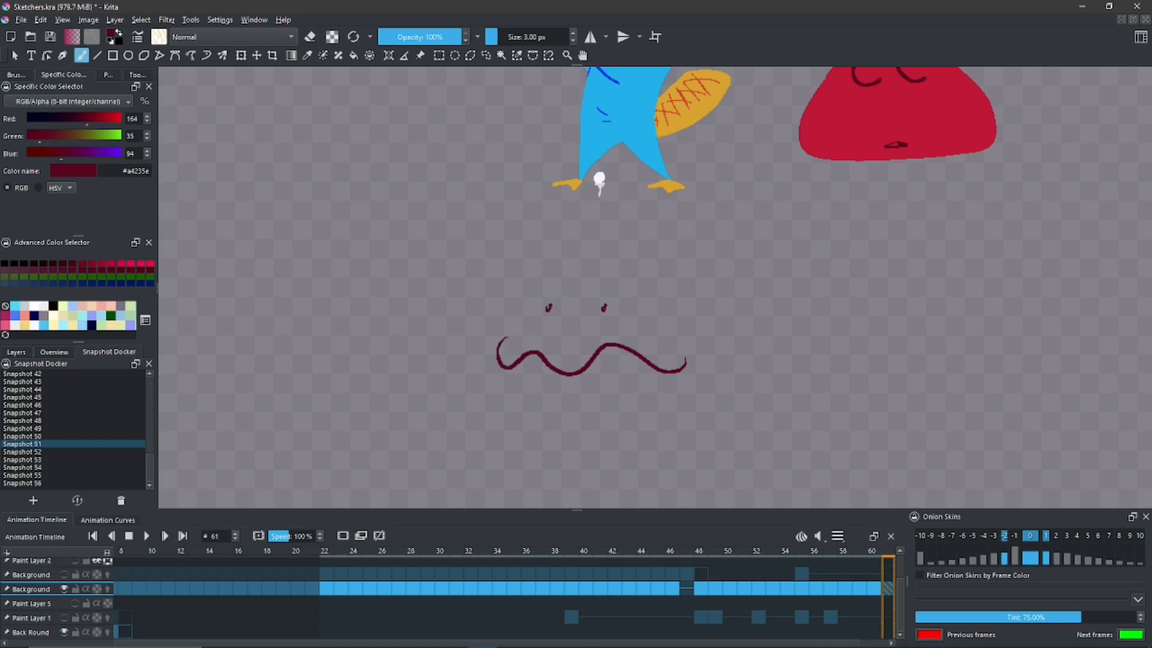
pyautogui.hotkey('ctrl', 'y')
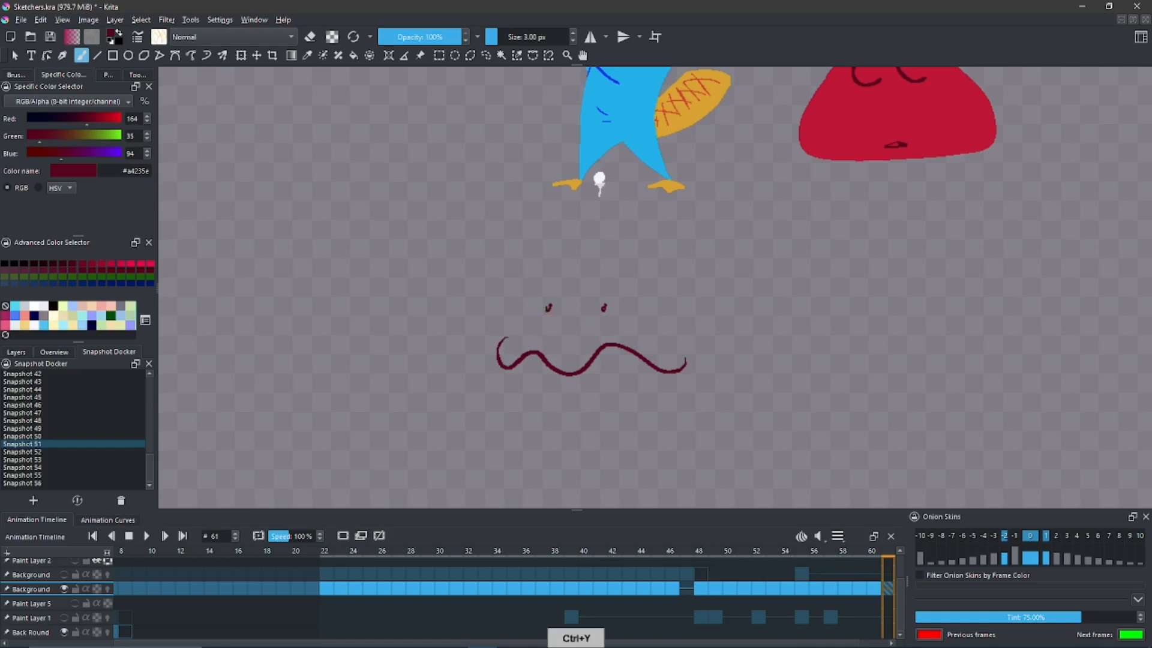
# - Erase the two dot eyes above the wavy mouth and draw two large round eyes with small pupils in their place
pyautogui.press('e')
pyautogui.click(548, 308)
pyautogui.click(604, 308)
pyautogui.press('b')
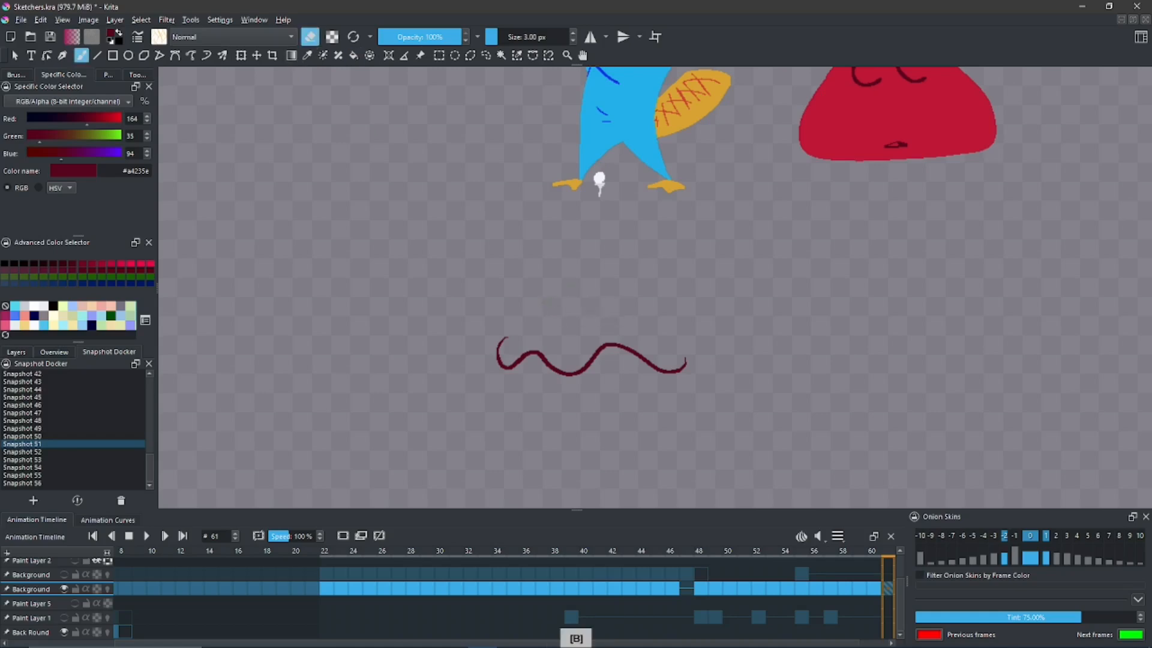
pyautogui.press('e')
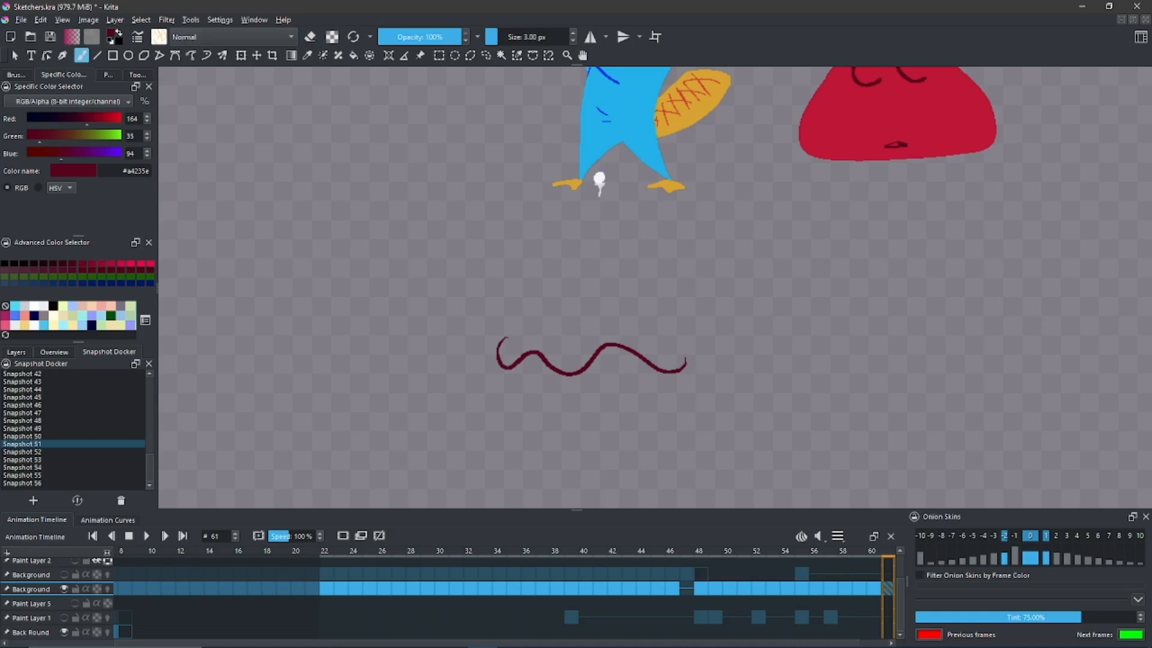
pyautogui.moveTo(544, 289)
pyautogui.mouseDown()
pyautogui.moveTo(550, 328)
pyautogui.moveTo(553, 287)
pyautogui.moveTo(558, 307)
pyautogui.moveTo(612, 329)
pyautogui.moveTo(633, 297)
pyautogui.moveTo(614, 311)
pyautogui.mouseUp()
# - Repeatedly undo and redo the eye strokes to compare the dot eyes with the round eyes, ending on the round eyes
pyautogui.hotkey('ctrl', 'z')
pyautogui.hotkey('ctrl', 'z')
pyautogui.hotkey('ctrl', 'z')
pyautogui.hotkey('ctrl', 'z')
pyautogui.hotkey('ctrl', 'z')
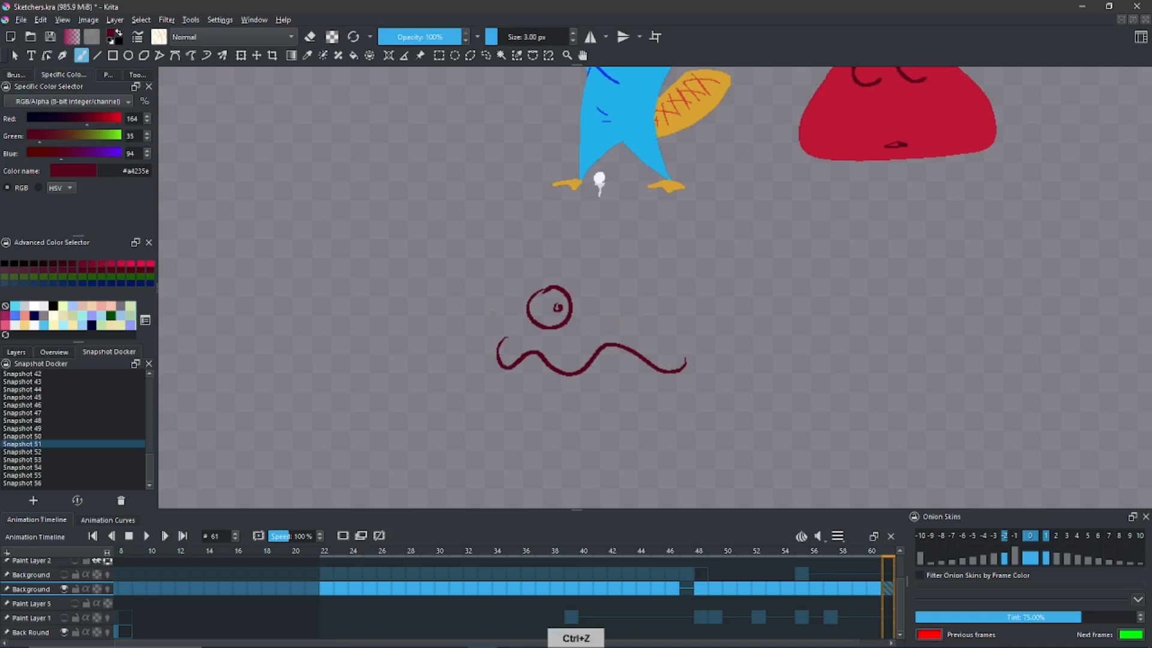
pyautogui.hotkey('ctrl', 'y')
pyautogui.hotkey('ctrl', 'y')
pyautogui.hotkey('ctrl', 'y')
pyautogui.hotkey('ctrl', 'y')
pyautogui.hotkey('ctrl', 'y')
pyautogui.hotkey('ctrl', 'z')
pyautogui.hotkey('ctrl', 'z')
pyautogui.hotkey('ctrl', 'z')
pyautogui.hotkey('ctrl', 'z')
pyautogui.hotkey('ctrl', 'y')
pyautogui.hotkey('ctrl', 'z')
pyautogui.hotkey('ctrl', 'z')
pyautogui.hotkey('ctrl', 'y')
pyautogui.hotkey('ctrl', 'y')
pyautogui.hotkey('ctrl', 'y')
pyautogui.hotkey('ctrl', 'y')
pyautogui.hotkey('ctrl', 'z')
pyautogui.hotkey('ctrl', 'z')
pyautogui.hotkey('ctrl', 'z')
pyautogui.hotkey('ctrl', 'z')
pyautogui.hotkey('ctrl', 'z')
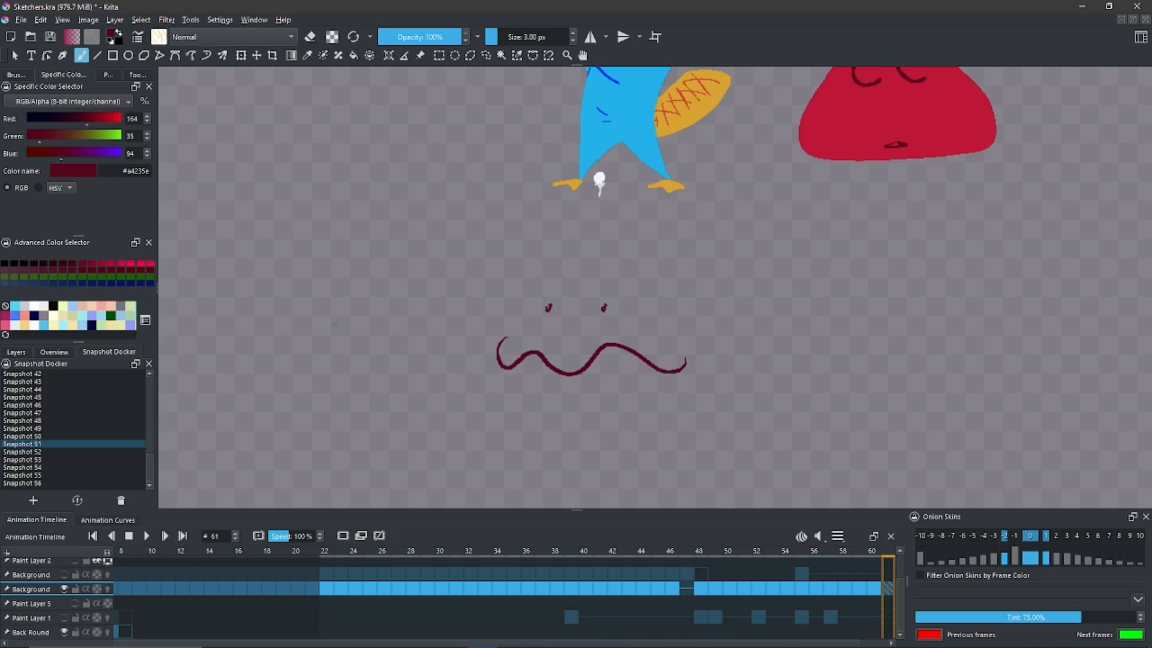
pyautogui.hotkey('ctrl', 'y')
pyautogui.hotkey('ctrl', 'y')
pyautogui.hotkey('ctrl', 'y')
pyautogui.hotkey('ctrl', 'y')
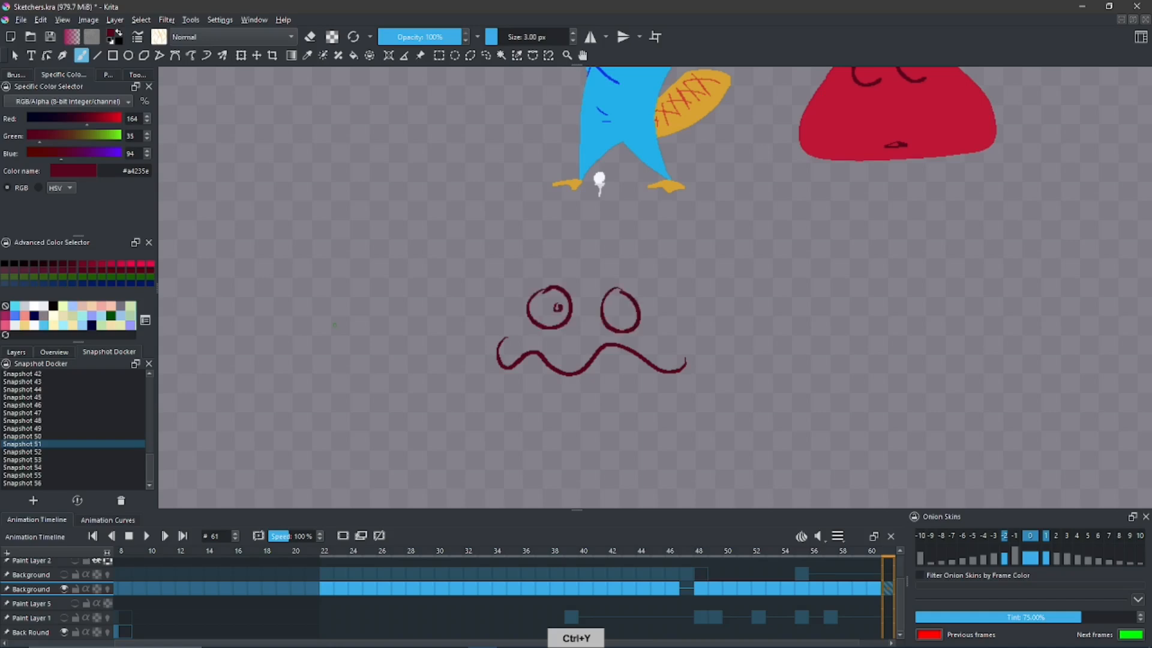
pyautogui.hotkey('ctrl', 'z')
pyautogui.hotkey('ctrl', 'z')
pyautogui.hotkey('ctrl', 'z')
pyautogui.hotkey('ctrl', 'z')
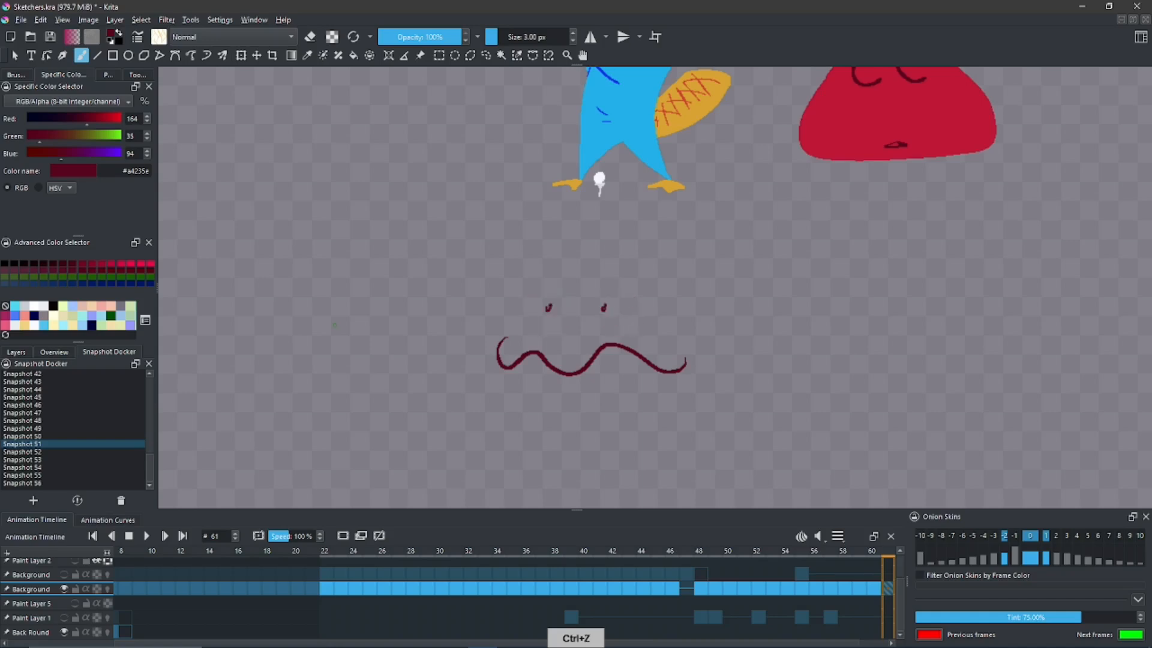
pyautogui.hotkey('ctrl', 'y')
pyautogui.hotkey('ctrl', 'y')
pyautogui.hotkey('ctrl', 'y')
pyautogui.hotkey('ctrl', 'y')
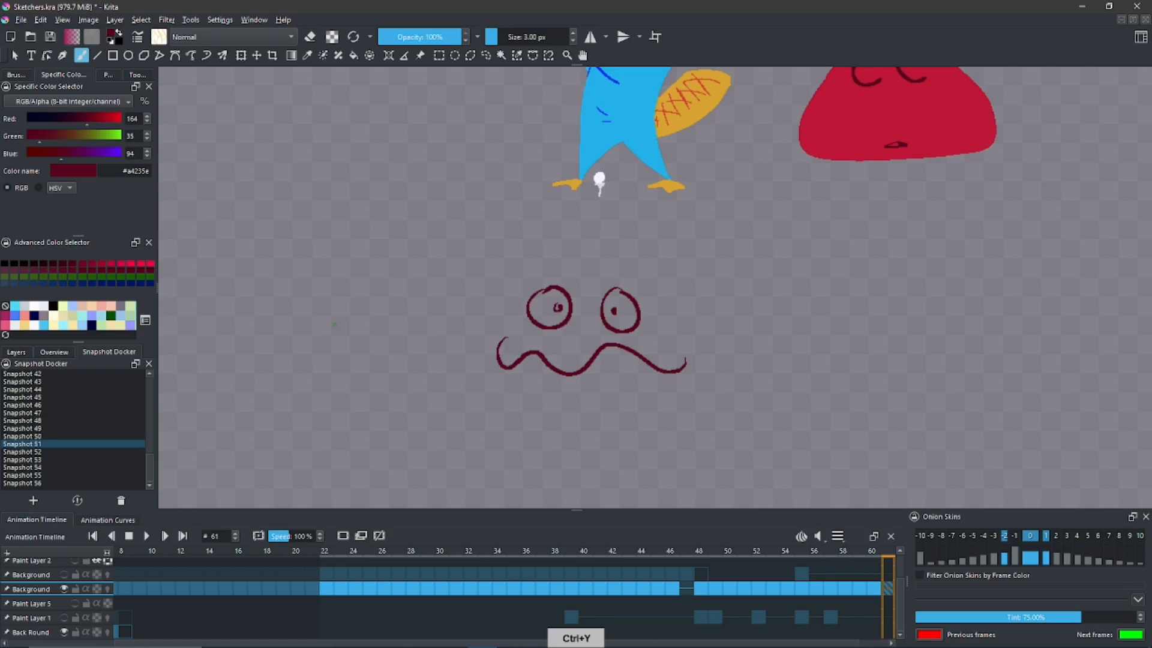
pyautogui.hotkey('ctrl', 'z')
pyautogui.hotkey('ctrl', 'z')
pyautogui.hotkey('ctrl', 'z')
pyautogui.hotkey('ctrl', 'z')
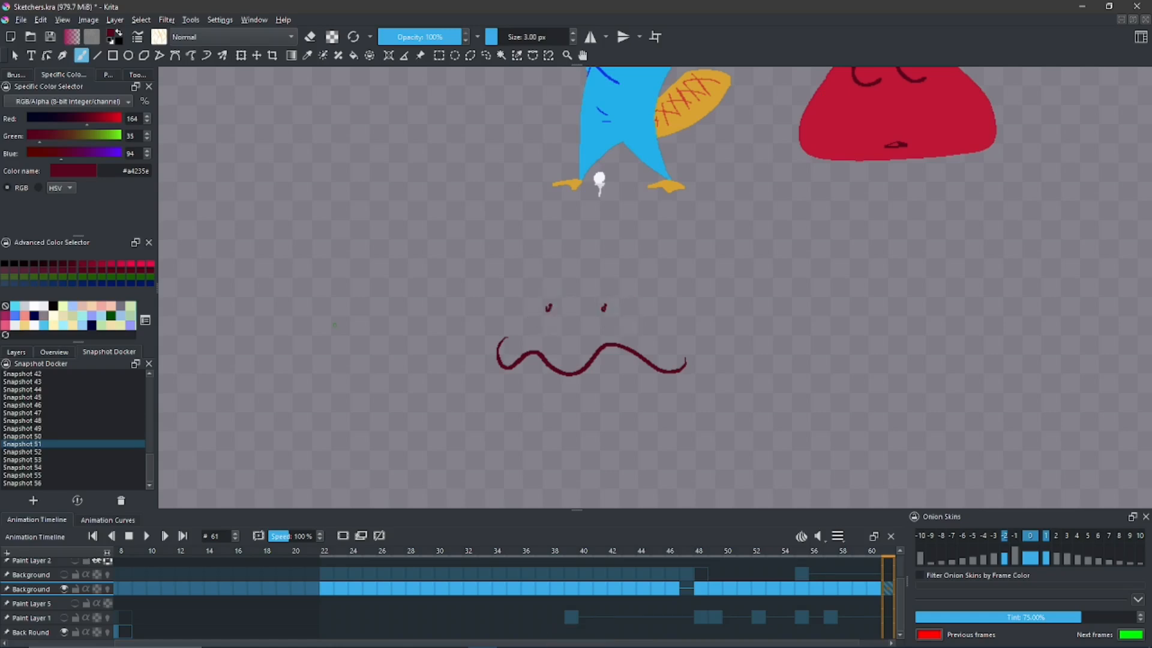
pyautogui.hotkey('ctrl', 'y')
pyautogui.hotkey('ctrl', 'y')
pyautogui.hotkey('ctrl', 'y')
pyautogui.hotkey('ctrl', 'y')
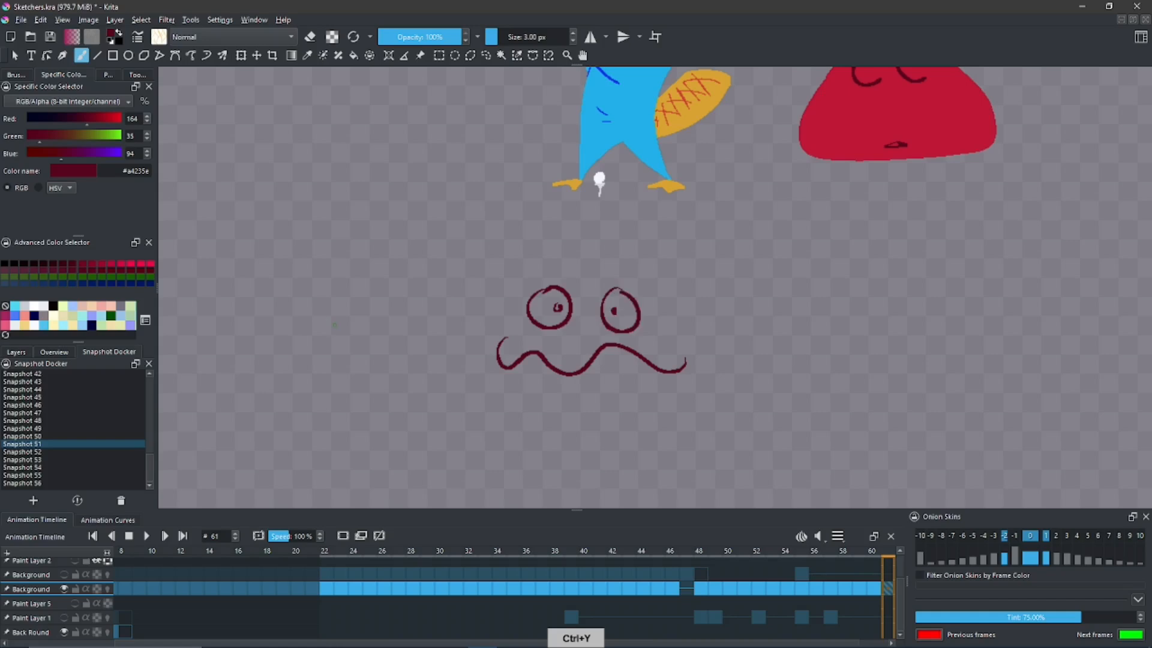
pyautogui.hotkey('ctrl', 'z')
pyautogui.hotkey('ctrl', 'z')
pyautogui.hotkey('ctrl', 'z')
pyautogui.hotkey('ctrl', 'z')
pyautogui.hotkey('ctrl', 'z')
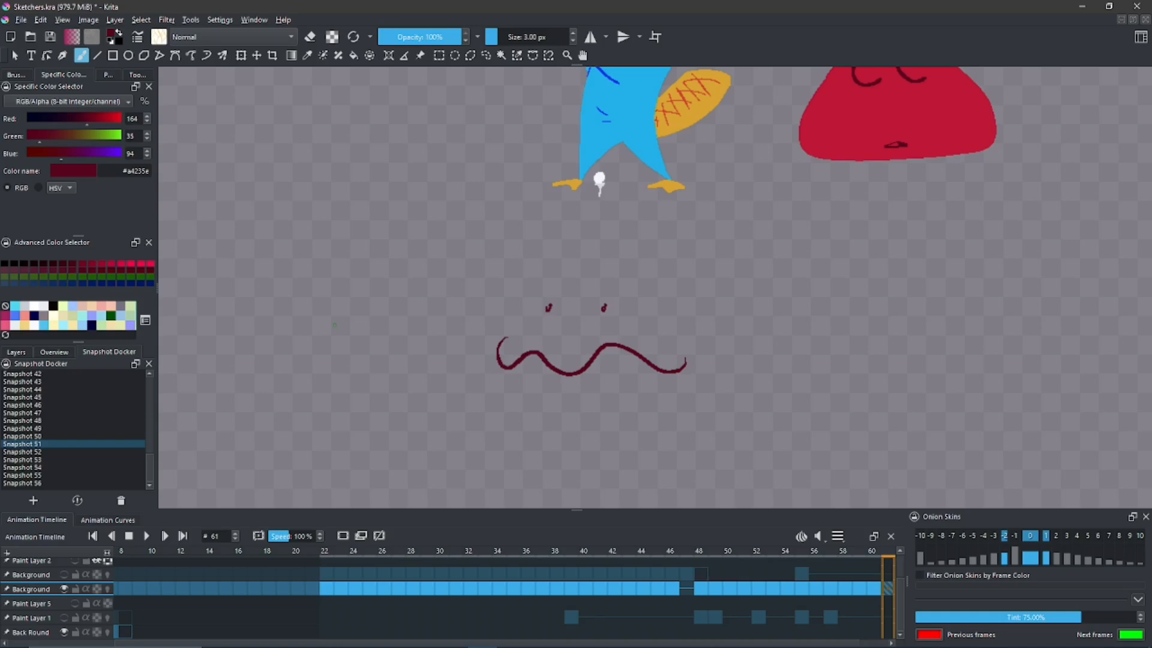
pyautogui.hotkey('ctrl', 'y')
pyautogui.hotkey('ctrl', 'y')
pyautogui.hotkey('ctrl', 'y')
pyautogui.hotkey('ctrl', 'y')
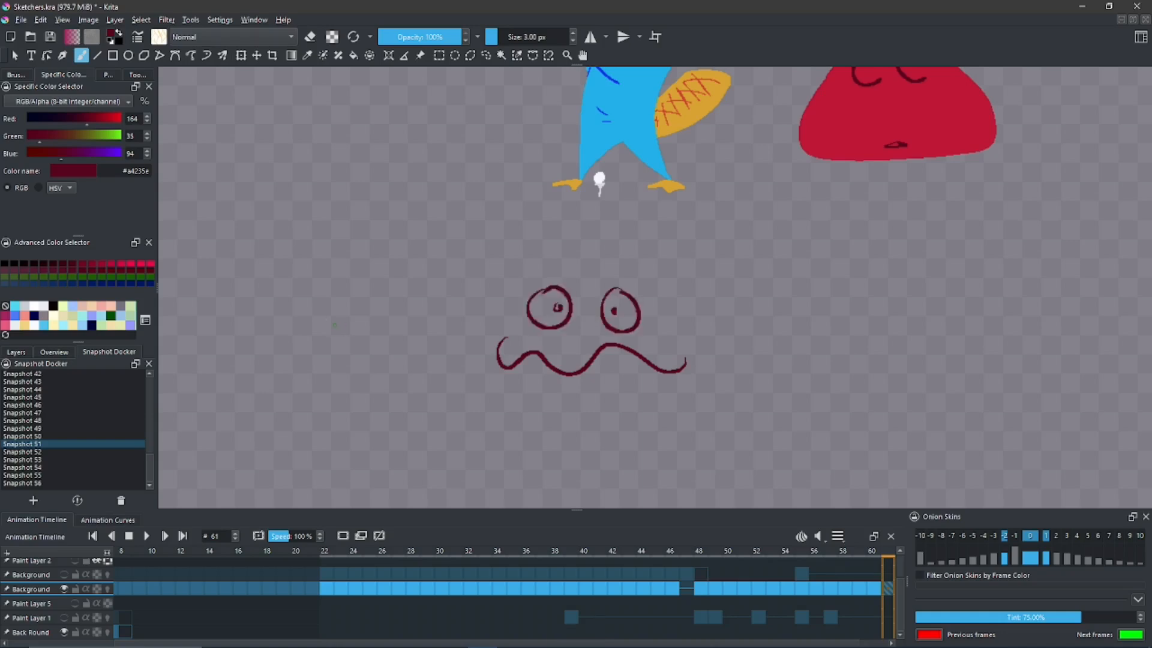
pyautogui.hotkey('ctrl', 'z')
pyautogui.hotkey('ctrl', 'z')
pyautogui.hotkey('ctrl', 'z')
pyautogui.hotkey('ctrl', 'z')
pyautogui.hotkey('ctrl', 'z')
pyautogui.hotkey('ctrl', 'z')
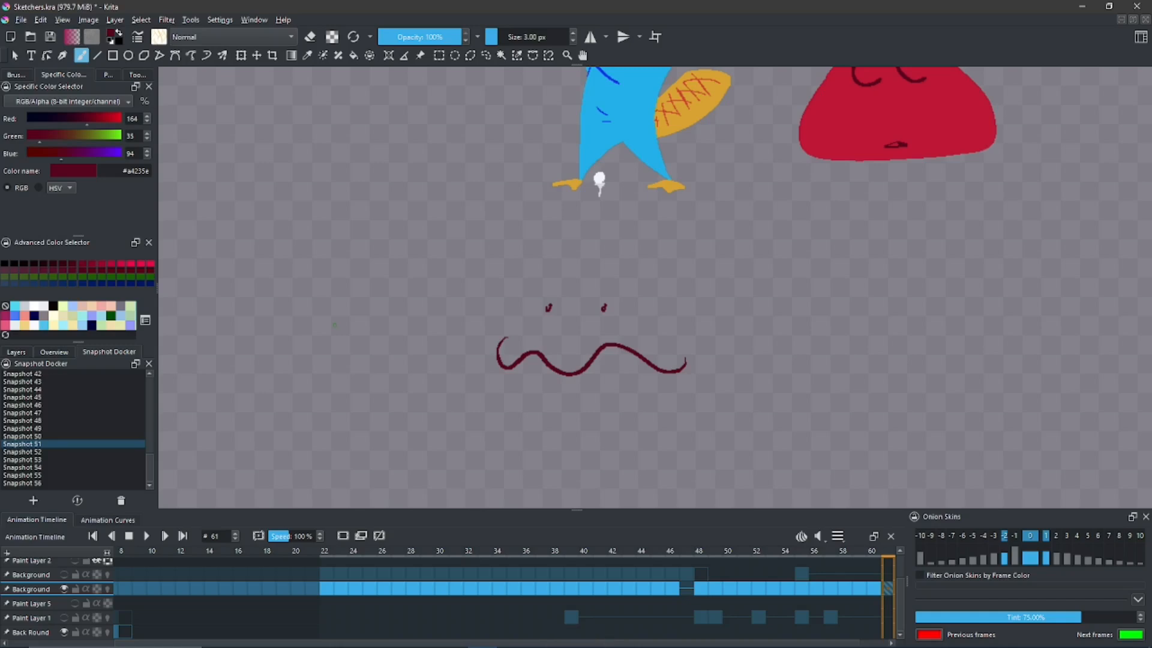
pyautogui.hotkey('ctrl', 'y')
pyautogui.hotkey('ctrl', 'y')
pyautogui.hotkey('ctrl', 'y')
pyautogui.hotkey('ctrl', 'y')
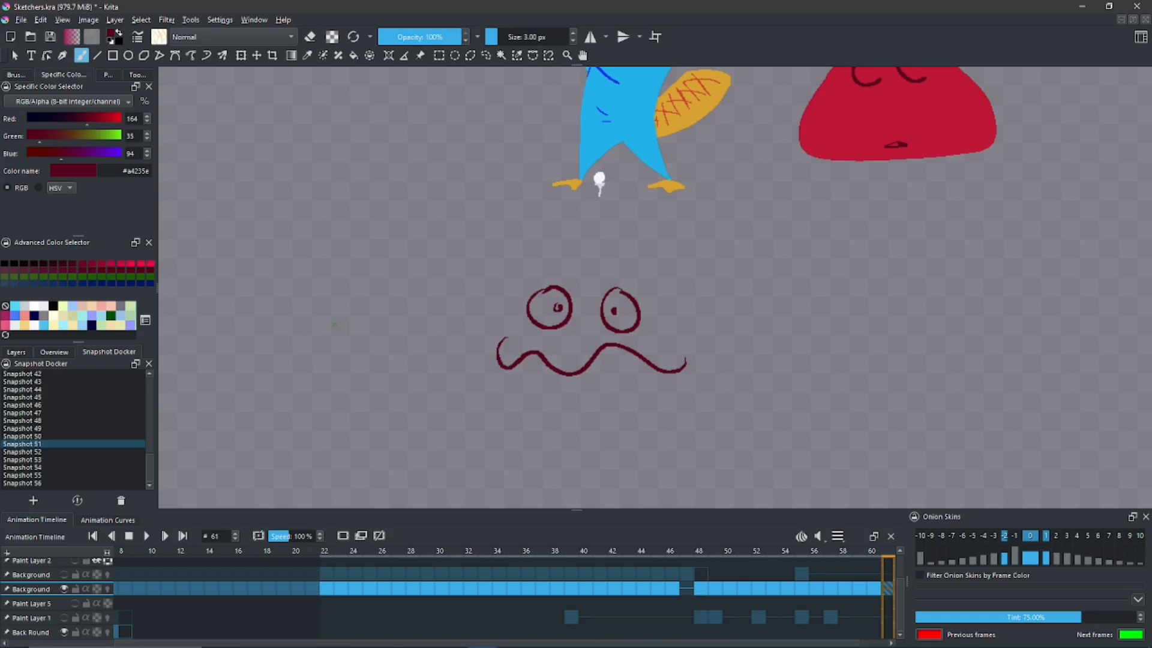
pyautogui.hotkey('ctrl', 'z')
pyautogui.hotkey('ctrl', 'z')
pyautogui.hotkey('ctrl', 'z')
pyautogui.hotkey('ctrl', 'z')
pyautogui.hotkey('ctrl', 'y')
pyautogui.hotkey('ctrl', 'y')
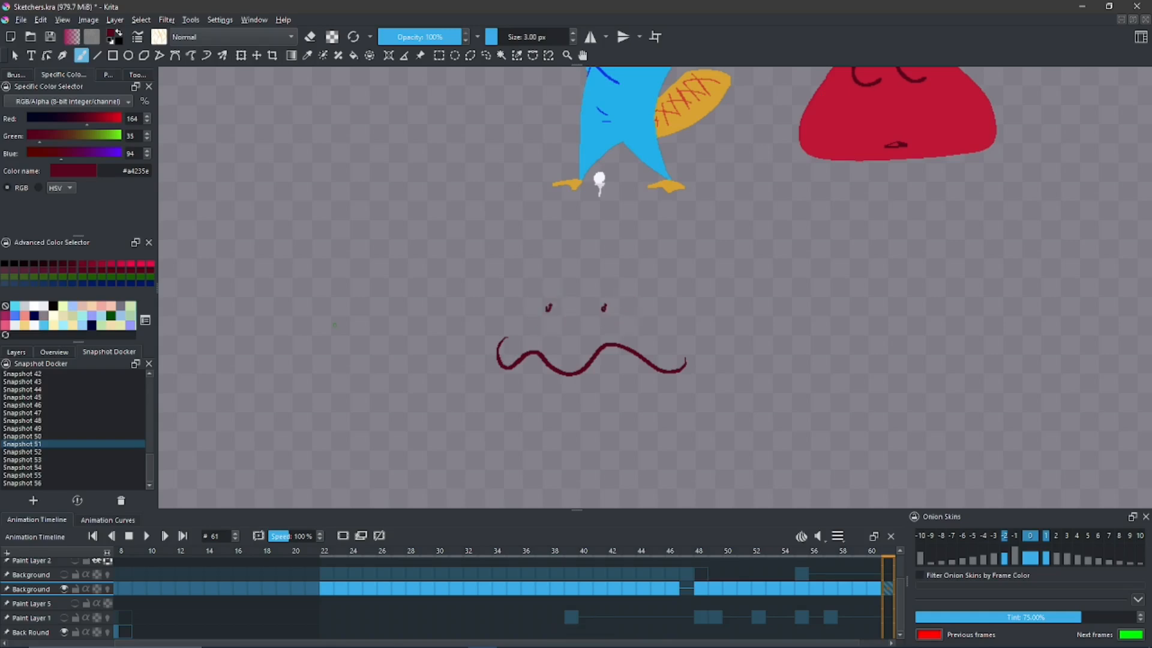
pyautogui.hotkey('ctrl', 'y')
pyautogui.hotkey('ctrl', 'y')
pyautogui.hotkey('ctrl', 'y')
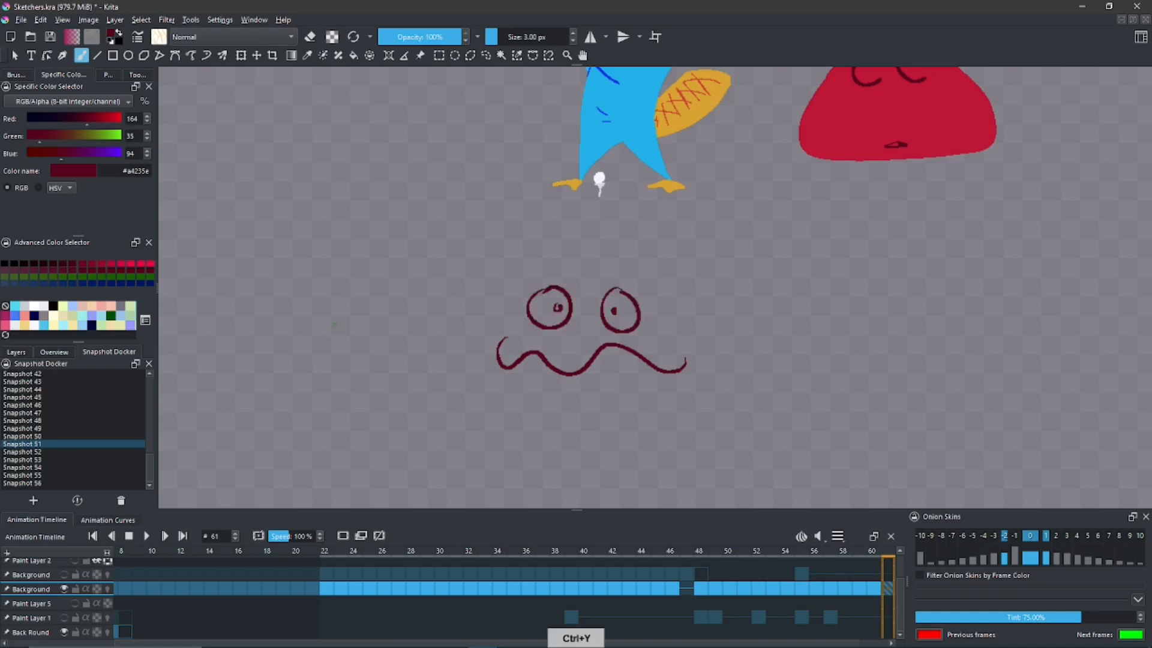
pyautogui.hotkey('ctrl', 'z')
pyautogui.hotkey('ctrl', 'z')
pyautogui.hotkey('ctrl', 'z')
pyautogui.hotkey('ctrl', 'z')
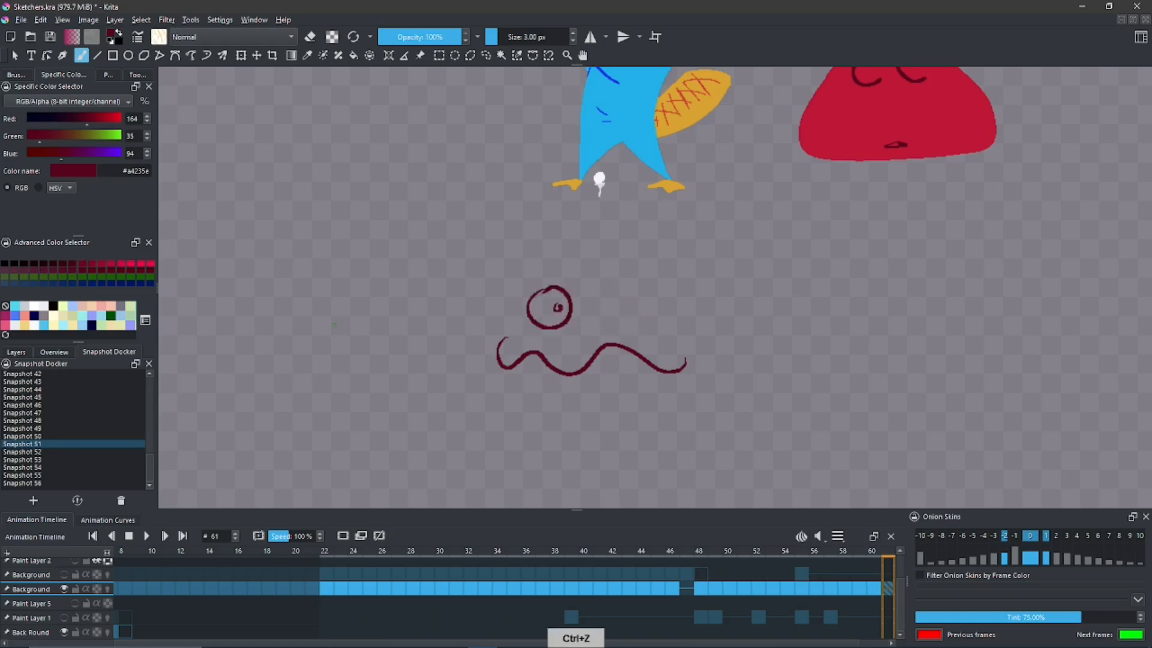
pyautogui.hotkey('ctrl', 'z')
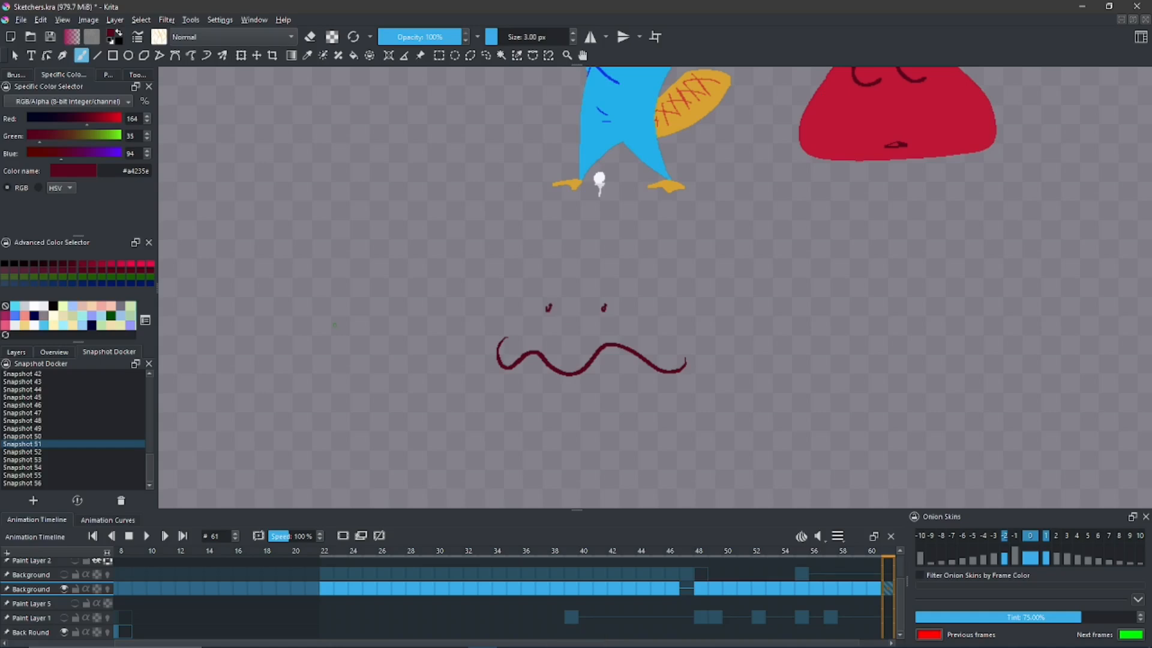
pyautogui.hotkey('ctrl', 'y')
pyautogui.hotkey('ctrl', 'y')
pyautogui.hotkey('ctrl', 'y')
pyautogui.hotkey('ctrl', 'y')
# - Select the round-eyed wavy-mouthed face with a freehand outline, and place a pasted copy beside it, below the red triangle
pyautogui.press('space')
pyautogui.moveTo(504, 317); pyautogui.dragTo(489, 276)
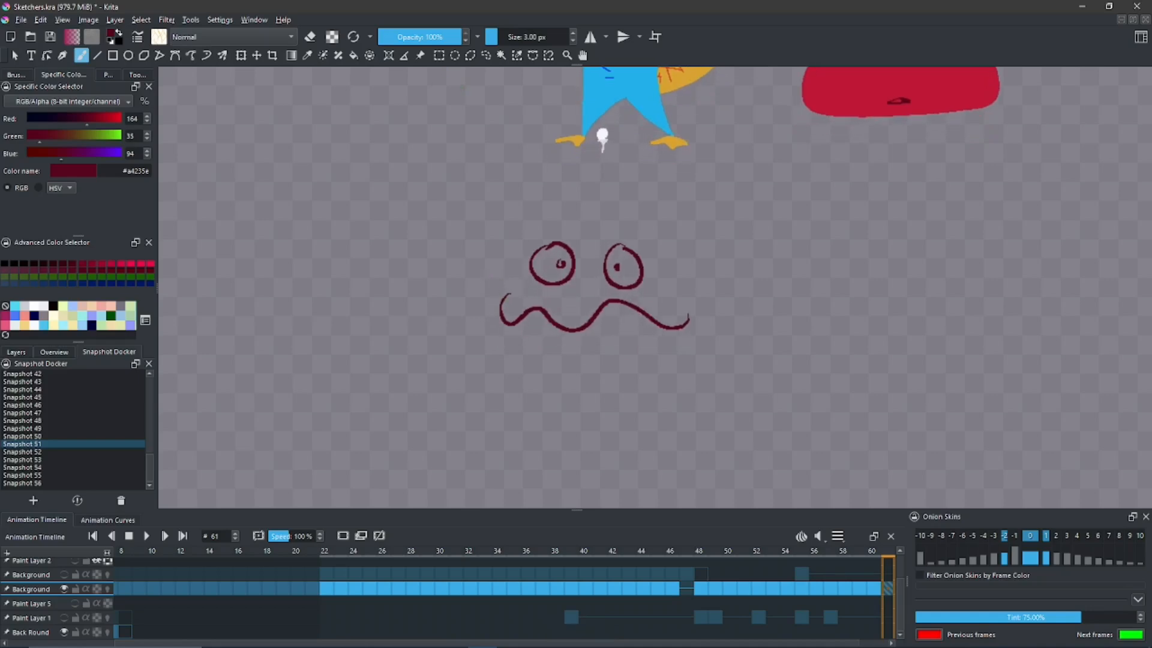
pyautogui.click(486, 55)
pyautogui.moveTo(590, 188); pyautogui.dragTo(597, 188)
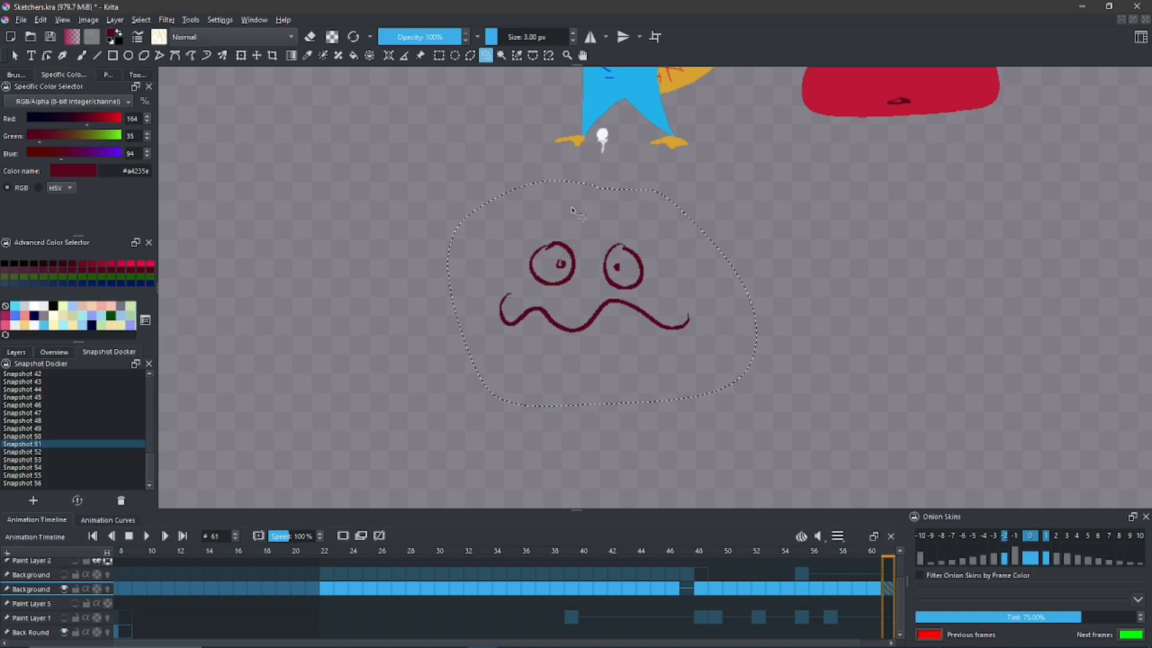
pyautogui.hotkey('ctrl', 'c')
pyautogui.hotkey('ctrl', 'v')
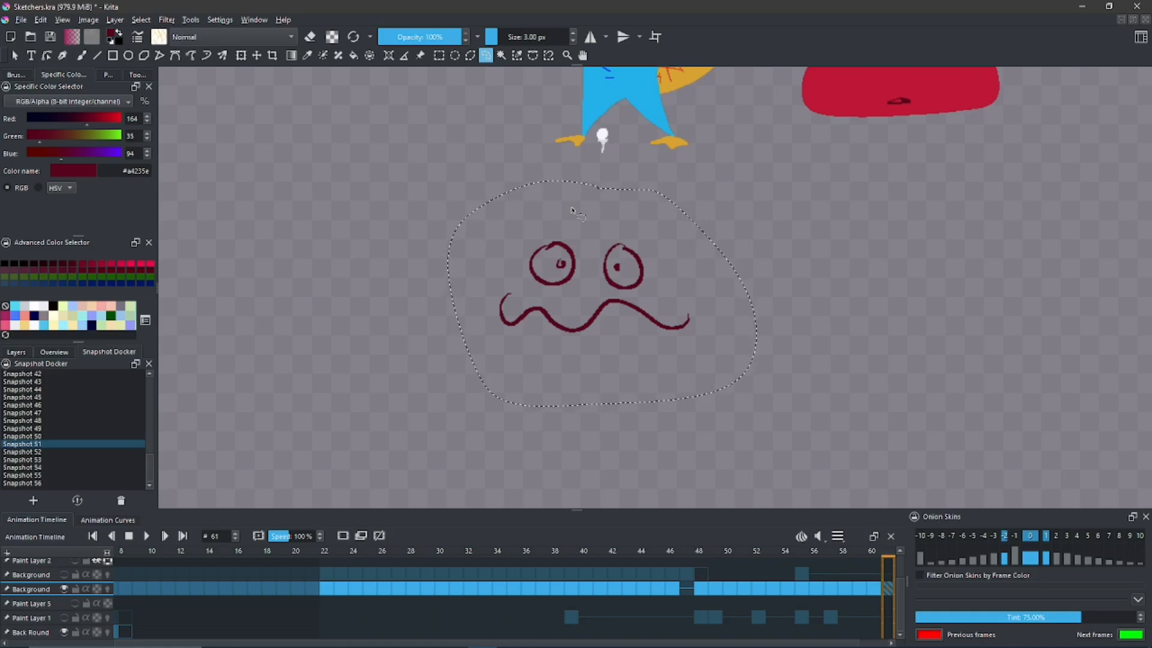
pyautogui.hotkey('ctrl', 't')
pyautogui.moveTo(667, 281)
pyautogui.mouseDown()
pyautogui.moveTo(851, 310)
pyautogui.moveTo(909, 281)
pyautogui.mouseUp()
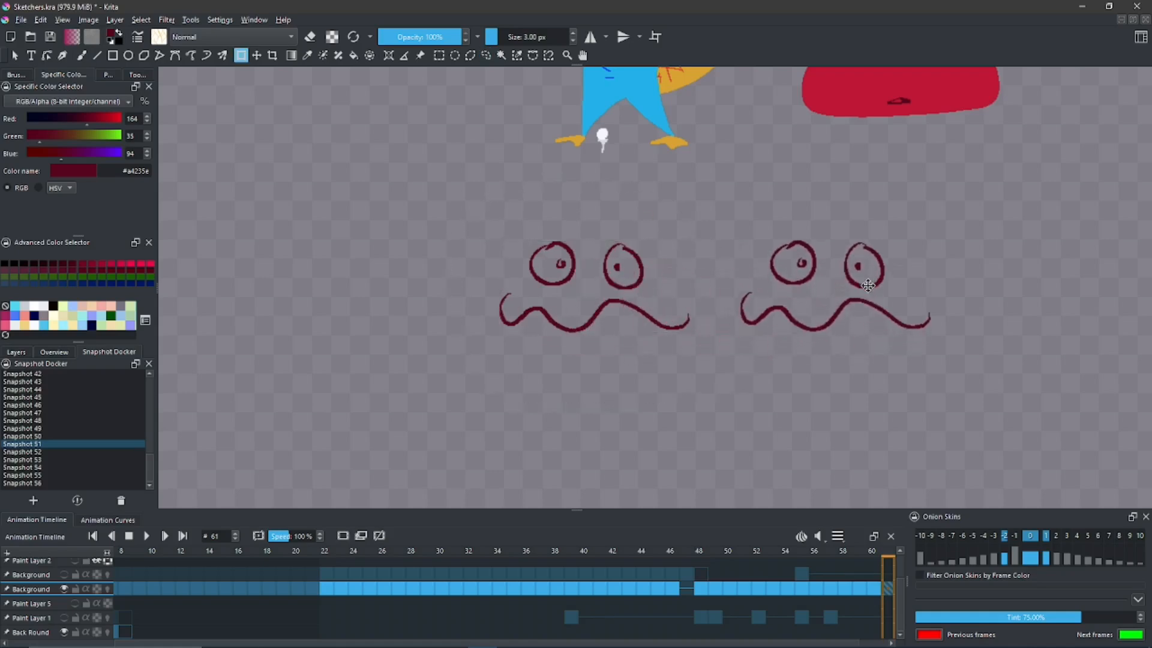
# - Apply the placement of the pasted round-eyed face beside the original and clear the freehand selection
pyautogui.click(76, 39)
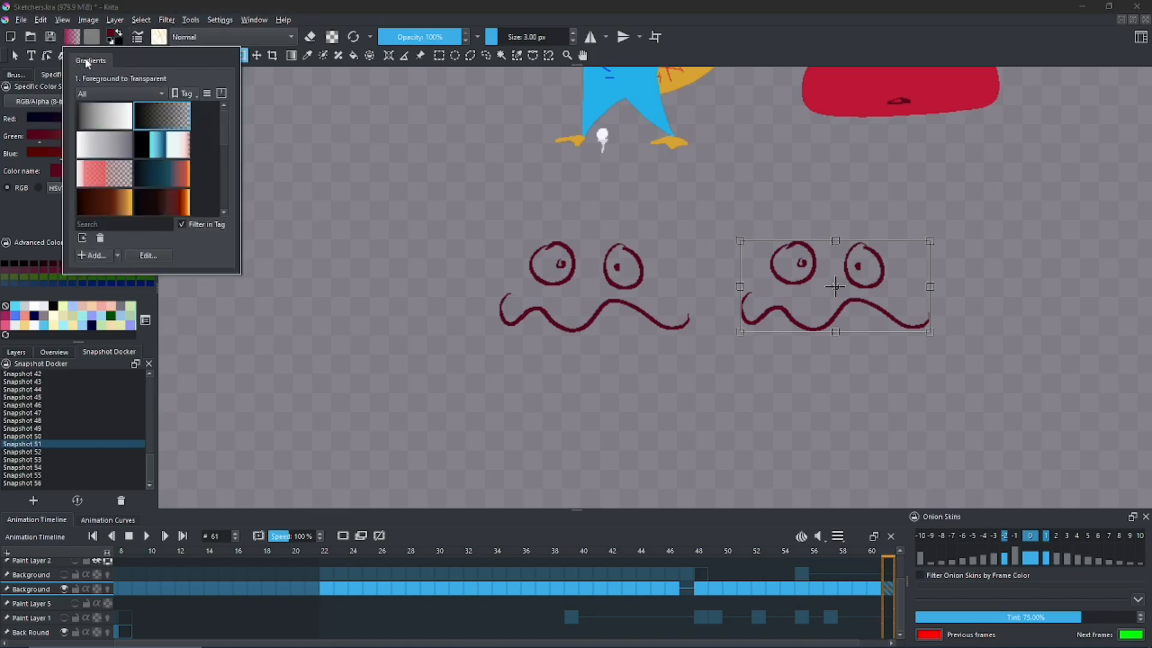
pyautogui.click(373, 27)
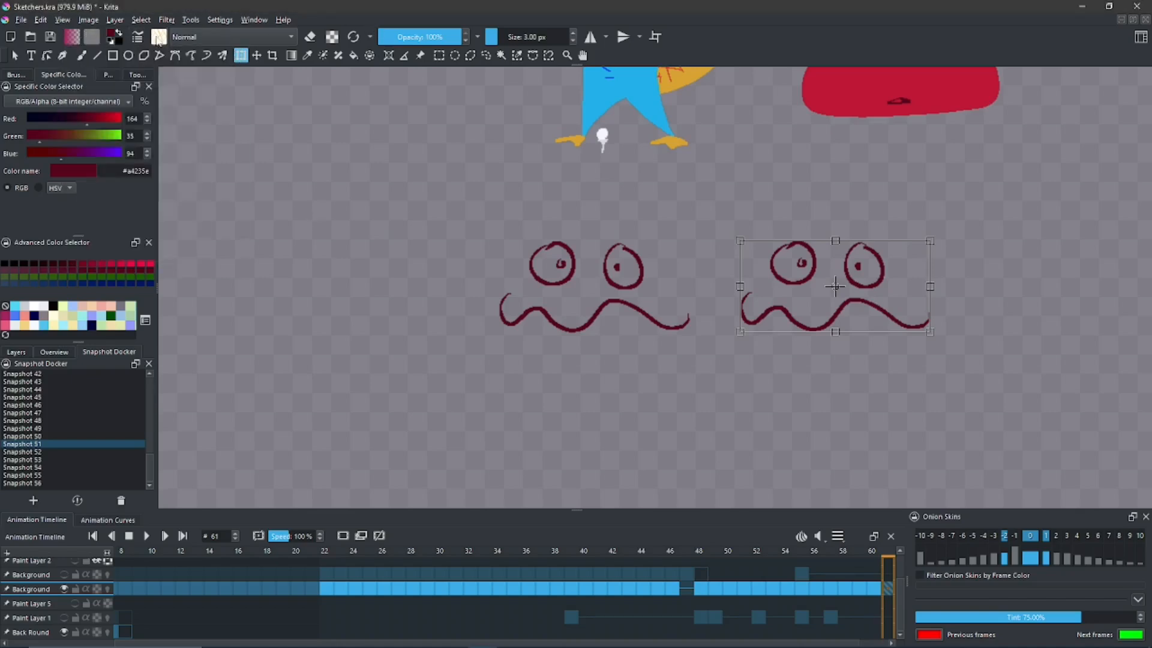
pyautogui.click(82, 55)
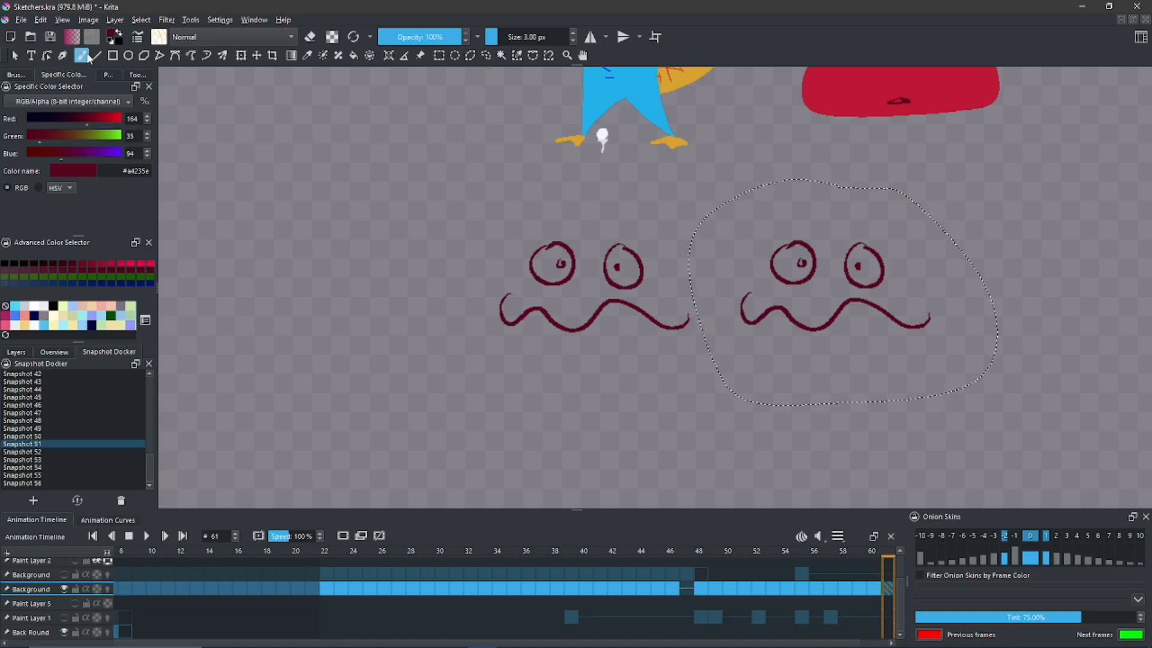
pyautogui.click(486, 55)
pyautogui.click(490, 80)
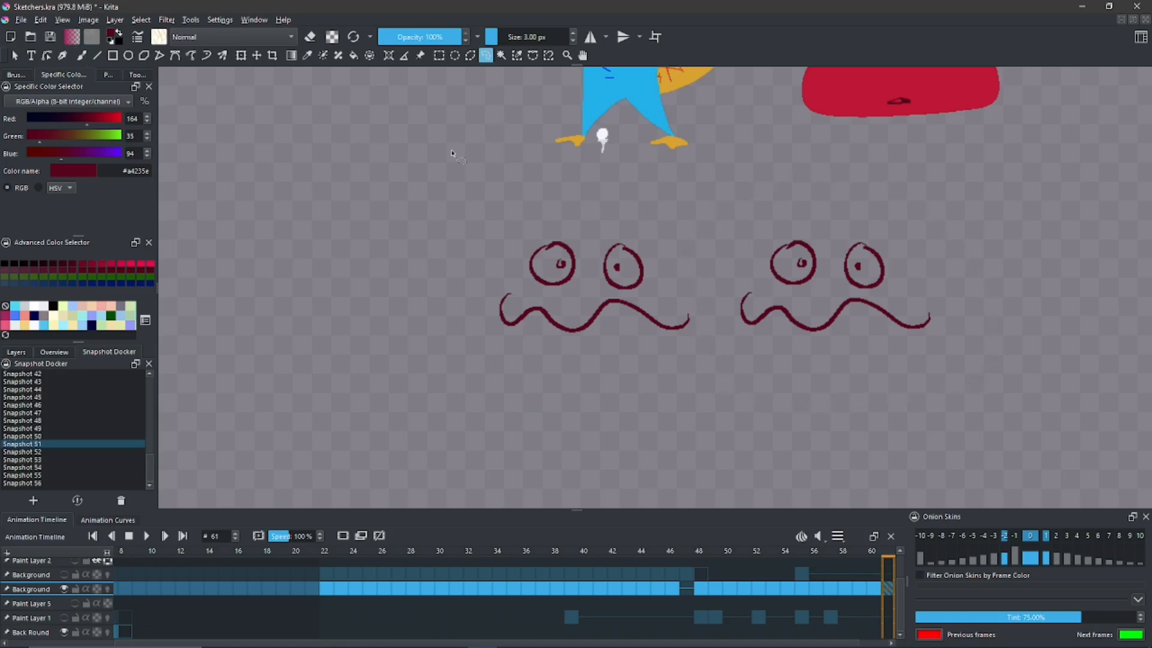
# - Erase both round eyes of the original wavy-mouthed face below the platypus with the Fill tool in eraser mode
pyautogui.click(82, 55)
pyautogui.click(310, 37)
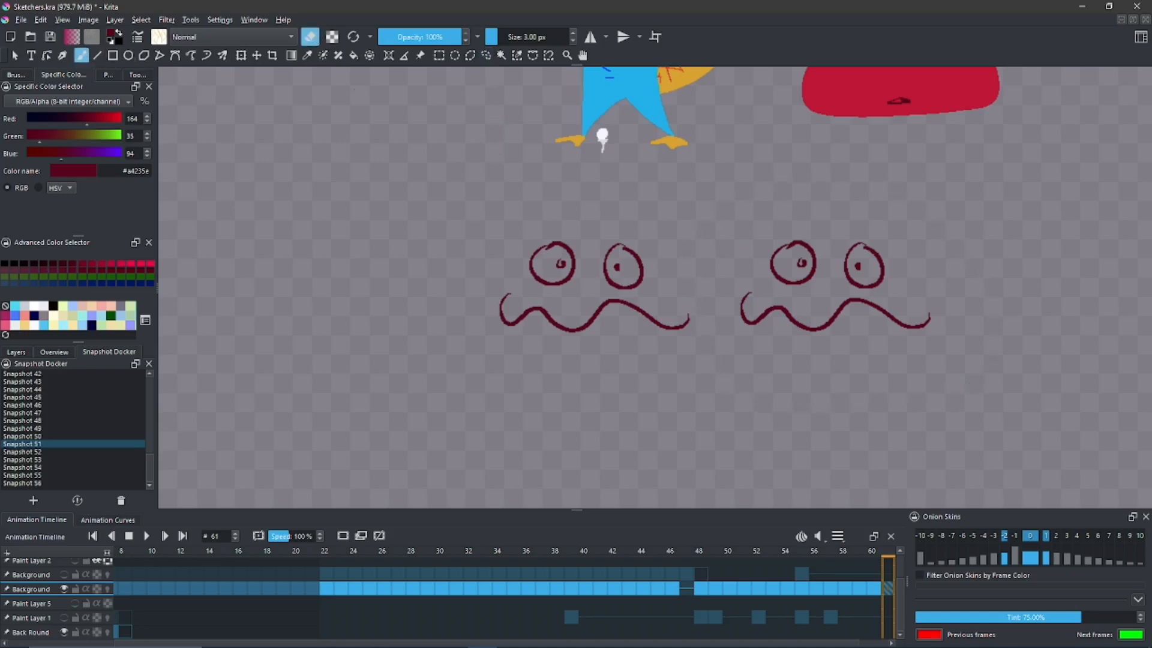
pyautogui.press('space')
pyautogui.moveTo(505, 235); pyautogui.dragTo(451, 231)
pyautogui.press('f')
pyautogui.click(508, 259)
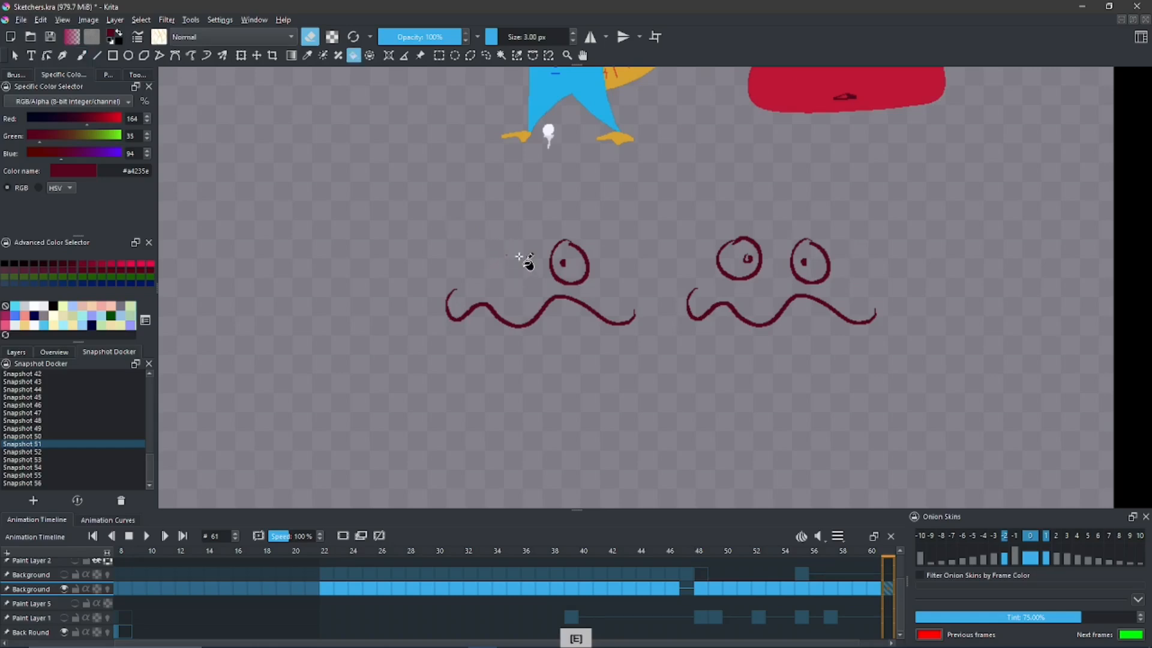
pyautogui.click(567, 264)
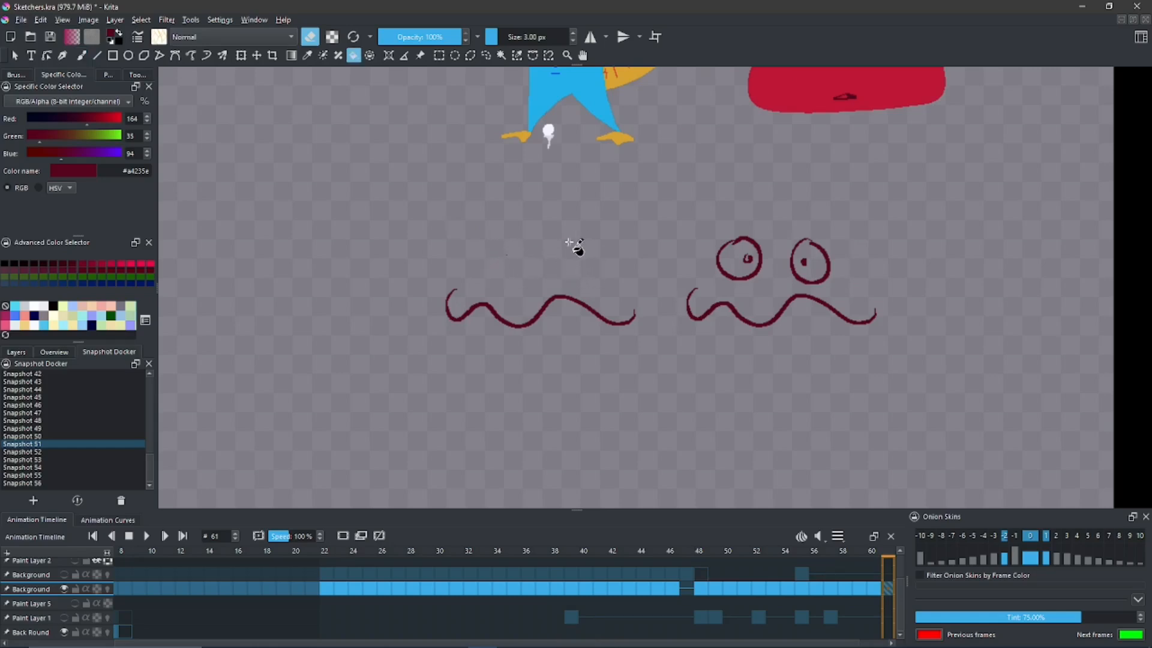
# - Draw two small X-shaped eyes in dark red above the original wavy mouth with the freehand brush
pyautogui.press('b')
pyautogui.press('e')
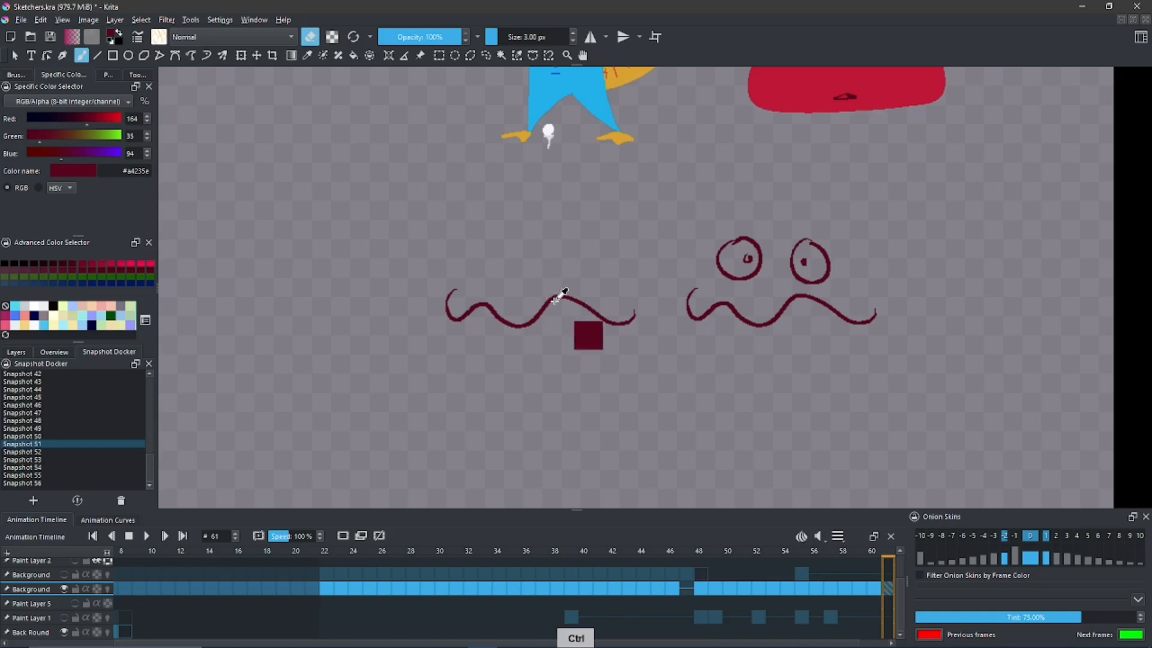
pyautogui.moveTo(502, 242); pyautogui.dragTo(495, 262)
pyautogui.moveTo(493, 251)
pyautogui.mouseDown()
pyautogui.moveTo(514, 265)
pyautogui.moveTo(566, 264)
pyautogui.mouseUp()
pyautogui.moveTo(565, 247)
pyautogui.mouseDown()
pyautogui.moveTo(548, 265)
pyautogui.moveTo(565, 297)
pyautogui.mouseUp()
pyautogui.press('space')
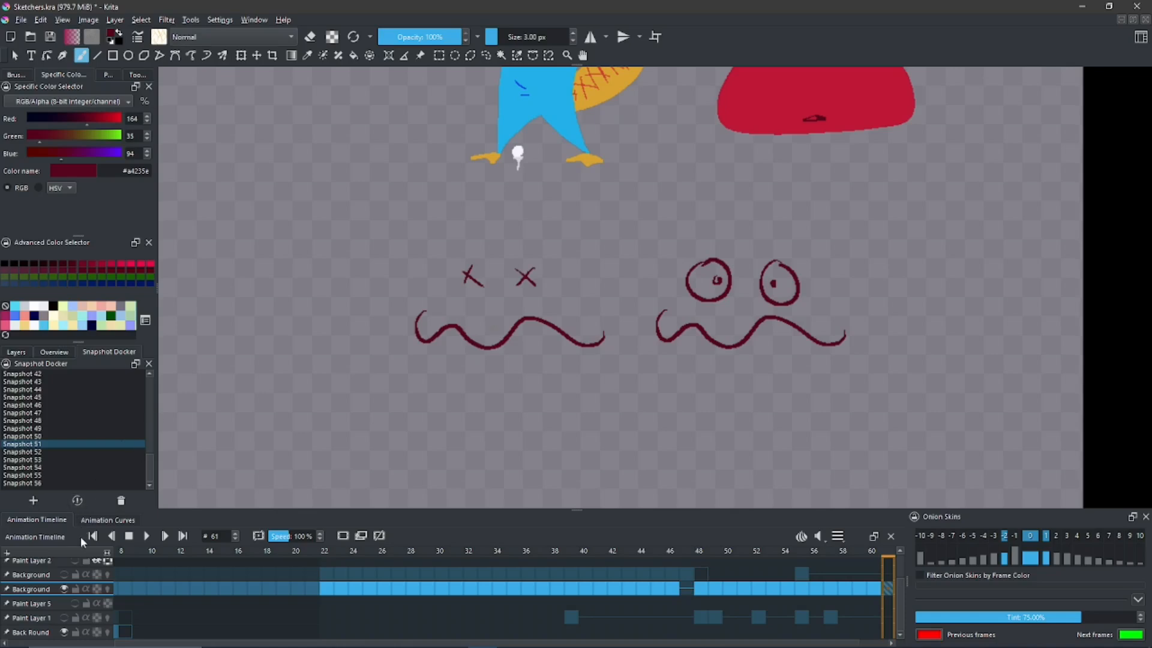
# - Add a paint layer above Background and put a copy of the round-eyed face on it, over the X-eyed face
pyautogui.click(13, 354)
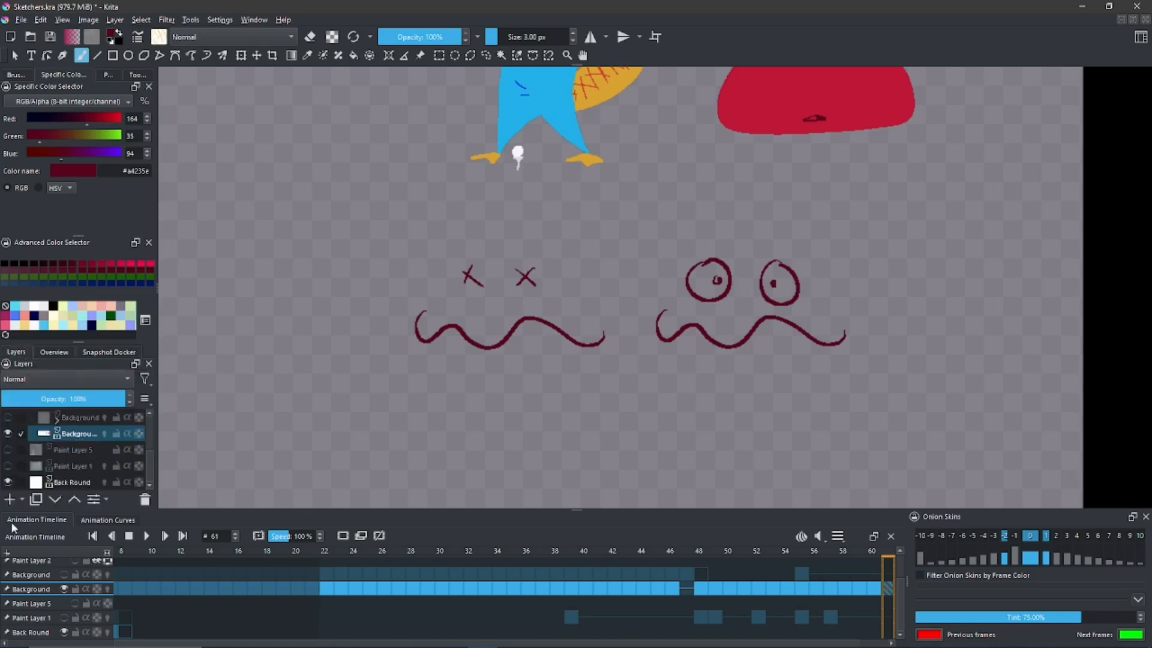
pyautogui.click(9, 499)
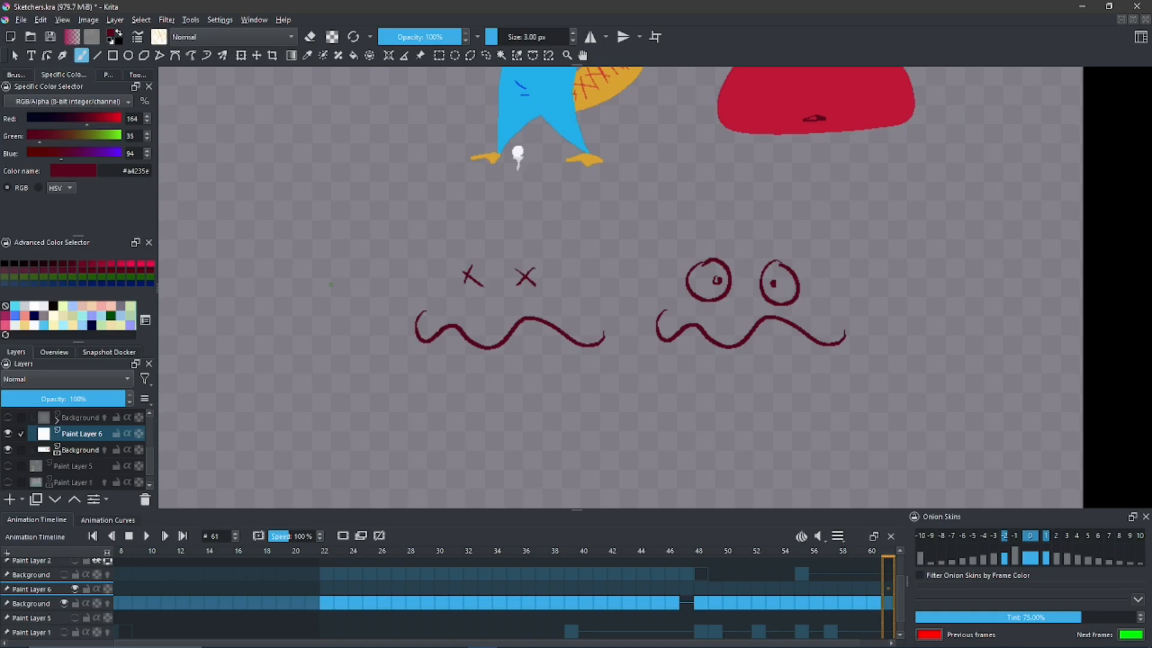
pyautogui.hotkey('ctrl', 't')
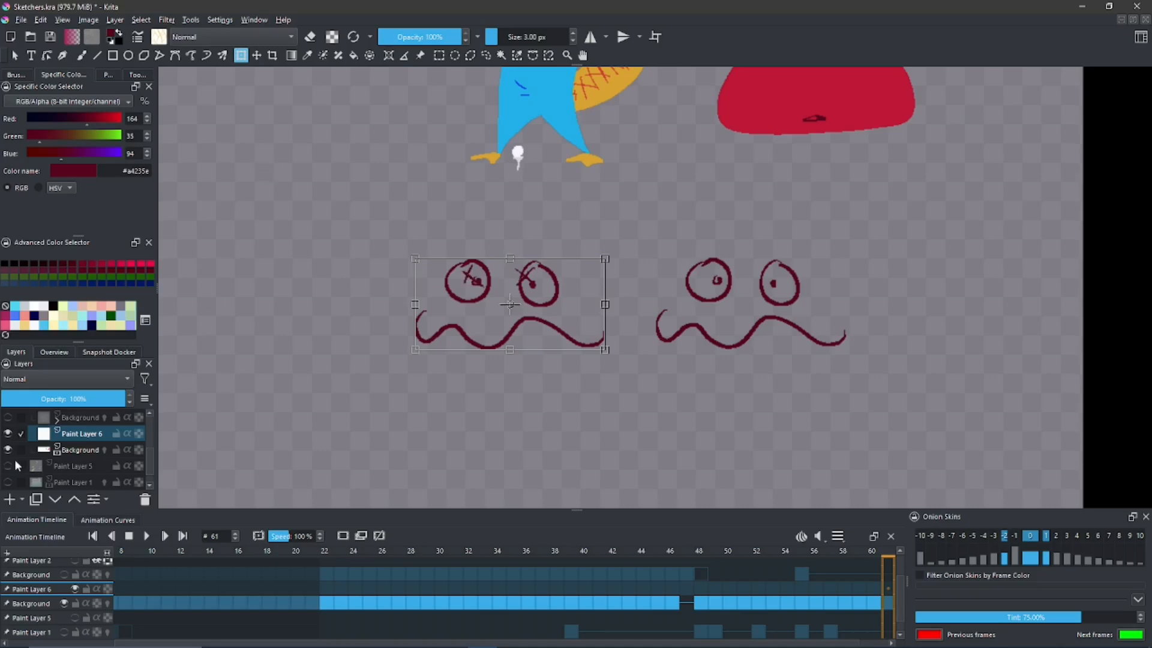
# - Alternate the visibility of the new paint layer and Background to compare round and X eyes, ending with only Background shown
pyautogui.click(11, 433)
pyautogui.click(11, 433)
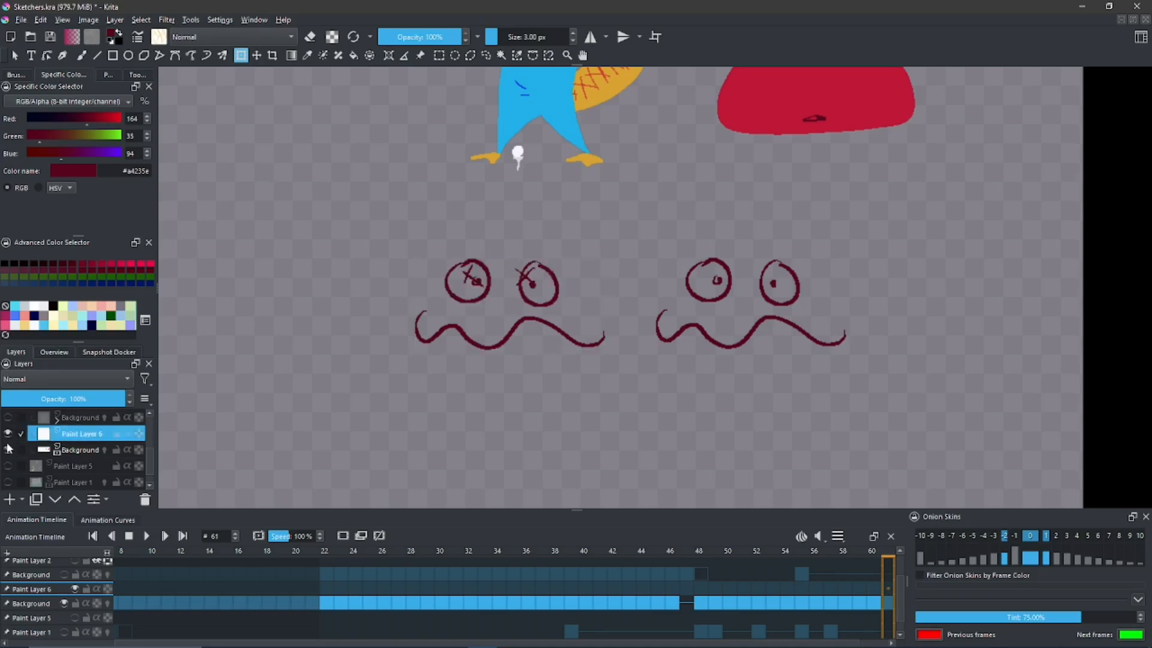
pyautogui.click(9, 448)
pyautogui.click(8, 434)
pyautogui.click(8, 435)
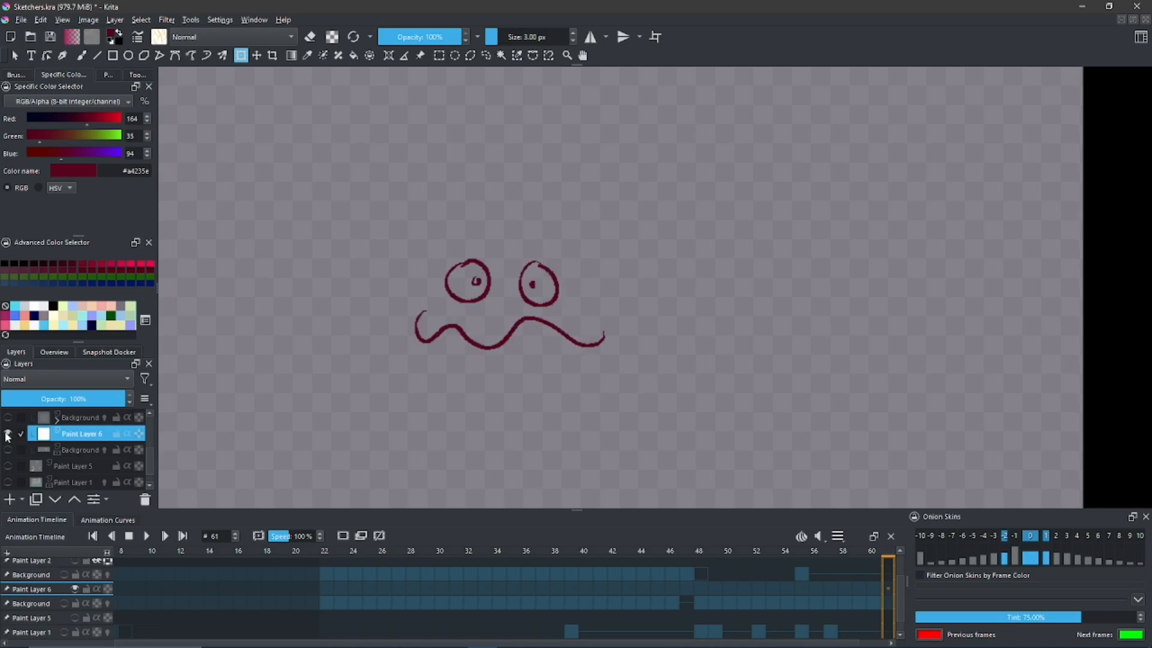
pyautogui.click(8, 434)
pyautogui.click(8, 448)
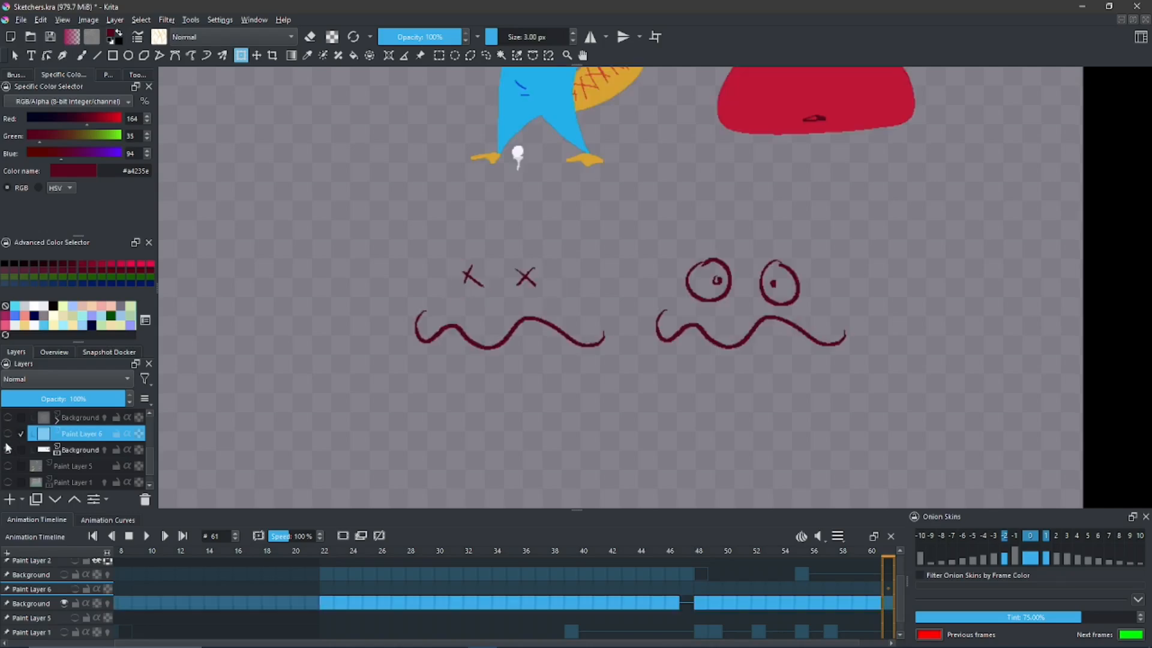
pyautogui.click(8, 449)
pyautogui.click(8, 434)
pyautogui.click(9, 434)
pyautogui.click(8, 449)
pyautogui.click(8, 448)
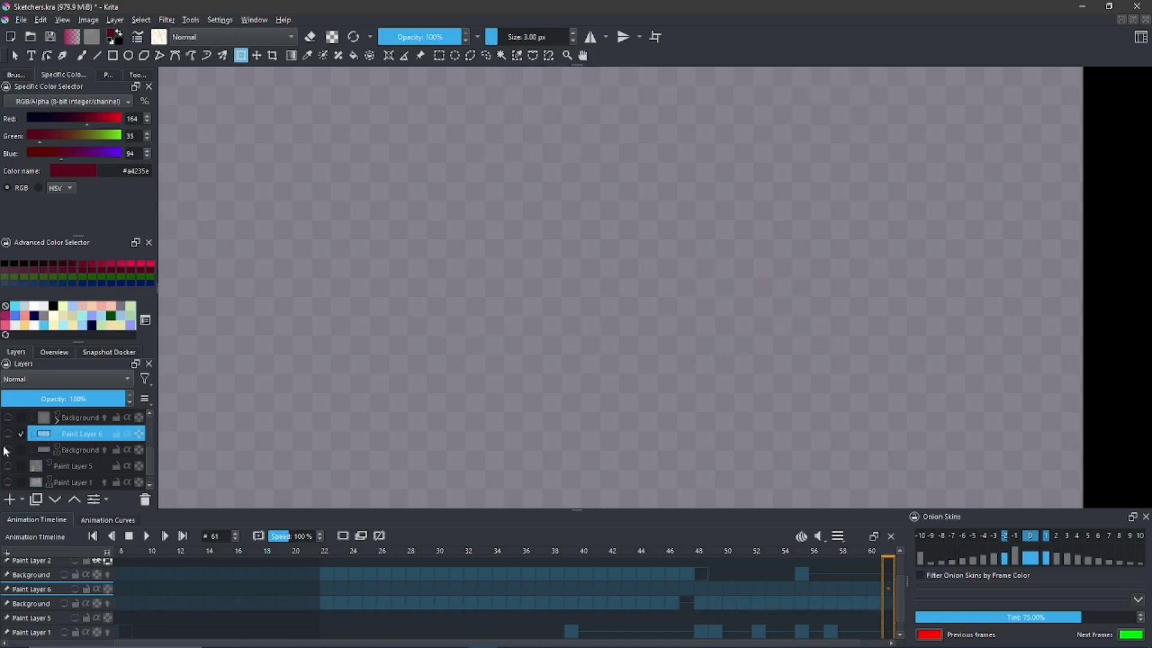
pyautogui.click(8, 435)
pyautogui.click(8, 434)
pyautogui.click(8, 448)
pyautogui.click(8, 449)
pyautogui.click(8, 434)
pyautogui.click(8, 435)
pyautogui.click(8, 449)
pyautogui.click(8, 449)
pyautogui.click(8, 435)
pyautogui.click(7, 434)
pyautogui.click(7, 448)
pyautogui.click(8, 448)
pyautogui.click(8, 434)
pyautogui.click(7, 434)
pyautogui.click(8, 448)
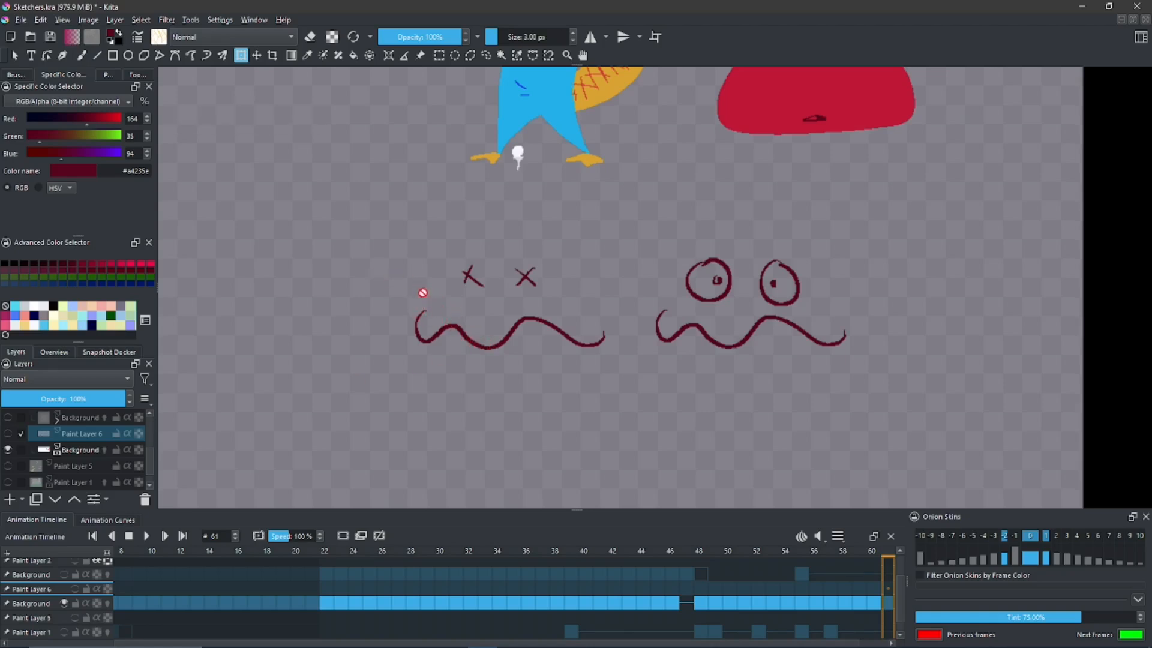
pyautogui.click(9, 433)
pyautogui.click(9, 449)
pyautogui.click(9, 450)
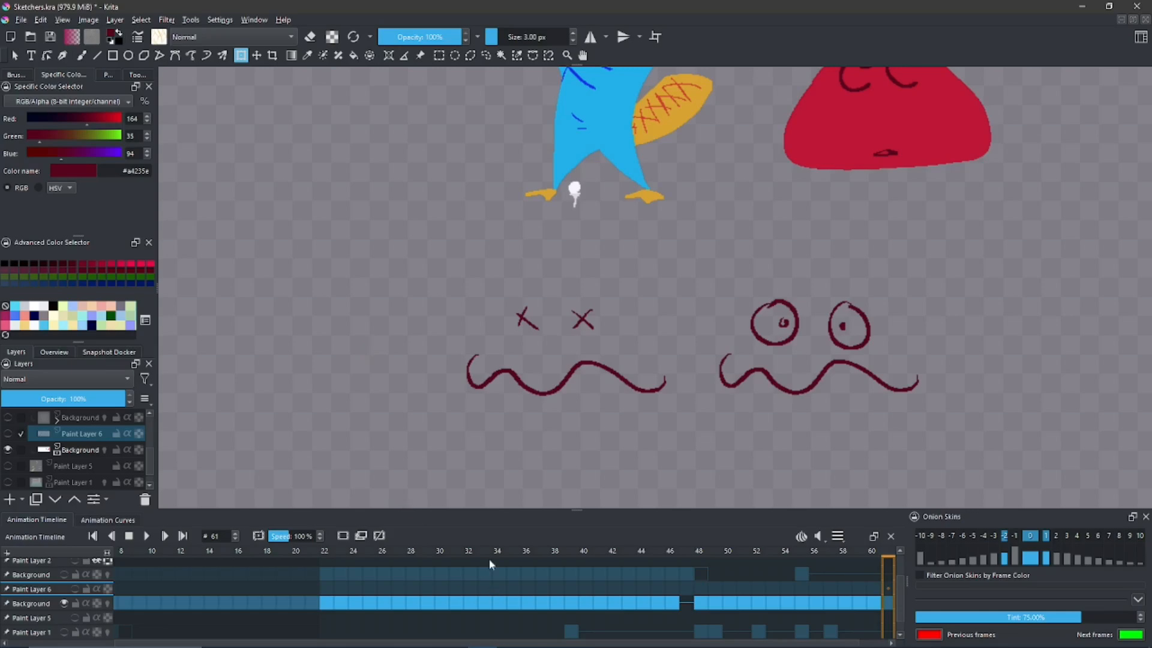
# - Switch to the Google Slides presentation Samples: 64-1 and alternate repeatedly between slides 258 and 259 to compare the two sphere renders
pyautogui.click(1071, 4)
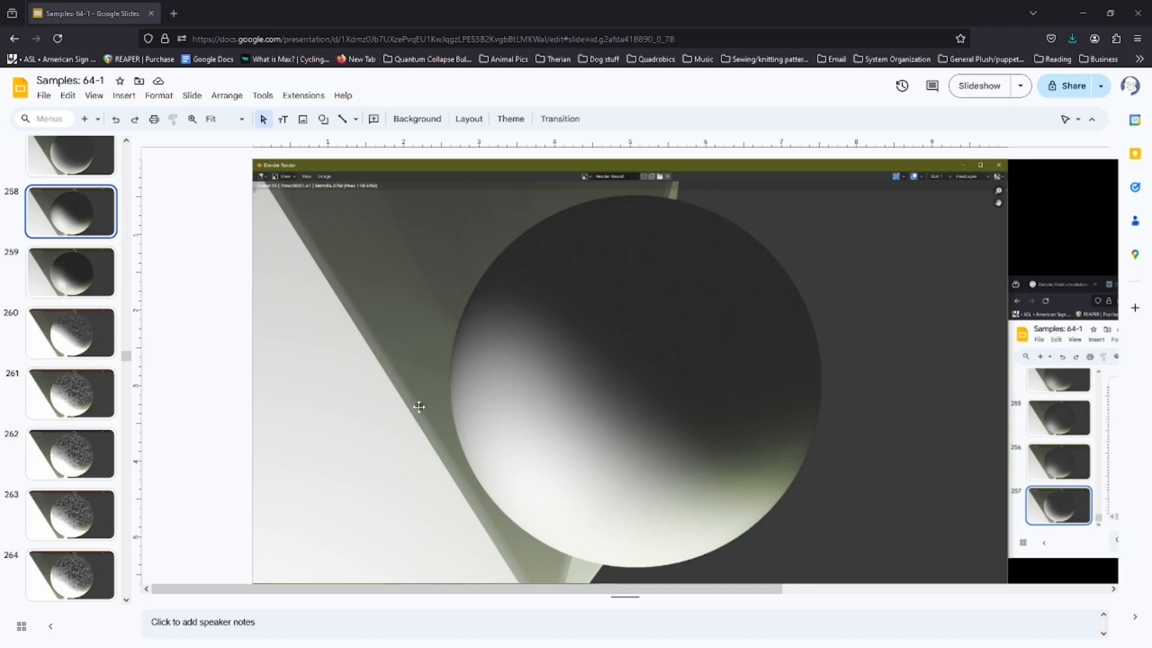
pyautogui.click(77, 272)
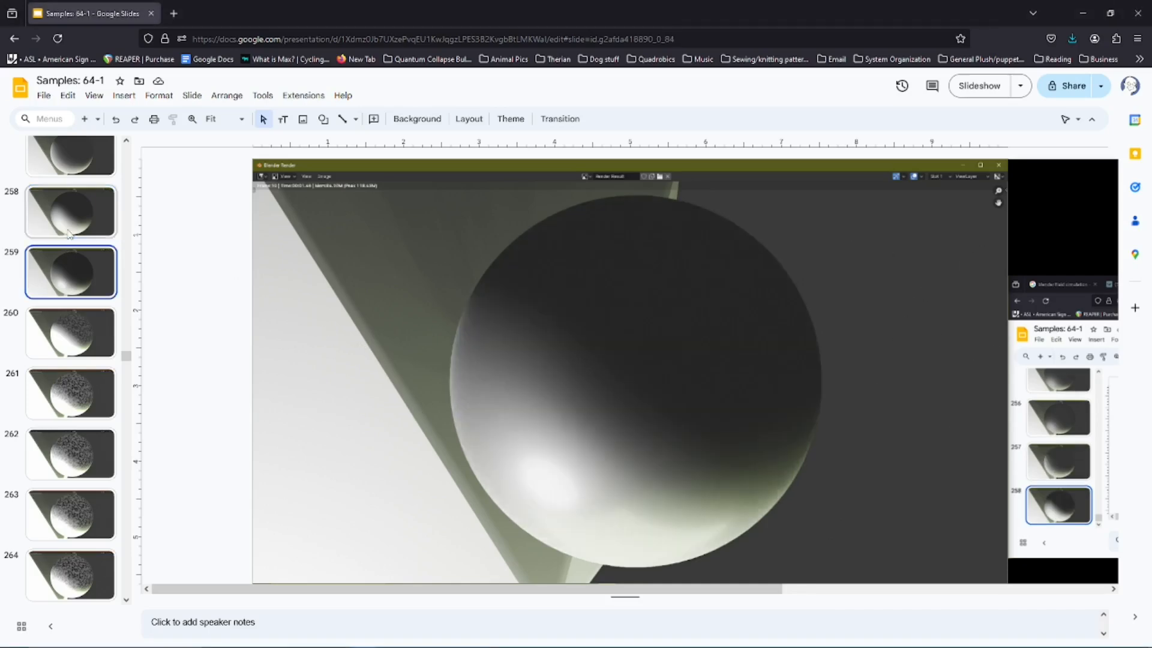
pyautogui.press('Up')
pyautogui.press('Down')
pyautogui.press('Up')
pyautogui.press('Down')
pyautogui.press('Up')
pyautogui.press('Down')
pyautogui.press('Up')
pyautogui.press('Down')
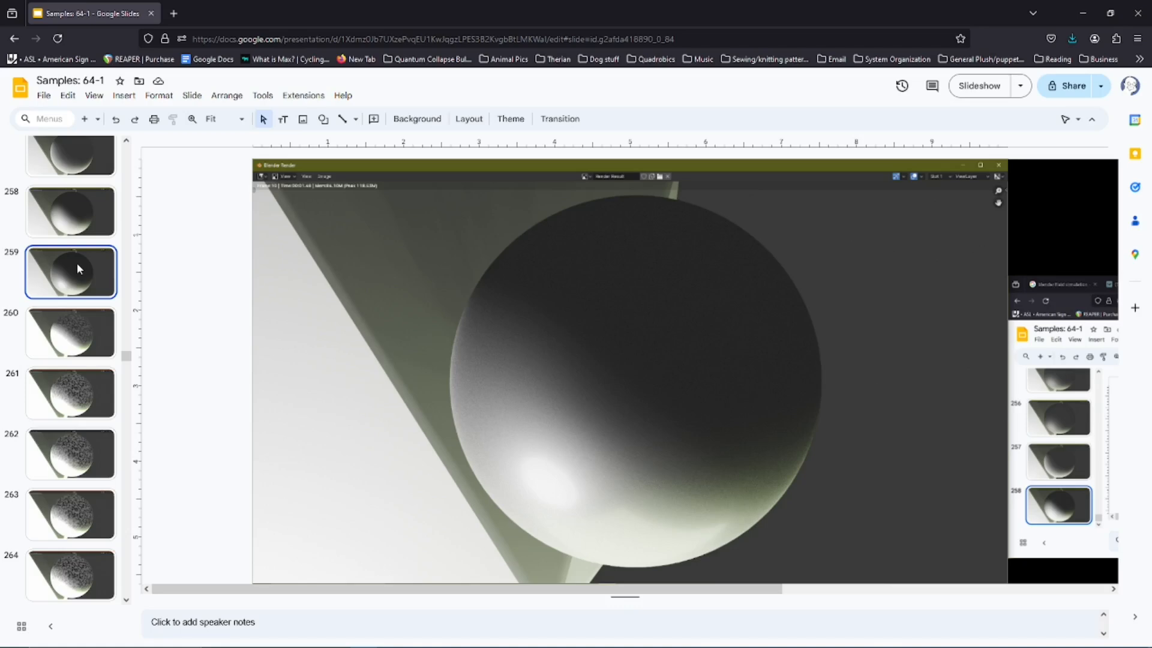
pyautogui.press('Up')
pyautogui.press('Down')
pyautogui.press('Up')
pyautogui.press('Down')
pyautogui.press('Up')
pyautogui.press('Down')
pyautogui.press('Up')
pyautogui.press('Down')
pyautogui.press('Up')
pyautogui.press('Down')
pyautogui.press('Up')
pyautogui.press('Down')
pyautogui.press('Up')
pyautogui.press('Down')
pyautogui.press('Up')
pyautogui.press('Down')
pyautogui.press('Up')
pyautogui.press('Down')
pyautogui.press('Up')
pyautogui.press('Down')
pyautogui.press('Up')
pyautogui.press('Down')
pyautogui.press('Up')
pyautogui.press('Down')
pyautogui.press('Up')
pyautogui.press('Down')
pyautogui.press('Up')
pyautogui.press('Down')
pyautogui.press('Up')
pyautogui.press('Down')
pyautogui.press('Up')
pyautogui.press('Down')
pyautogui.press('Up')
pyautogui.press('Down')
pyautogui.press('Up')
pyautogui.press('Down')
pyautogui.press('Up')
pyautogui.press('Down')
pyautogui.press('Up')
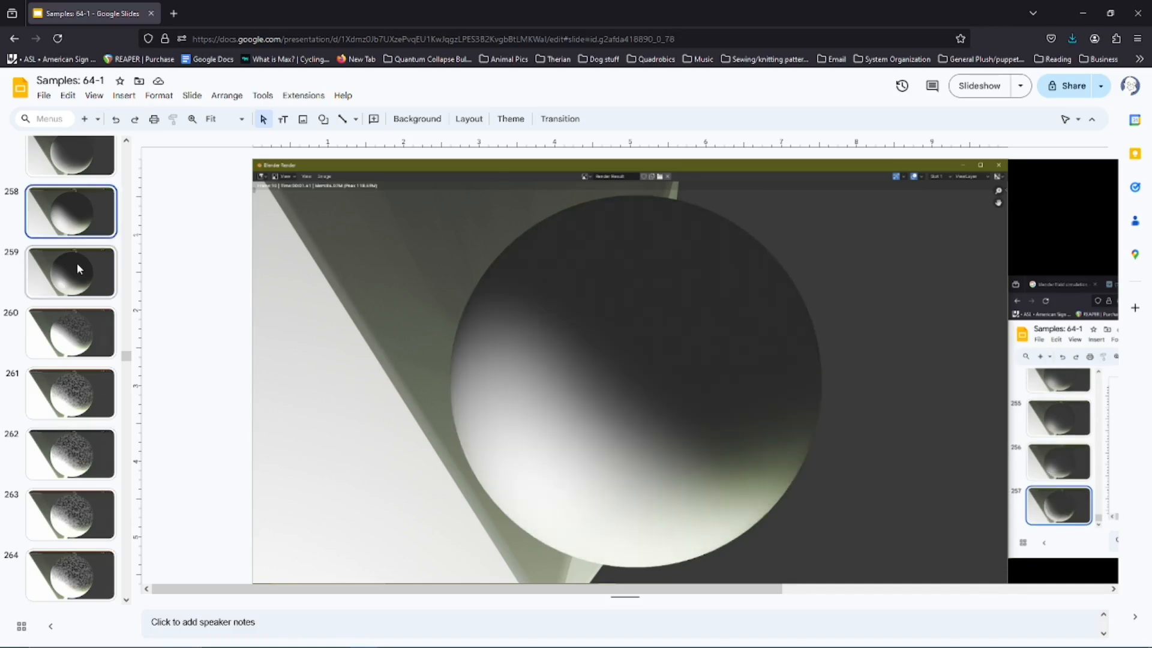
pyautogui.press('Down')
pyautogui.press('Up')
# - Step back and forth through slides 257 to 261 to compare the neighbouring sphere renders
pyautogui.press('Down')
pyautogui.press('Down')
pyautogui.press('Up')
pyautogui.press('Up')
pyautogui.press('Down')
pyautogui.press('Down')
pyautogui.press('Down')
pyautogui.press('Up')
# - Flip between slides 258 and 259 again to examine the shading differences on the sphere, ending on slide 259
pyautogui.press('Up')
pyautogui.press('Up')
pyautogui.press('Up')
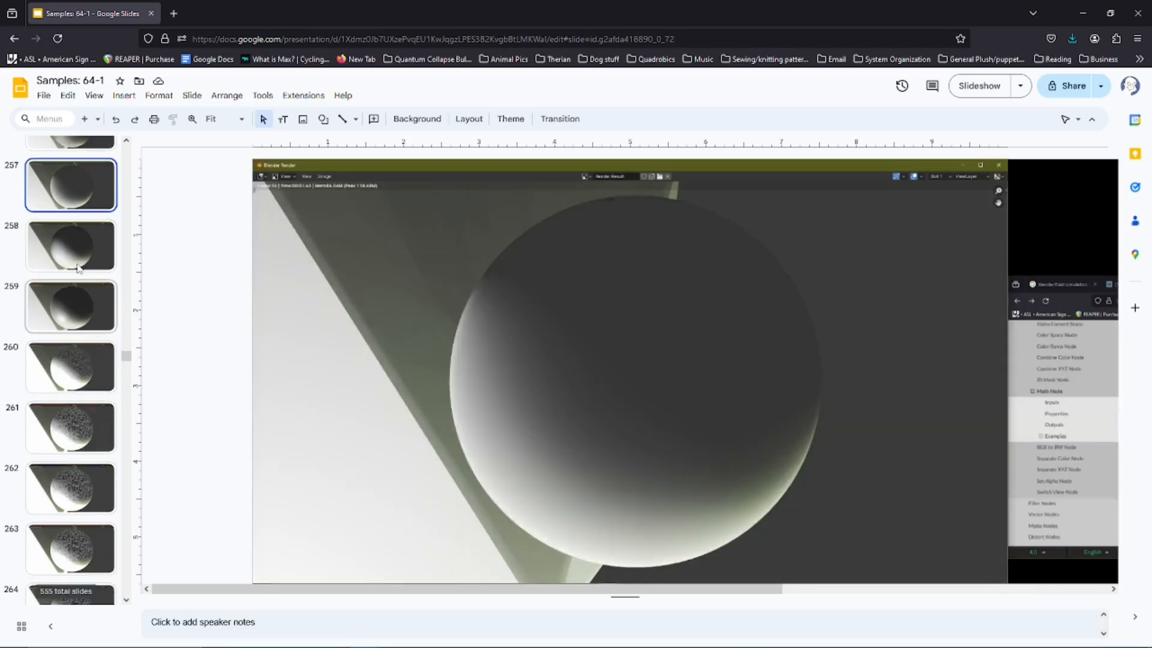
pyautogui.press('Down')
pyautogui.press('Down')
pyautogui.press('Down')
pyautogui.press('Down')
pyautogui.press('Up')
pyautogui.press('Up')
pyautogui.press('Up')
pyautogui.press('Down')
pyautogui.press('Up')
pyautogui.press('Down')
pyautogui.press('Up')
pyautogui.press('Down')
pyautogui.press('Up')
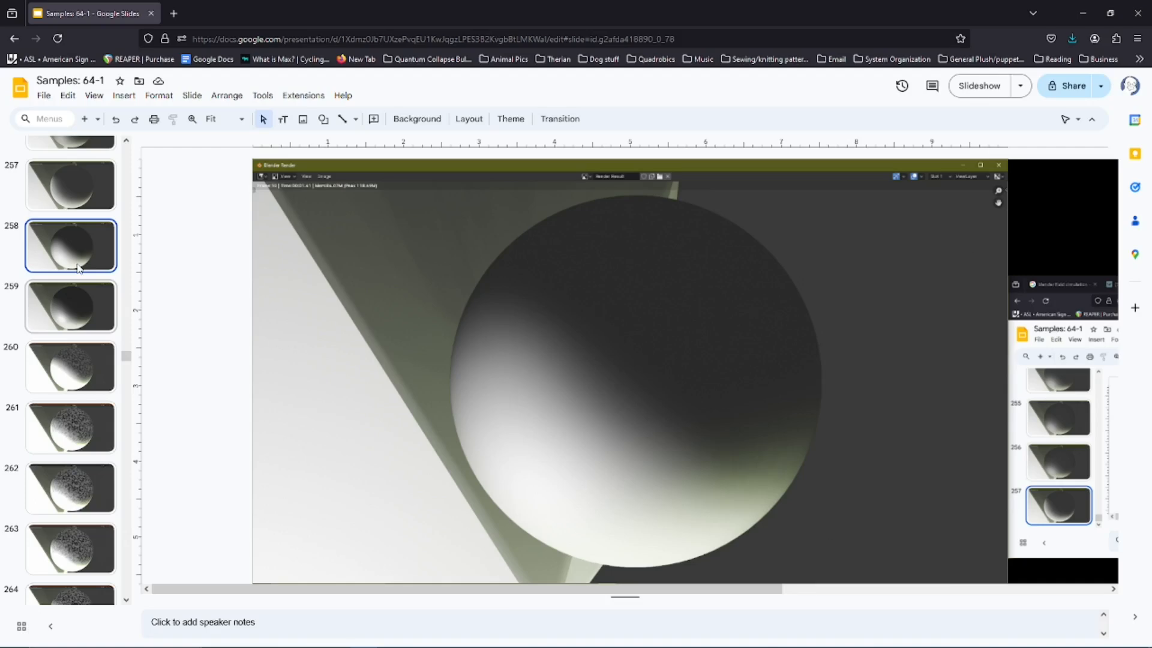
pyautogui.press('Down')
pyautogui.press('Up')
pyautogui.press('Down')
pyautogui.press('Up')
pyautogui.press('Down')
pyautogui.press('Up')
pyautogui.press('Down')
pyautogui.press('Up')
pyautogui.press('Down')
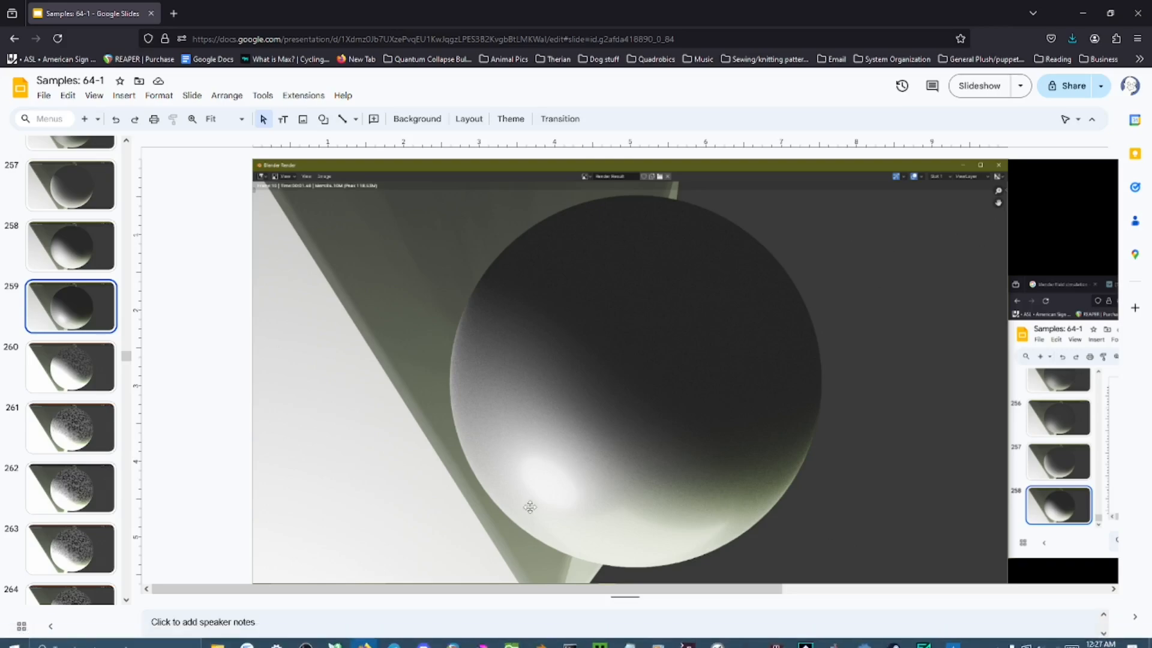
# - Switch back to Krita and look over the whole canvas with the platypus, the red triangle and the two faces
pyautogui.click(478, 639)
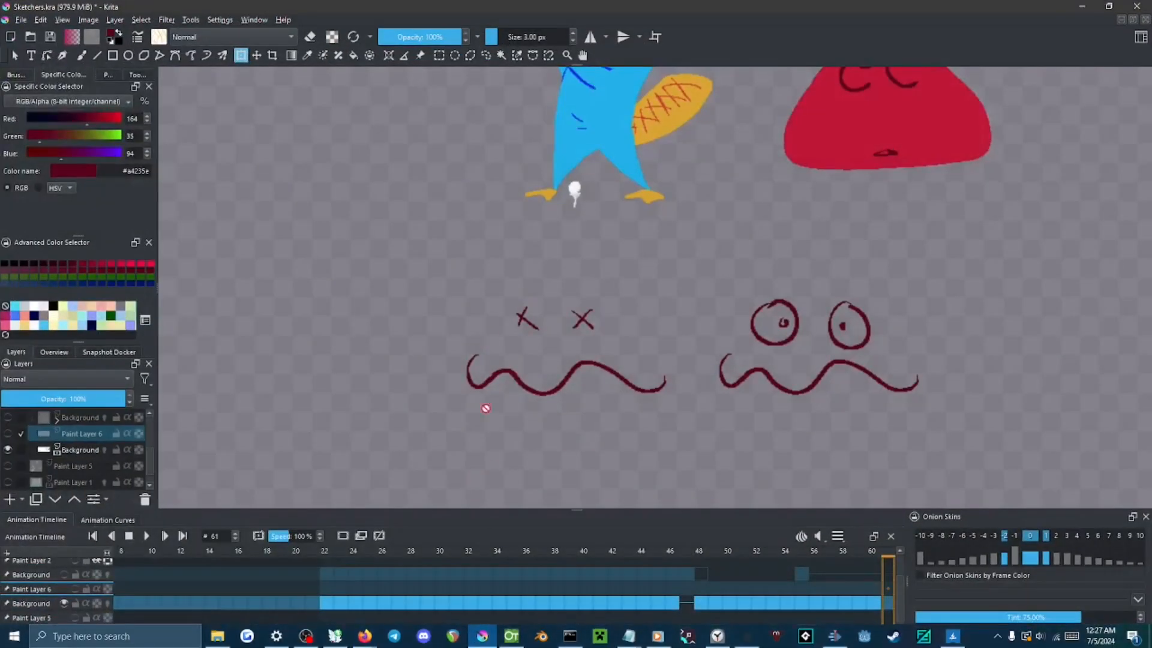
pyautogui.scroll(3, 532, 283)
pyautogui.scroll(-3, 457, 312)
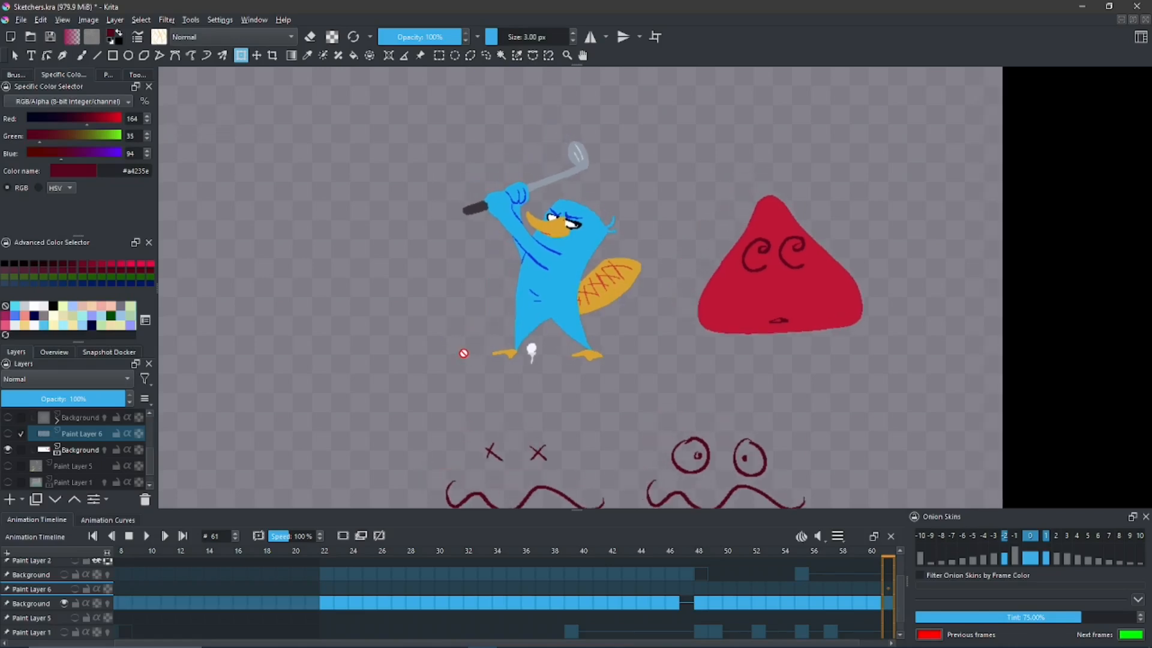
pyautogui.scroll(-3, 464, 354)
pyautogui.scroll(2, 458, 354)
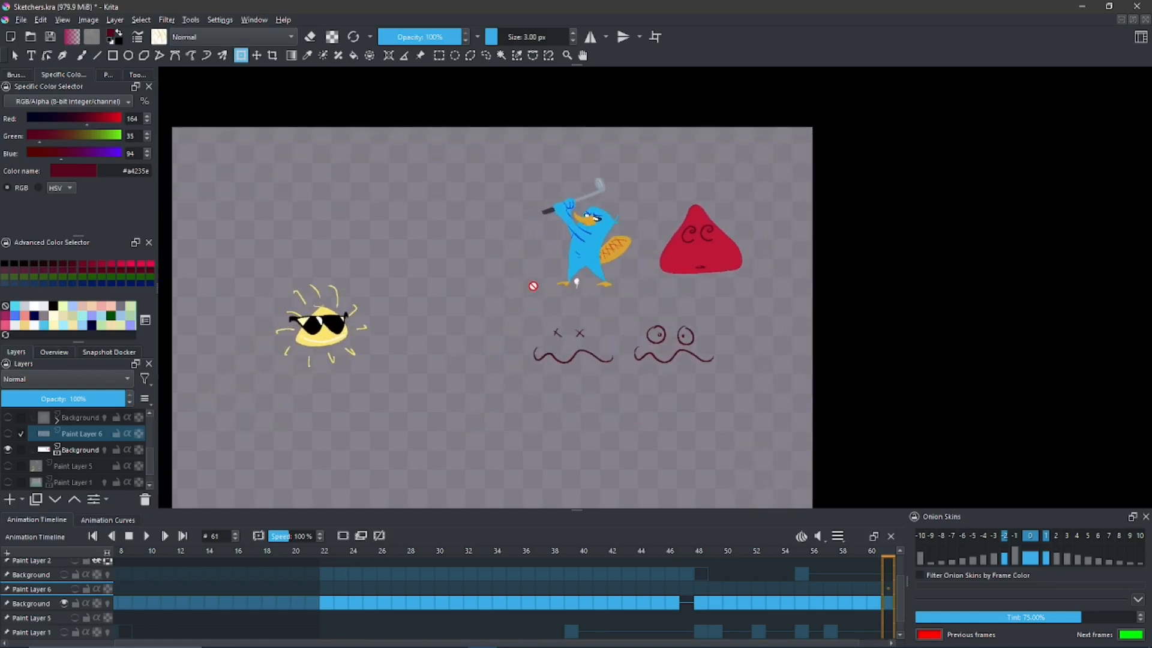